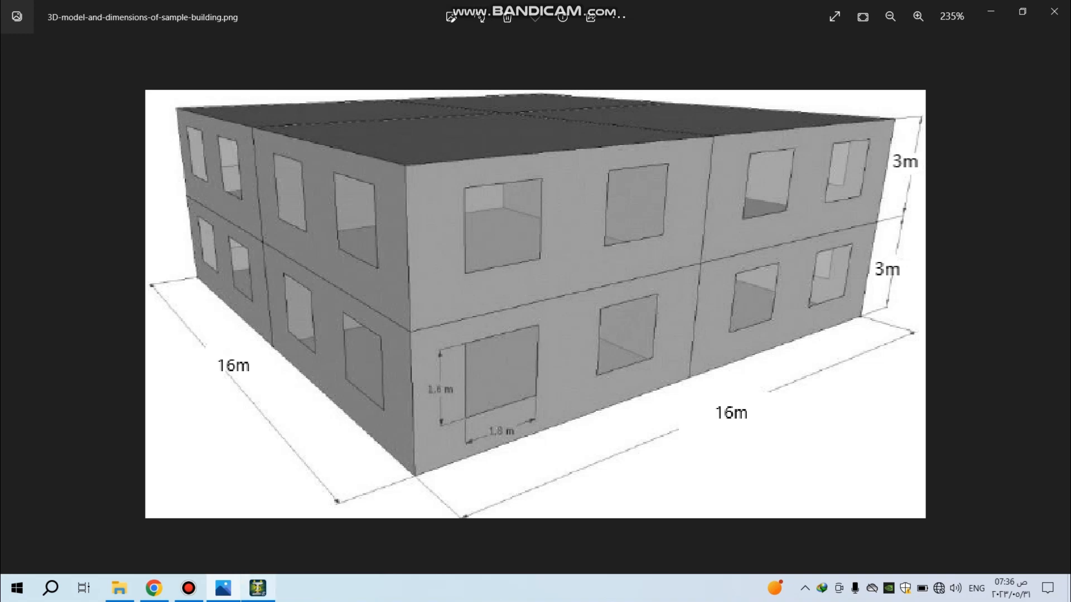
- Switch to STAAD.Pro and create a Space model named building1 with the Add Beam option, leaving the snap grid closed
left_click(257, 589)
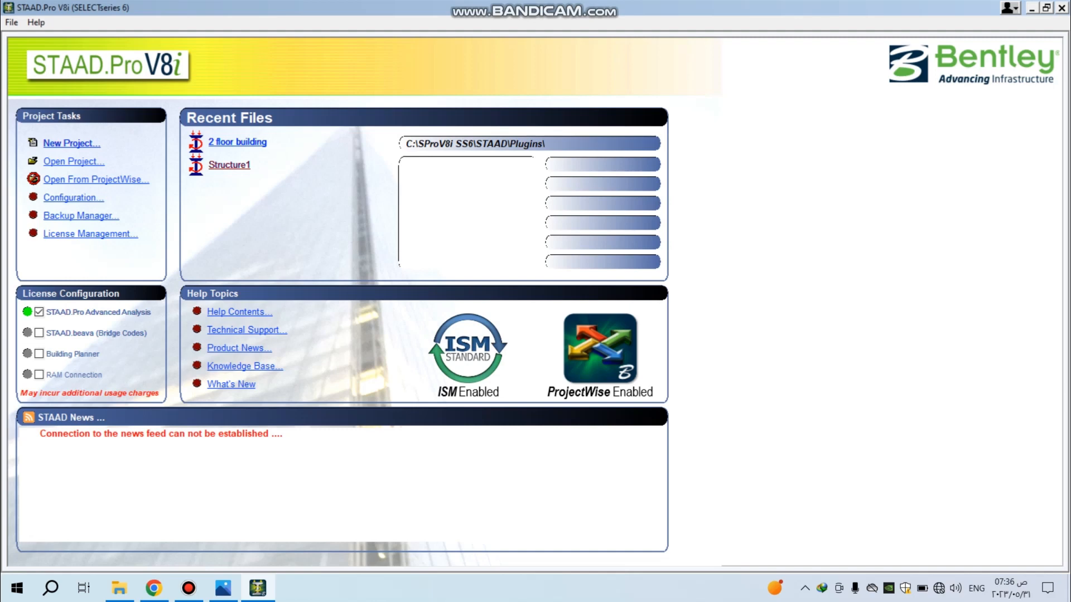
left_click(72, 143)
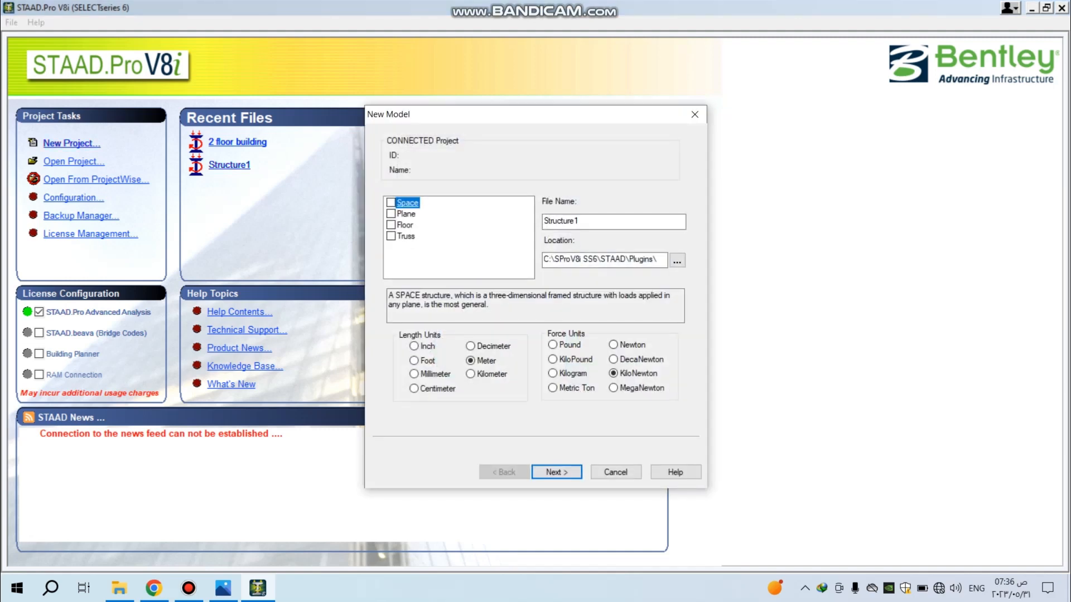
left_click(391, 202)
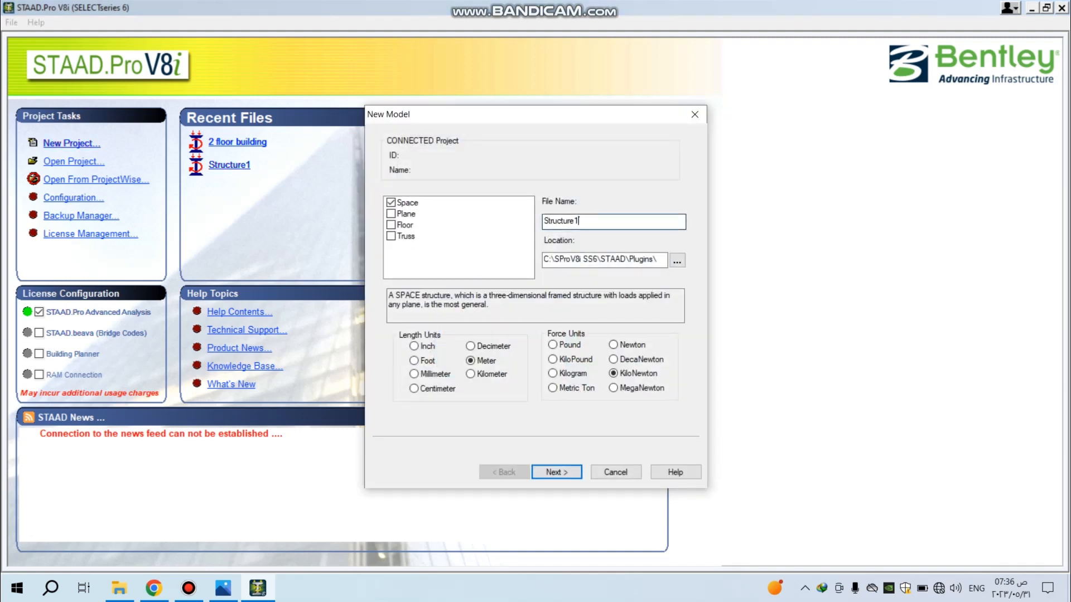
double_click(563, 222)
type("building1")
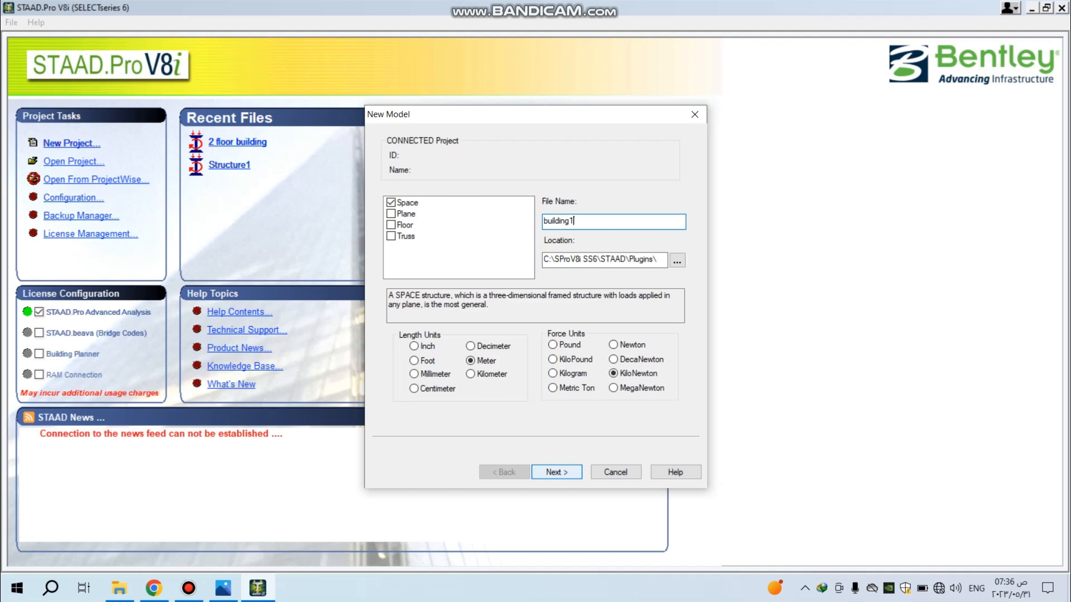
key("Return")
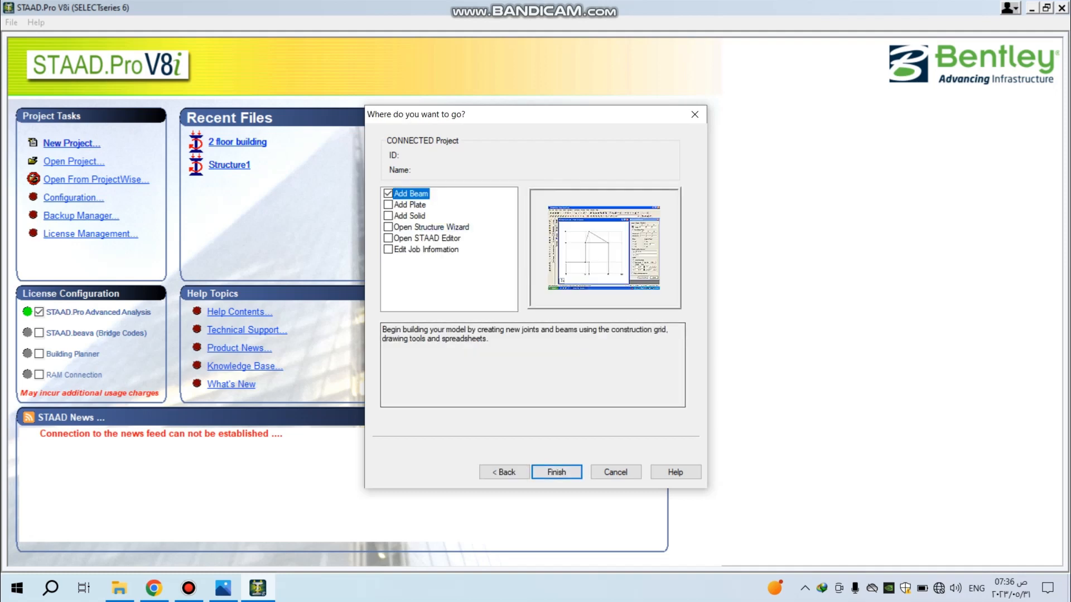
key("Return")
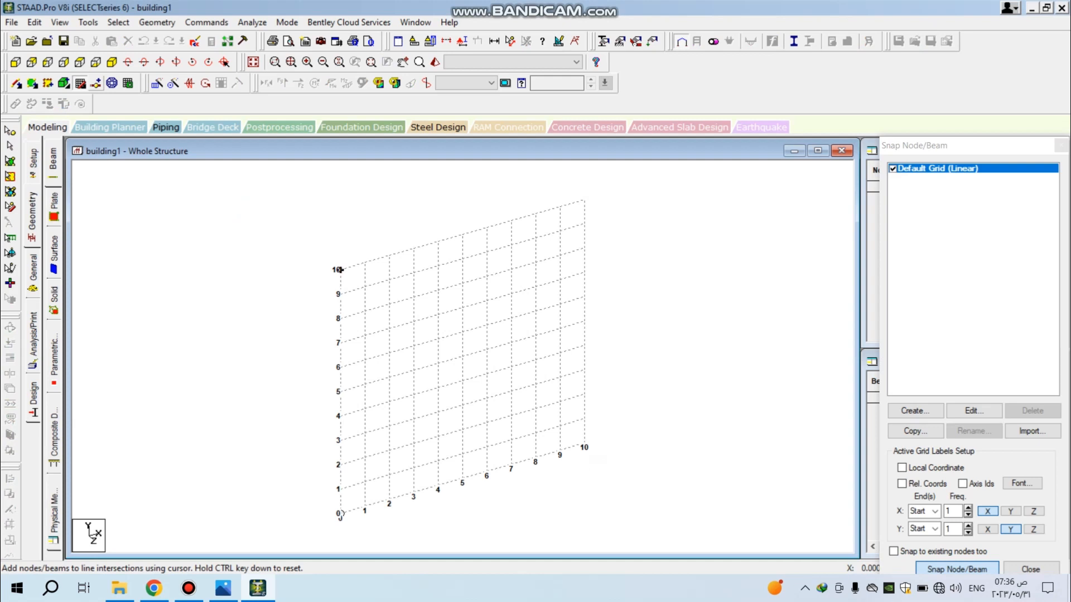
left_click(97, 84)
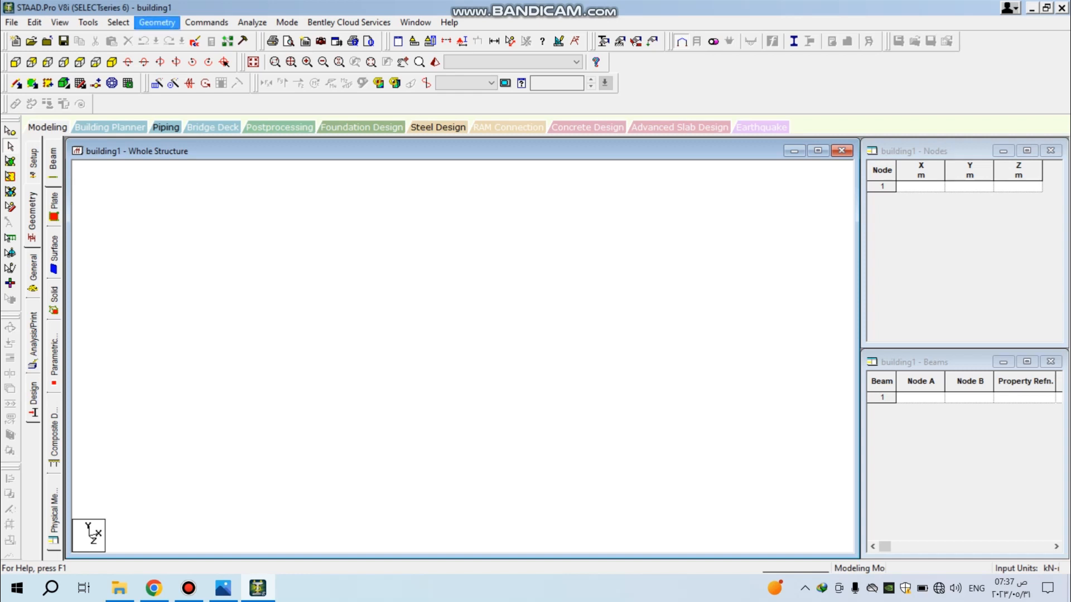
left_click(157, 23)
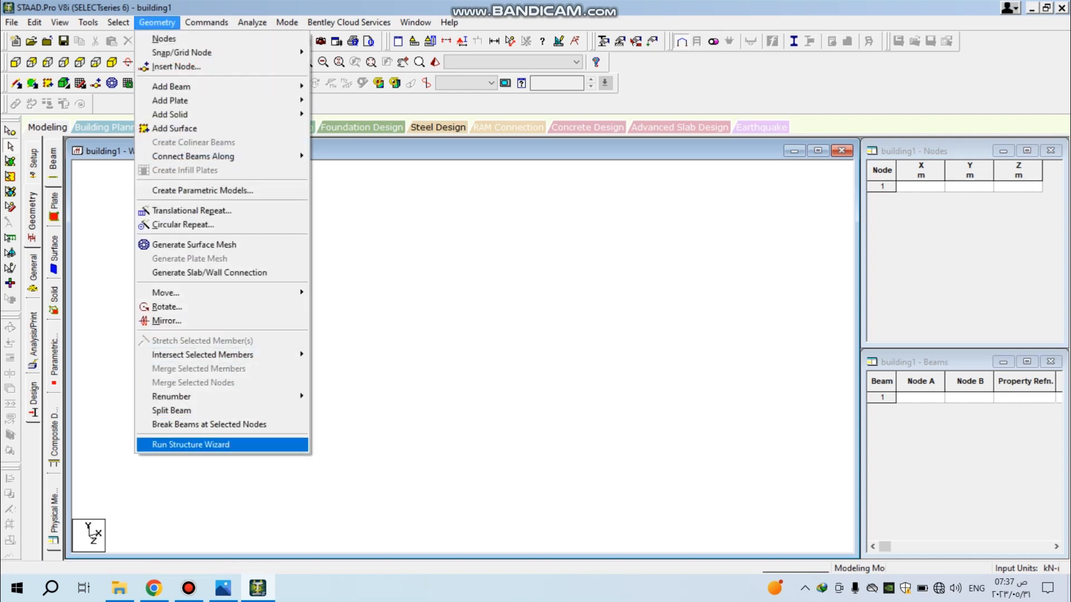
left_click(191, 444)
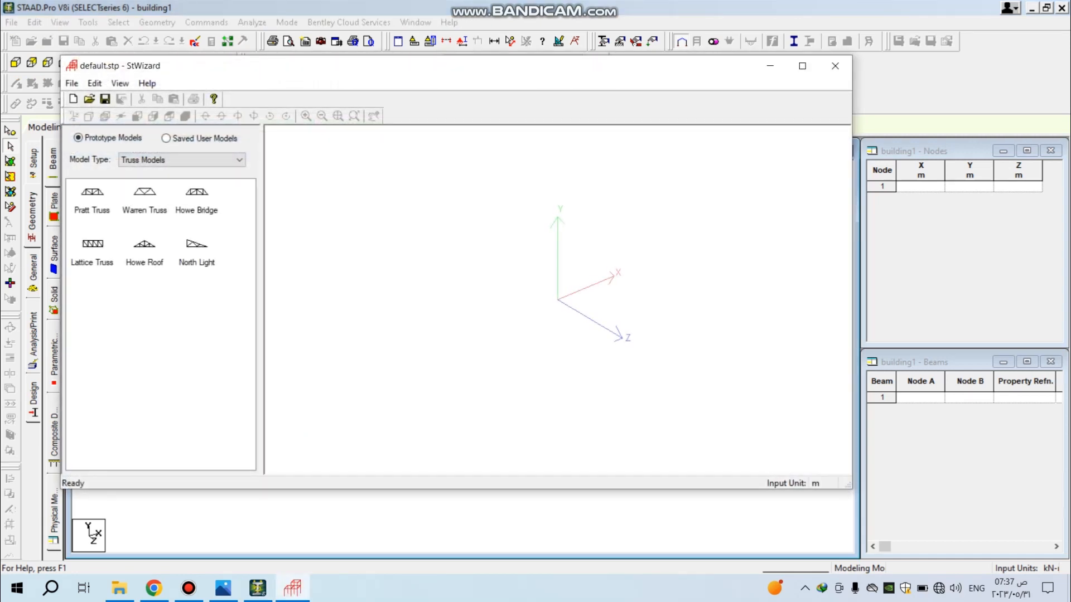
left_click(182, 160)
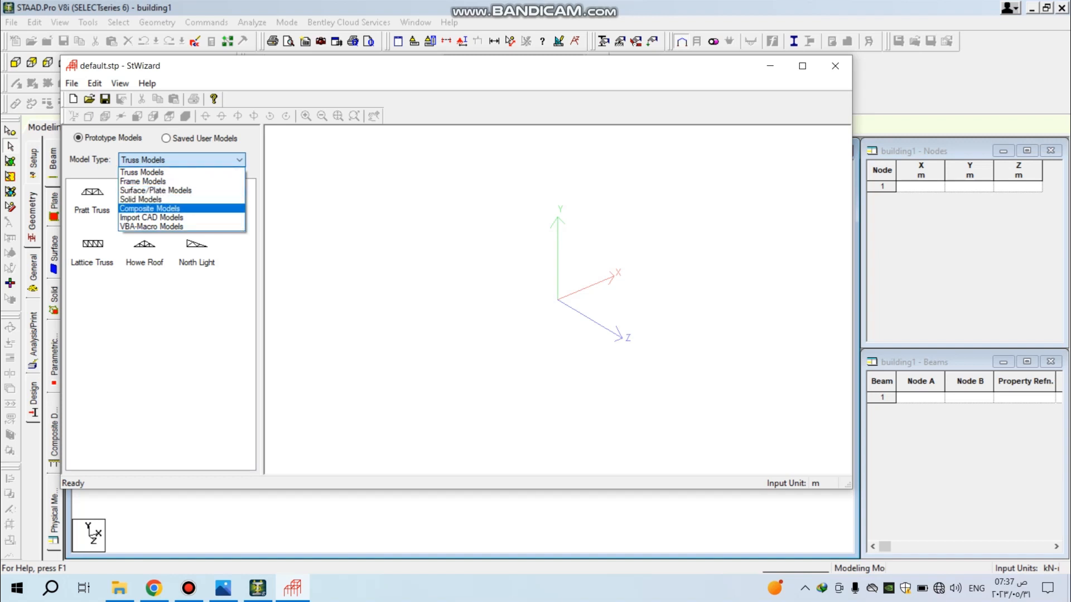
key("Escape")
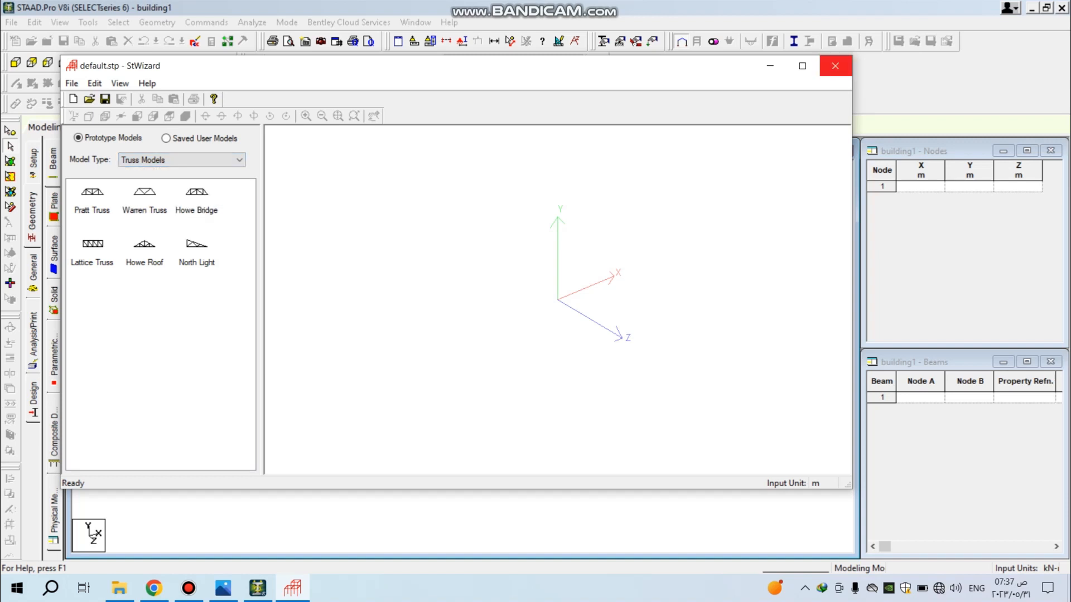
left_click(835, 66)
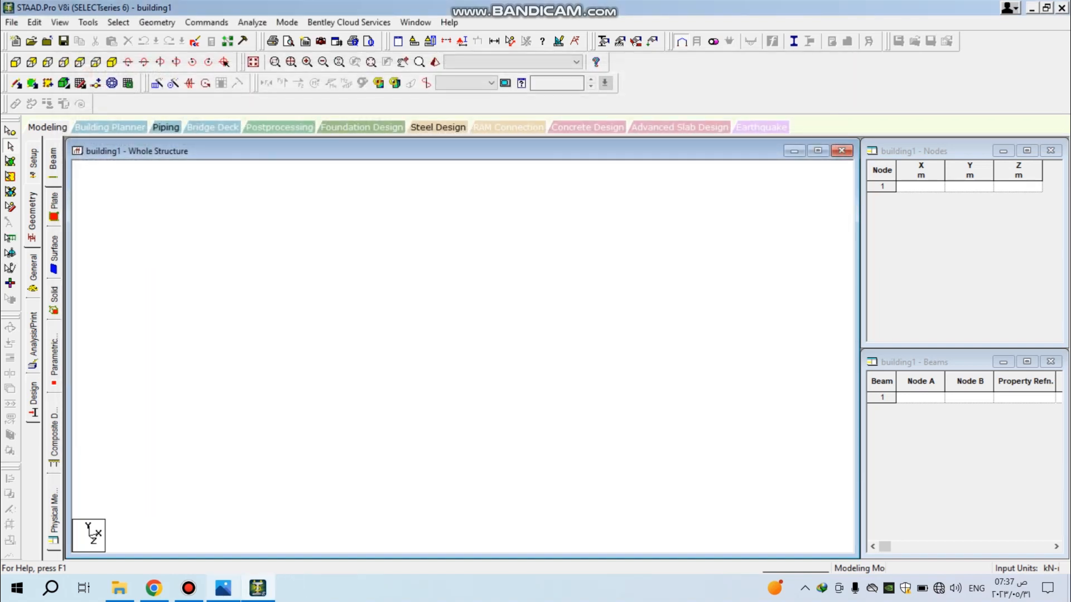
- Check the reference building's dimensions and start a Bay Frame prototype from the Structure Wizard's frame models
left_click(223, 588)
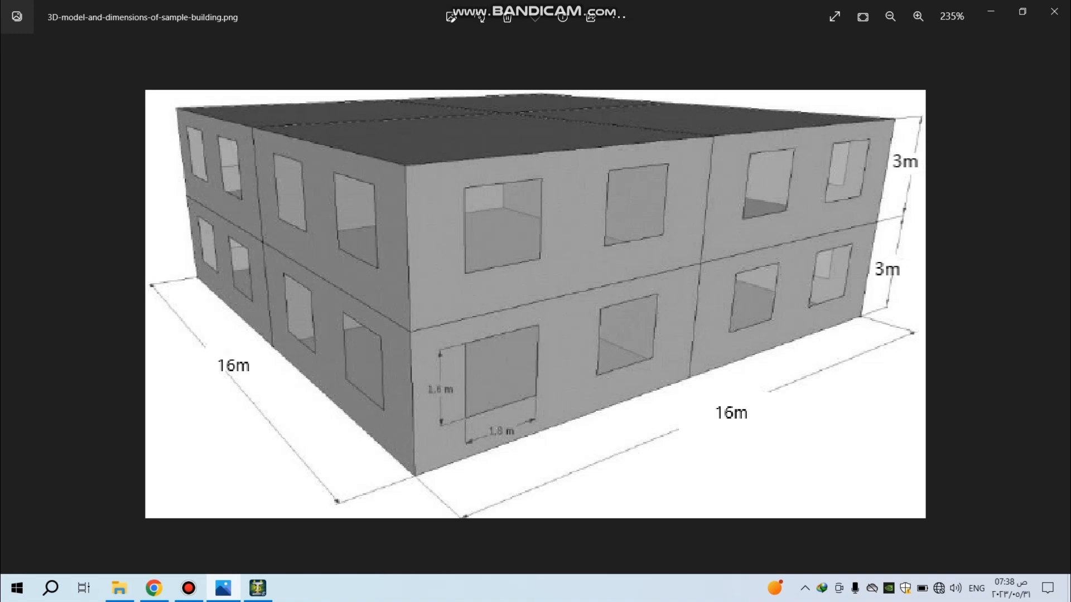
left_click(257, 587)
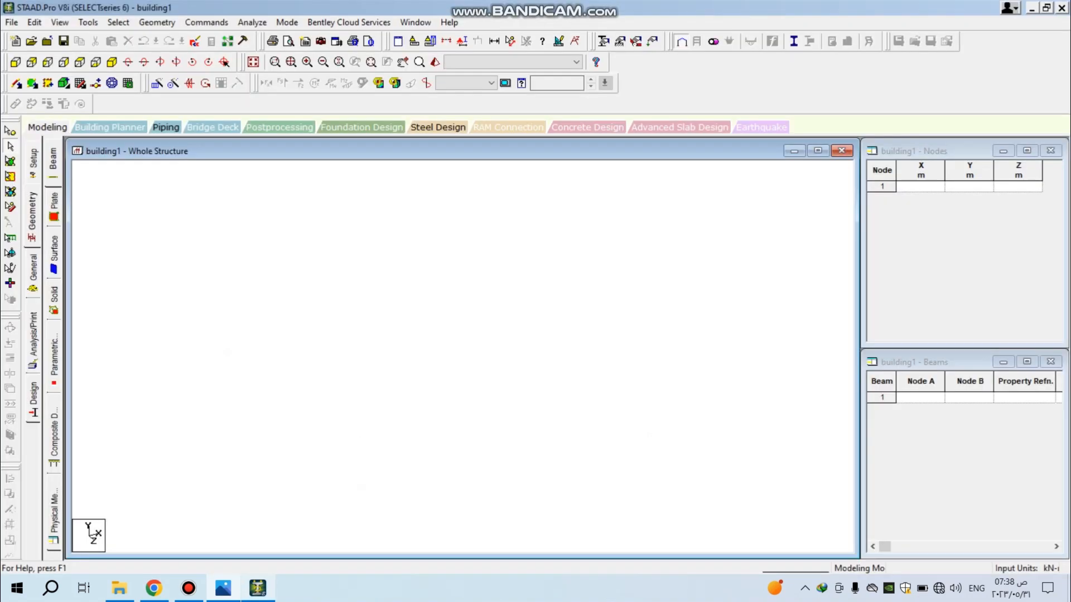
left_click(157, 23)
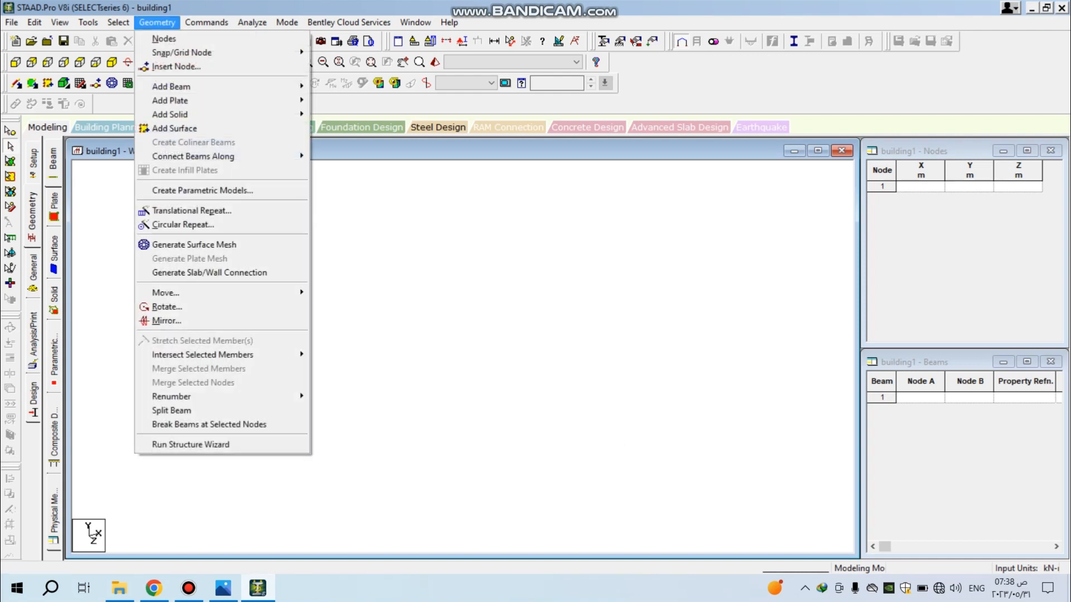
left_click(190, 444)
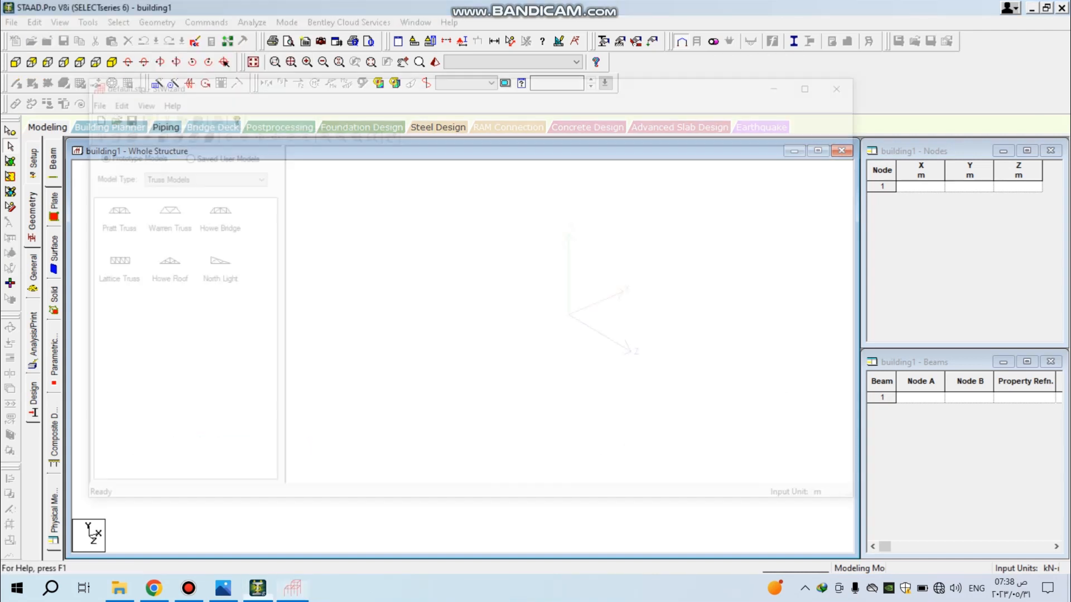
left_click(234, 178)
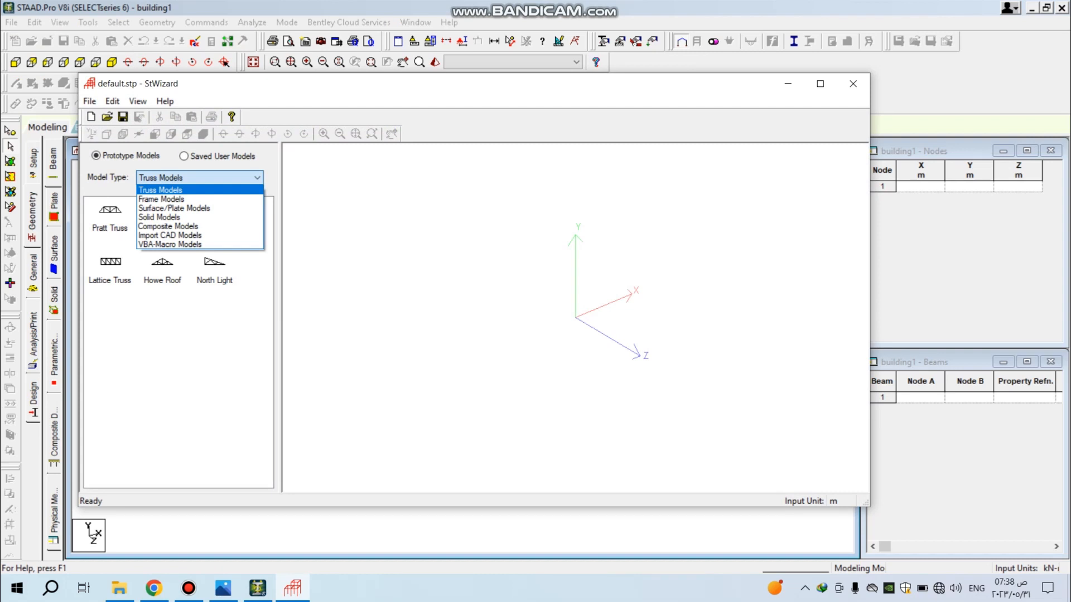
left_click(161, 199)
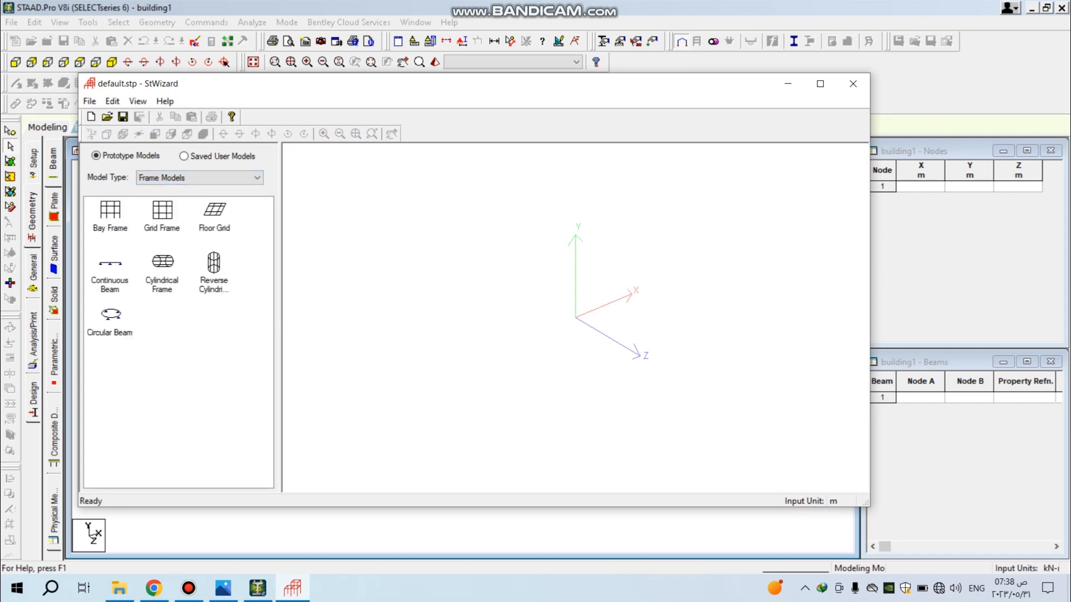
left_click_drag(109, 214, 443, 279)
- Set the bay frame's number of bays along height to 2 and its height to 6 m
left_click(628, 280)
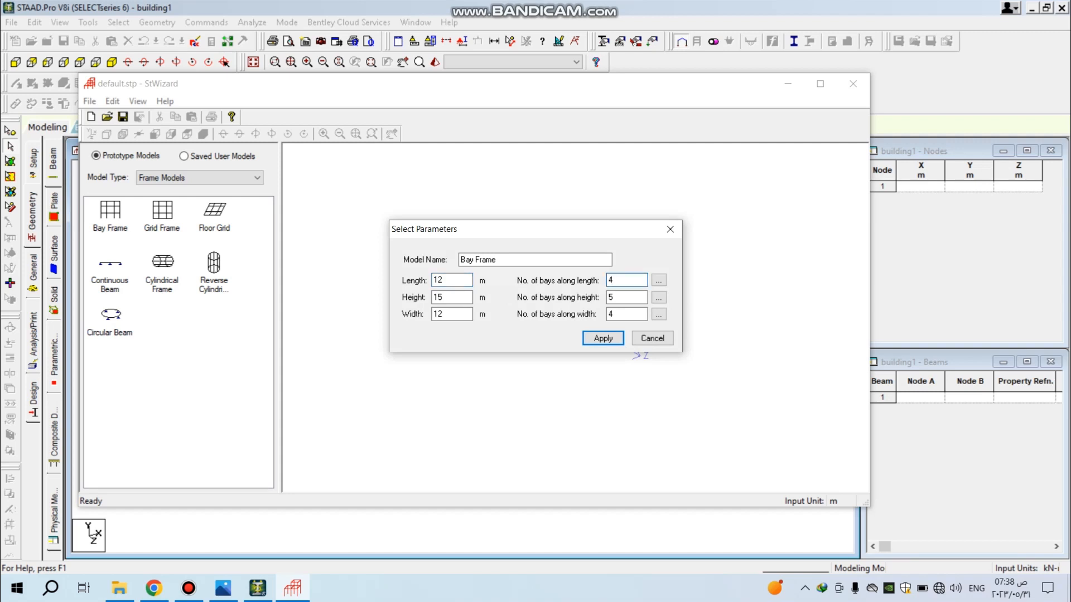
double_click(611, 280)
double_click(612, 313)
left_click_drag(618, 297, 606, 297)
type("2")
left_click(615, 280)
left_click(620, 297)
left_click_drag(449, 298, 433, 297)
type("3")
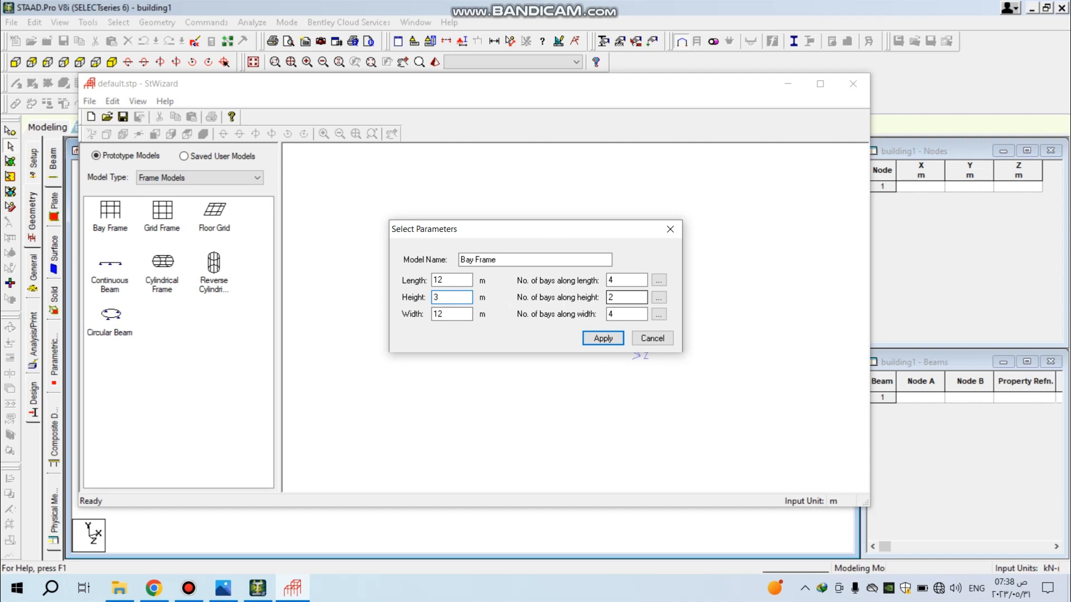
left_click(620, 298)
key("shift+Tab")
type("6")
key("Tab")
key("Tab")
- Set the bay frame's length and width to 16 m each and apply the parameters with 4 bays in both directions
double_click(611, 280)
double_click(438, 280)
type("16")
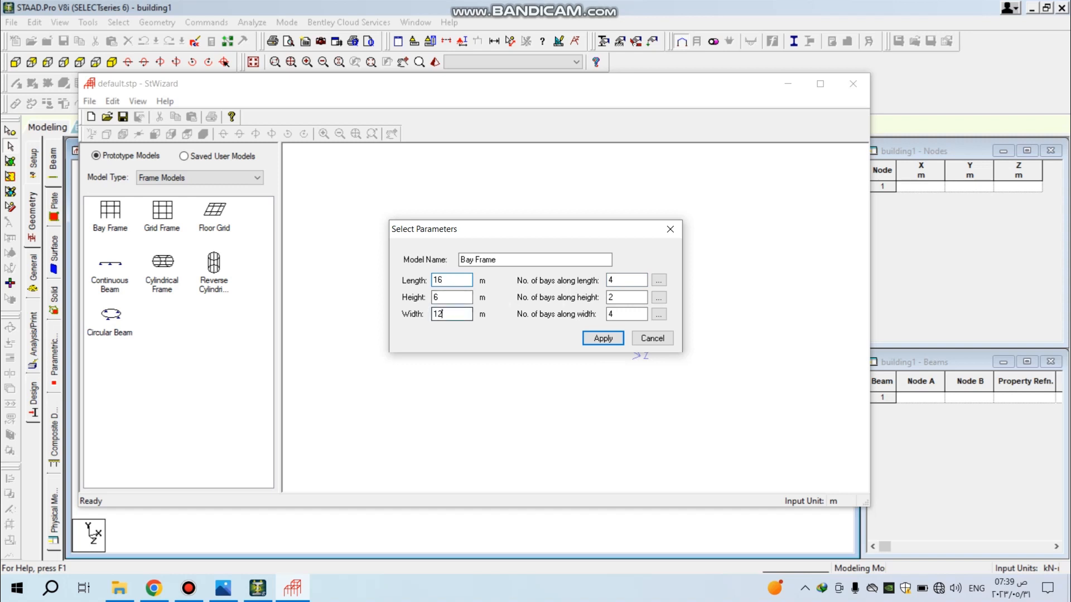
double_click(441, 314)
type("16")
left_click(613, 314)
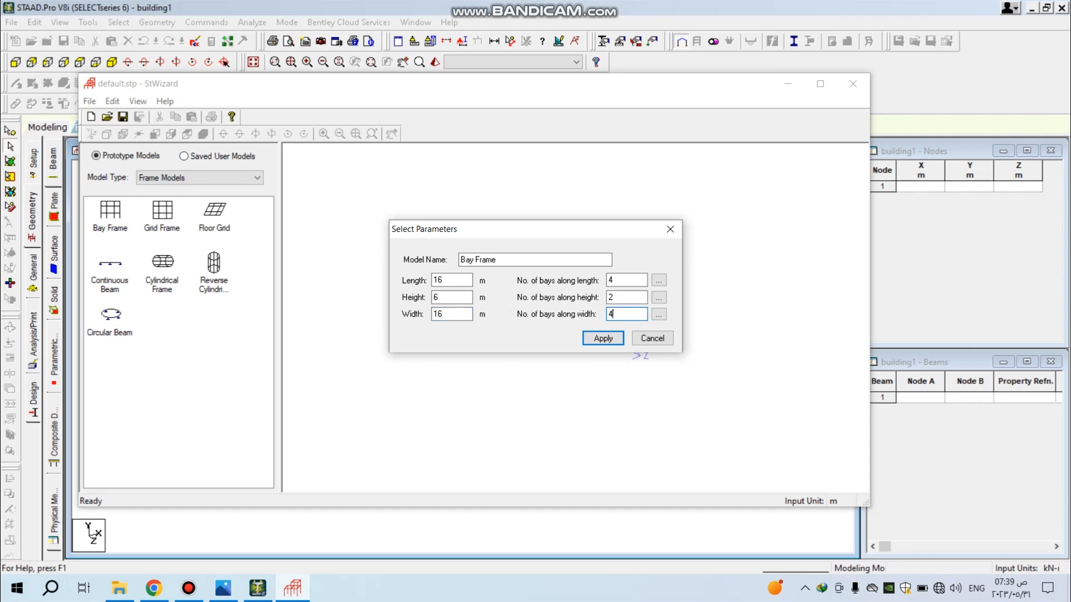
left_click(439, 297)
left_click(614, 297)
left_click(439, 280)
left_click(614, 280)
left_click(603, 339)
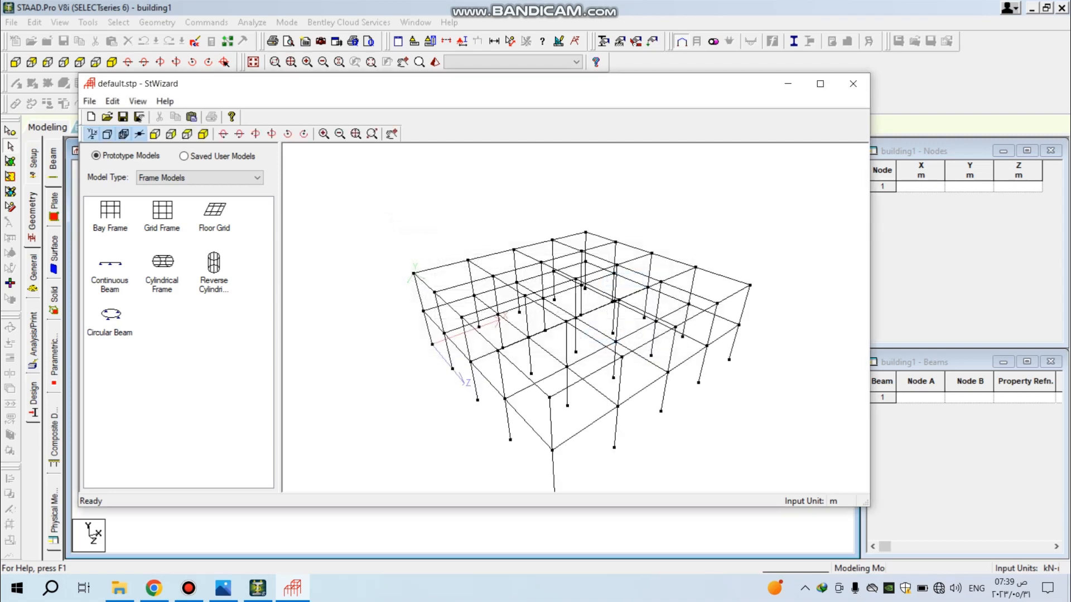
- Transfer the bay frame prototype into the STAAD.Pro model with X, Y and Z offsets of 0 m
left_click_drag(602, 338, 625, 301)
mouse_move(575, 318)
left_mouse_down()
mouse_move(563, 250)
mouse_move(608, 313)
mouse_move(558, 323)
left_mouse_up()
mouse_move(281, 318)
left_mouse_down()
mouse_move(437, 318)
mouse_move(282, 318)
left_mouse_up()
left_click_drag(502, 273, 577, 373)
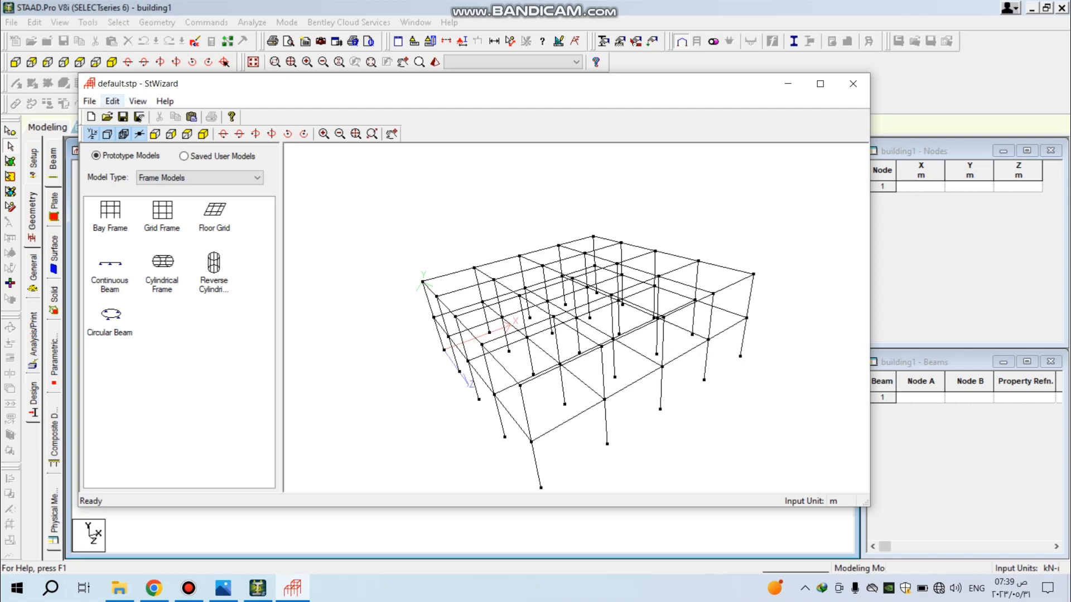
left_click(112, 101)
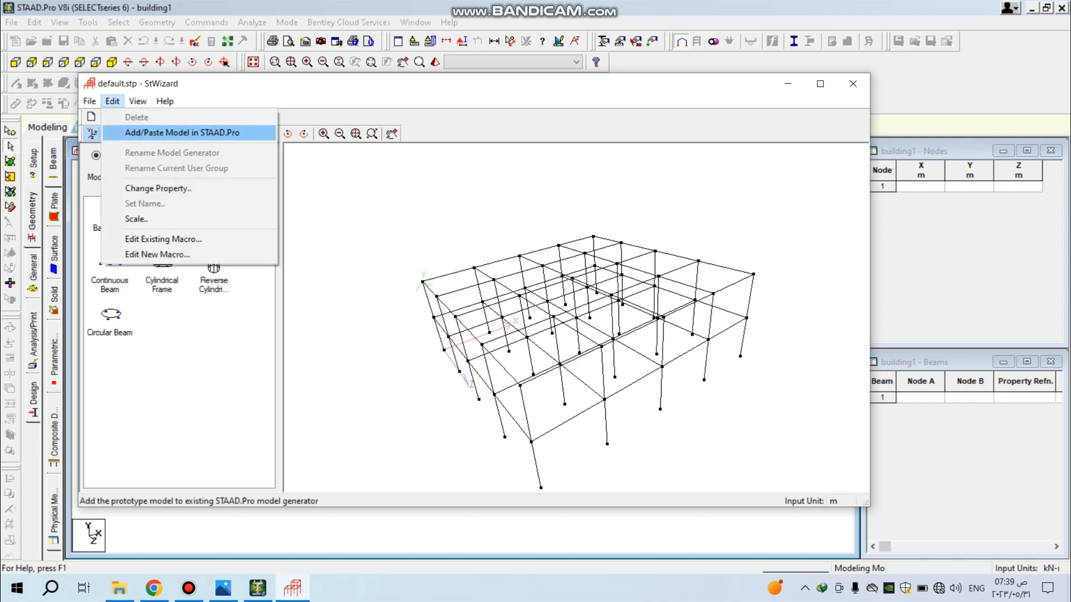
left_click(182, 132)
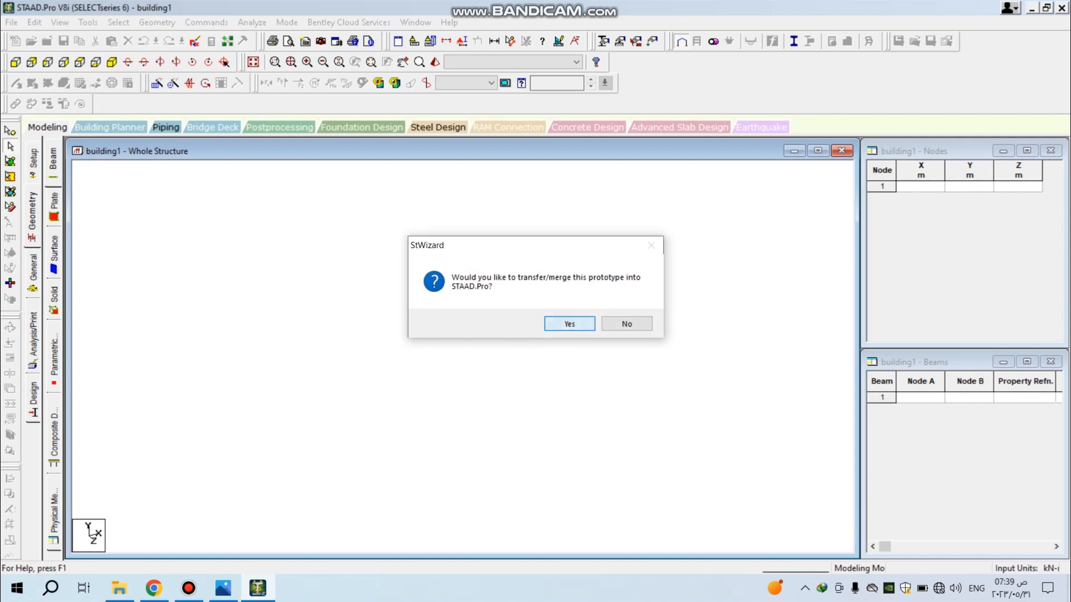
left_click(569, 323)
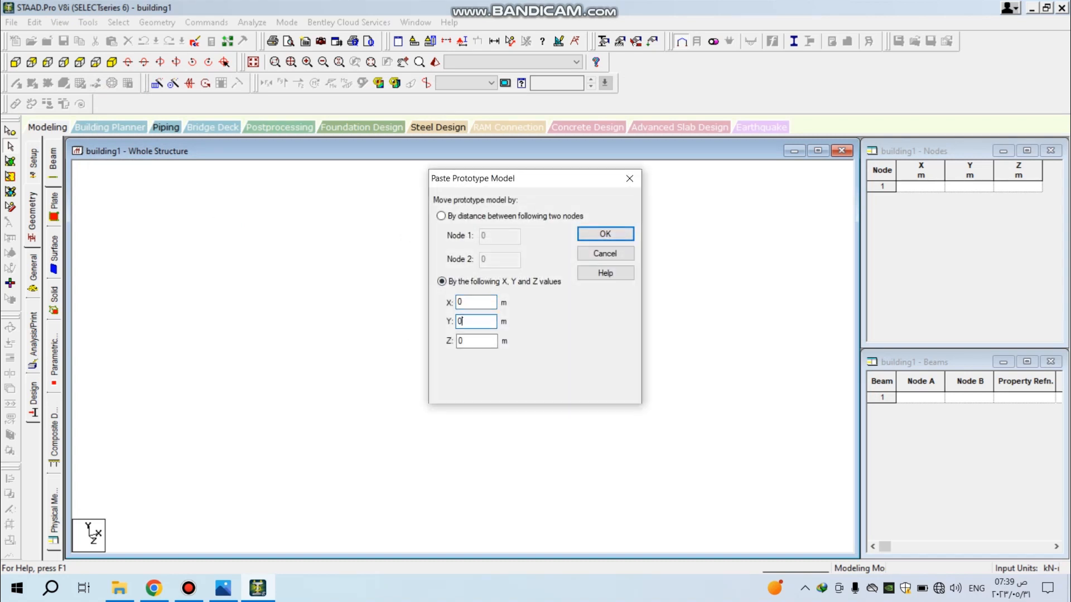
left_click(469, 341)
left_click(469, 321)
left_click(468, 302)
left_click(605, 233)
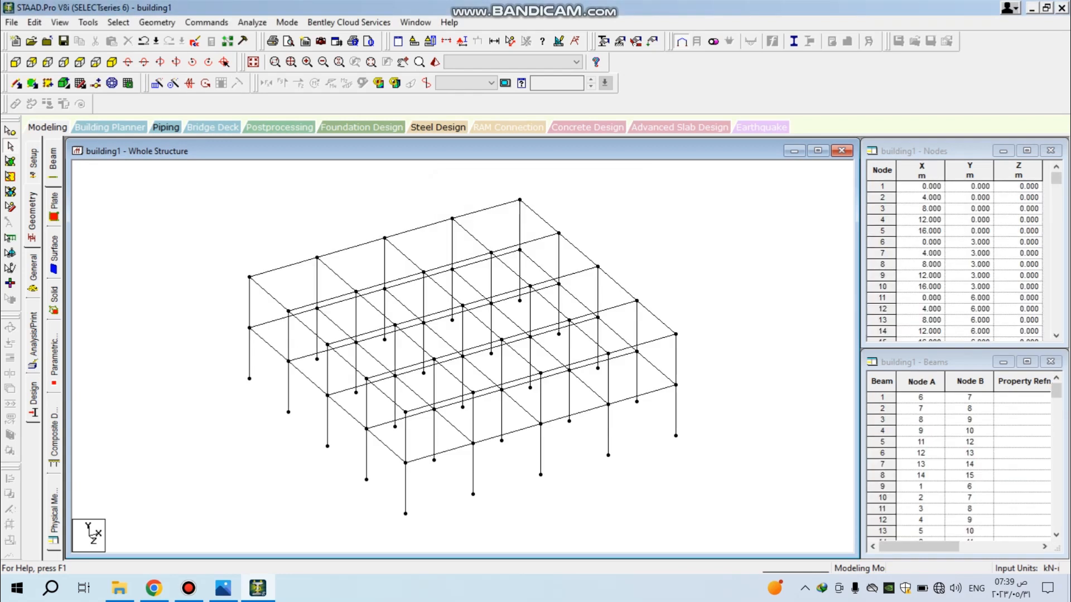
left_click(467, 400)
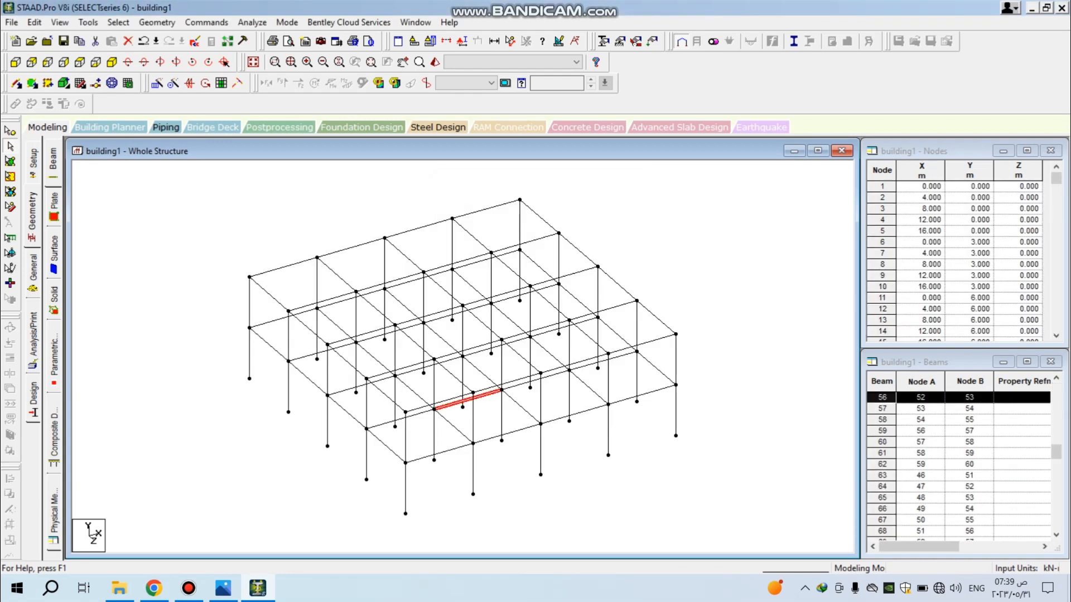
key("Escape")
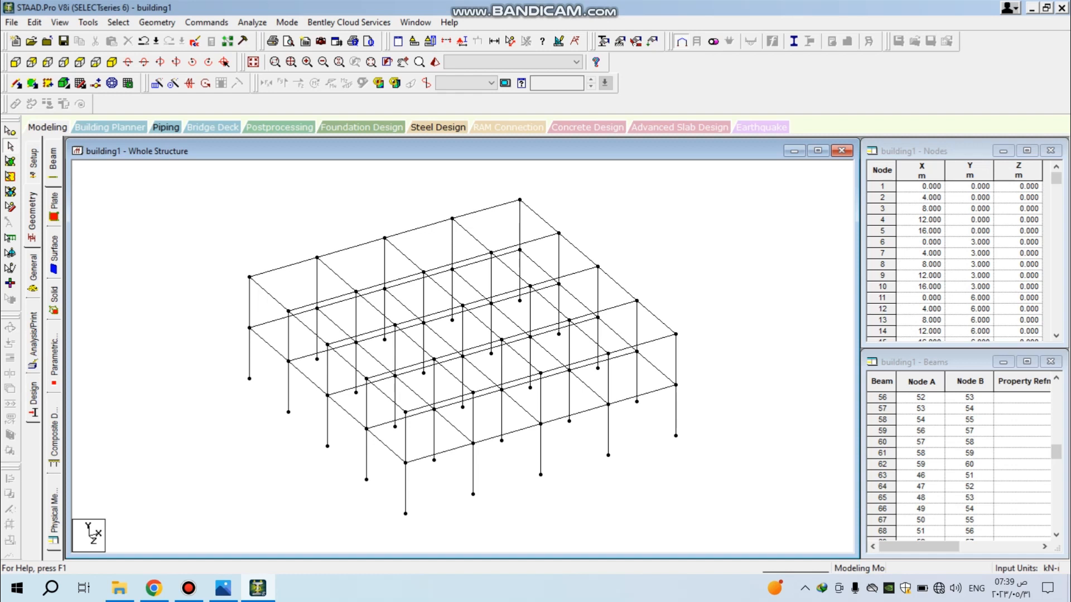
left_click(608, 429)
left_click(608, 380)
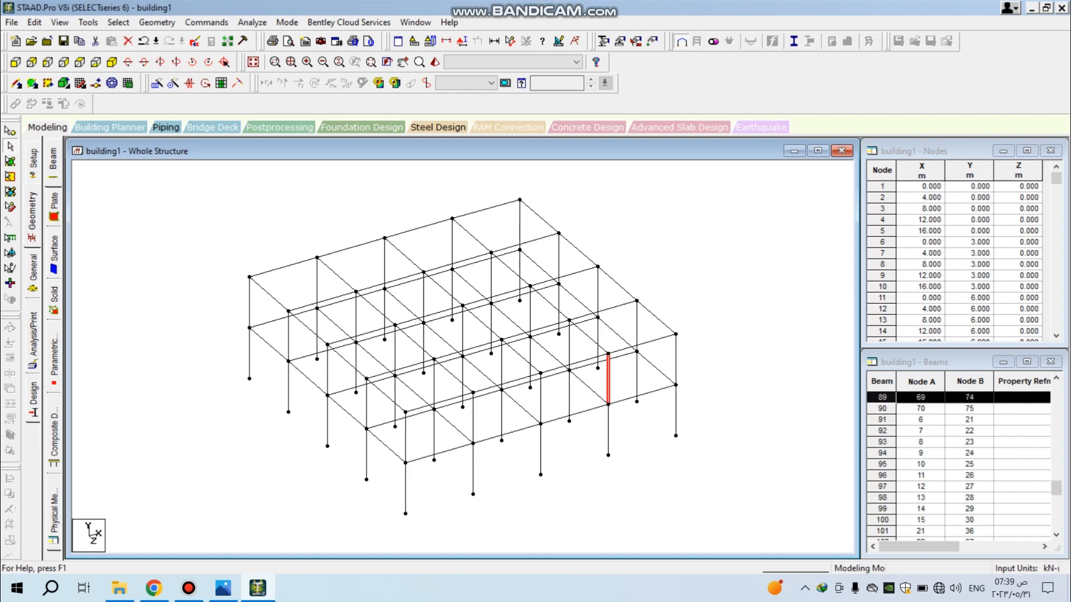
left_click(641, 395)
left_click(656, 368)
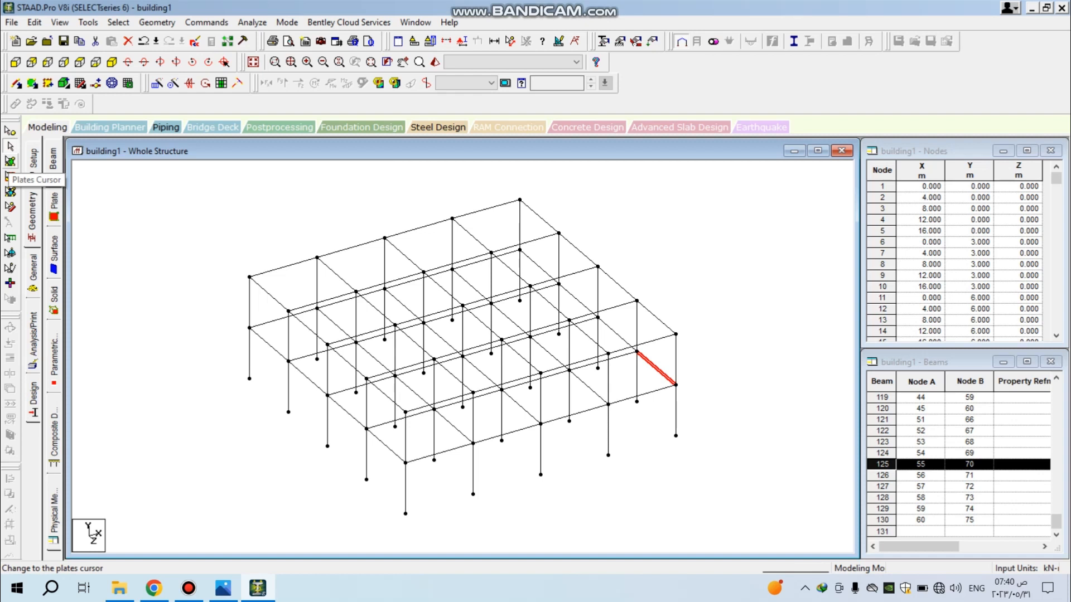
left_click(9, 176)
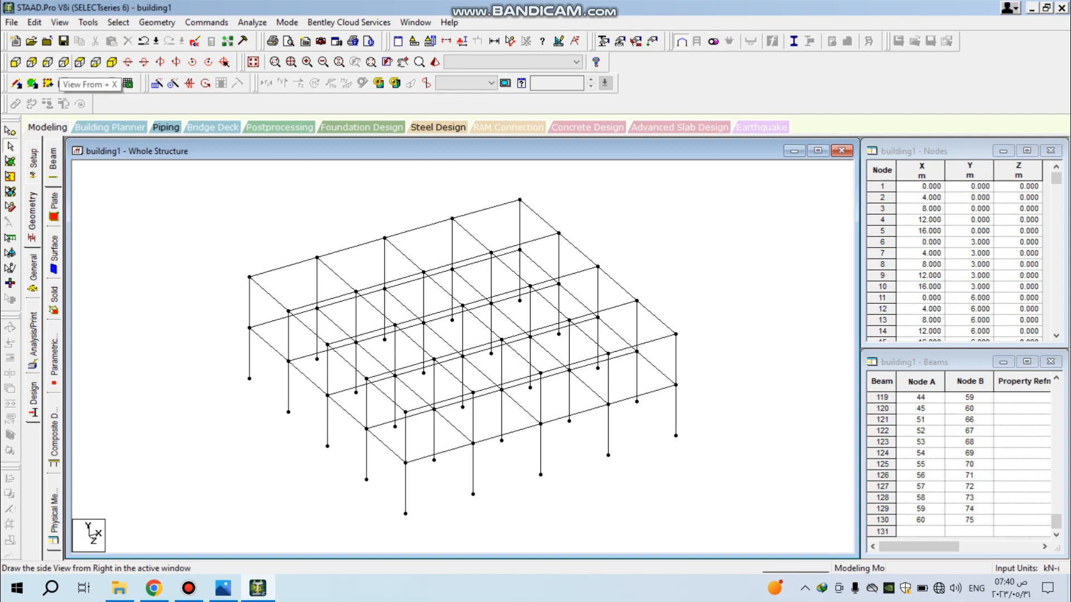
- Isolate the ground-storey columns and first-floor beams in a new view, replacing the current one, and show it isometrically
left_click(63, 83)
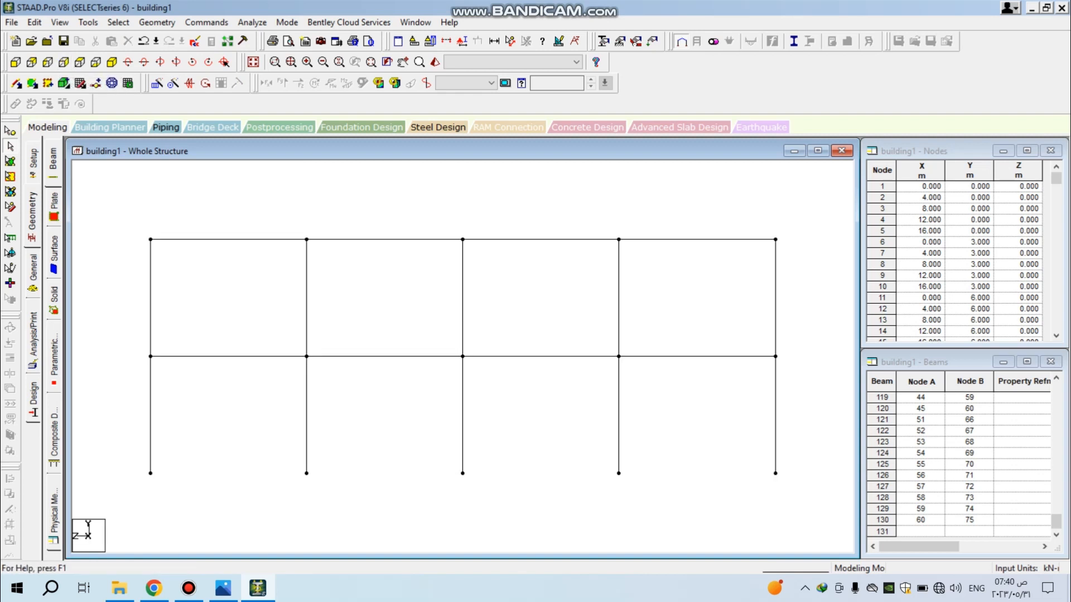
left_click_drag(816, 338, 113, 519)
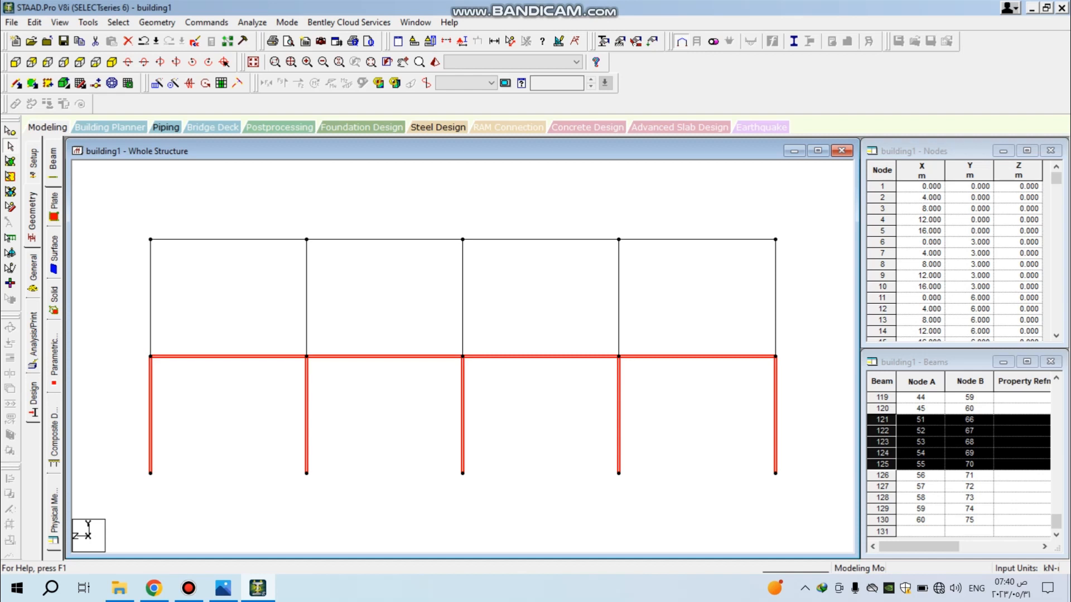
right_click(214, 229)
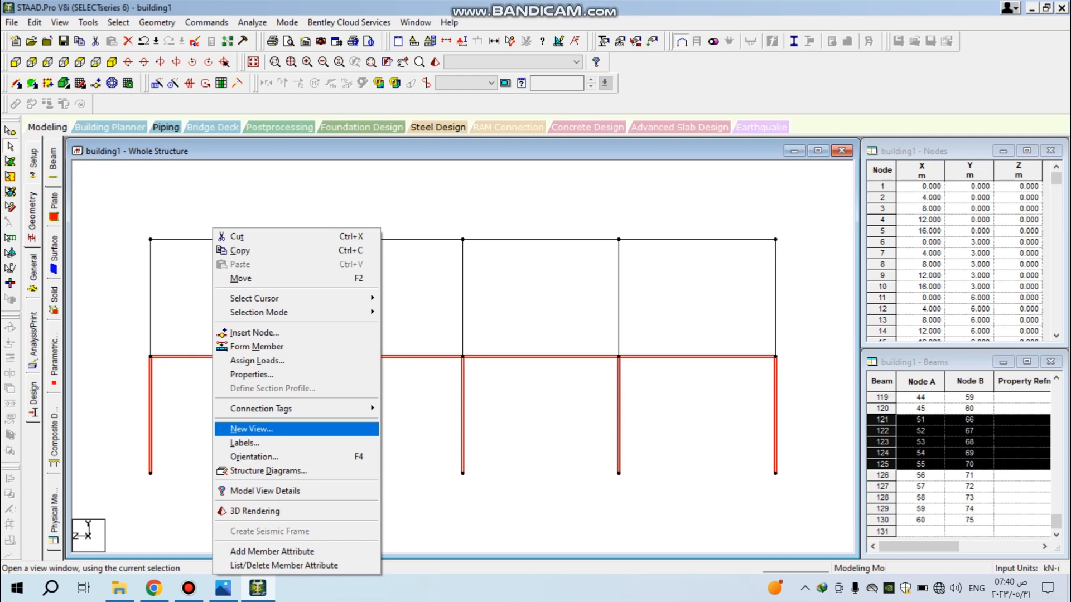
left_click(251, 429)
left_click(624, 280)
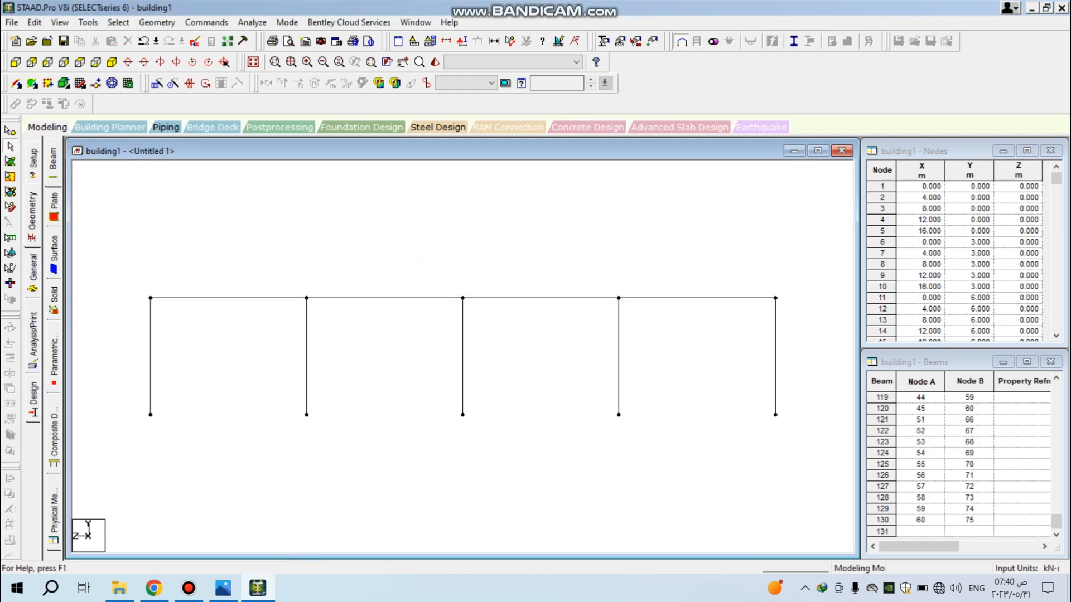
left_click(111, 62)
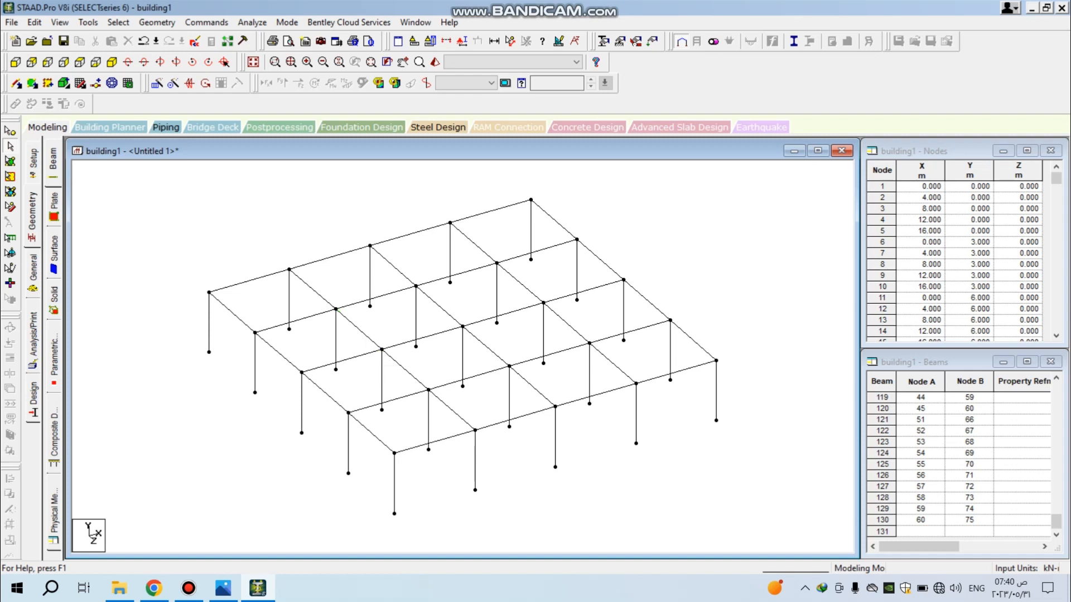
- Add a four-noded plate spanning the outer corner nodes of the first floor, then redisplay the whole structure
left_click(9, 176)
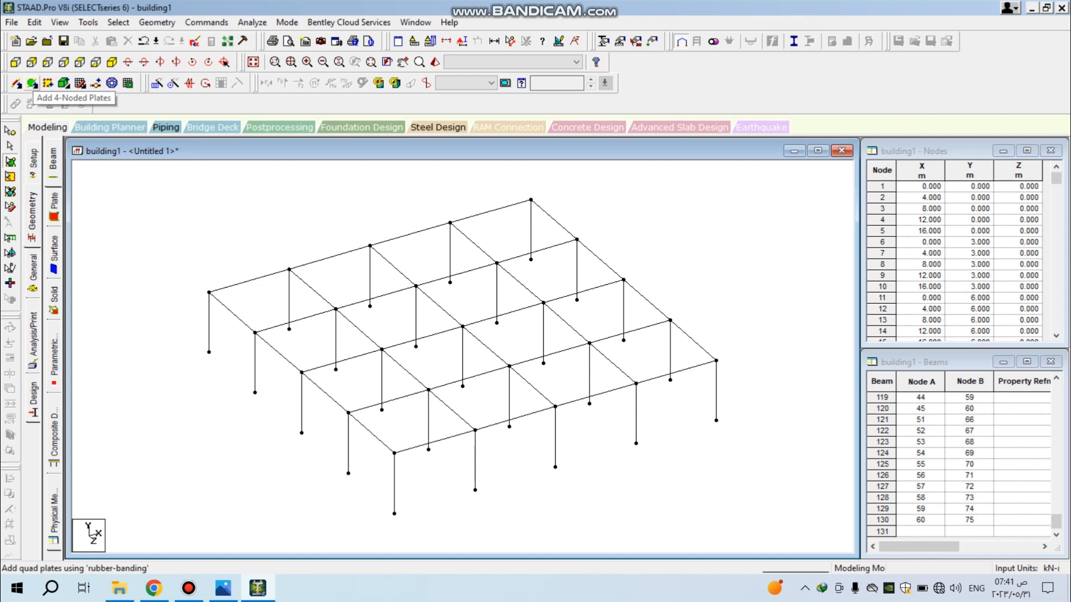
left_click(32, 83)
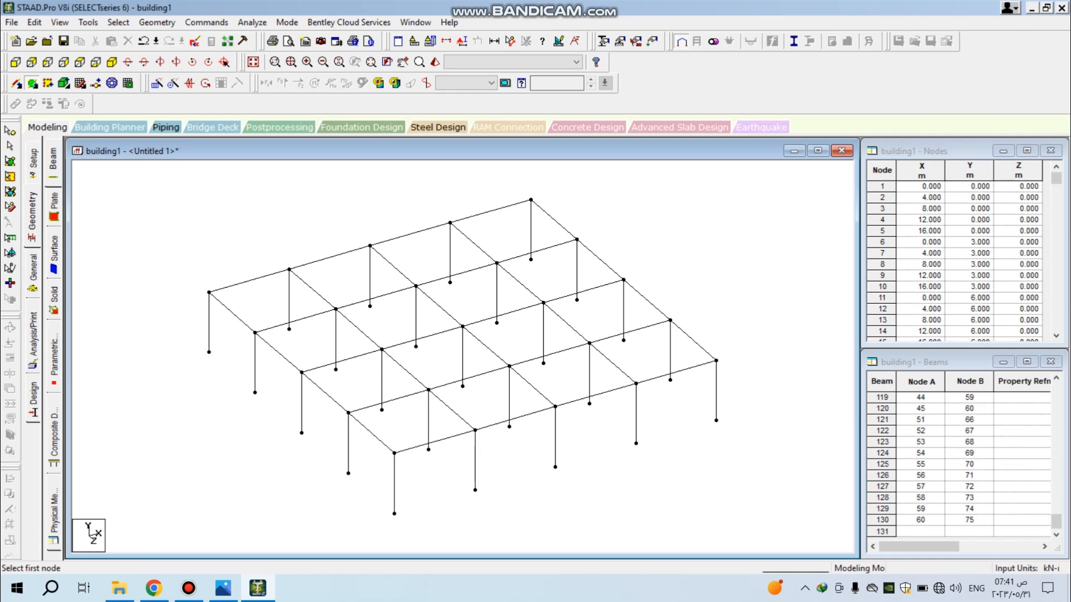
left_click(209, 293)
left_click(716, 361)
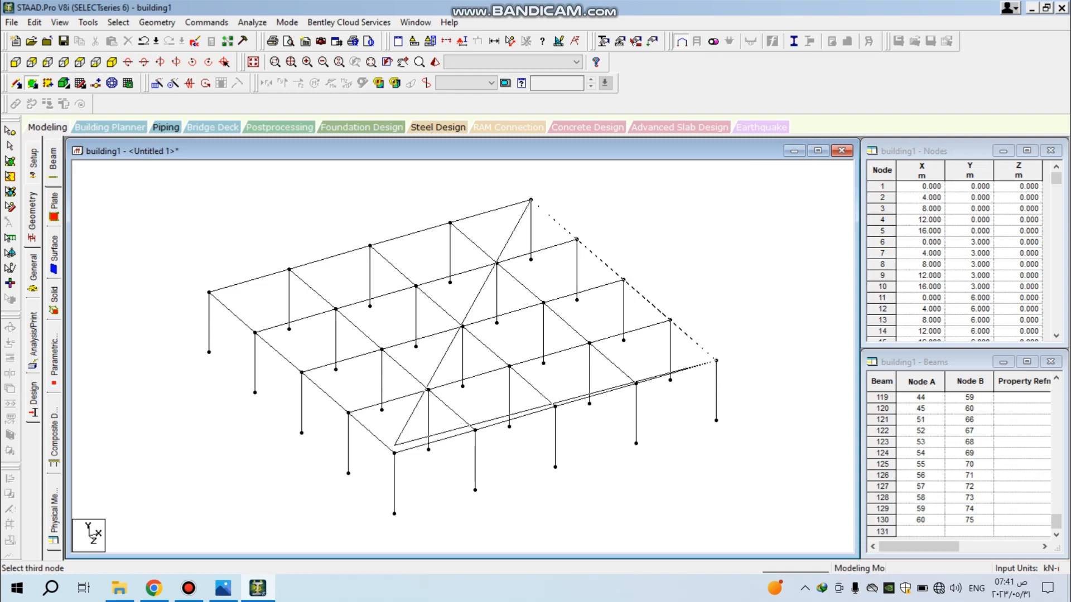
left_click(394, 453)
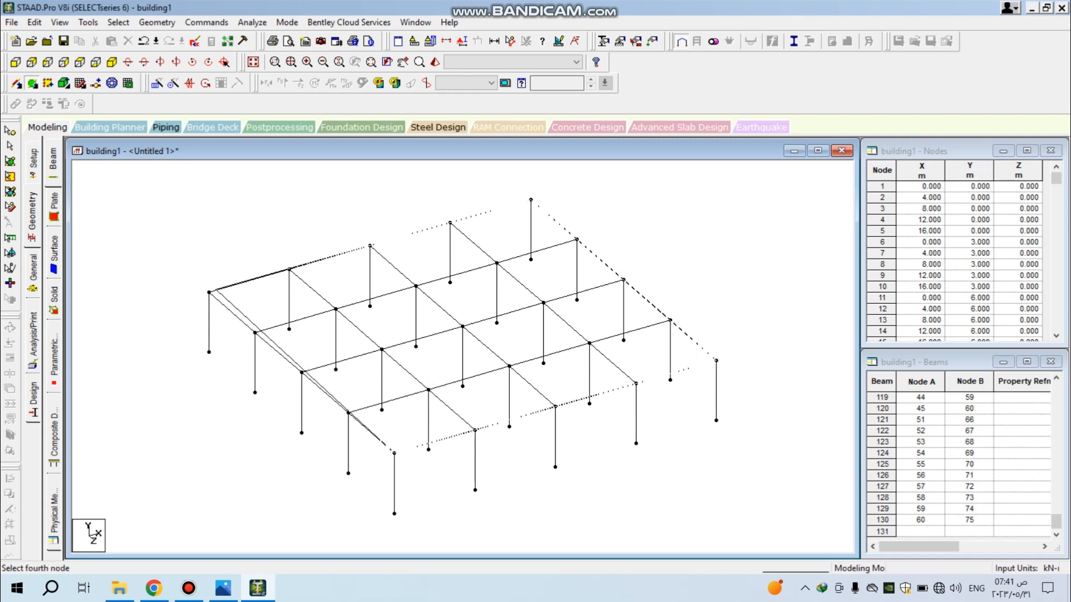
left_click(209, 292)
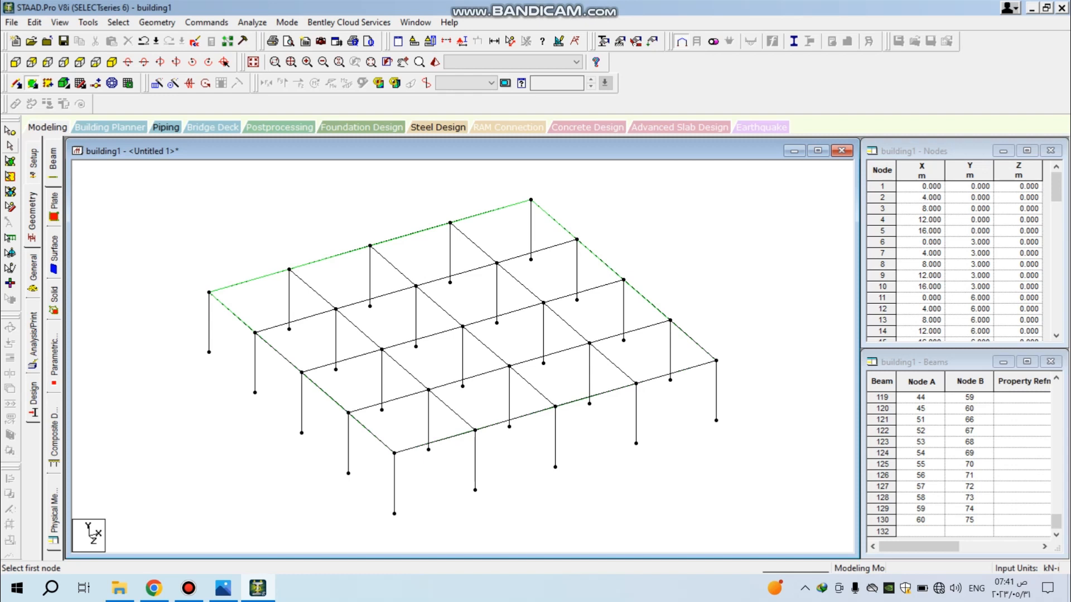
left_click(10, 176)
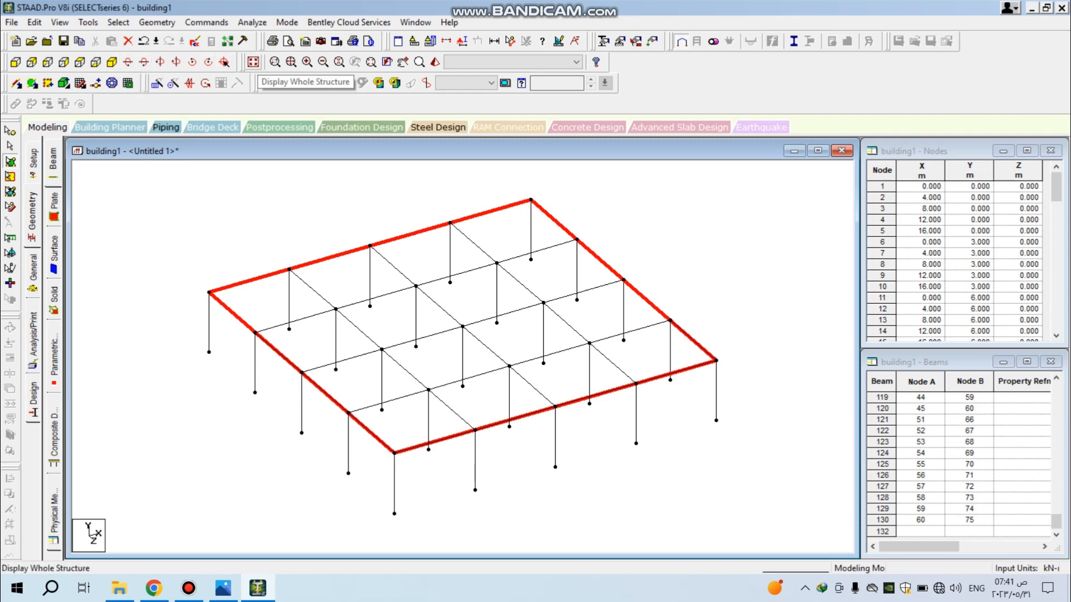
left_click(253, 62)
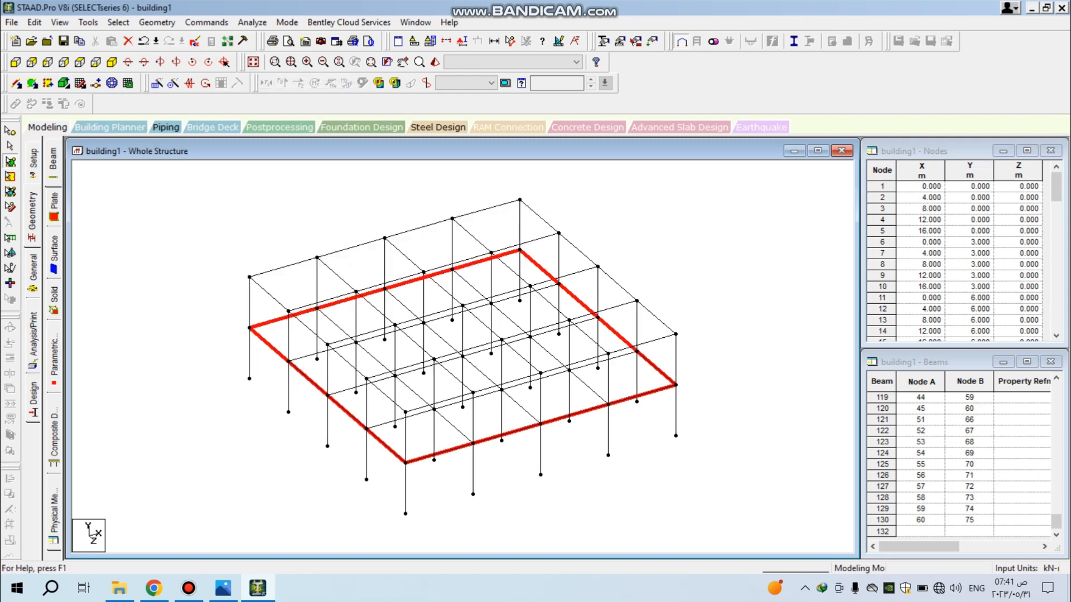
- Select the first-floor plate and start a Translational Repeat of it, accepting the auto save of the modified structure
key("Escape")
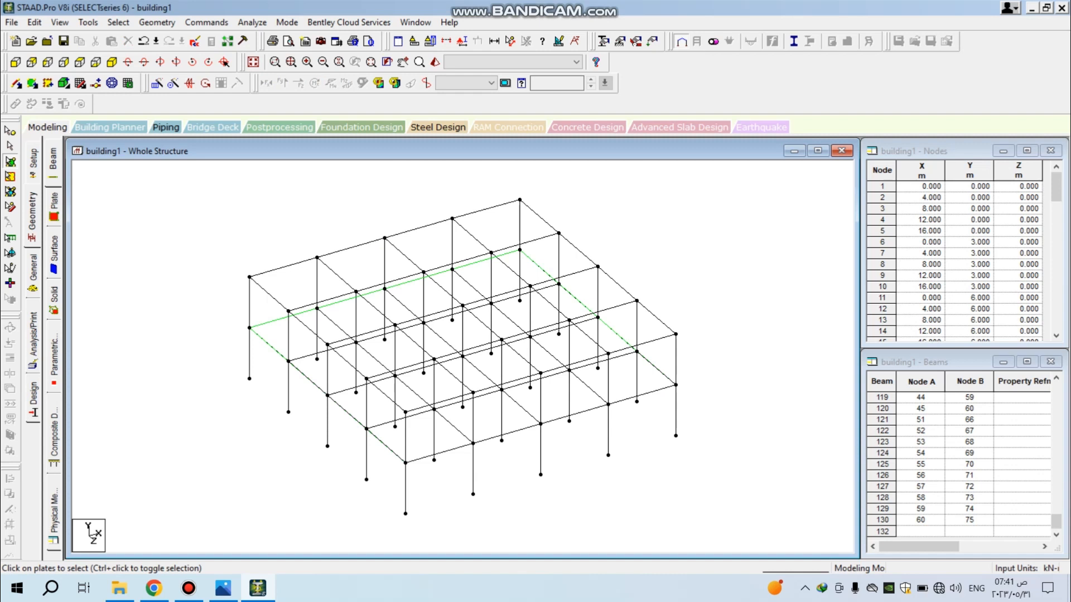
left_click(462, 356)
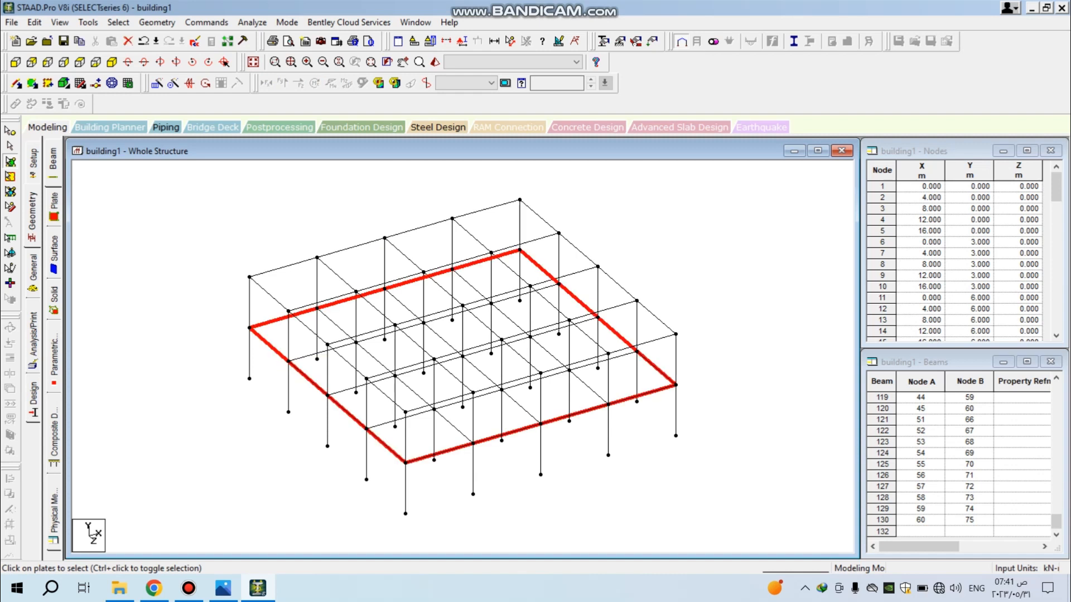
key("Escape")
left_click(462, 356)
left_click(462, 356)
left_click(462, 356)
left_click(462, 356)
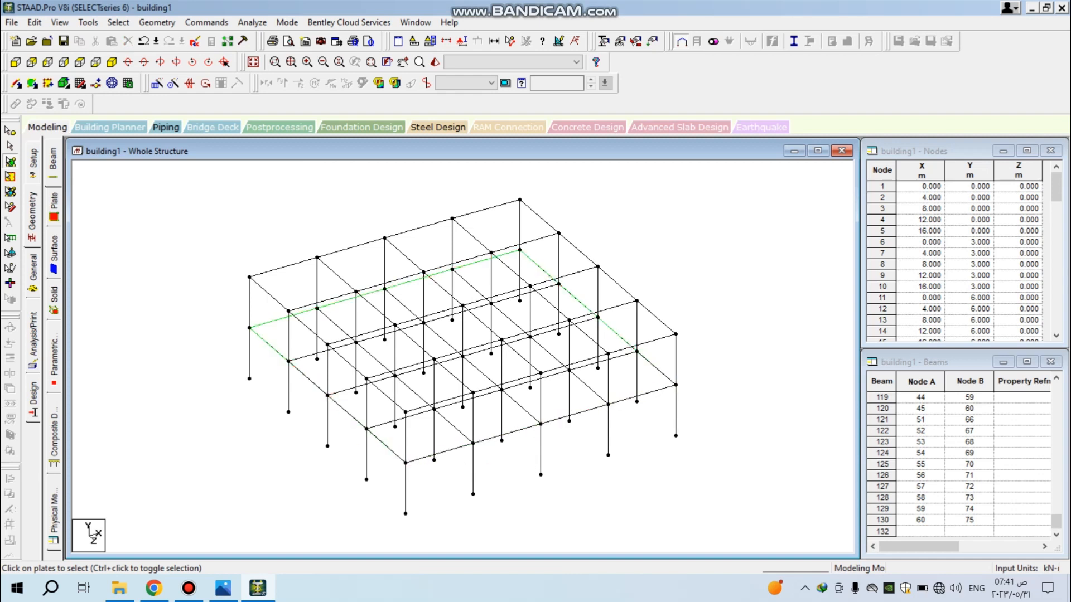
left_click(462, 356)
left_click(463, 356)
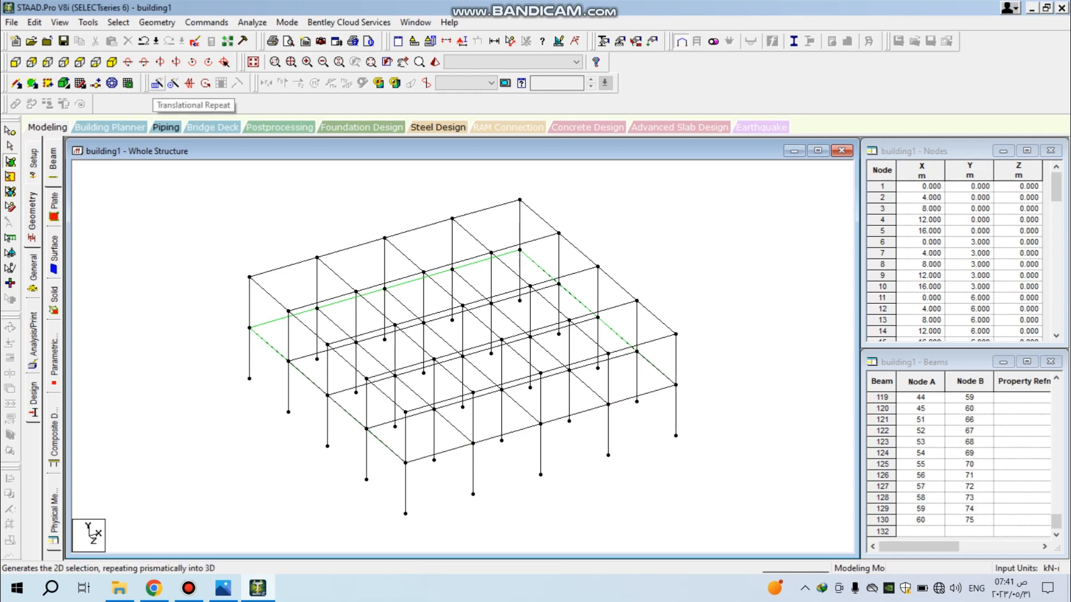
left_click(157, 83)
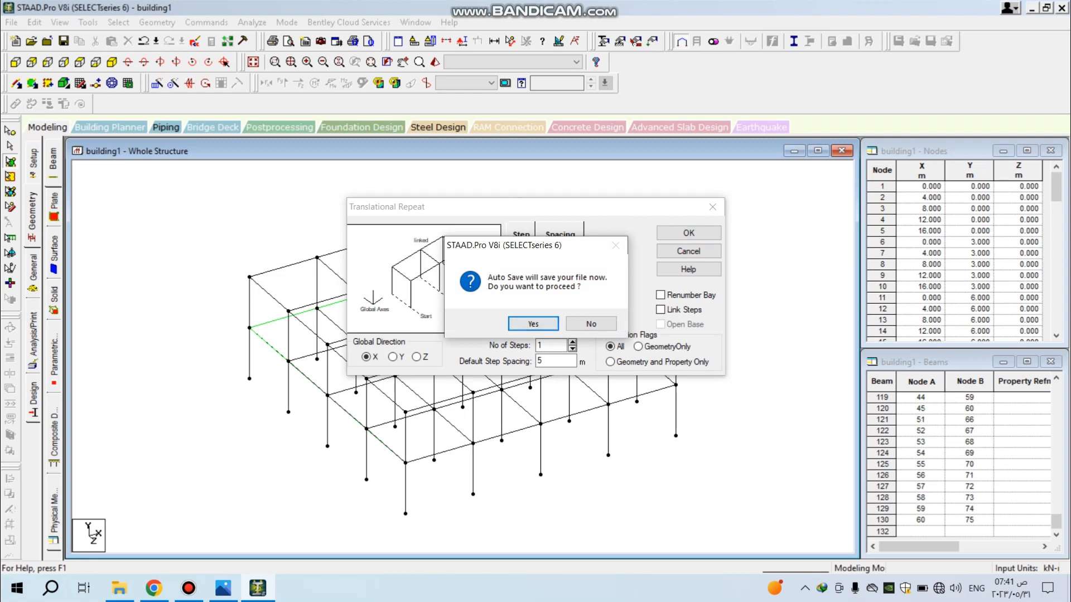
key("Return")
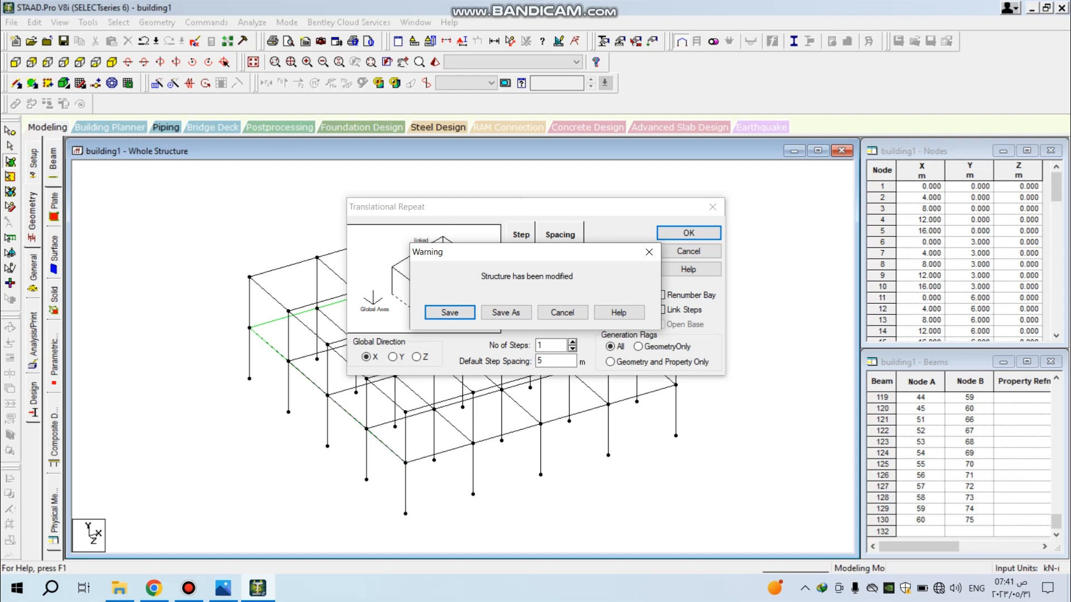
left_click_drag(518, 252, 306, 163)
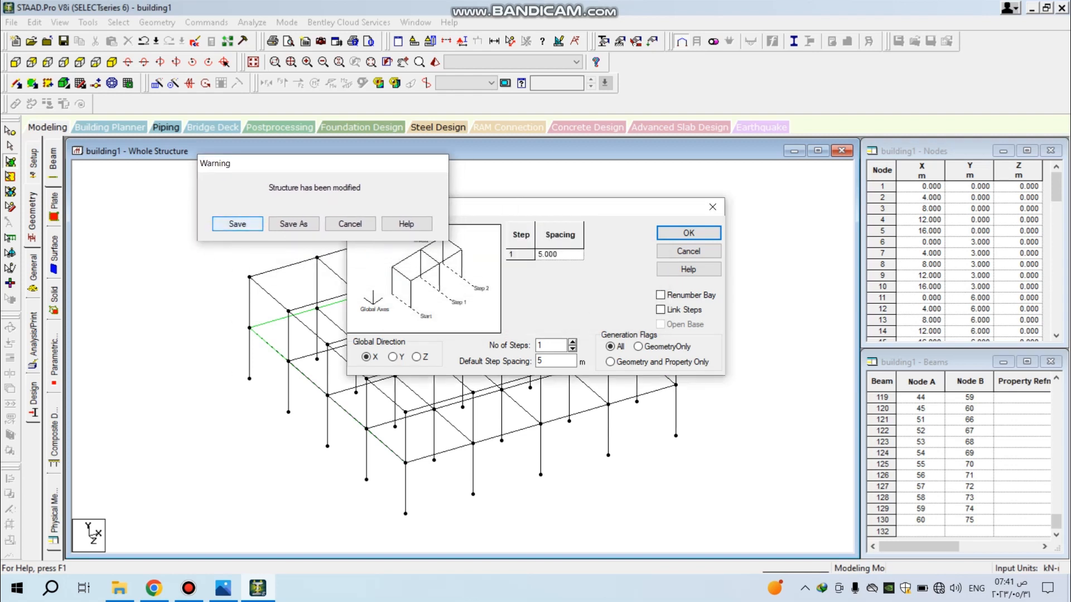
key("Return")
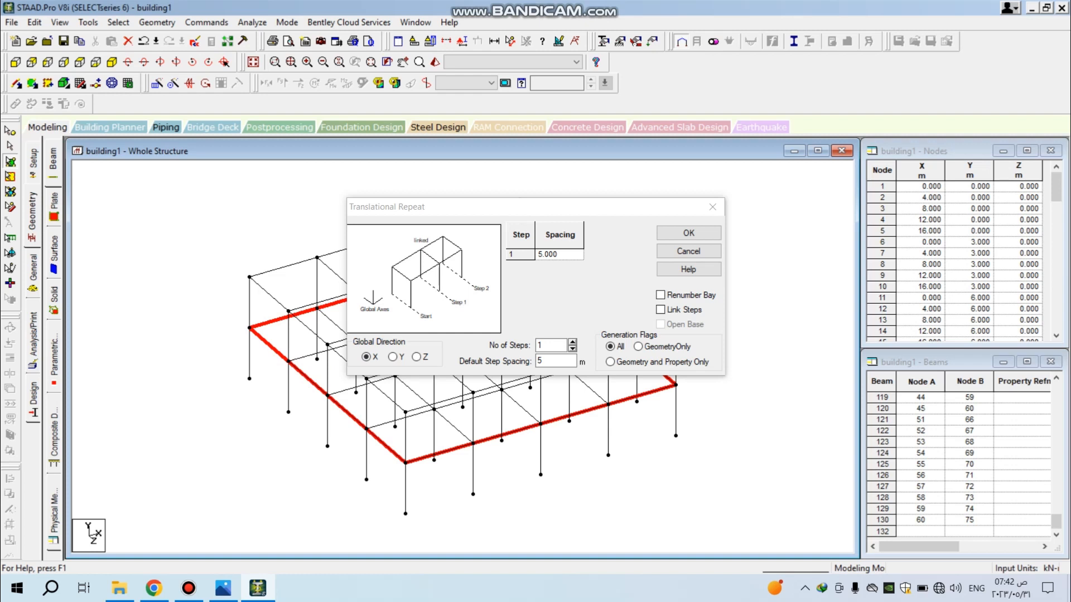
- Repeat the selected plate once in the global Y direction with a default step spacing of 3 m
left_click(392, 357)
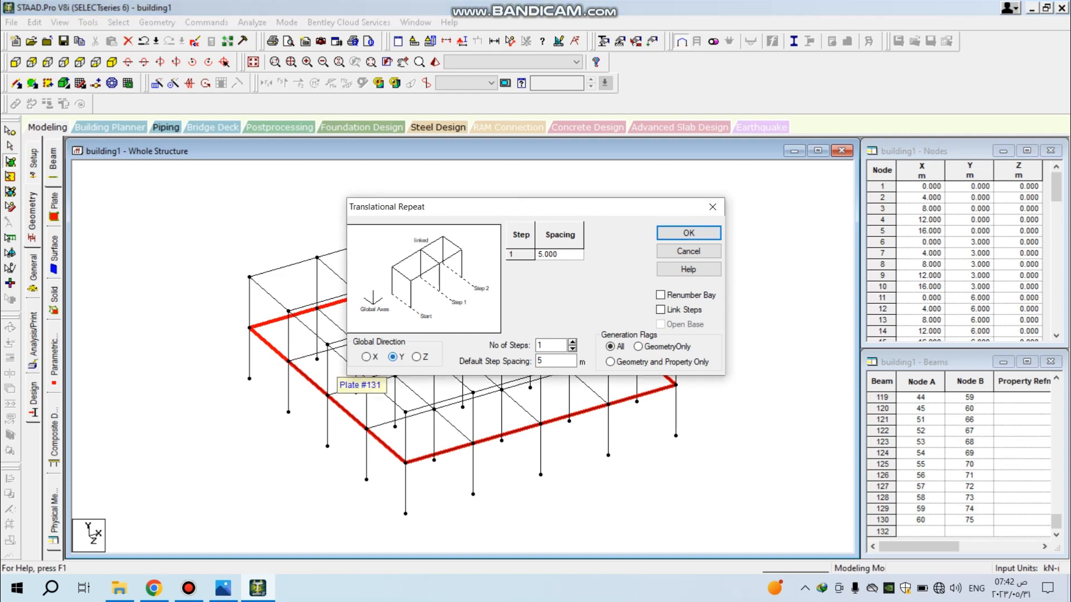
left_click_drag(550, 361, 534, 361)
type("3")
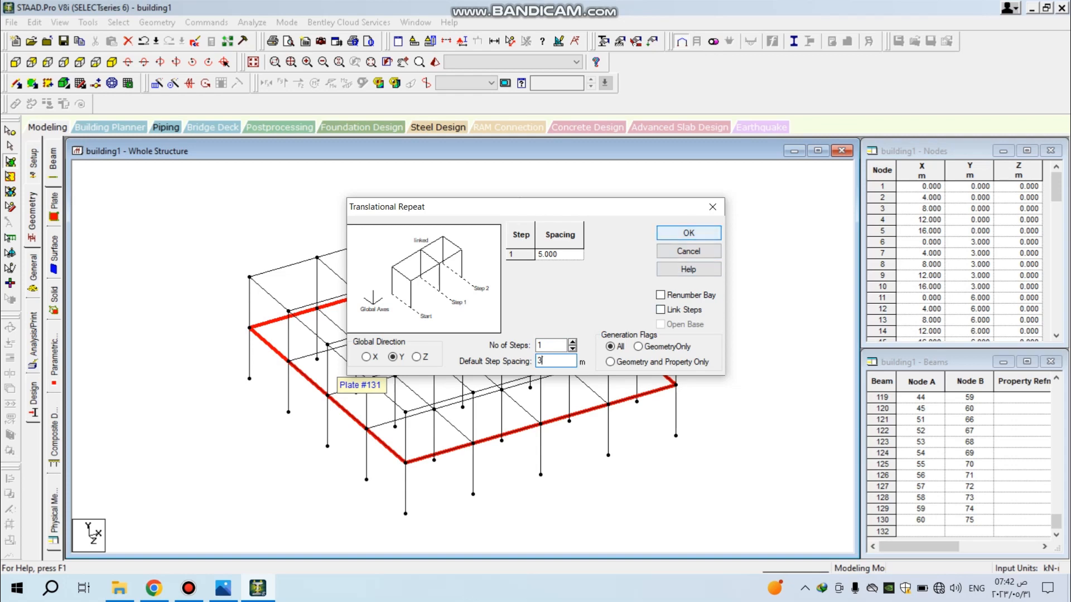
key("Return")
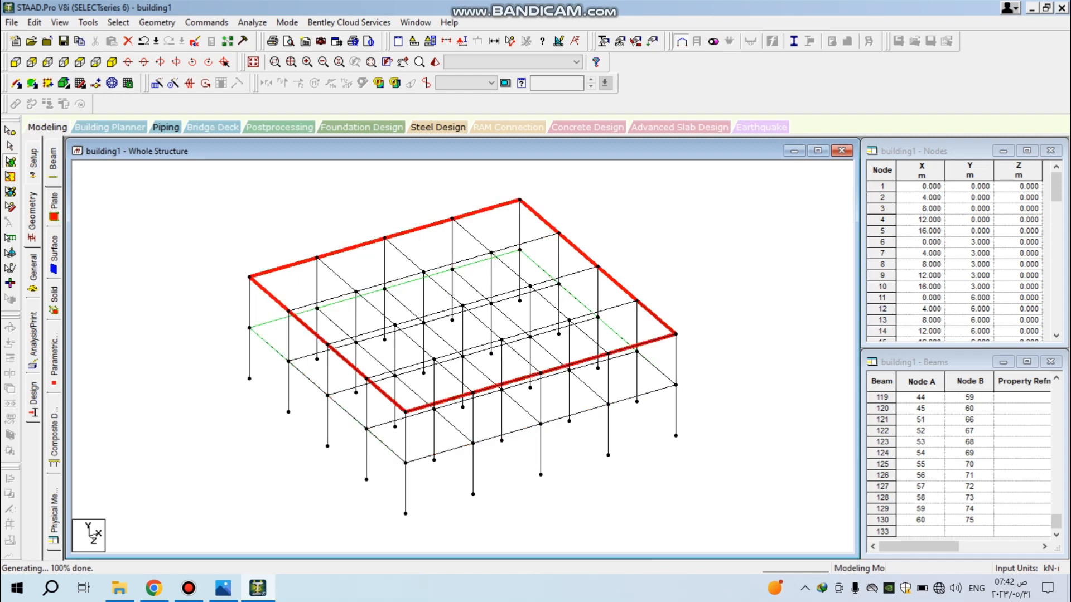
key("Escape")
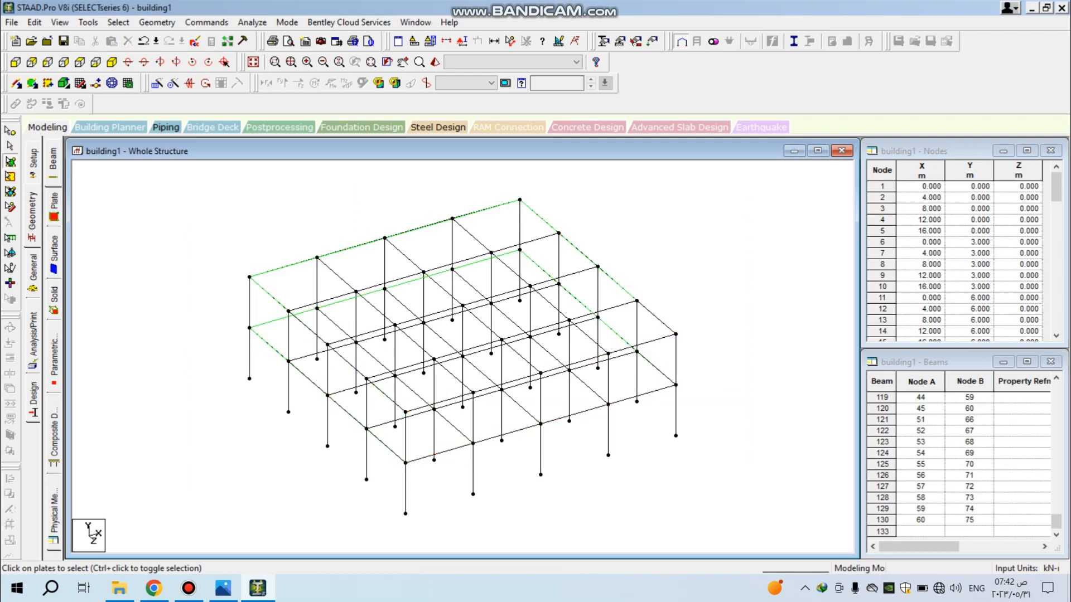
- Define a rectangular concrete section property with YD 0.6 m and ZD 0.4 m and add it to the model
left_click(10, 146)
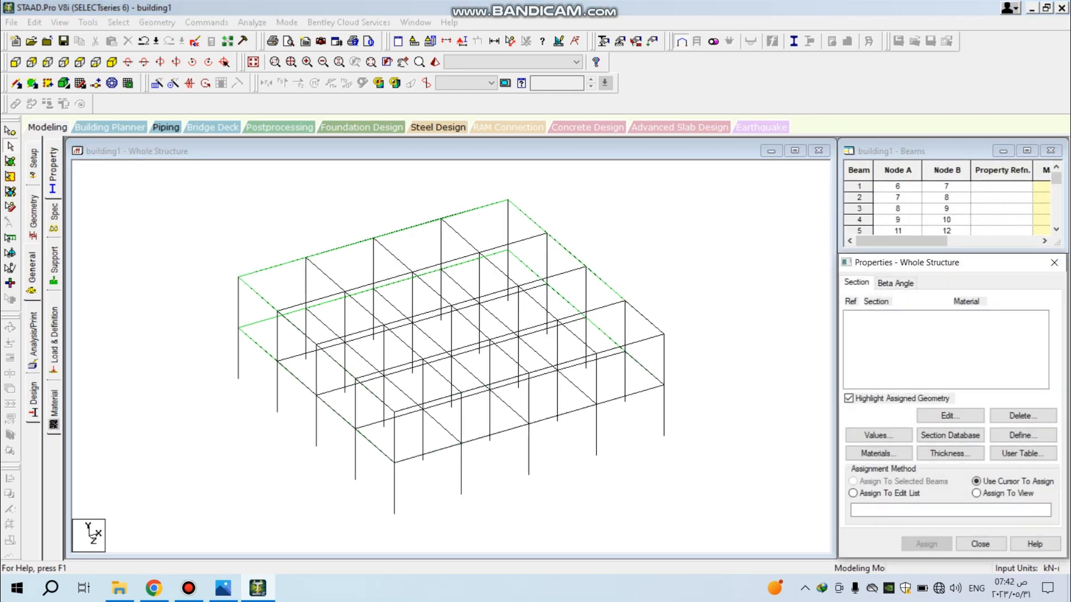
left_click(54, 261)
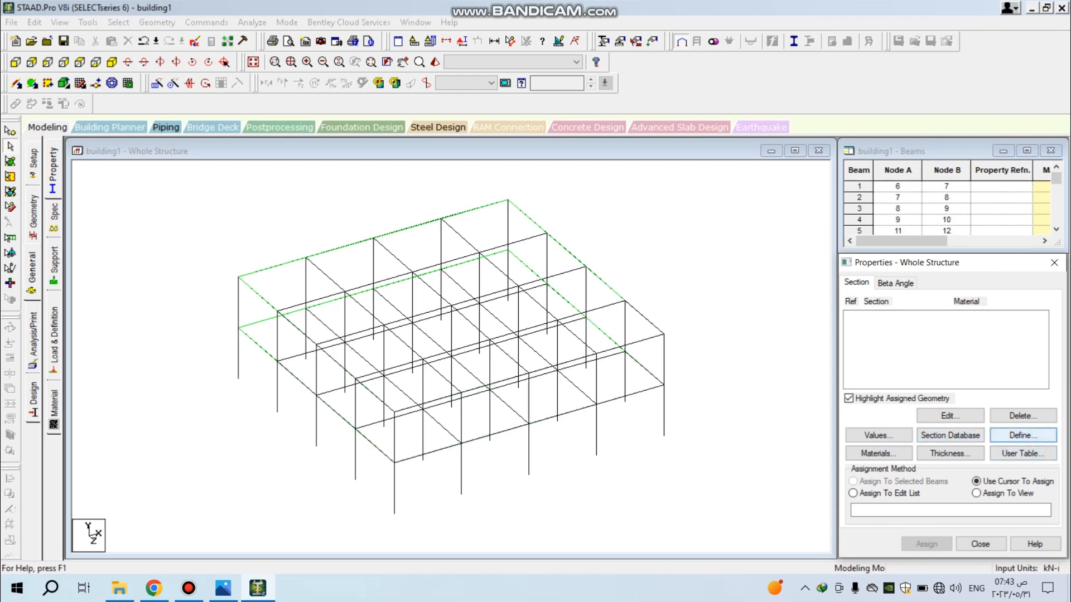
left_click(1023, 435)
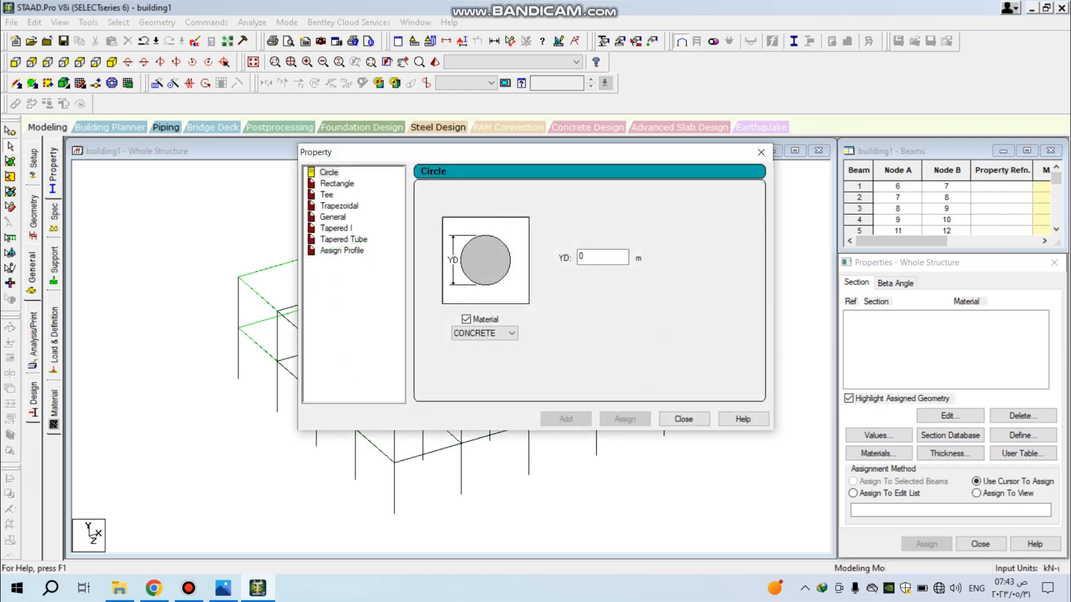
left_click(337, 183)
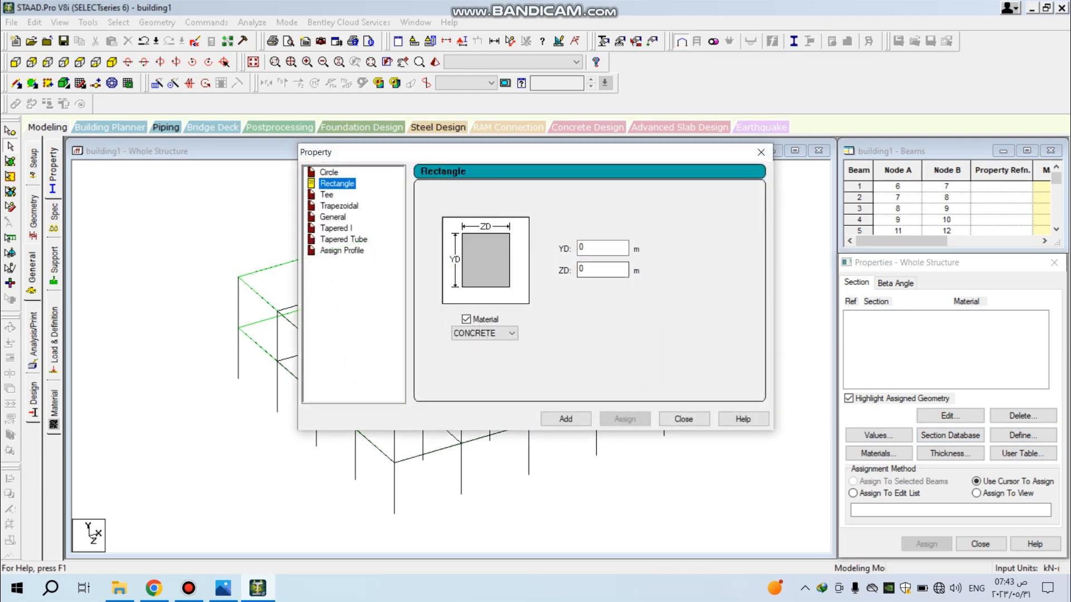
left_click(602, 248)
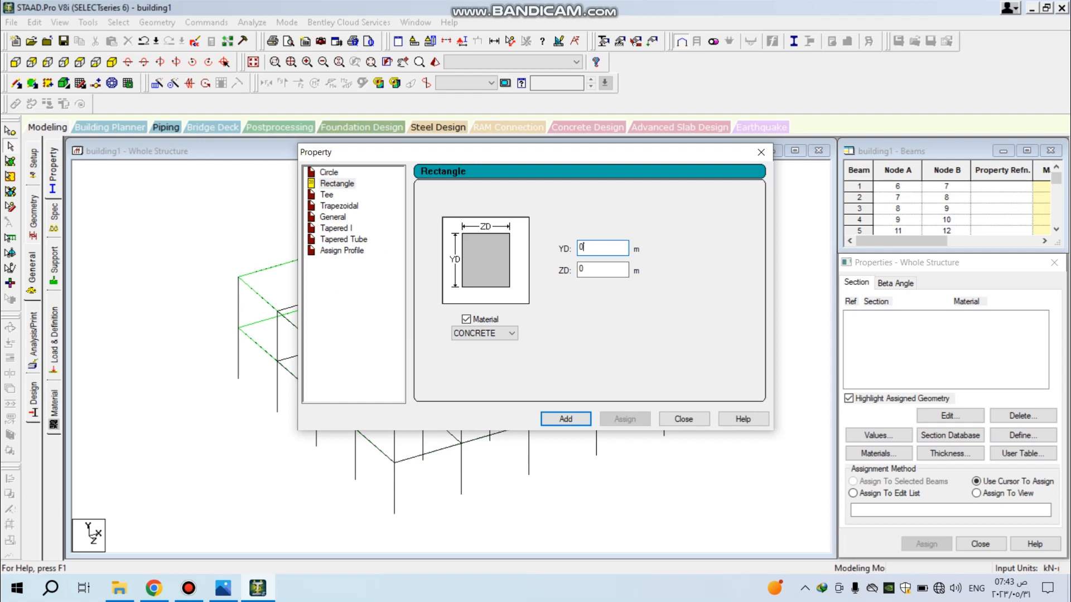
left_click_drag(502, 152, 538, 151)
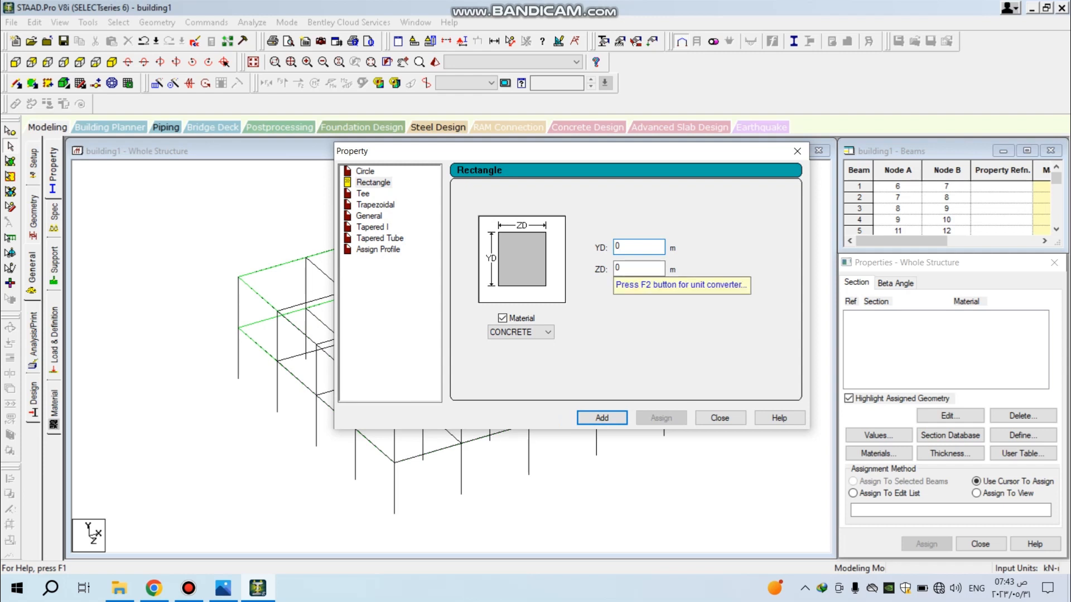
type(".")
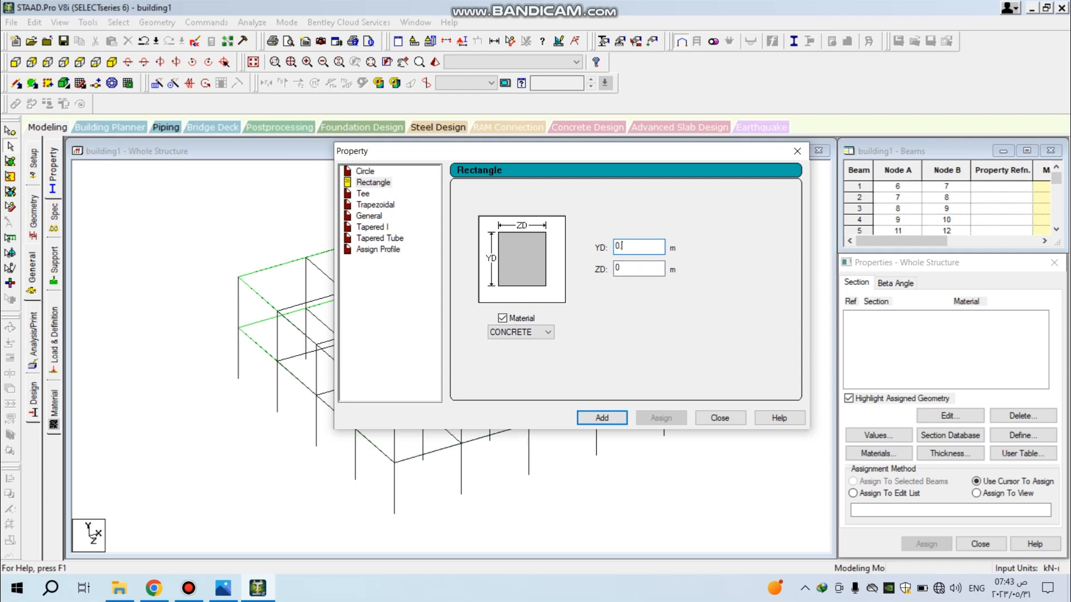
type("6")
left_click(620, 268)
type(".4")
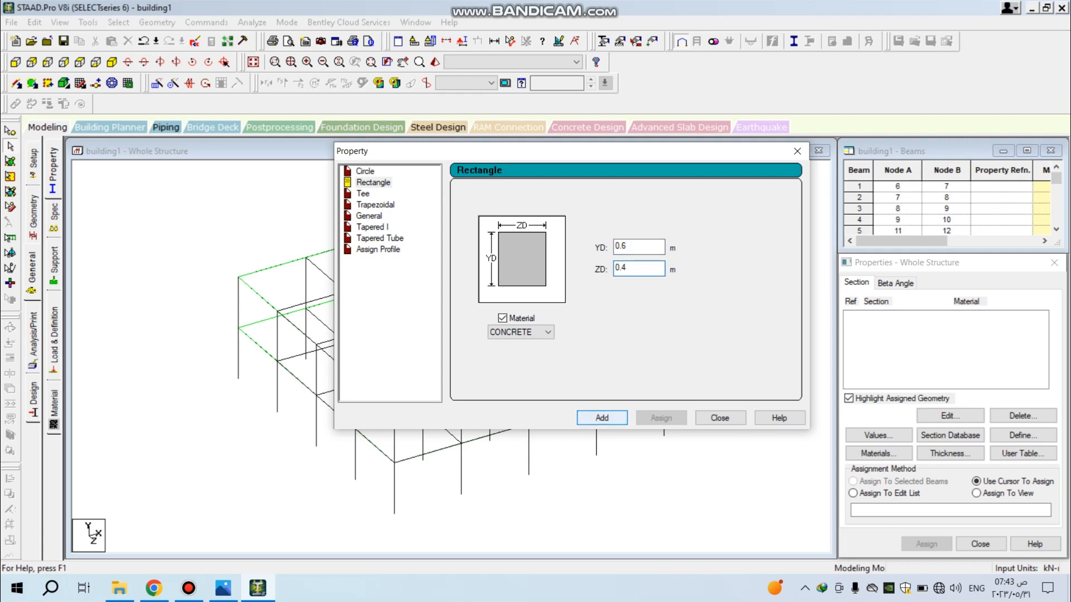
key("Return")
- Add a second rectangular concrete section with YD 0.4 m and ZD 0.4 m and finish defining properties
key("BackSpace")
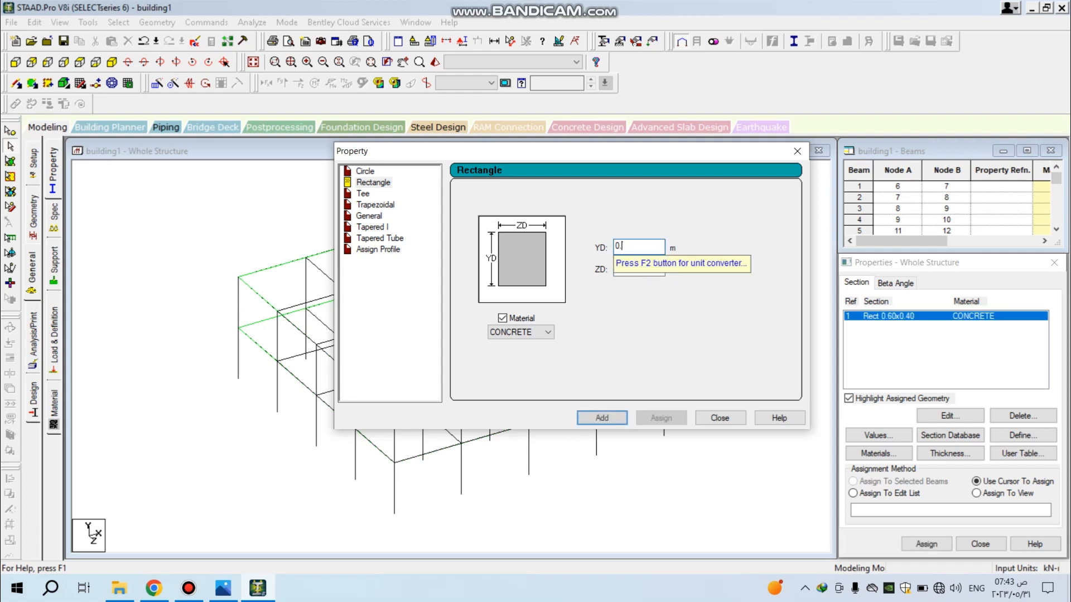
type("4")
key("Return")
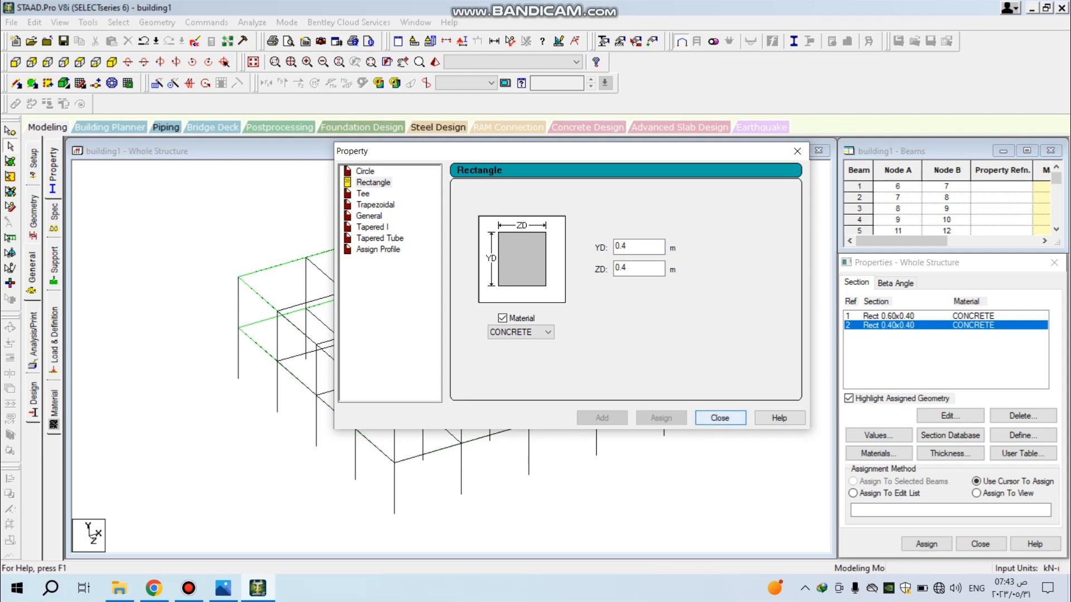
left_click(719, 418)
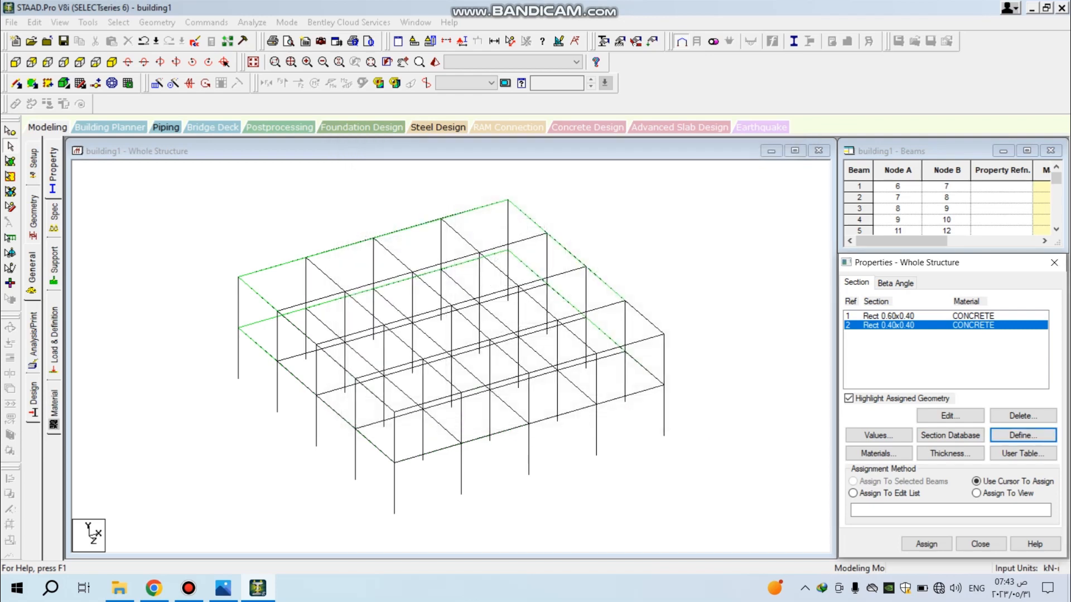
- Assign the Rect 0.60x0.40 concrete section to all beams parallel to X and Z on both floors
left_click(889, 316)
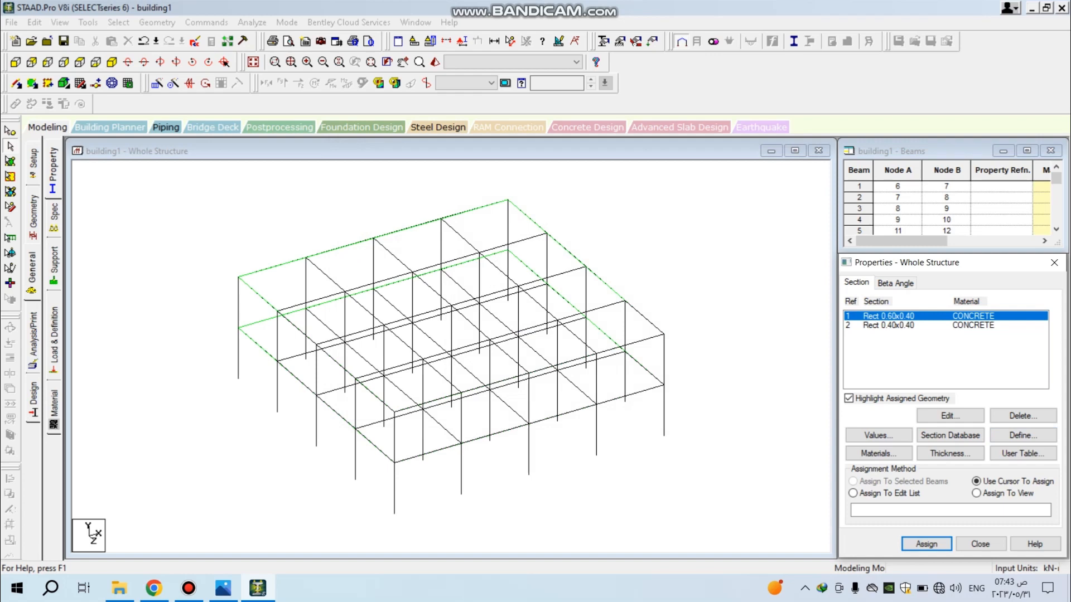
left_click(118, 23)
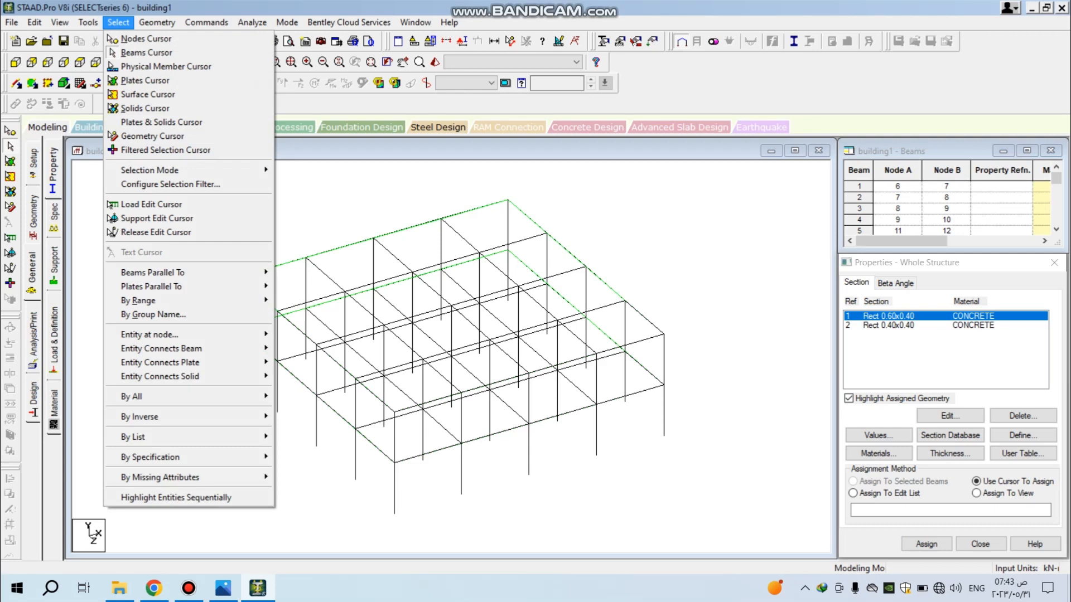
mouse_move(184, 273)
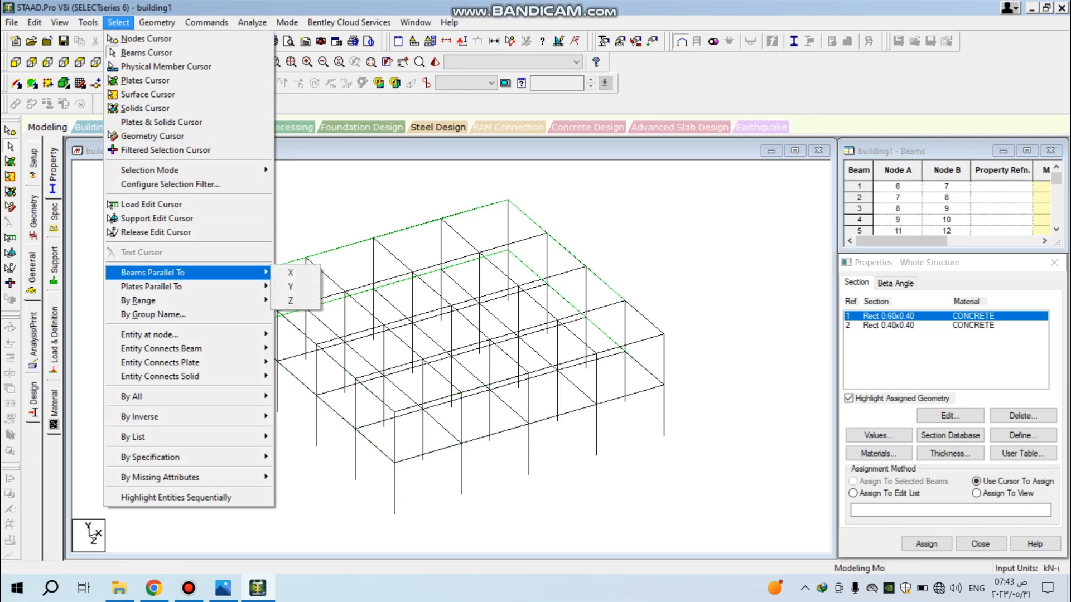
left_click(290, 273)
left_click(118, 23)
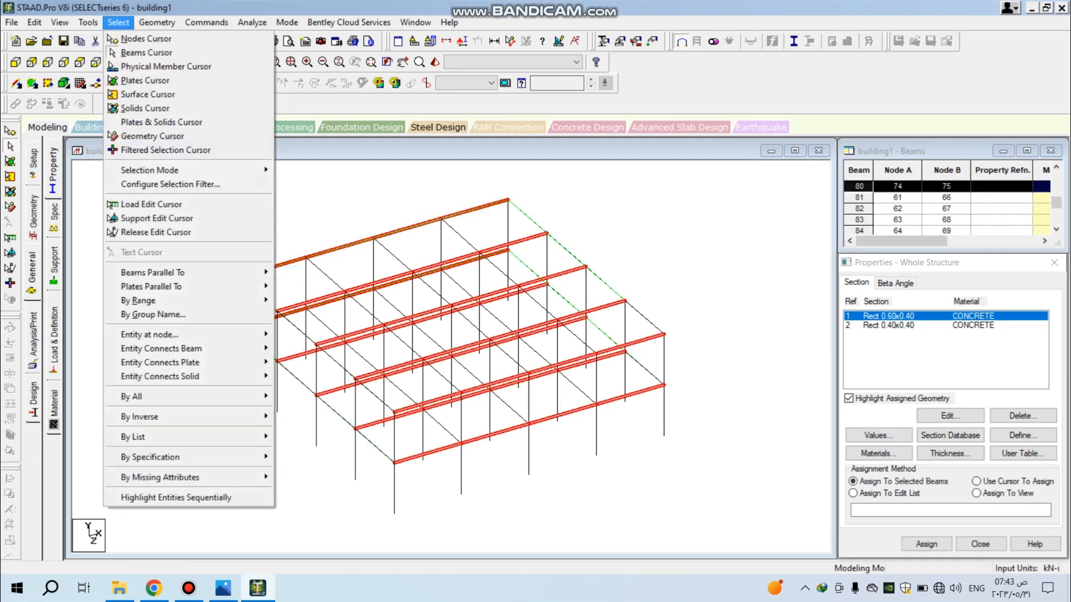
mouse_move(184, 272)
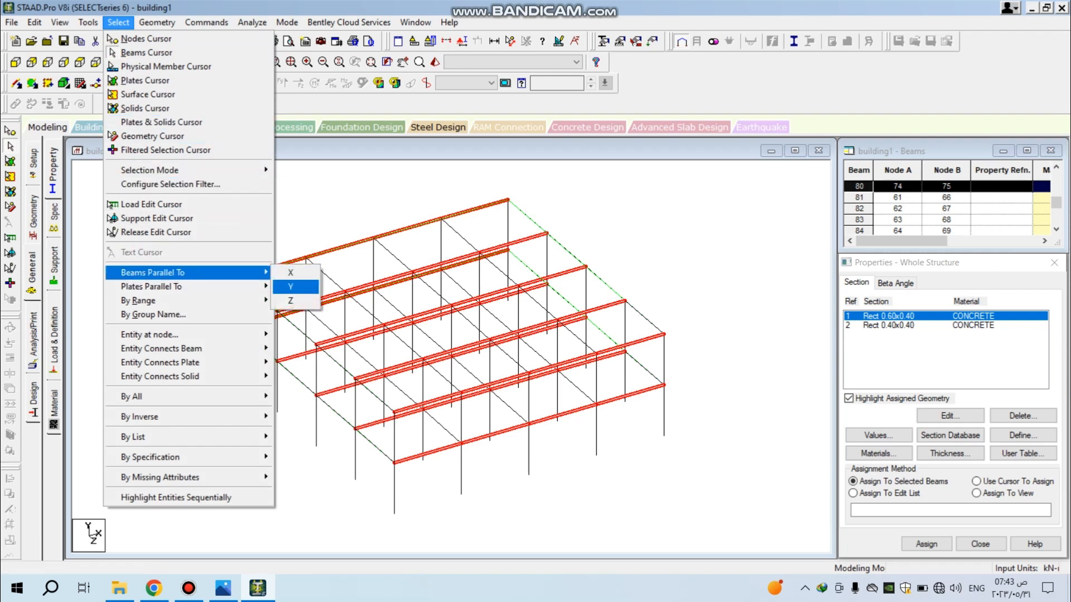
left_click(290, 287)
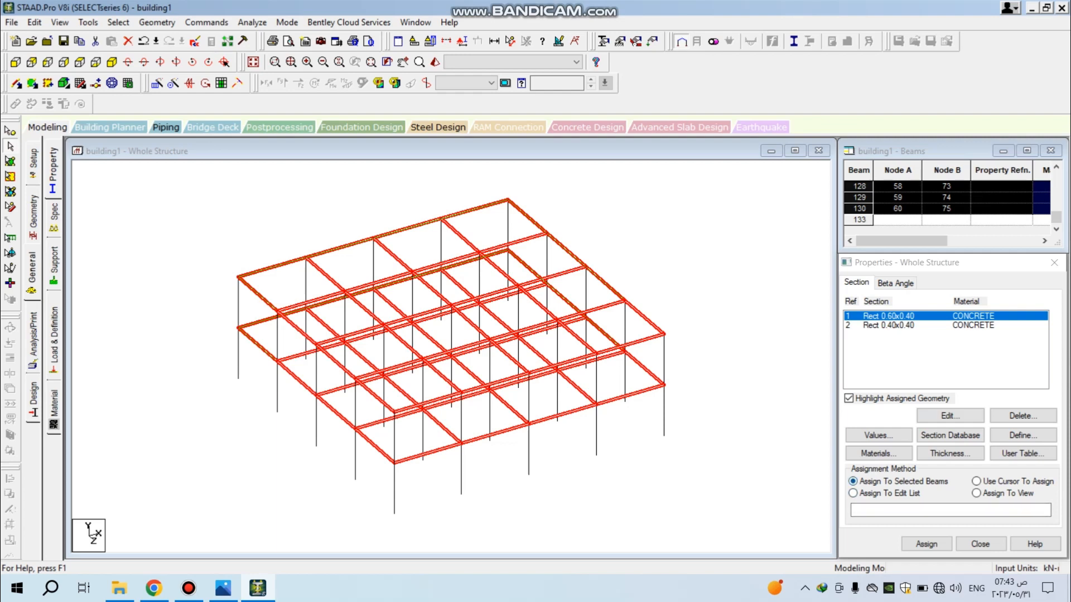
left_click(926, 544)
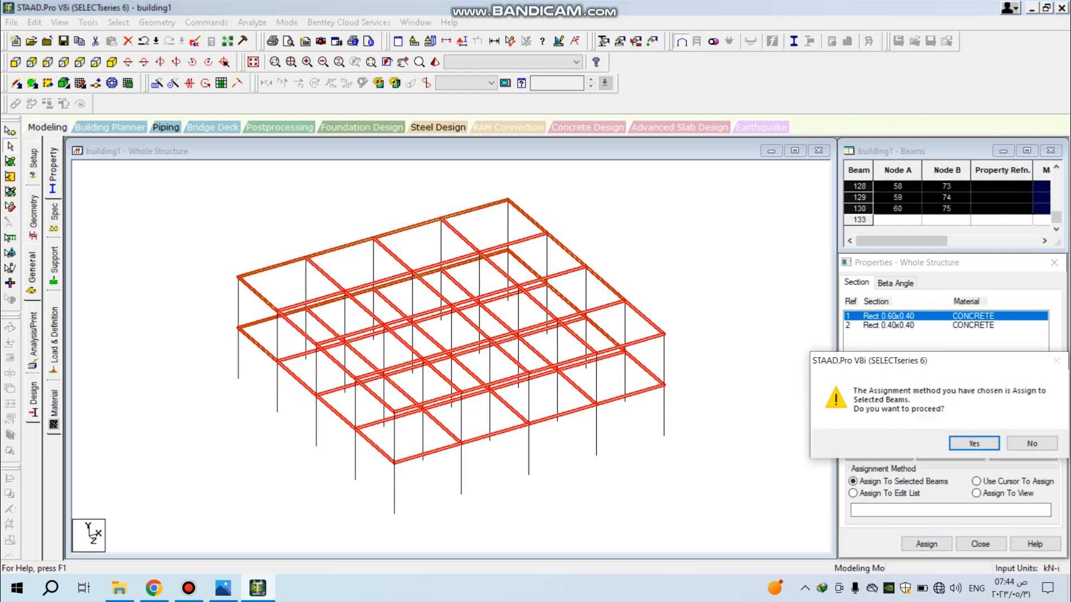
left_click(973, 443)
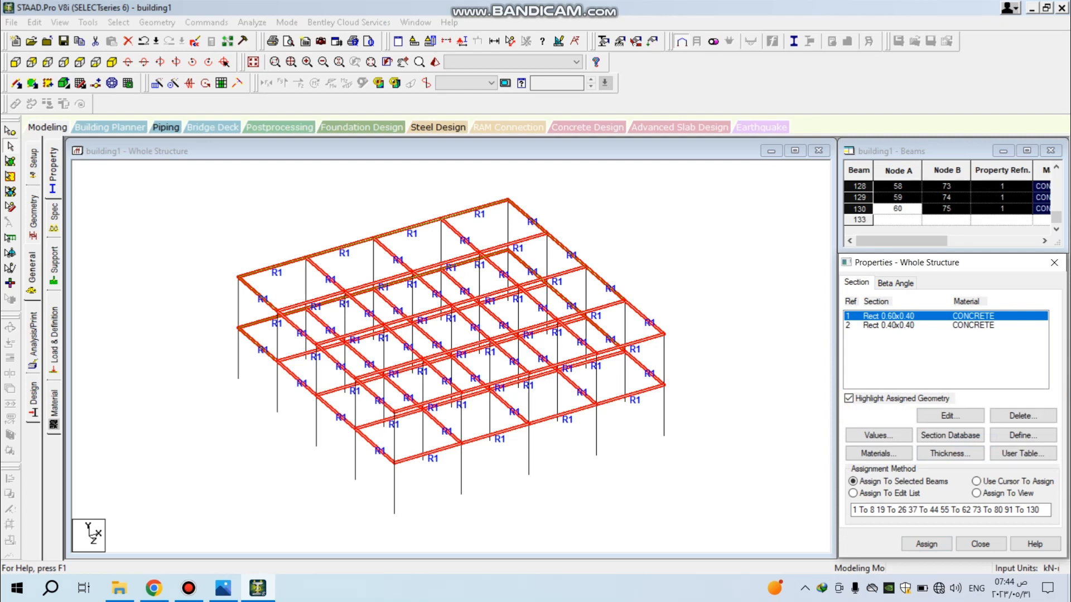
- Assign the Rect 0.40x0.40 concrete section to all columns parallel to Y and clear the selection
left_click(889, 325)
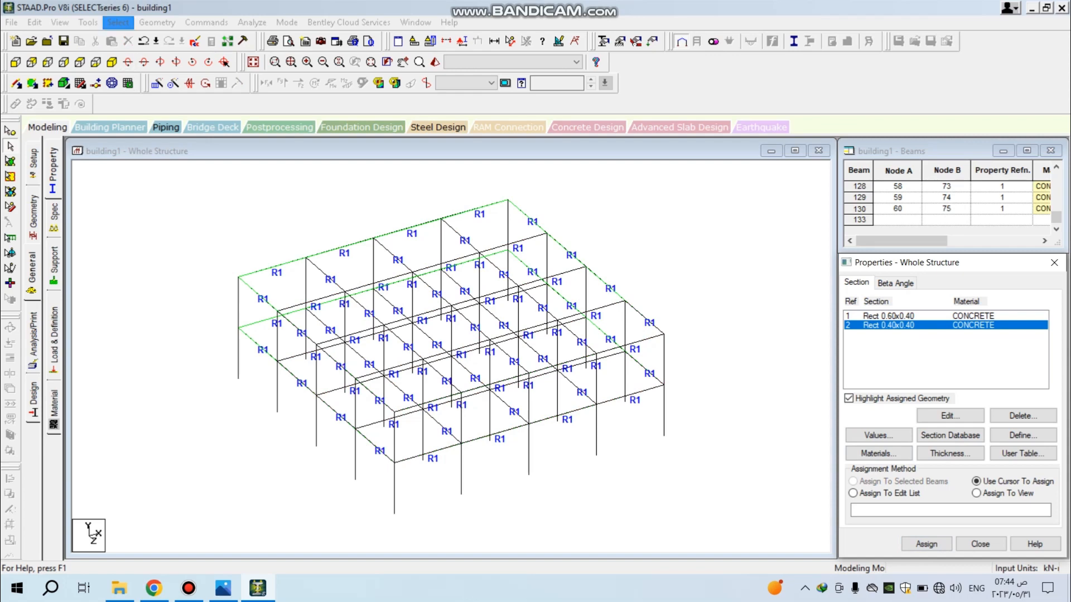
left_click(119, 22)
mouse_move(167, 272)
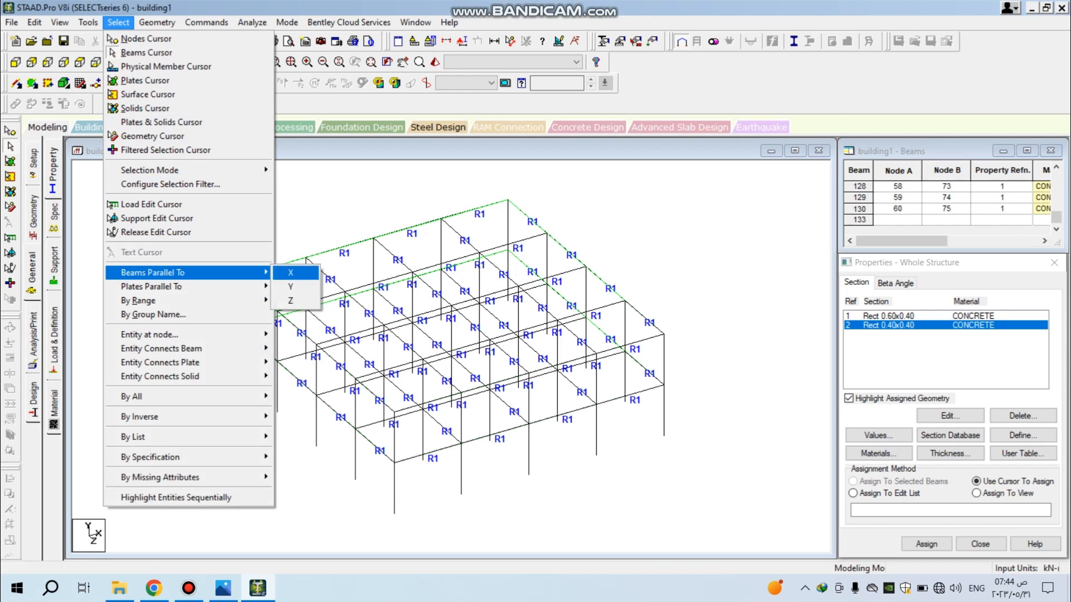
left_click(291, 286)
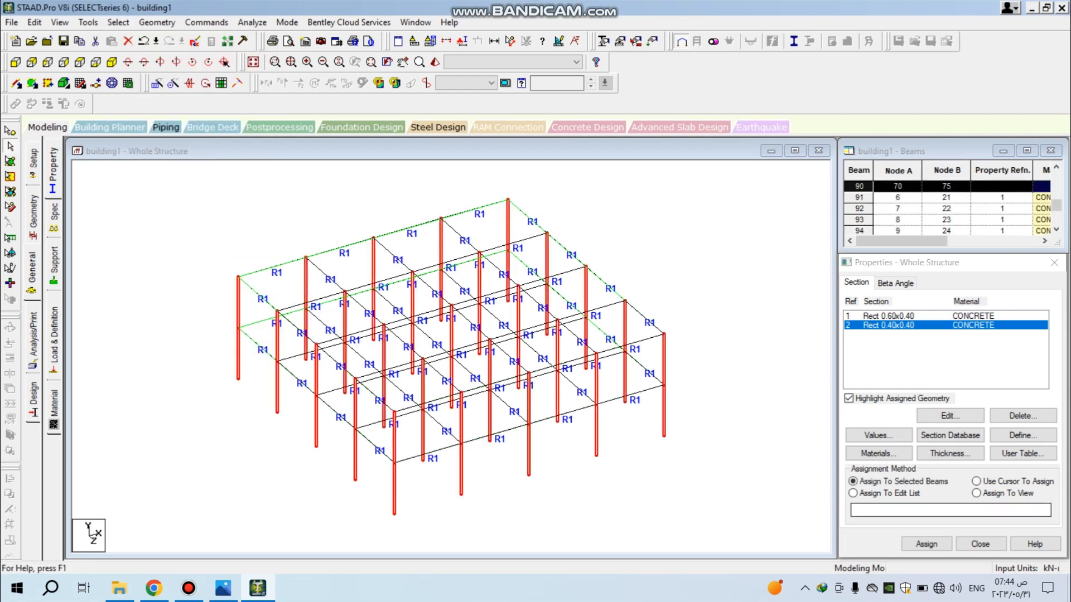
left_click(926, 544)
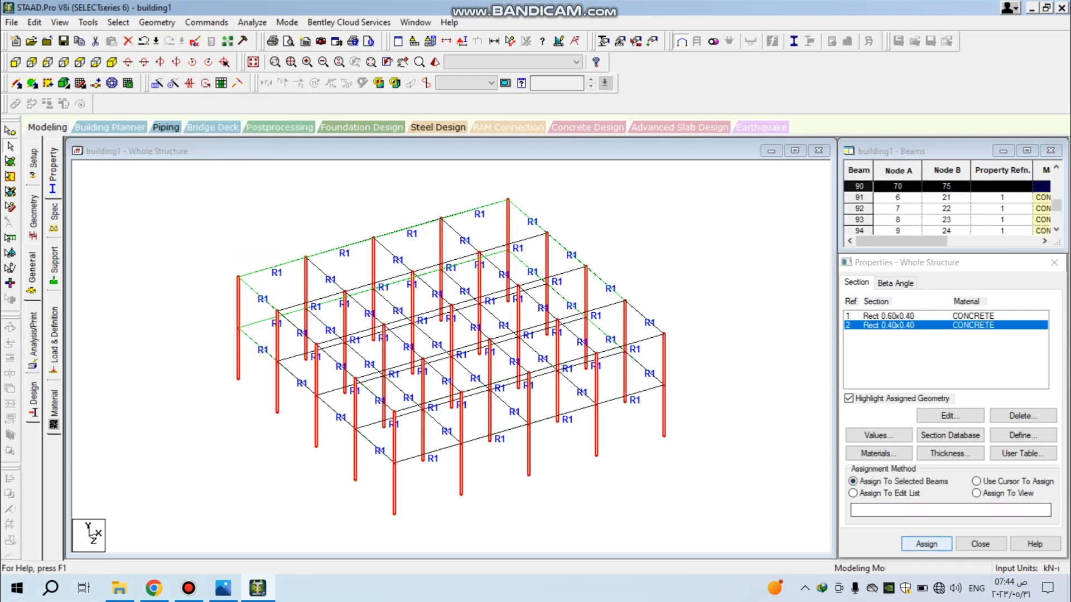
key("Return")
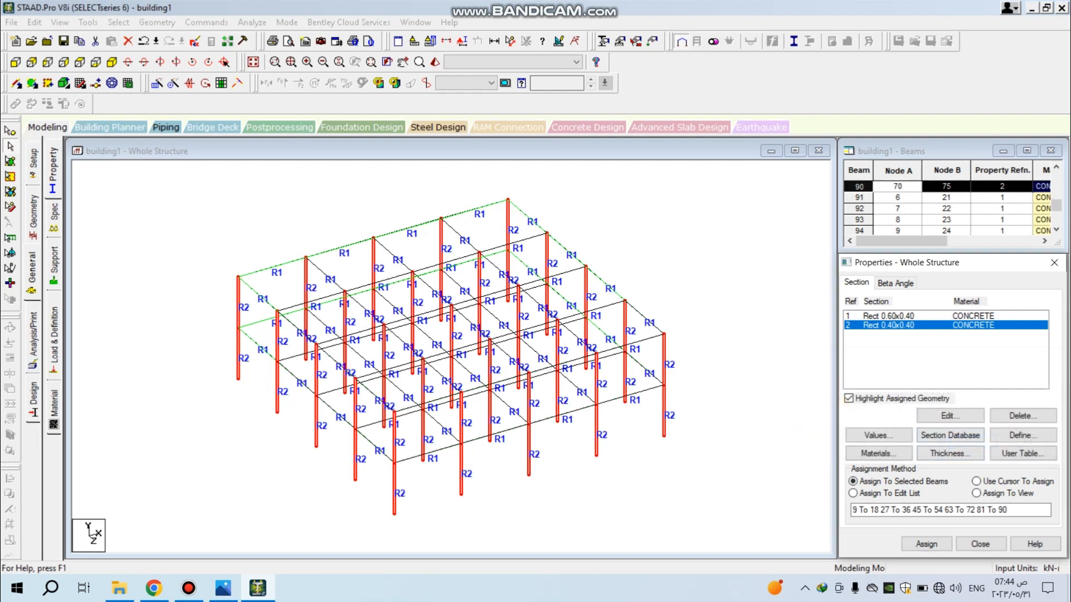
left_click(744, 455)
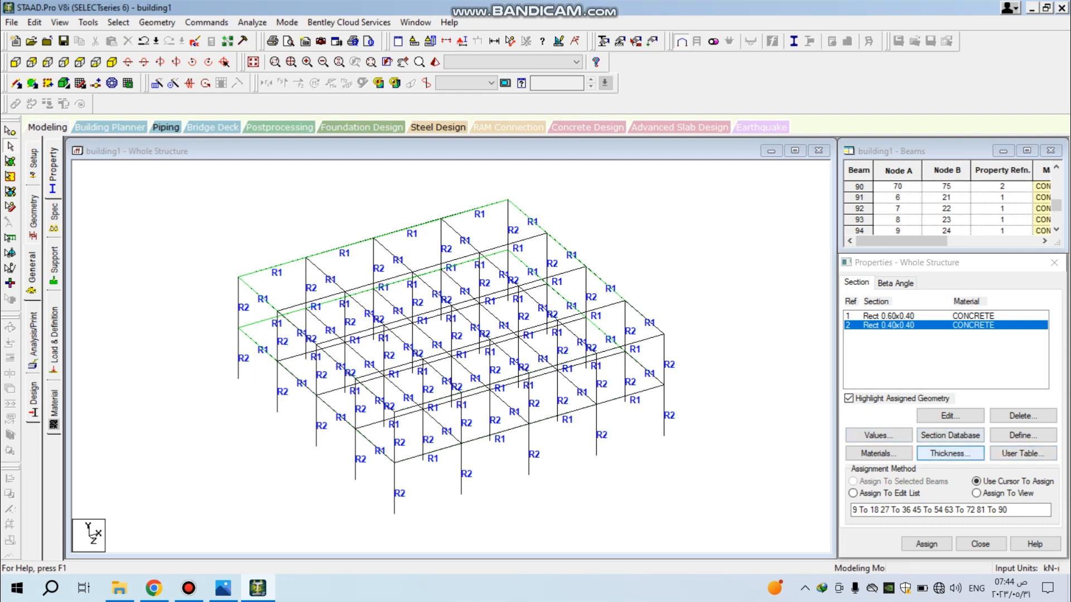
- Add a concrete plate element thickness property of 0.18 m at all four nodes
left_click(950, 454)
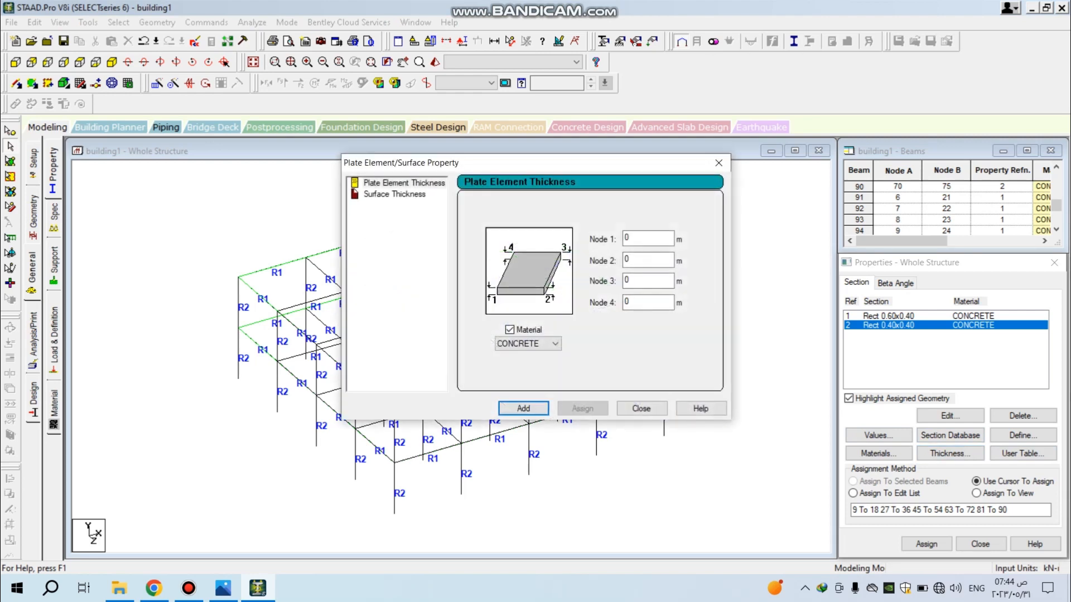
type("0.")
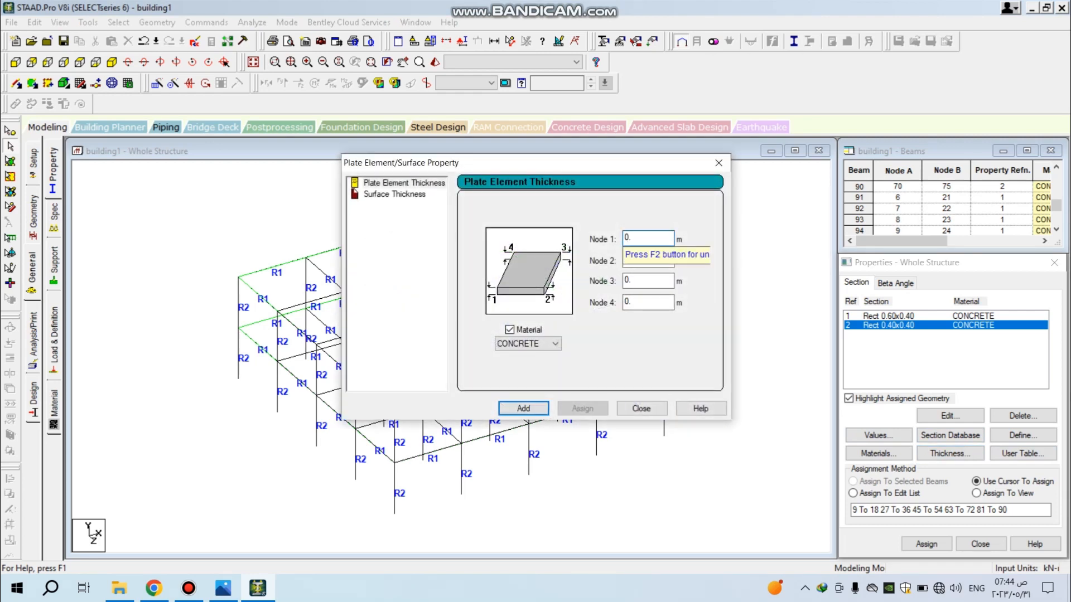
type("18")
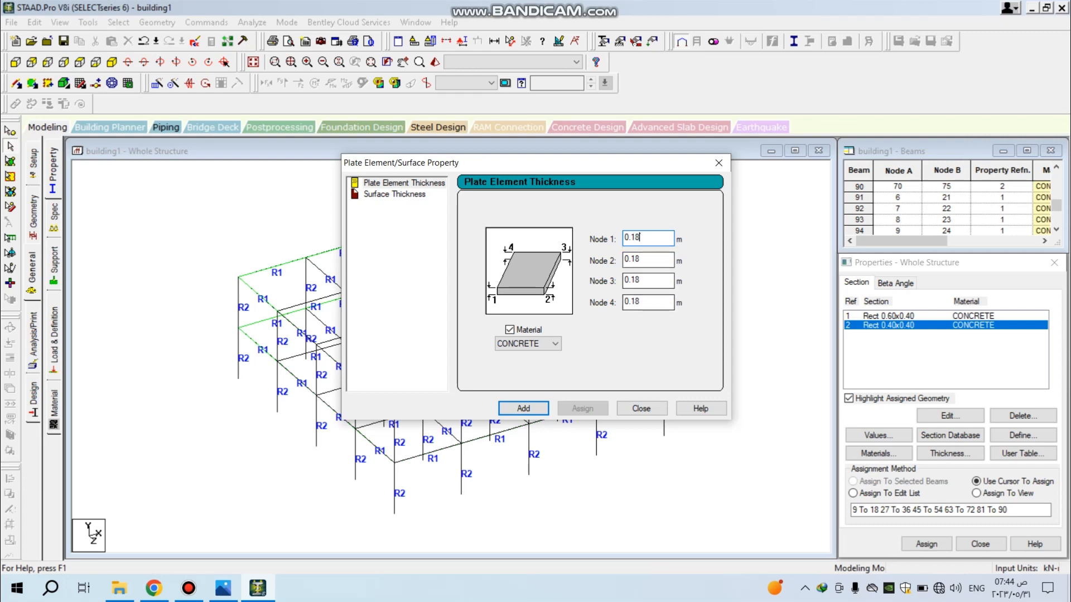
key("Return")
left_click(641, 408)
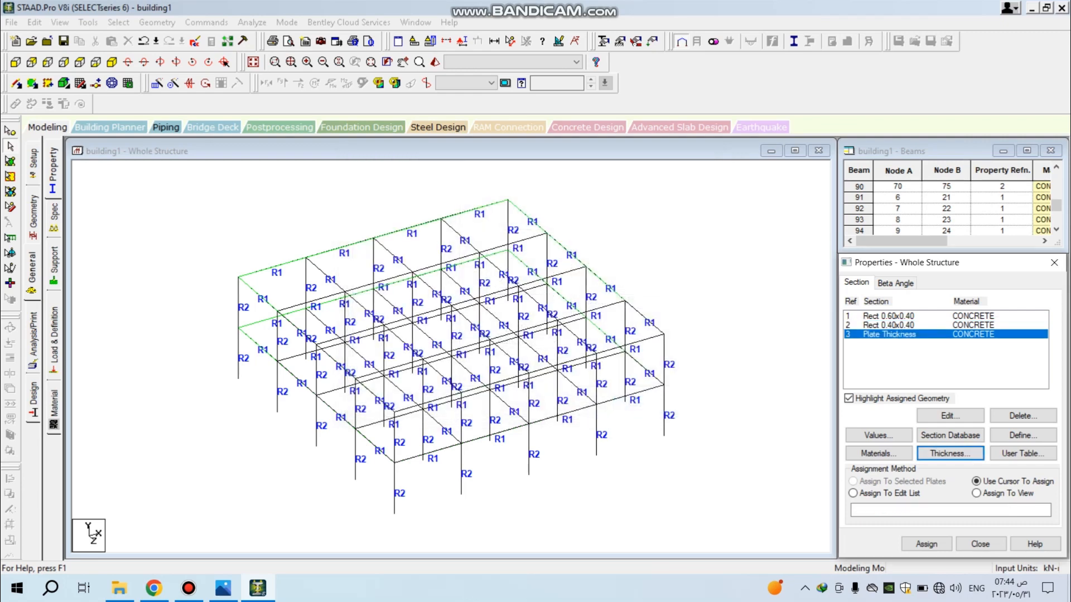
- Select both floor plates and assign the plate thickness property to them
left_click(325, 274)
left_click(337, 267)
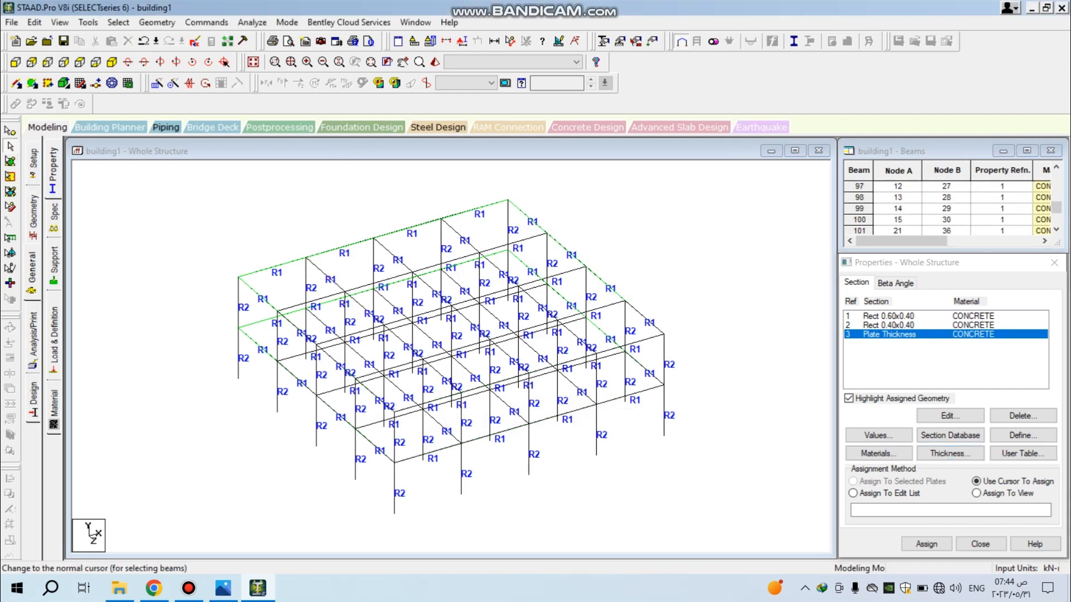
left_click(10, 177)
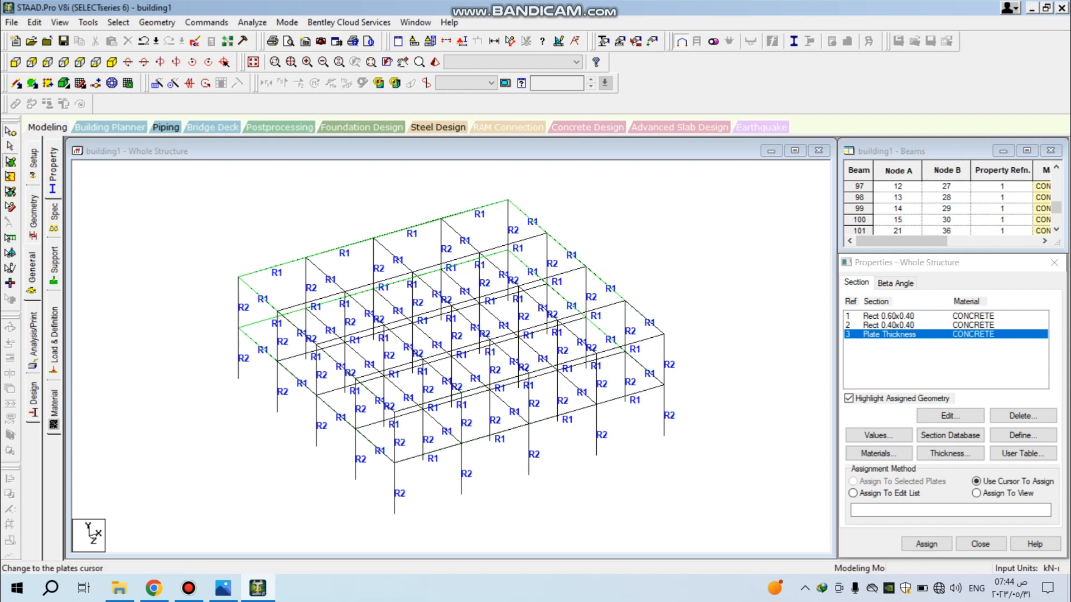
left_click(10, 162)
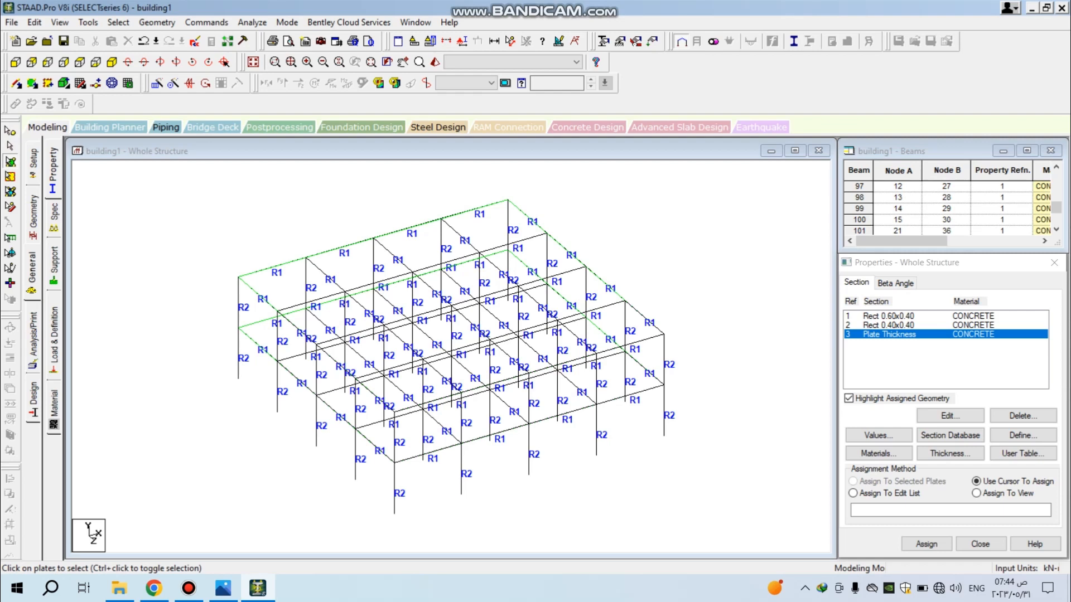
left_click(261, 355)
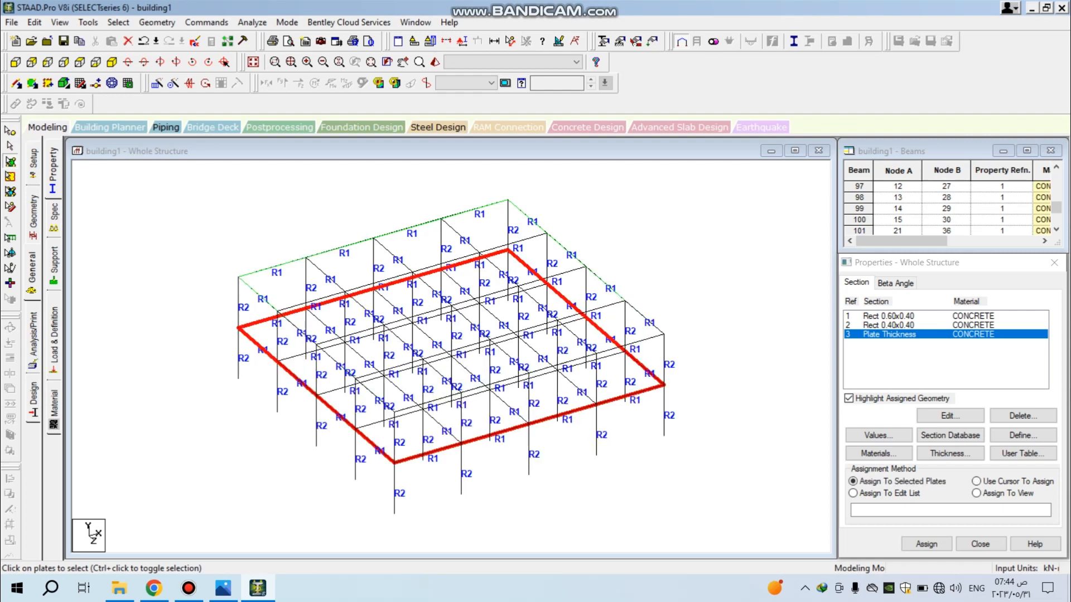
key("Escape")
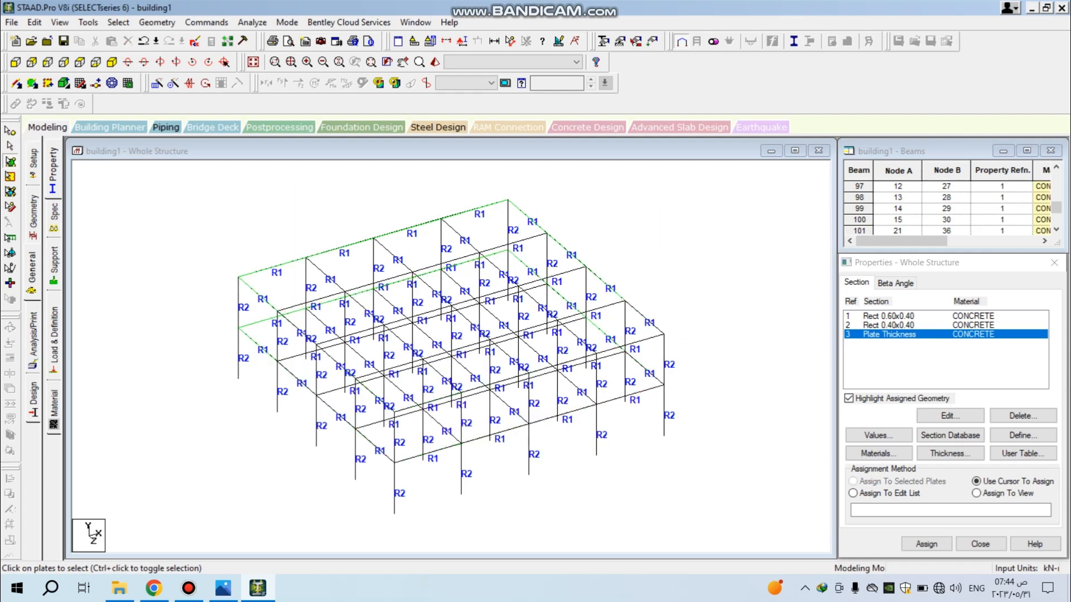
left_click_drag(142, 189, 765, 495)
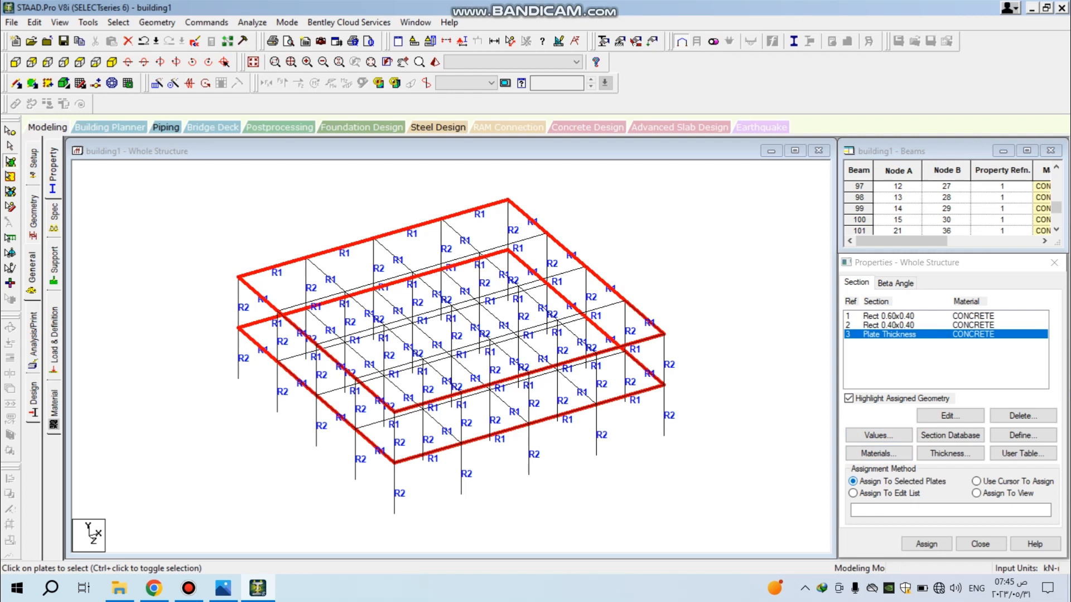
left_click(927, 543)
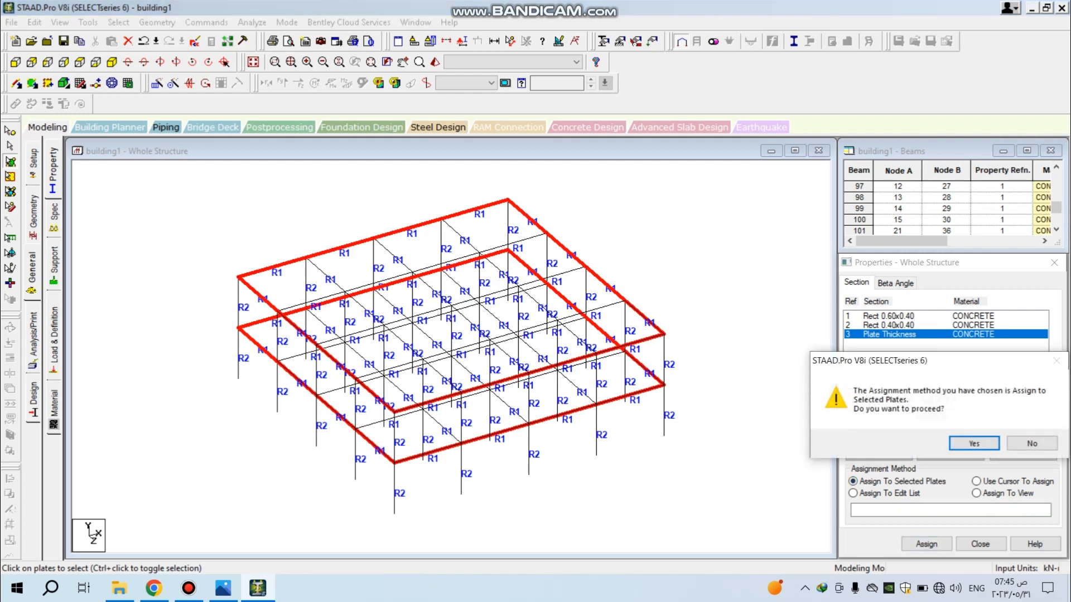
left_click(974, 443)
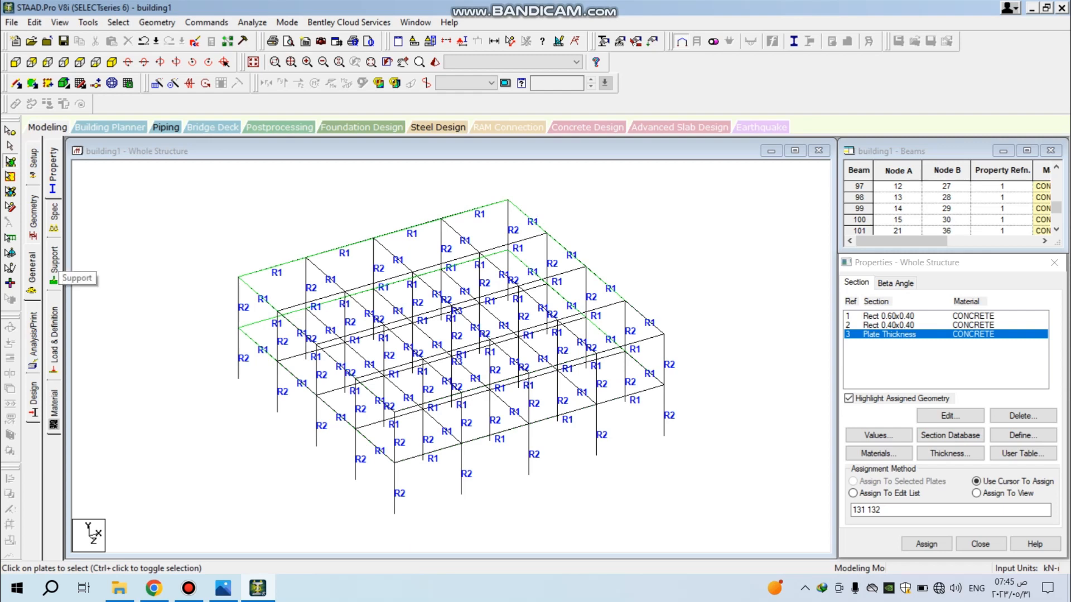
- Review the materials table with its elastic, density and strength properties and close it
left_click(54, 261)
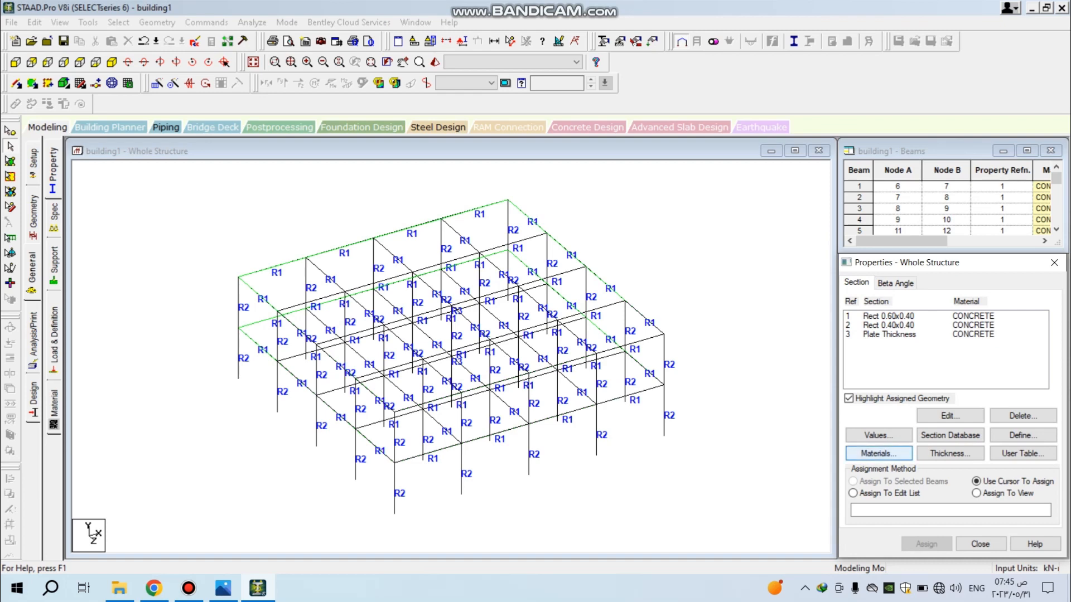
left_click(879, 453)
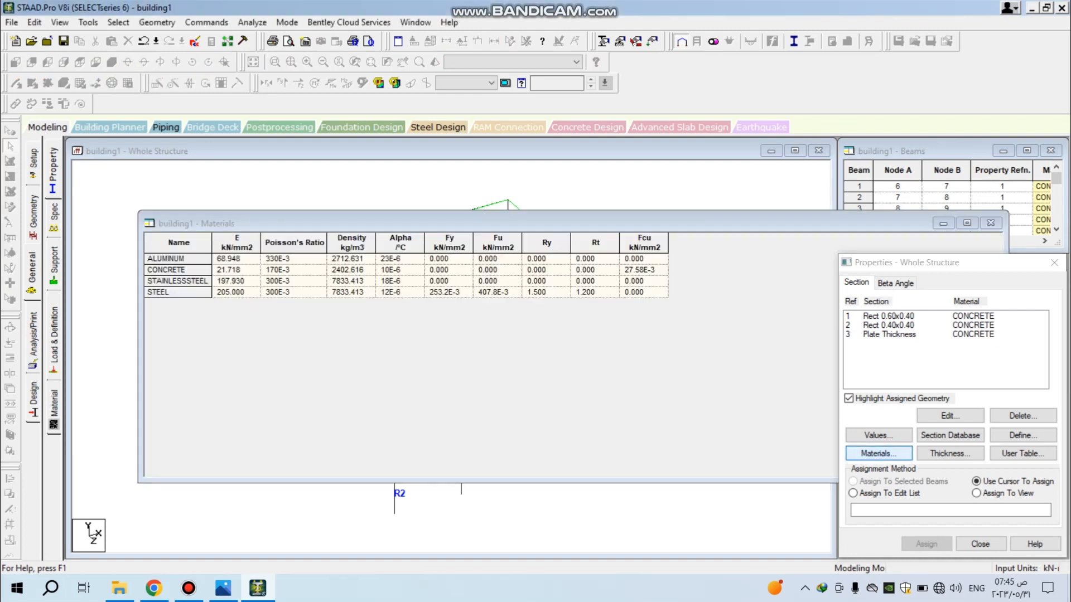
left_click(990, 223)
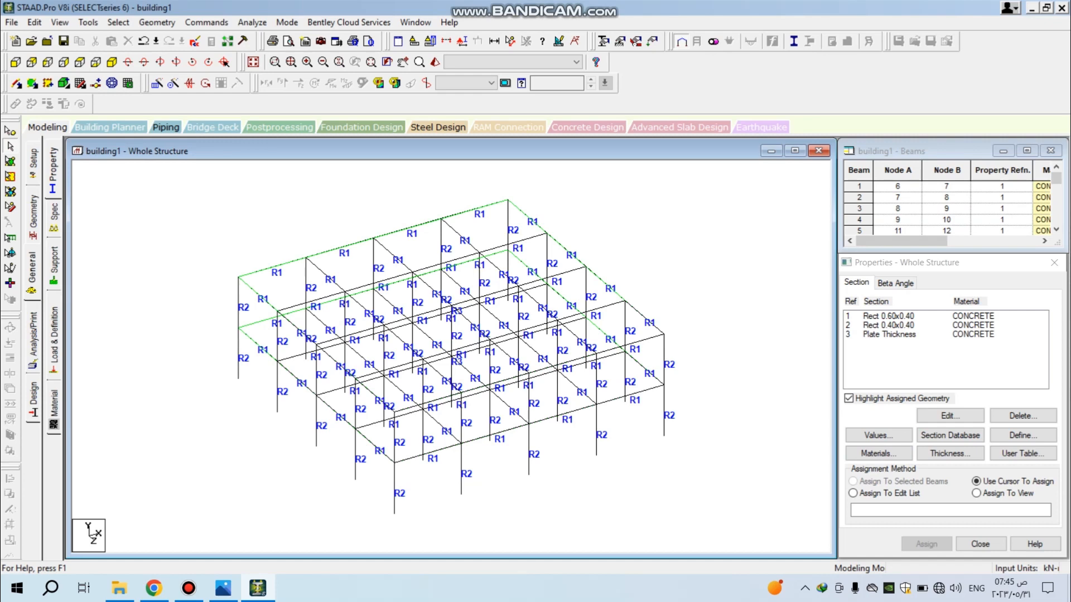
- Create a fixed support definition for the structure
left_click(53, 273)
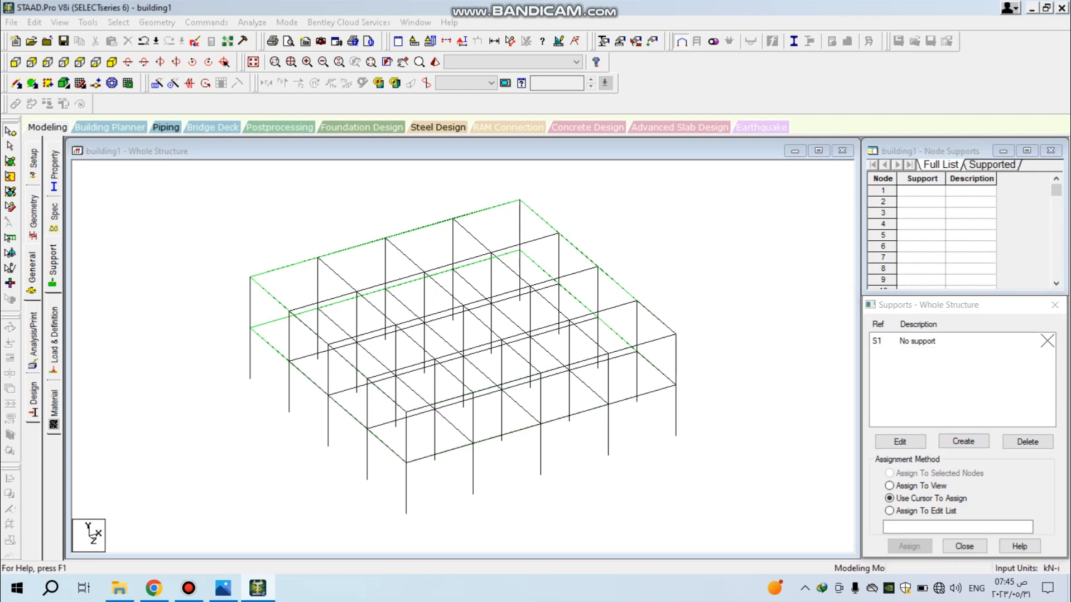
left_click(963, 441)
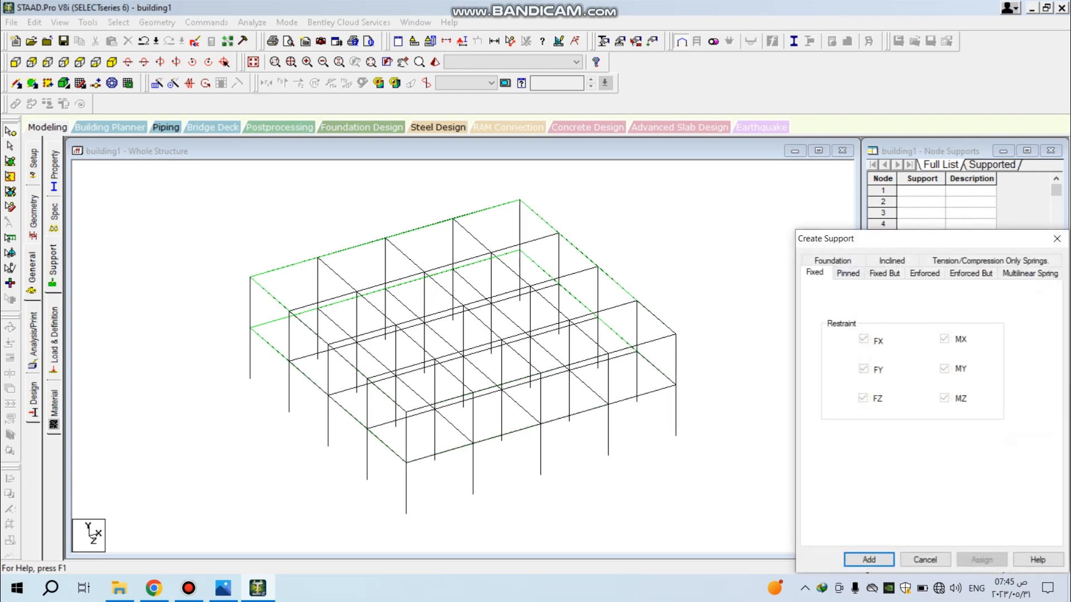
left_click(869, 559)
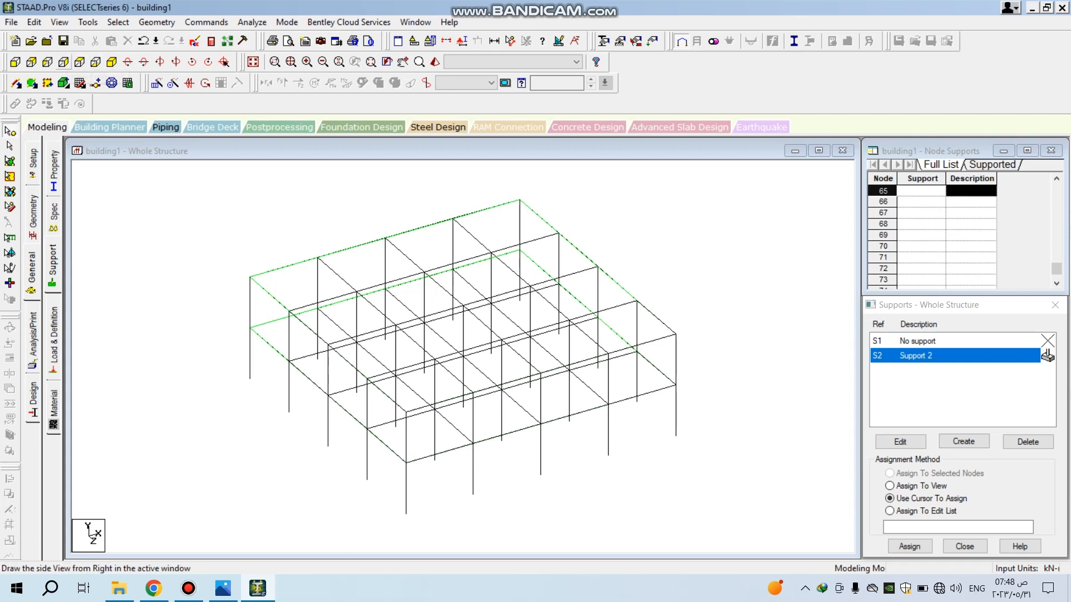
- Select all the column base nodes and assign the Support 2 definition to them
left_click(63, 61)
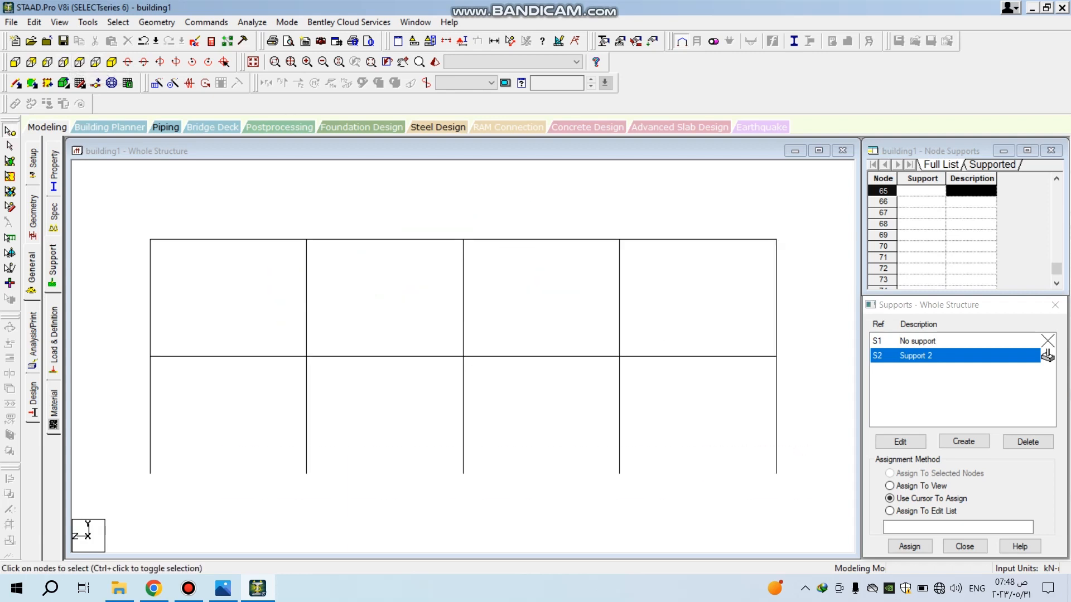
left_click_drag(84, 447, 808, 495)
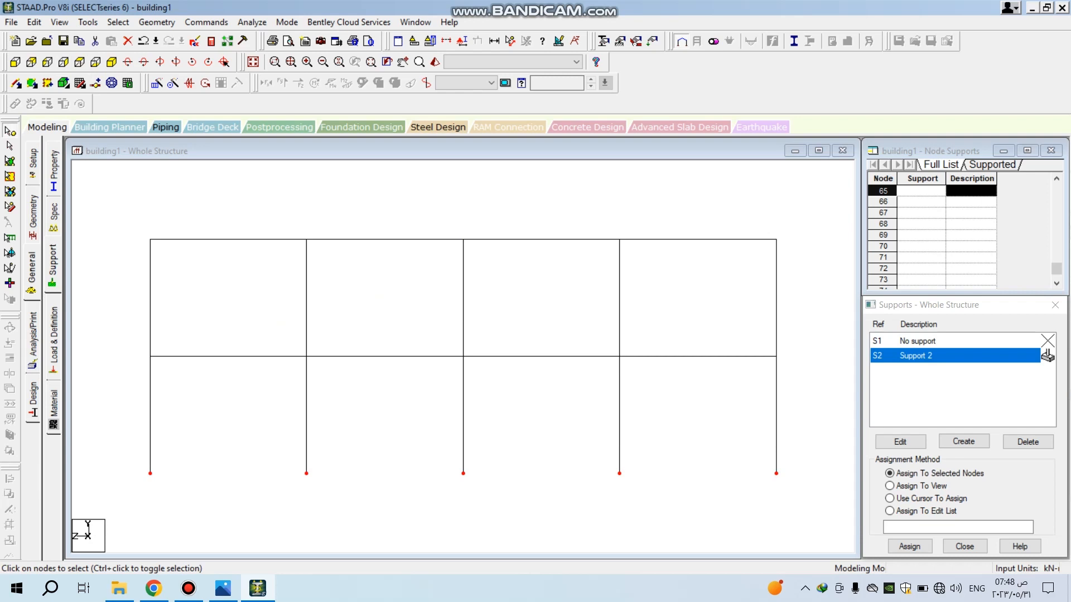
left_click(112, 62)
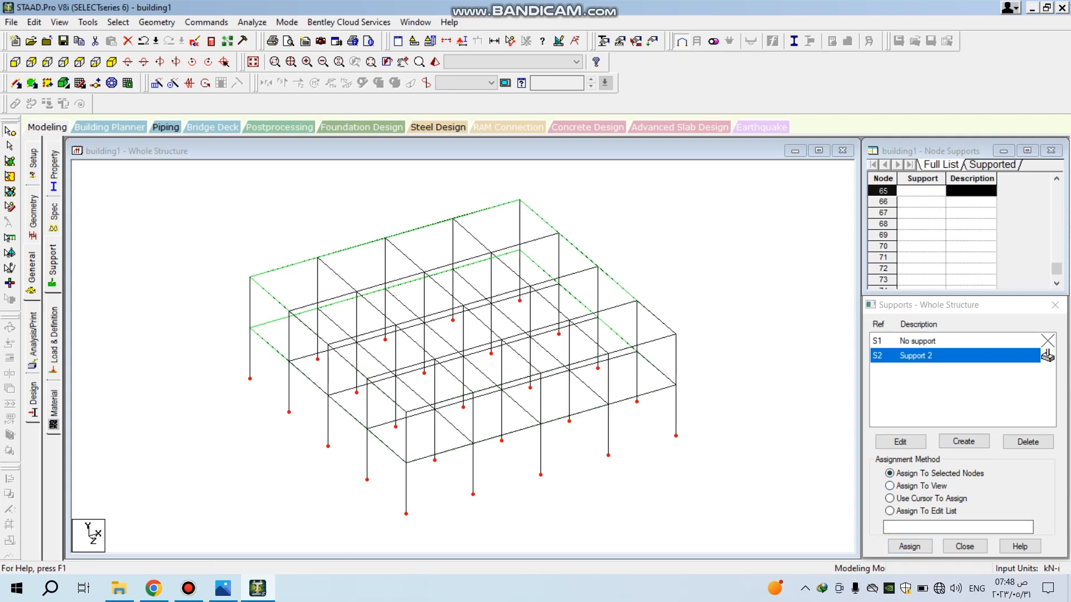
left_click(910, 546)
key("Return")
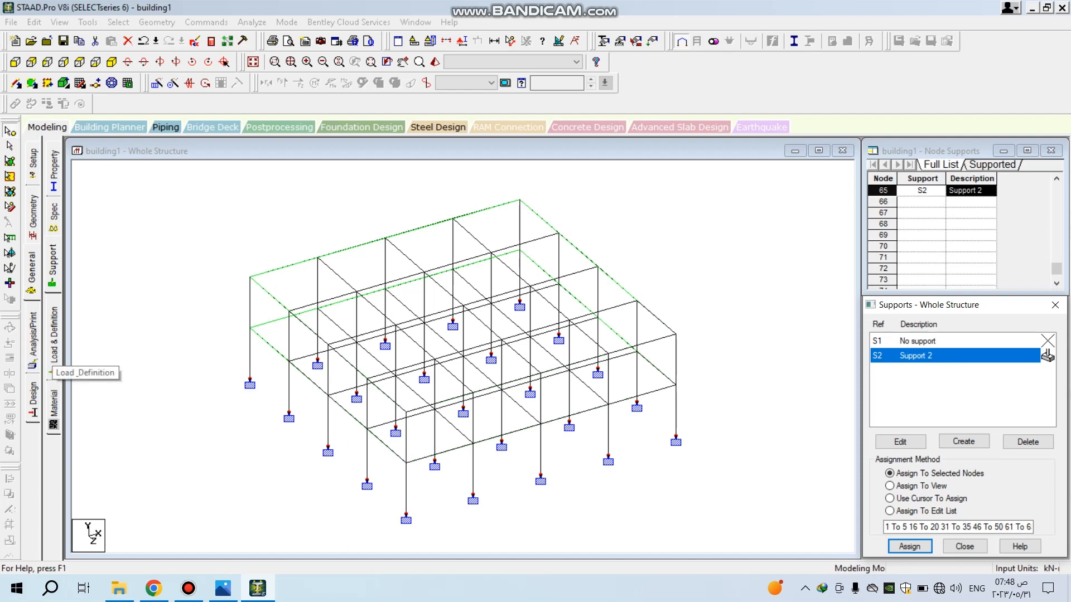
- Add primary load case 1 with loading type Dead and the title DL
left_click(53, 357)
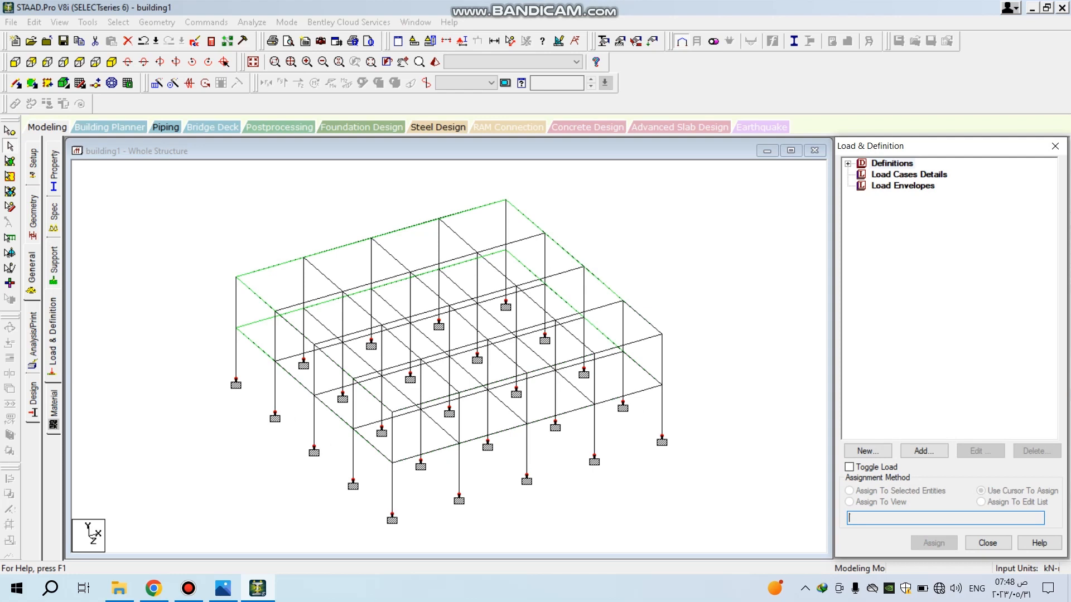
left_click(909, 174)
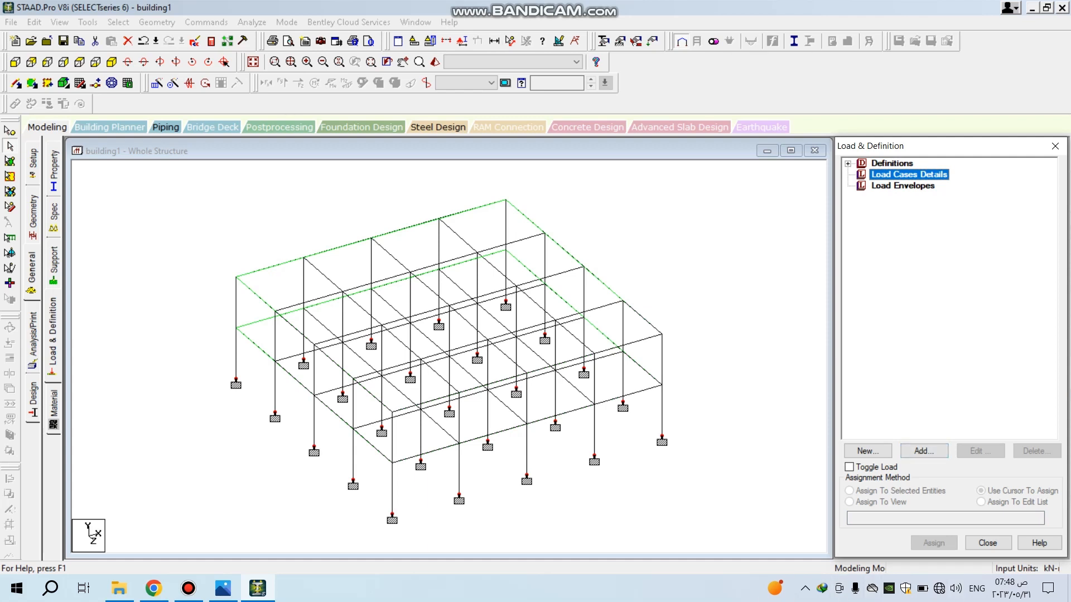
left_click(924, 451)
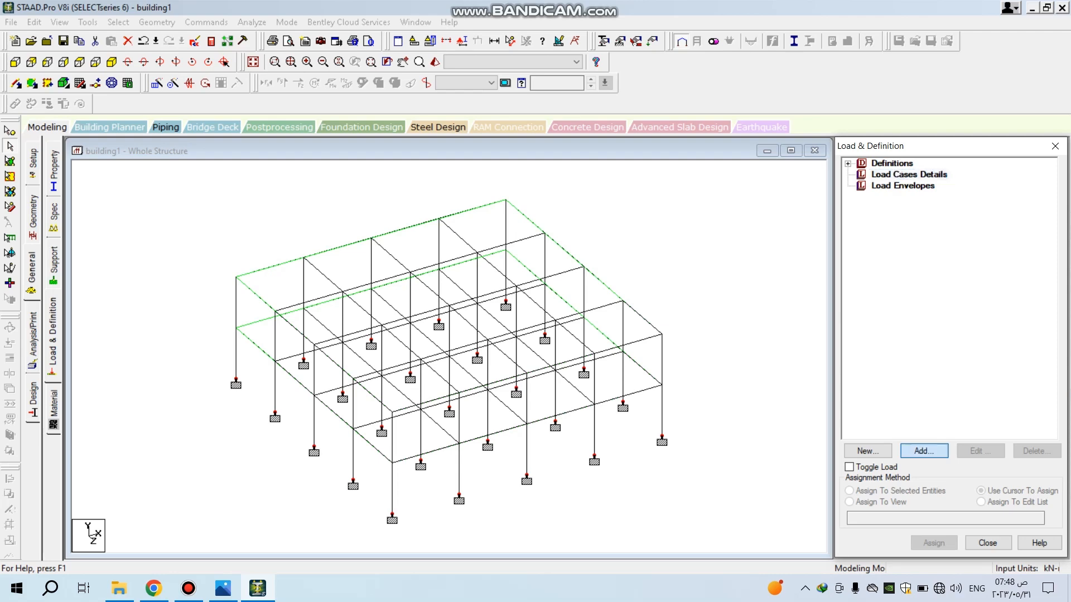
left_click(606, 214)
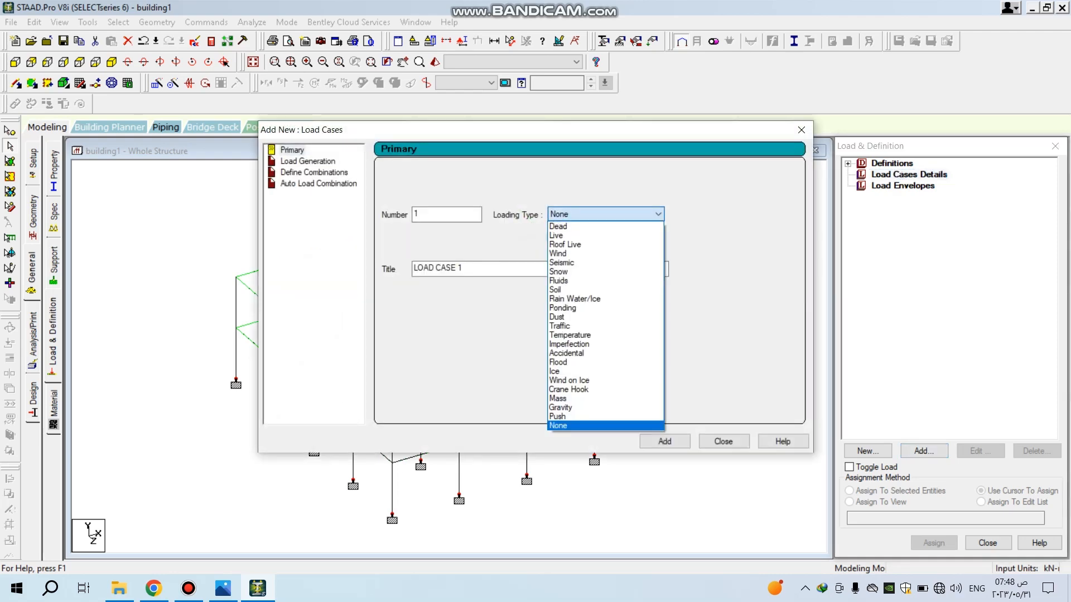
left_click(563, 226)
key("Tab")
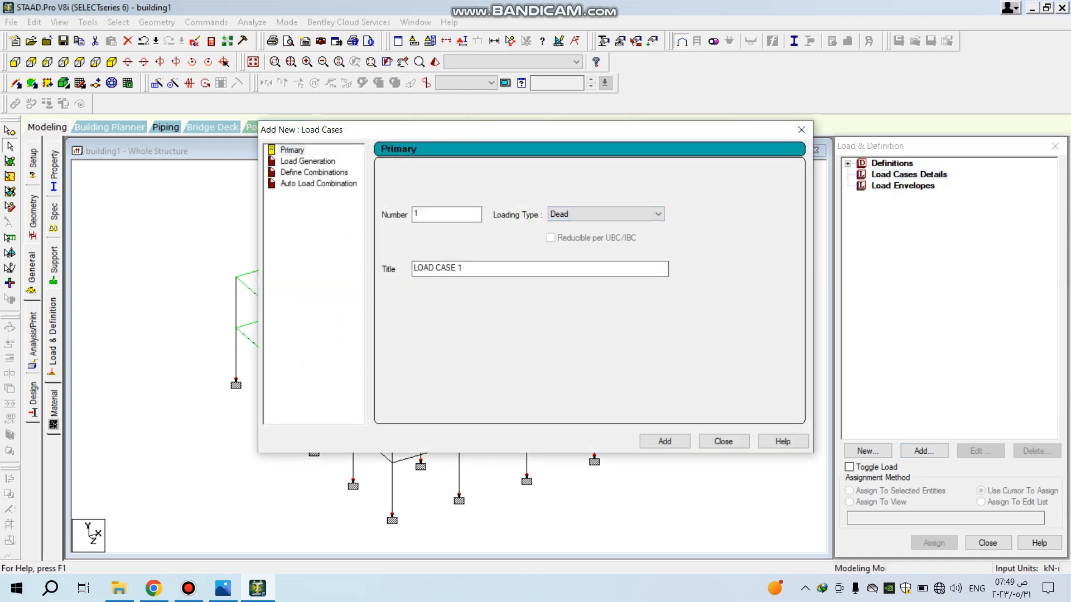
type("DL")
key("Return")
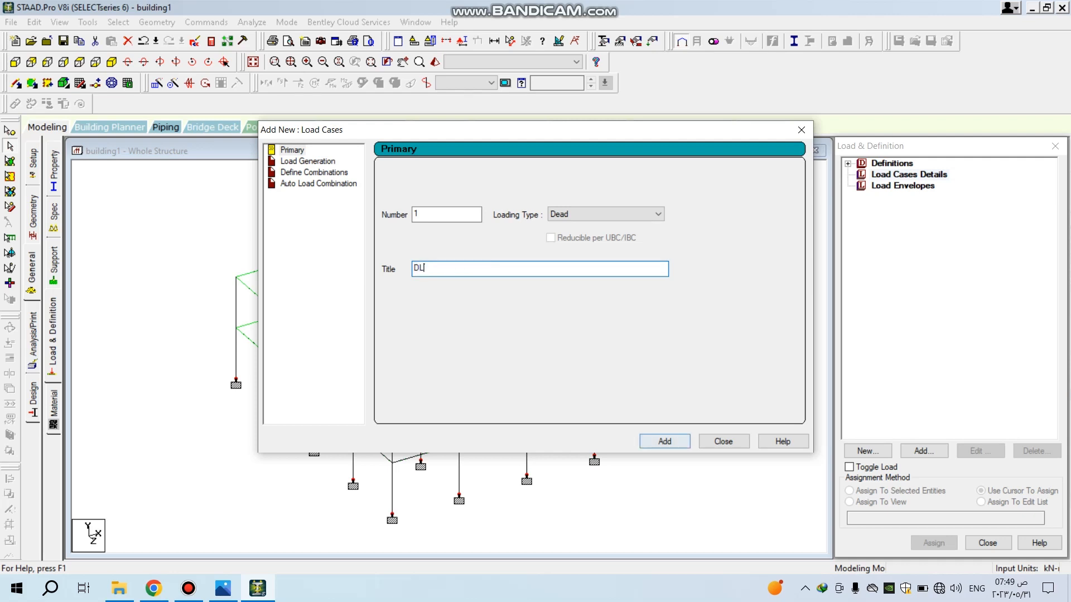
- Add primary load case 2 with loading type Live and the title LL
left_click(605, 214)
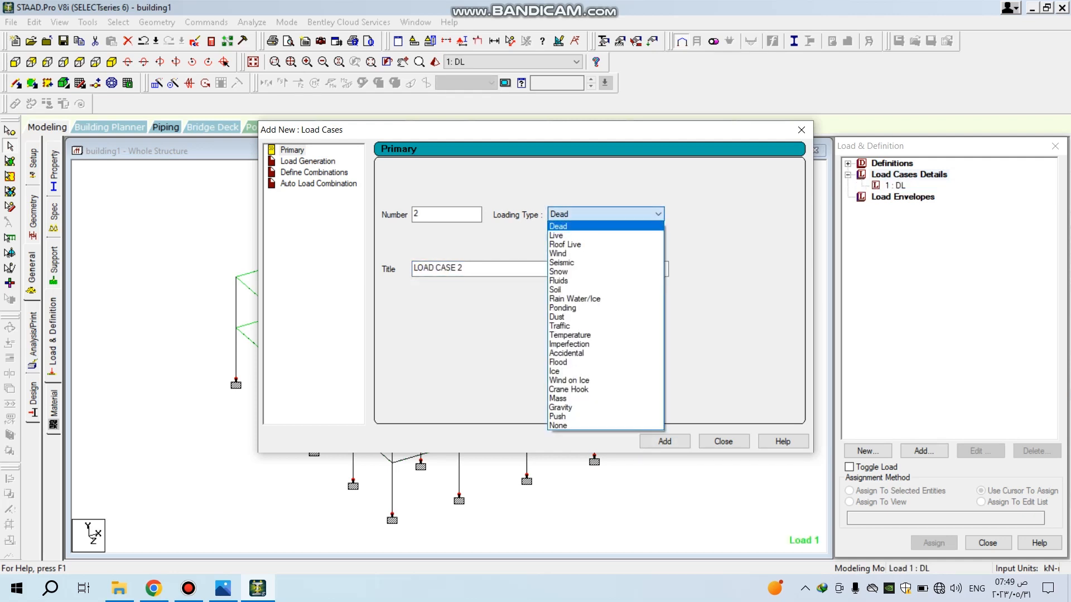
left_click(585, 235)
left_click_drag(474, 269, 413, 269)
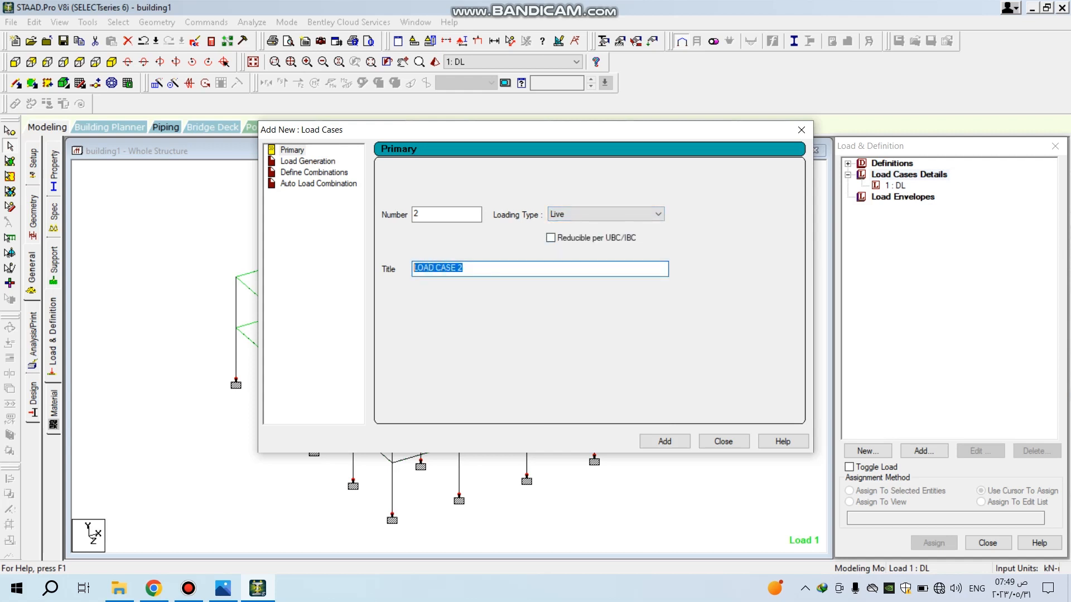
type("LL")
left_click(664, 441)
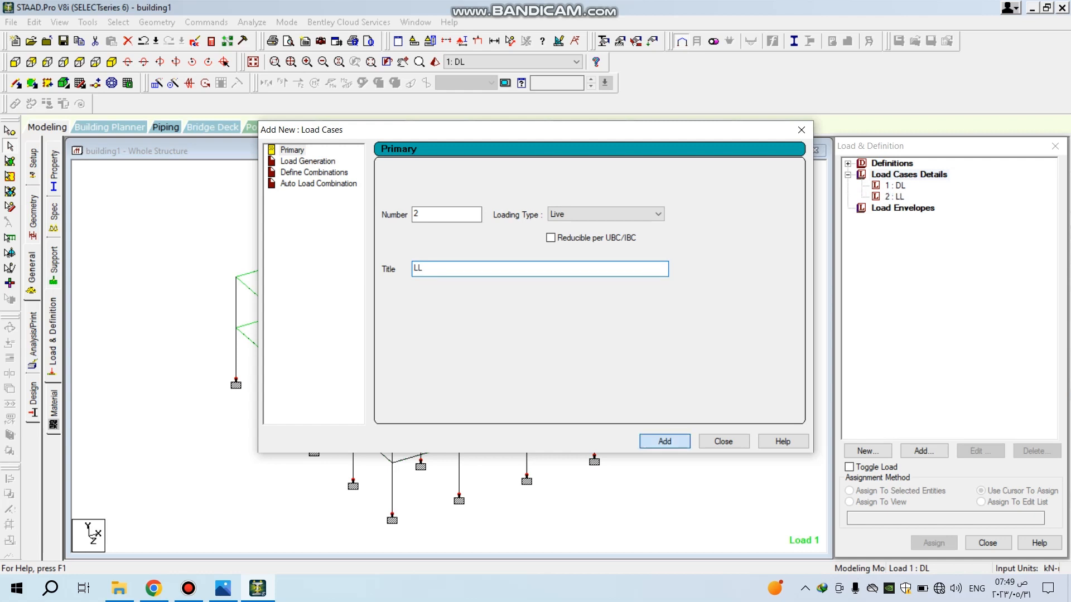
- Define a normal load combination with factor 1.2 for DL and 1.6 for LL, and finish adding load cases
left_click(307, 161)
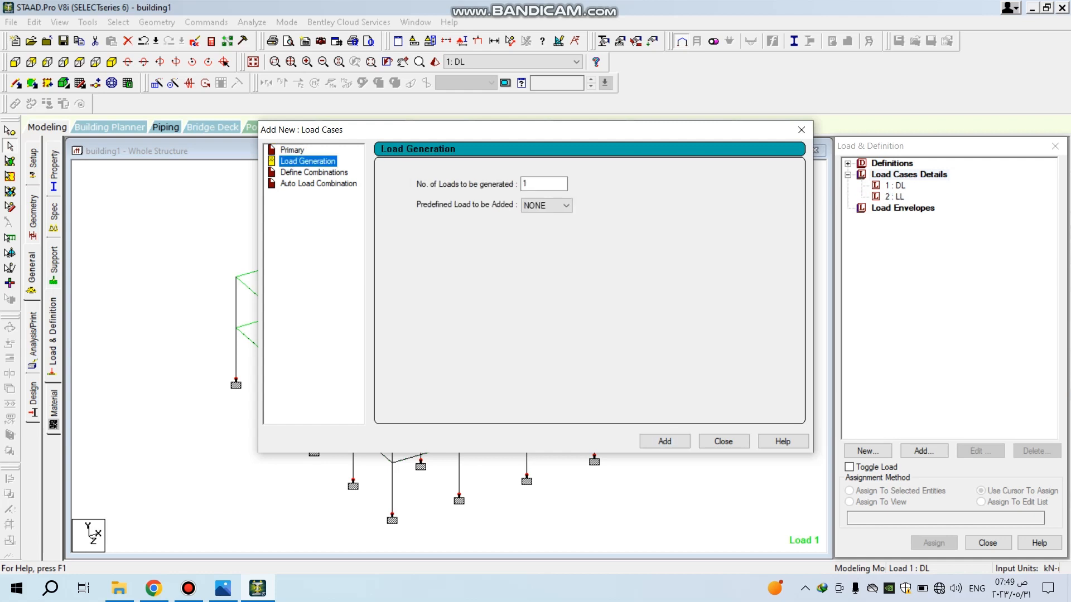
left_click(314, 173)
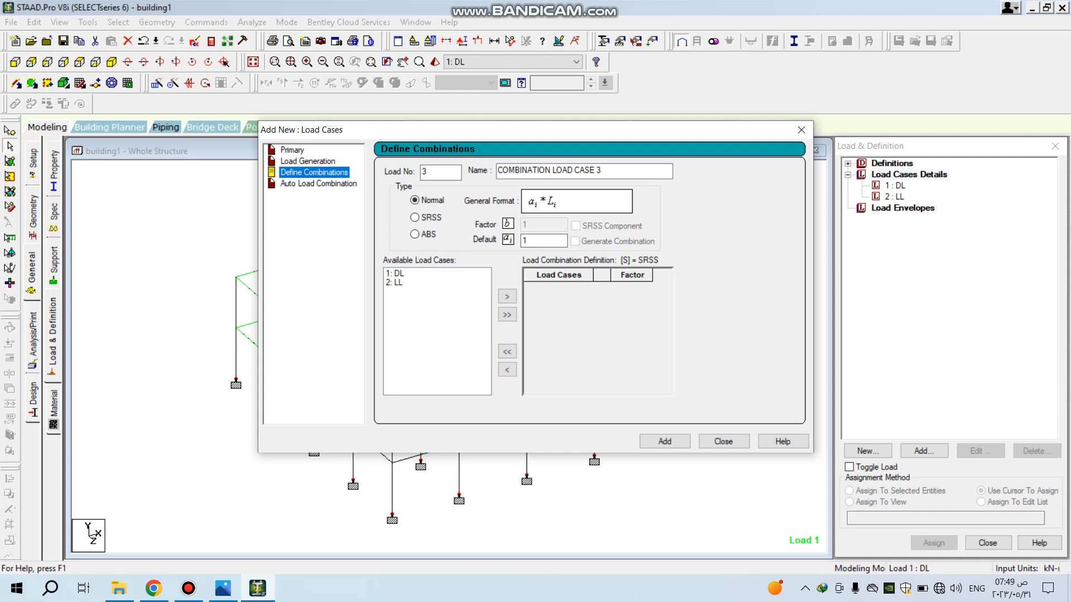
left_click(395, 273)
left_click(532, 241)
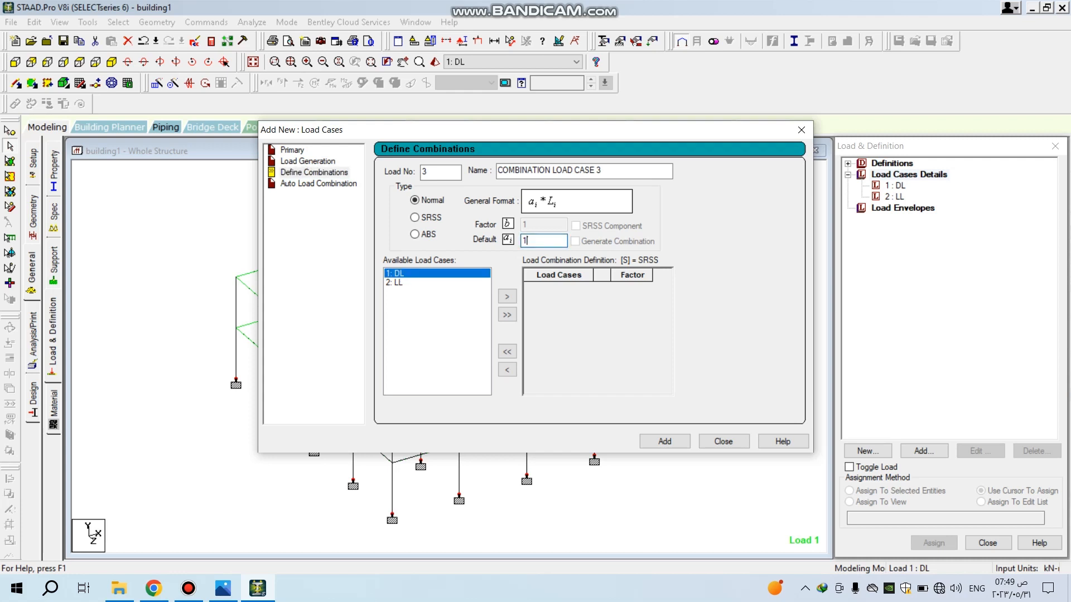
type(".2")
left_click(507, 296)
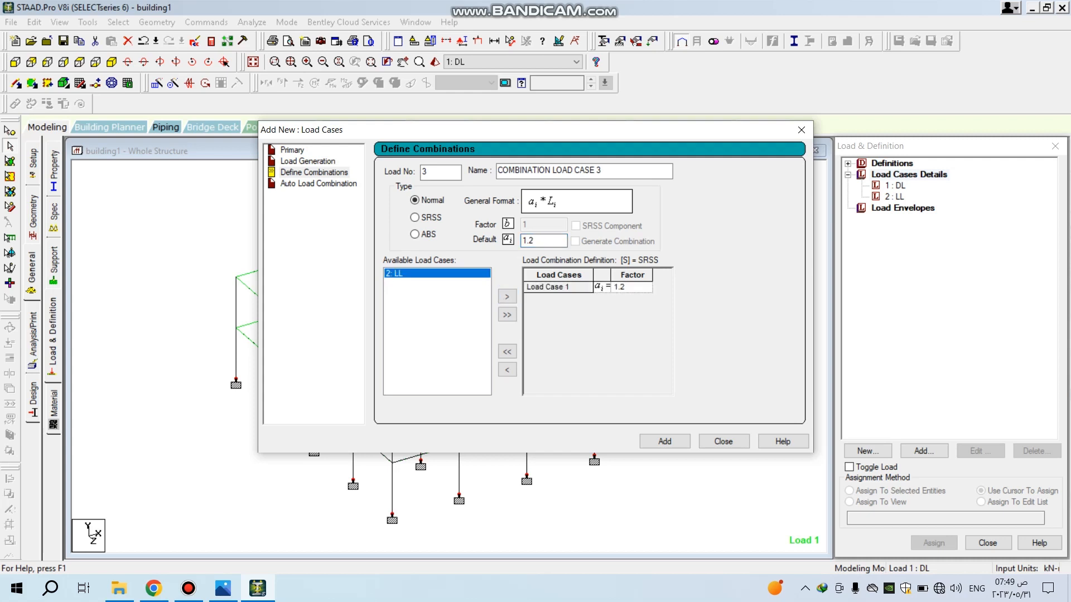
left_click(538, 241)
key("BackSpace")
type("6")
left_click(506, 297)
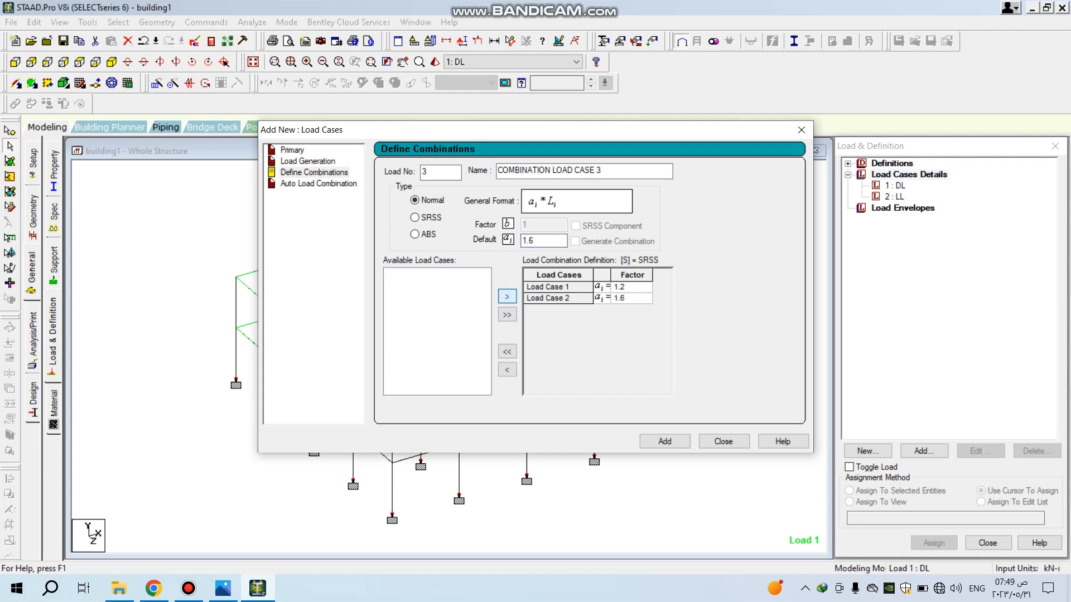
left_click(665, 441)
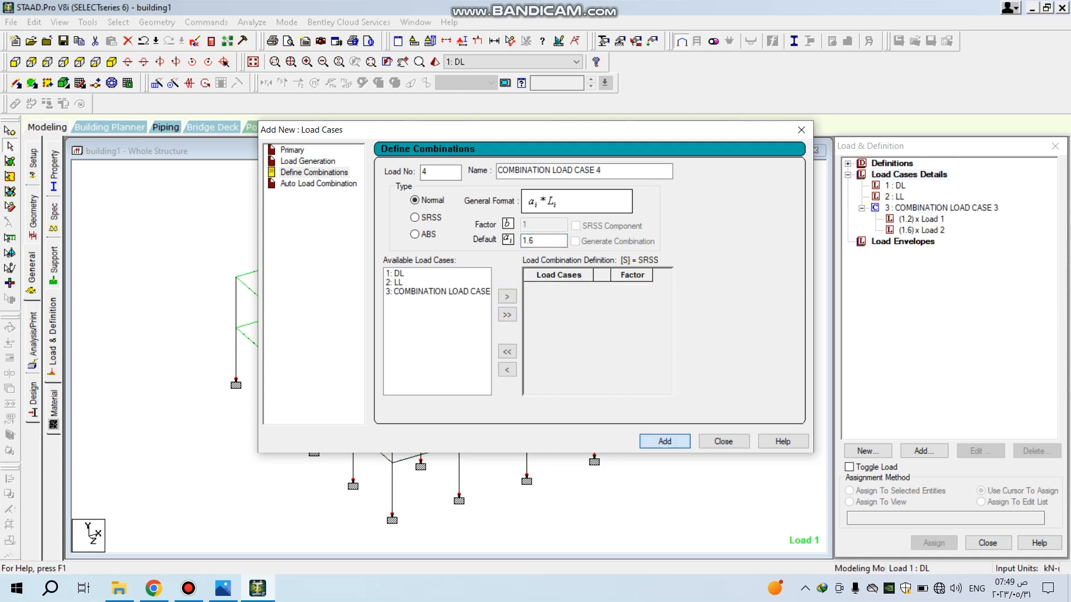
left_click(723, 441)
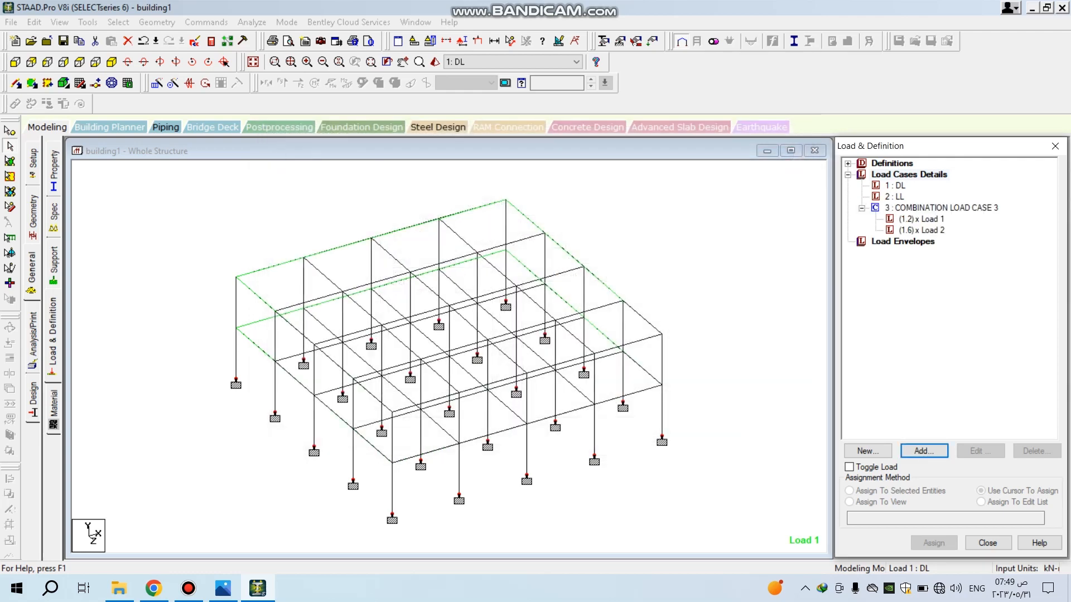
left_click(895, 186)
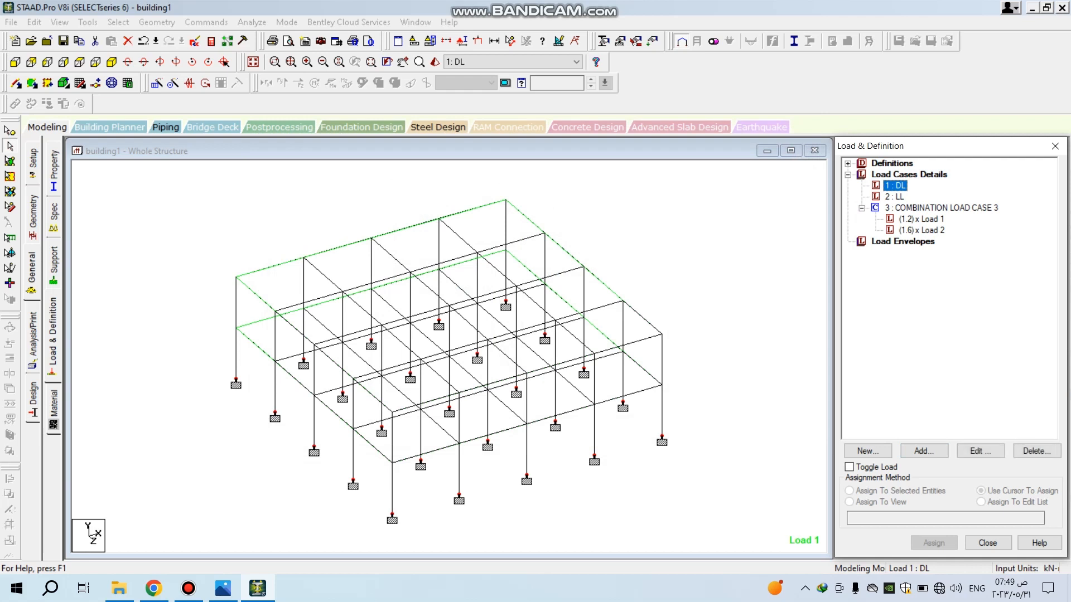
left_click(894, 197)
left_click(941, 208)
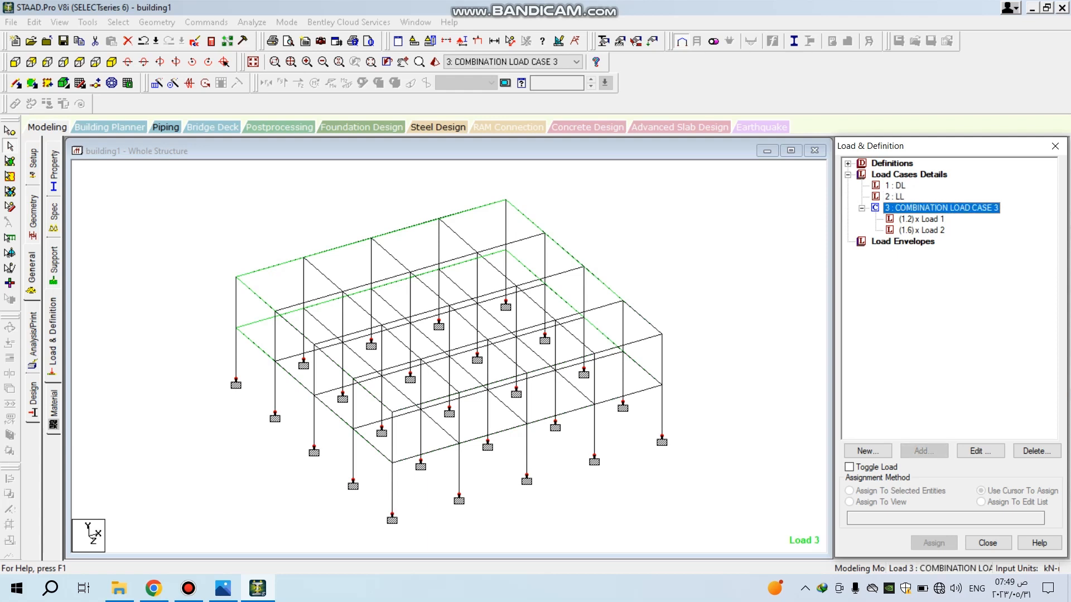
left_click(922, 219)
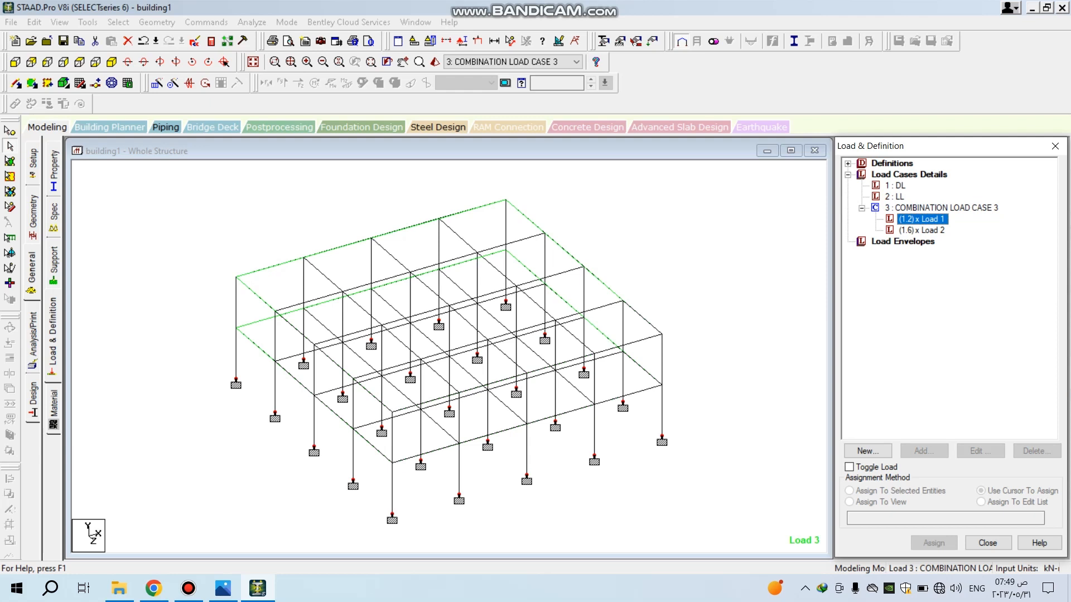
left_click(922, 231)
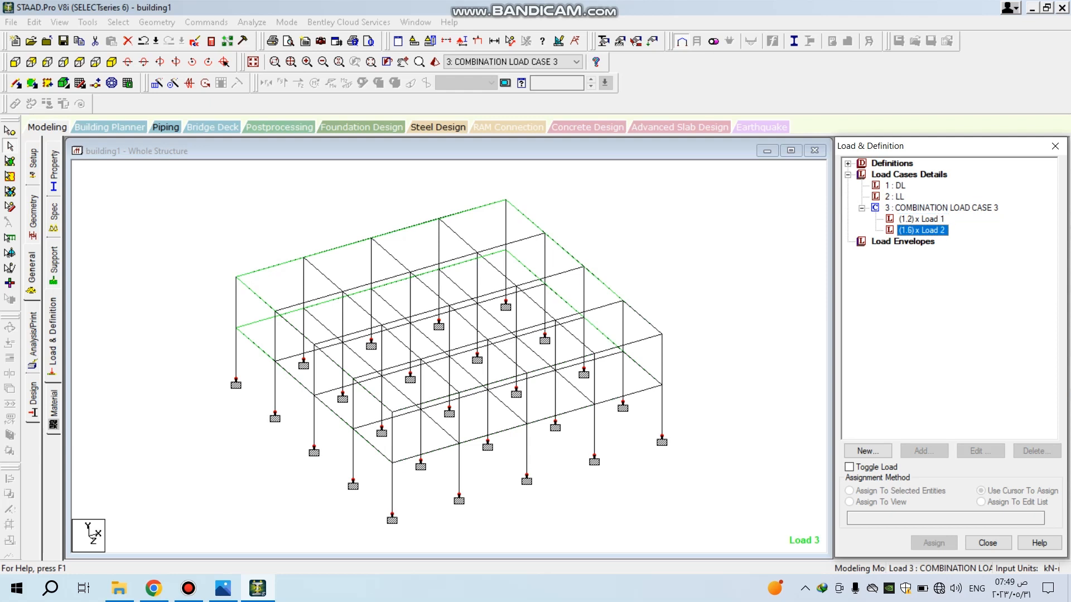
- Add a selfweight load in the Y direction with factor -1 to the DL load case
left_click(895, 185)
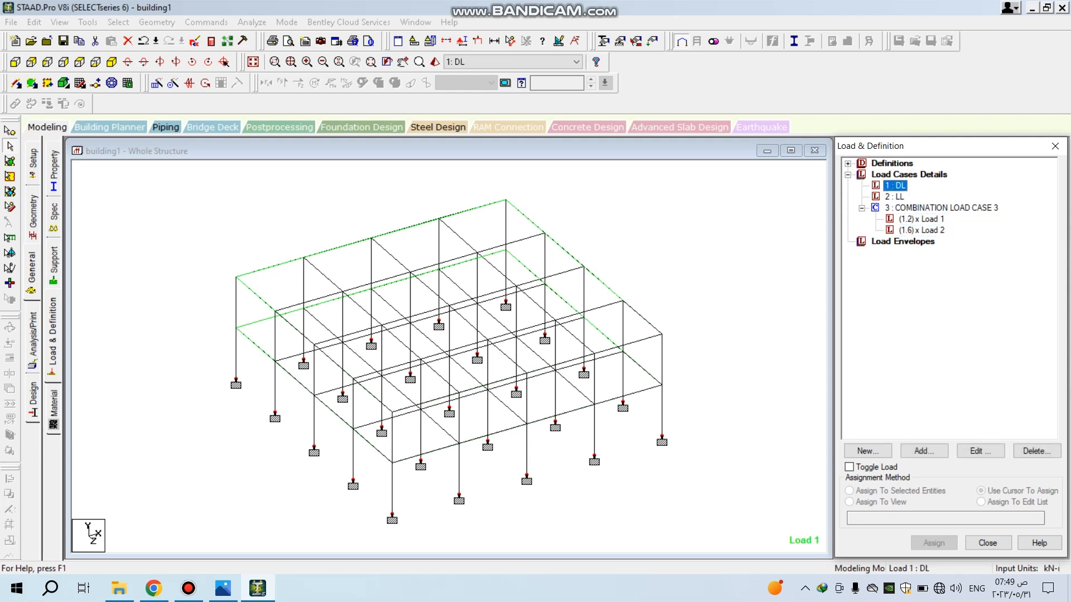
left_click(924, 451)
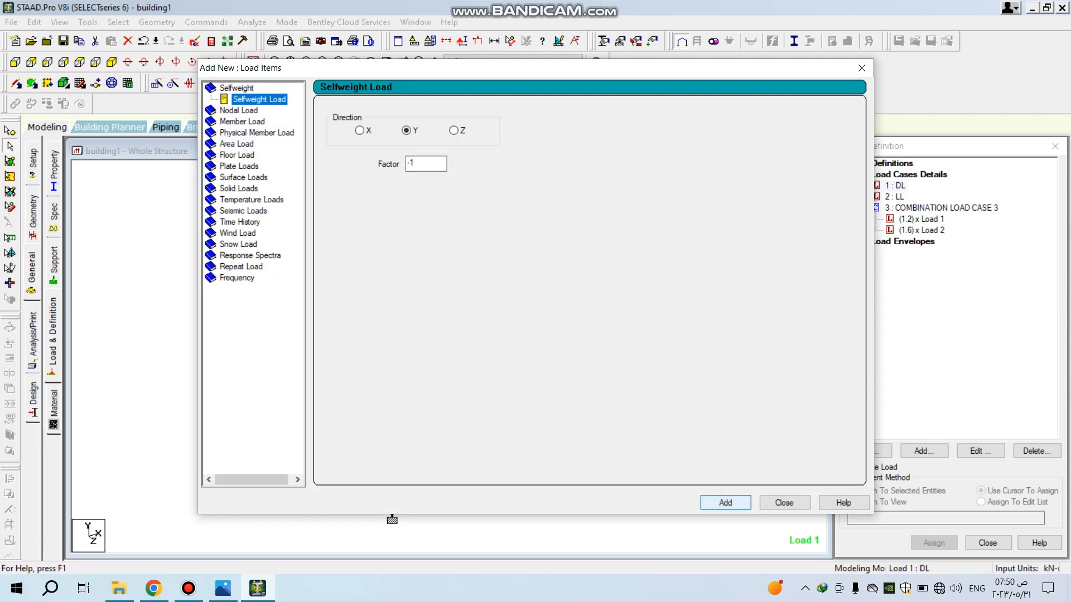
left_click(725, 503)
left_click(783, 503)
- Select the entire structure and assign the DL selfweight load to all its beams and plates
left_click(930, 197)
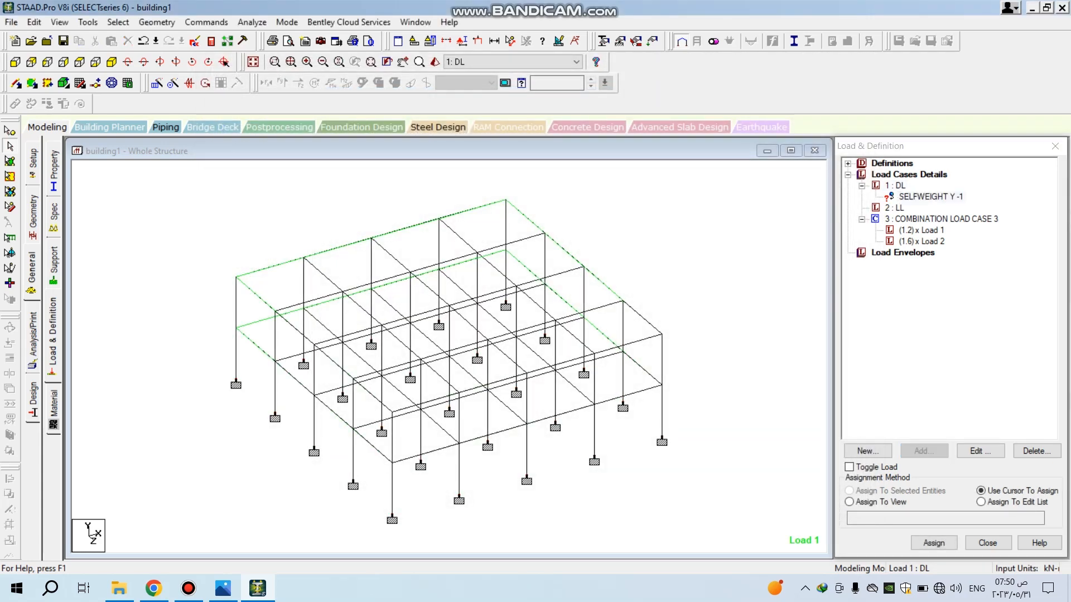
key("ctrl+a")
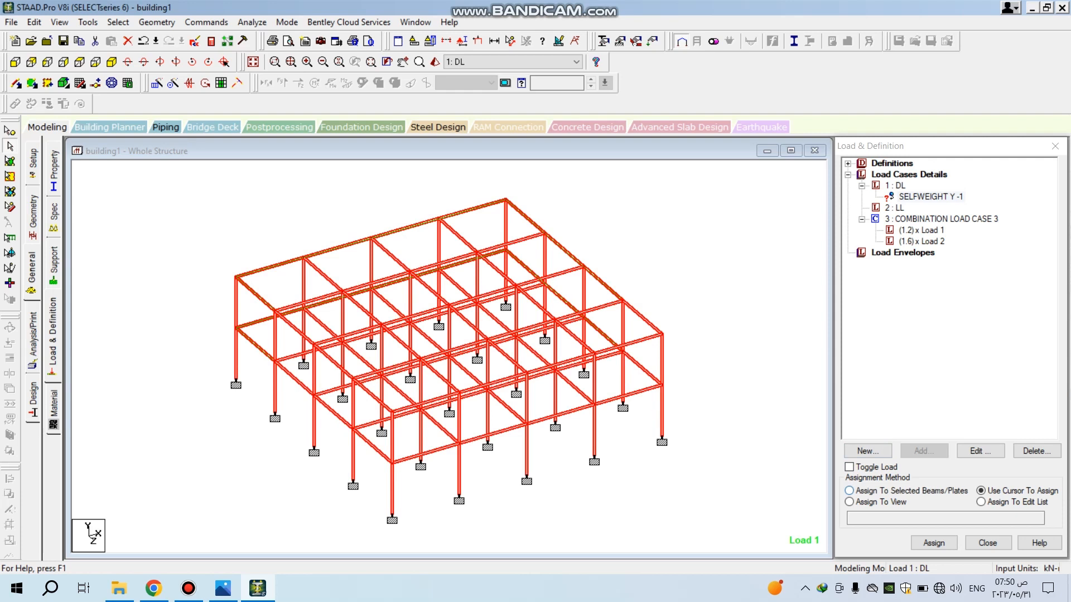
left_click(849, 491)
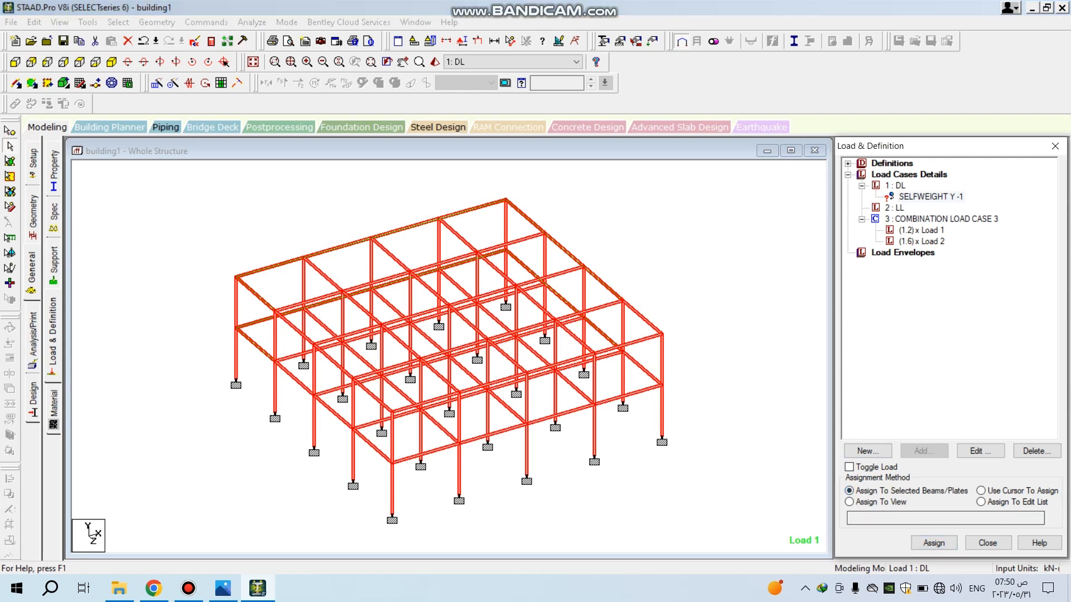
left_click(933, 542)
key("Return")
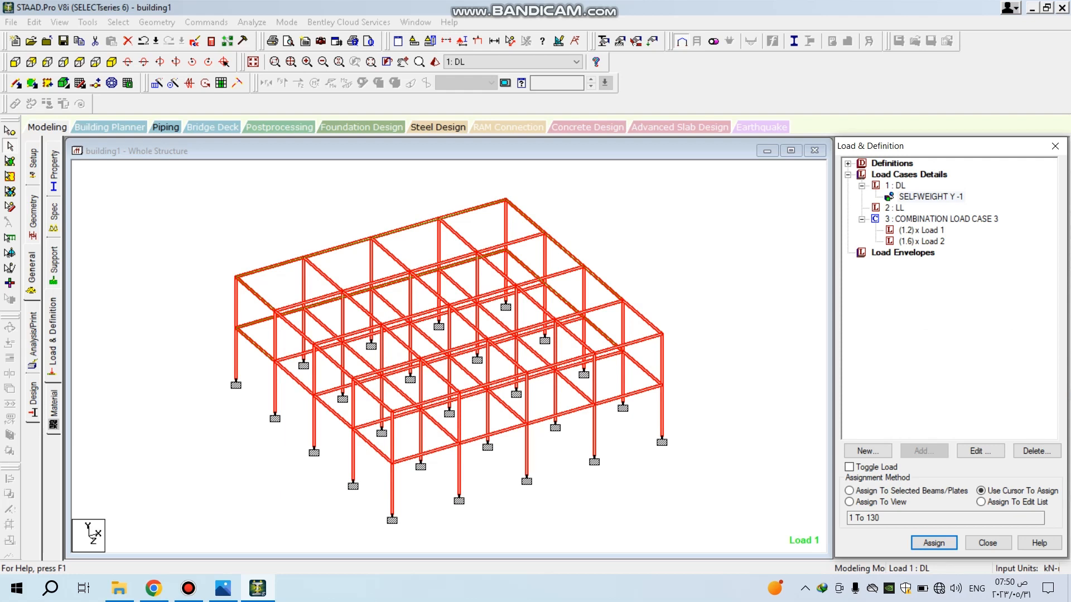
left_click(930, 197)
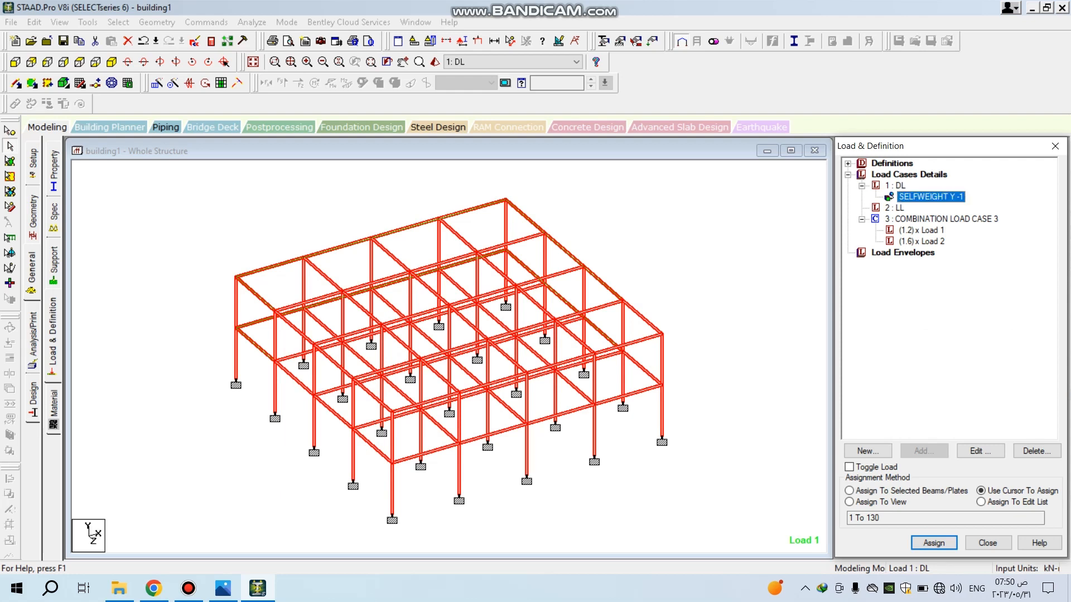
left_click(895, 186)
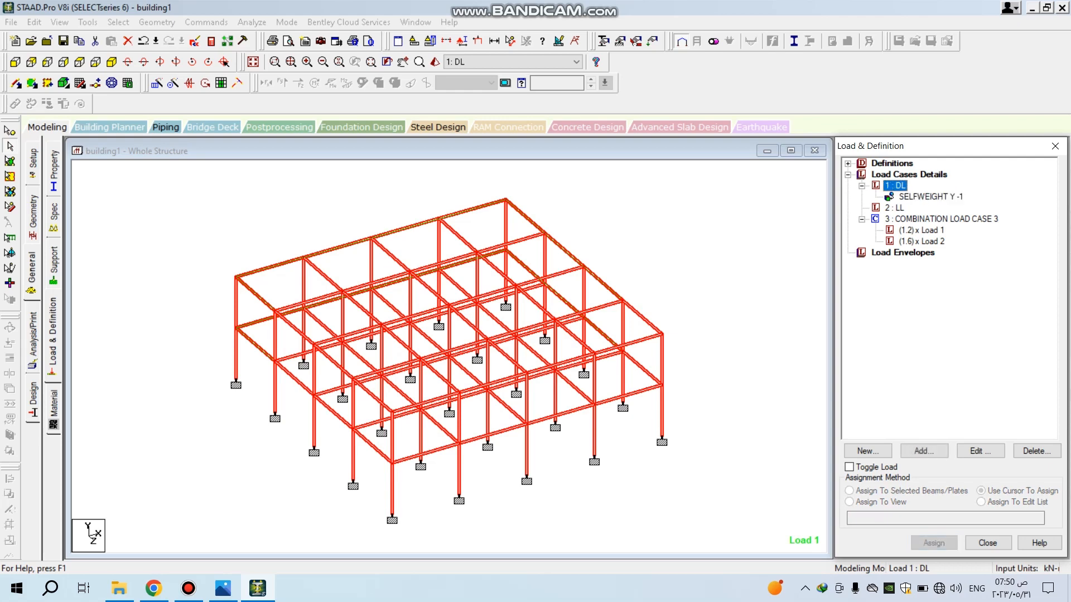
- Add a floor load to the LL case with pressure -3 kN/m2 in global Y over the Y range 3 to 6 m
left_click(895, 208)
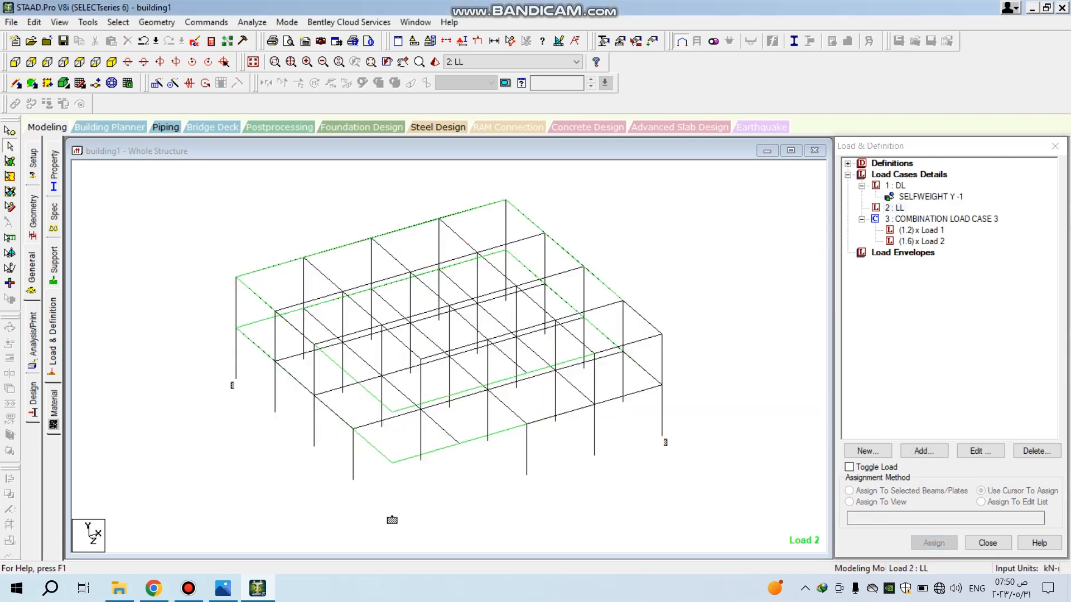
left_click(923, 451)
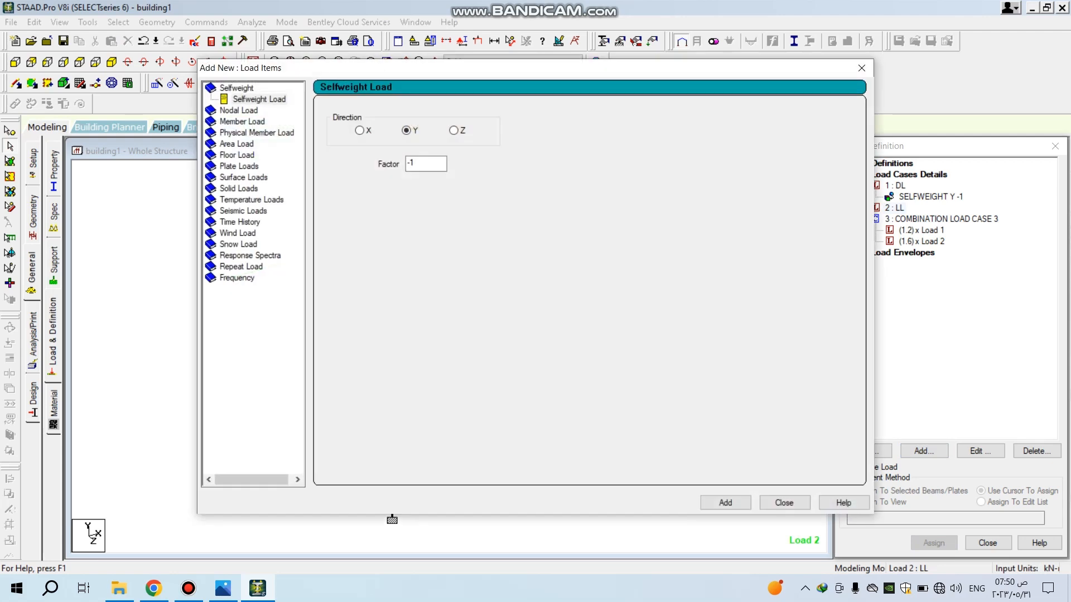
left_click(237, 155)
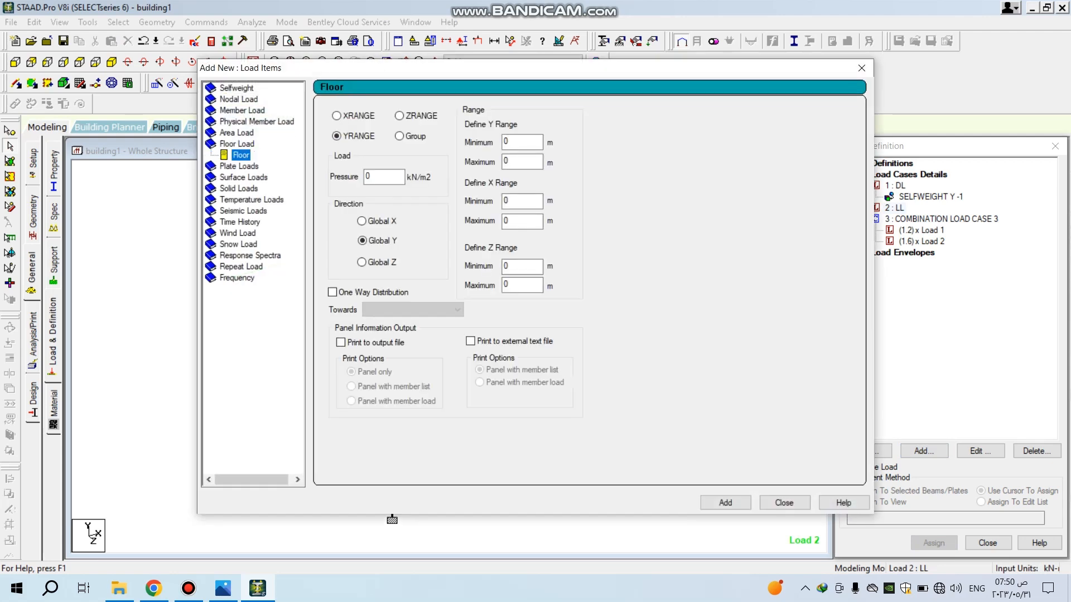
double_click(376, 177)
type("-3")
left_click(522, 142)
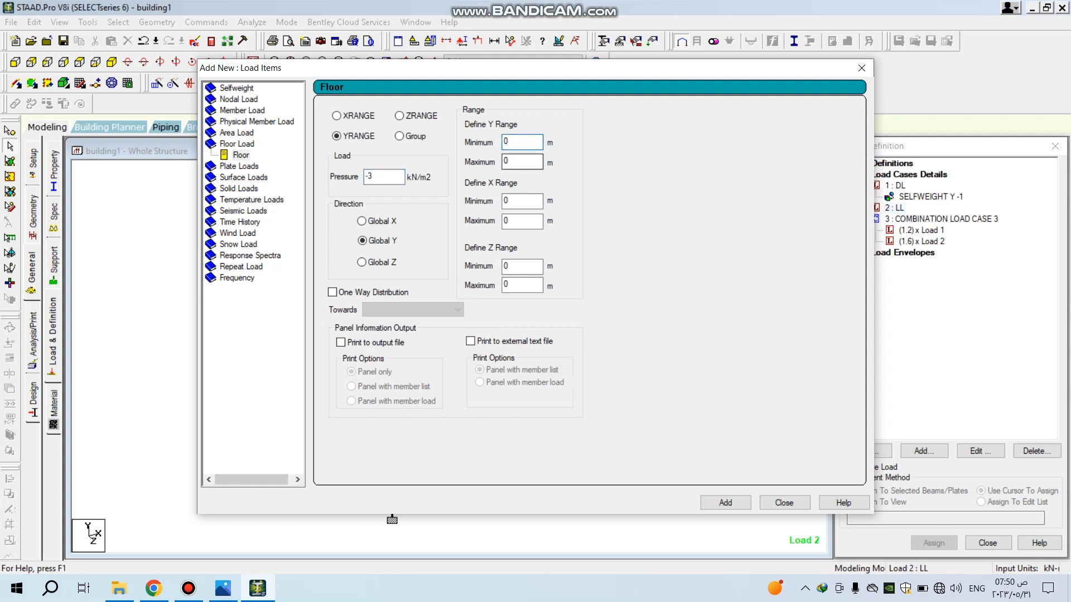
left_click_drag(502, 68, 658, 88)
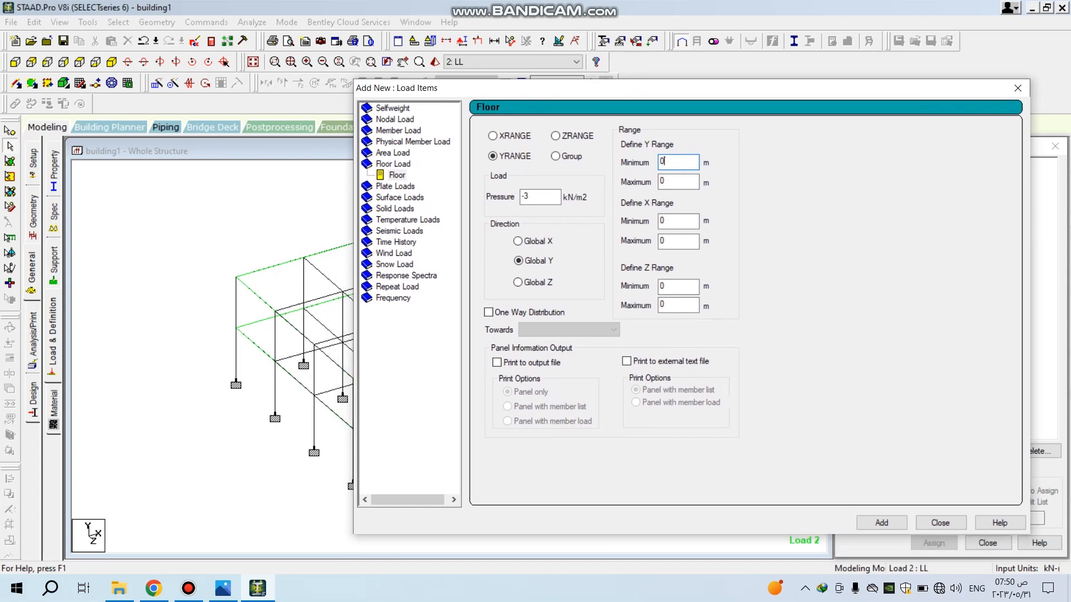
double_click(663, 162)
type("3")
key("Tab")
type("6")
left_click(940, 523)
- Review the loads shown on the structure for the LL floor load, the DL and LL cases, and the combination's factored components
left_click(944, 220)
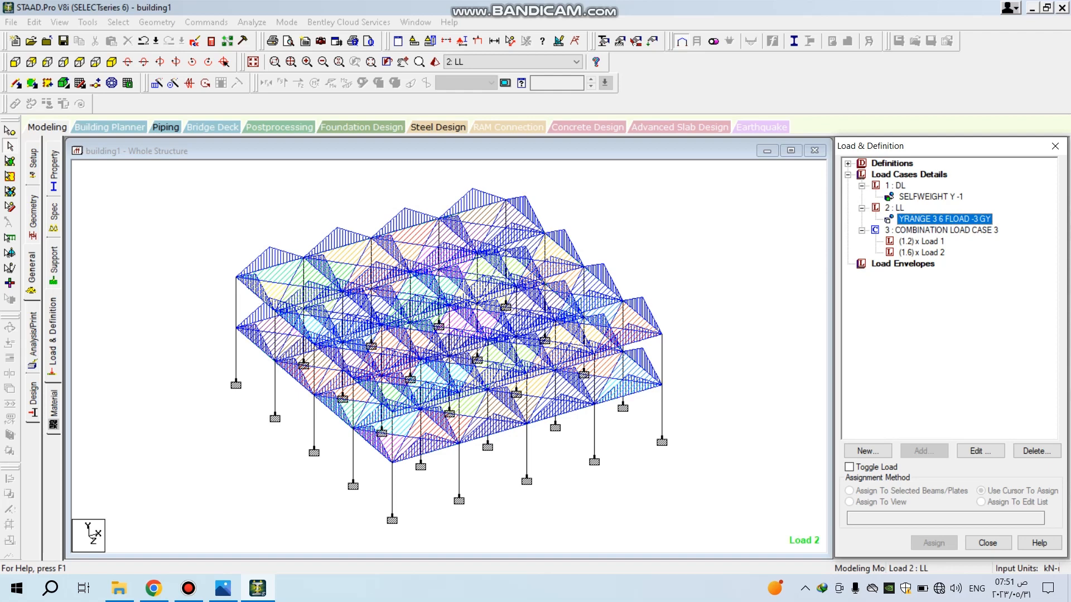
left_click(894, 208)
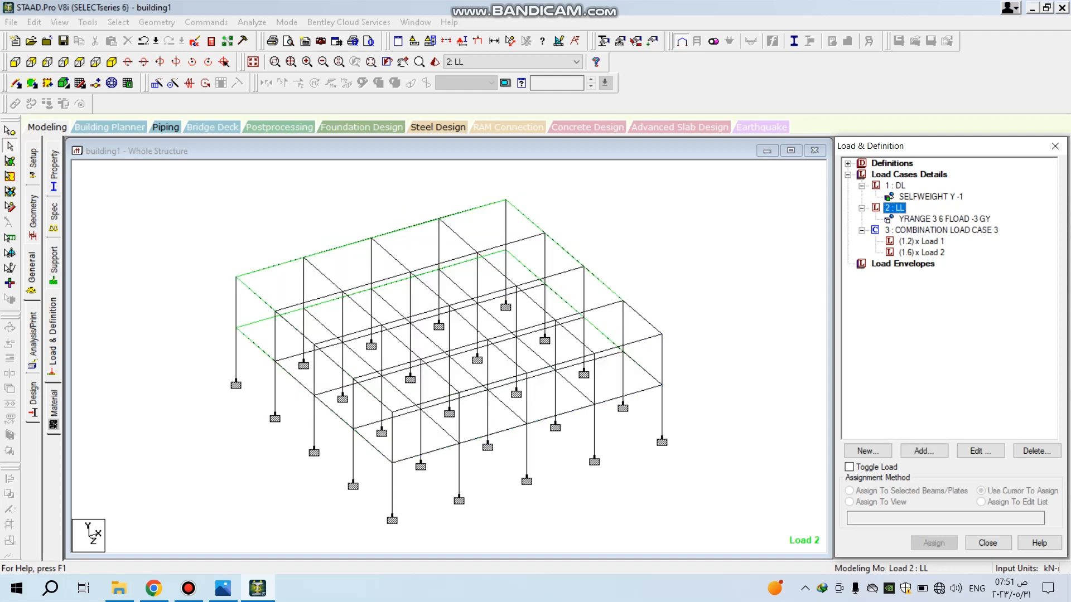
left_click(941, 230)
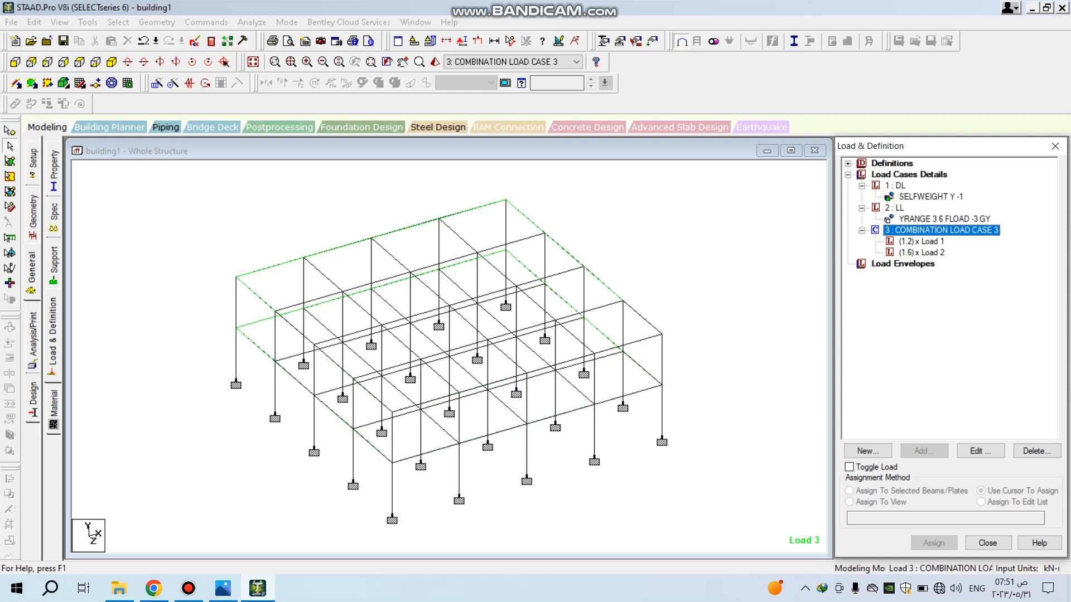
left_click(921, 242)
left_click(895, 185)
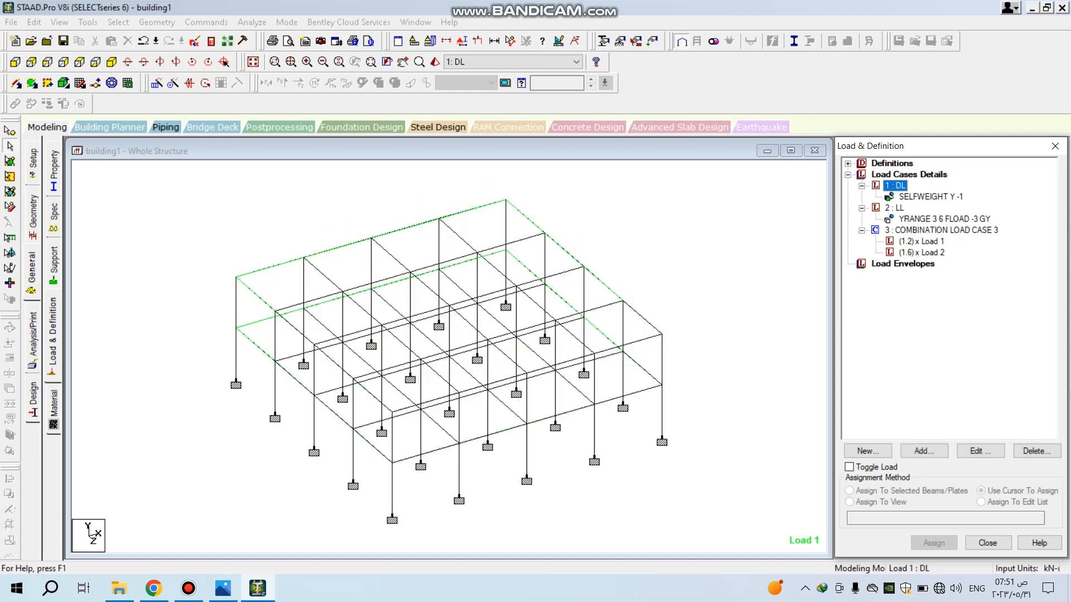
left_click(922, 253)
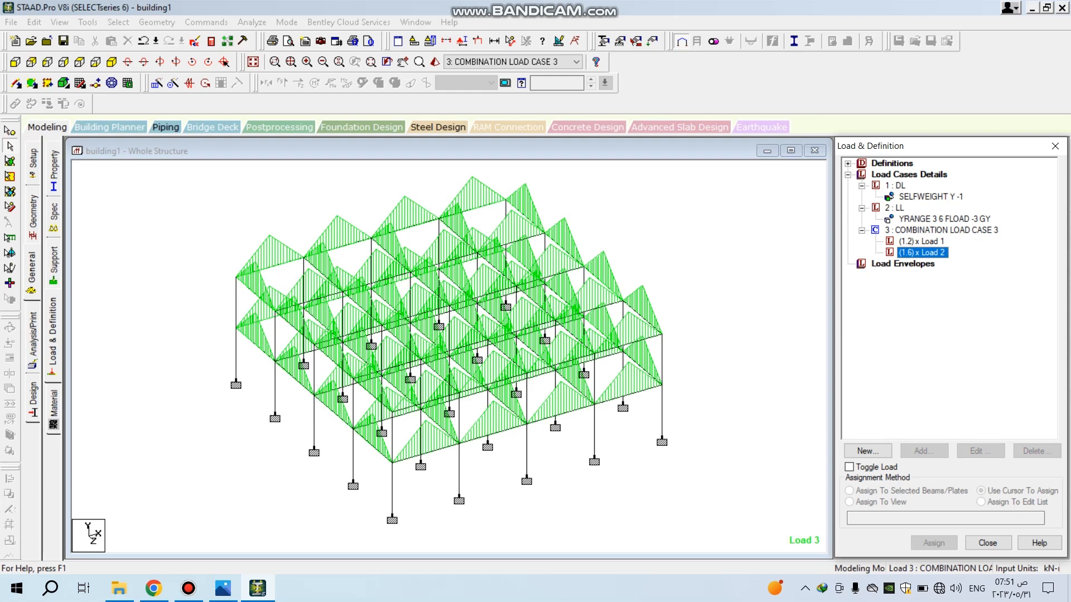
left_click(894, 208)
left_click(941, 231)
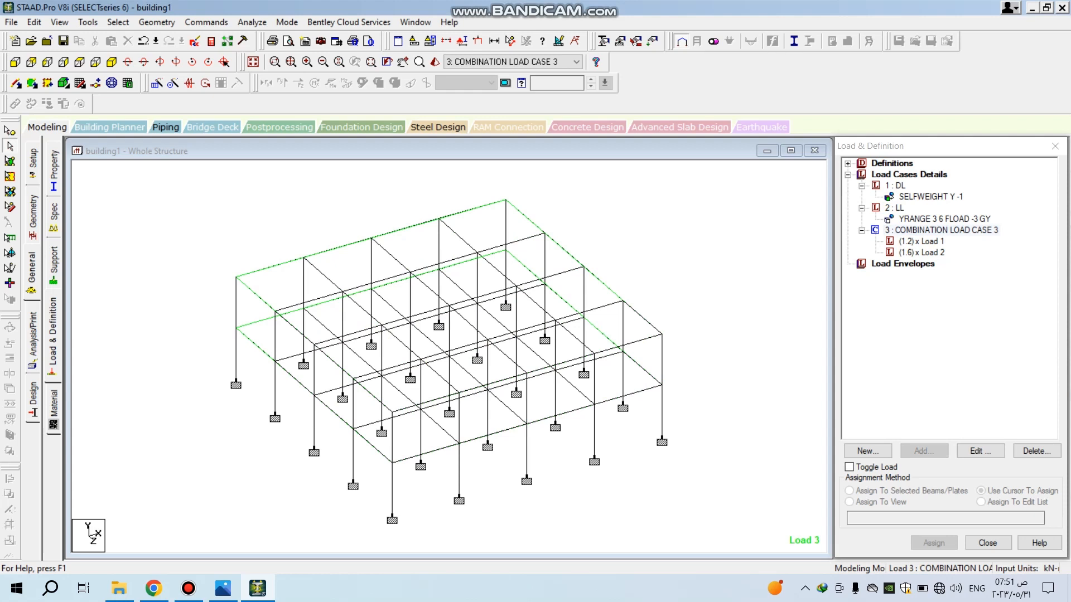
- Add a Perform Analysis command with the No Print option and finish defining analysis commands
left_click(32, 339)
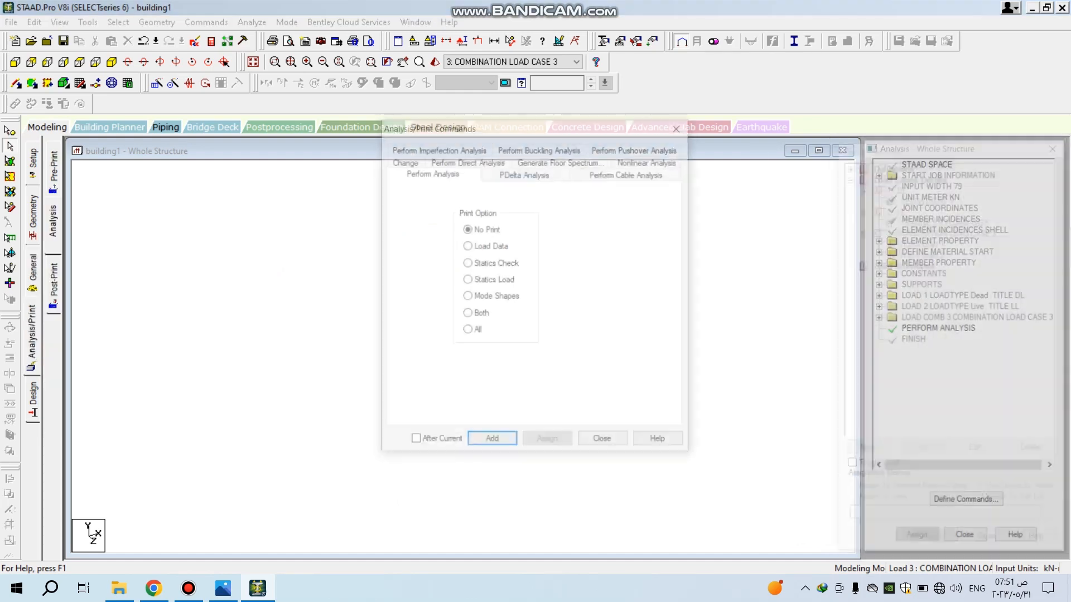
left_click(492, 442)
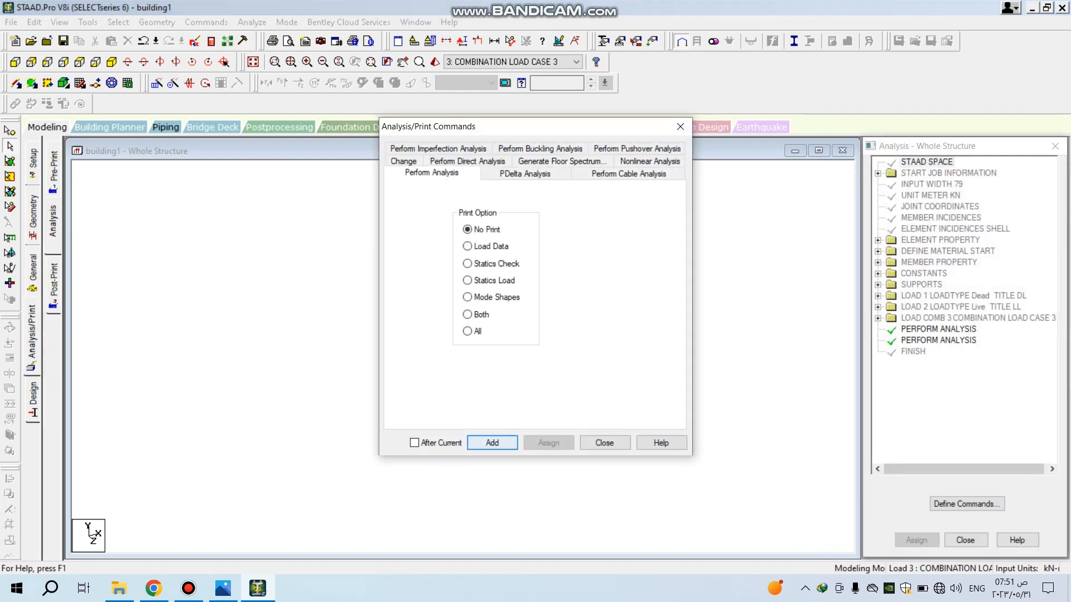
left_click(604, 443)
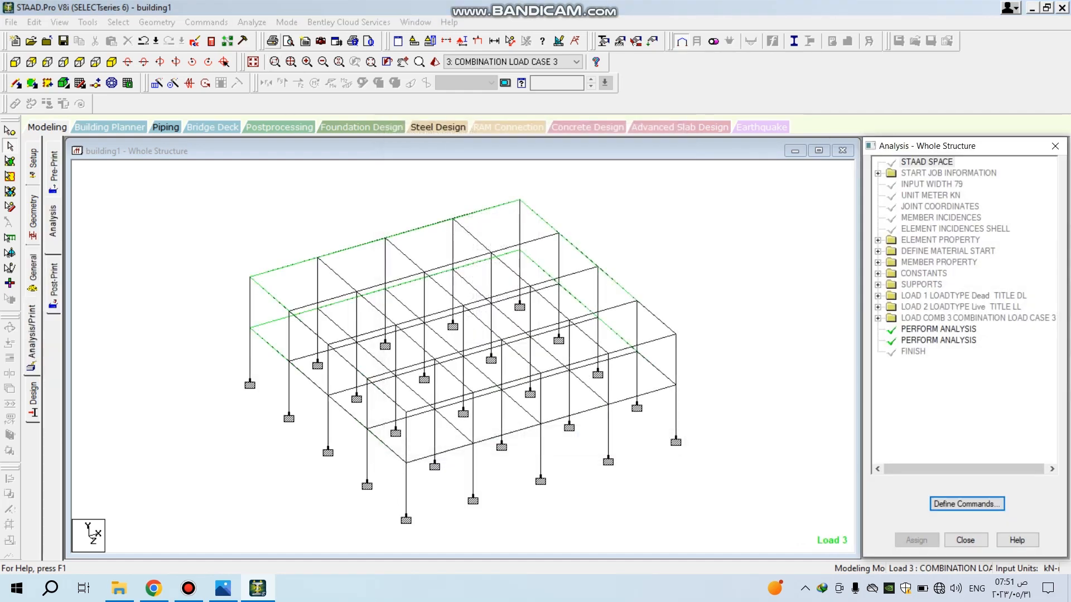
- Run the analysis and enter post-processing with DL, LL and combination load case 3 selected for the results
left_click(252, 21)
left_click(277, 39)
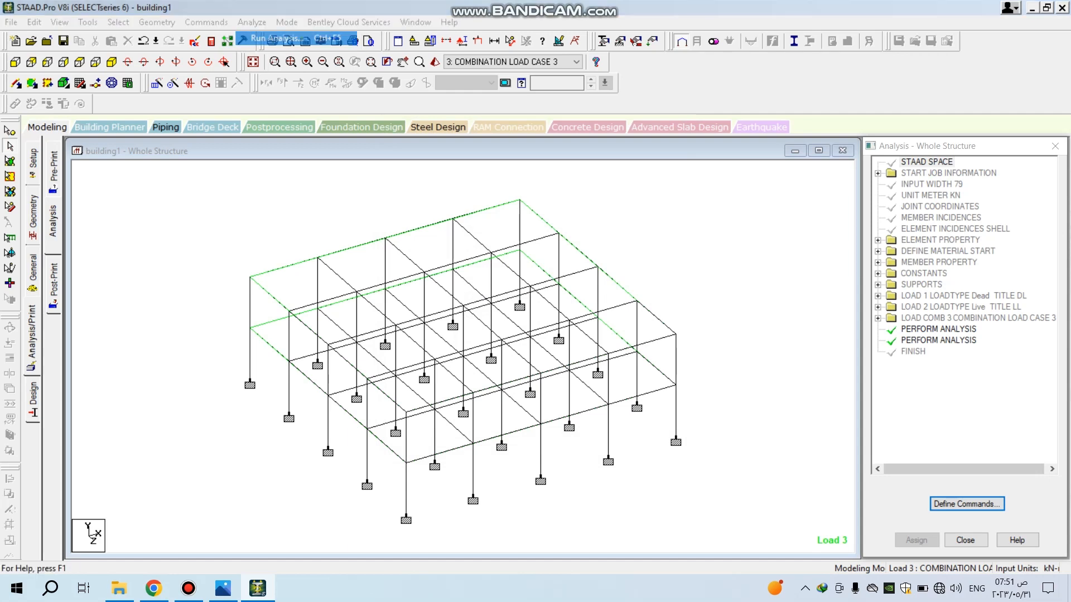
left_click(450, 312)
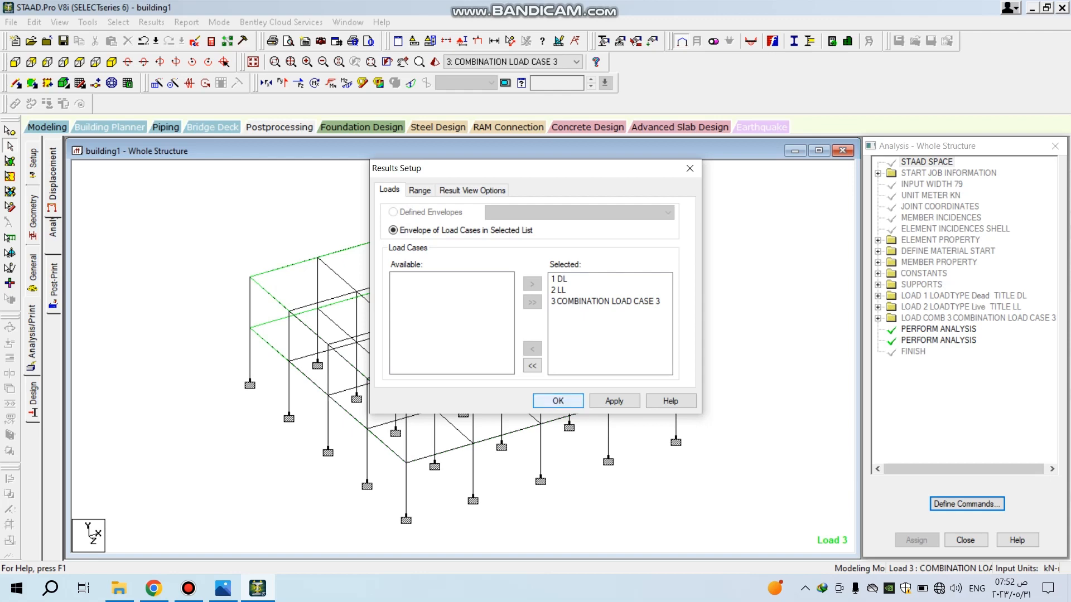
left_click(557, 401)
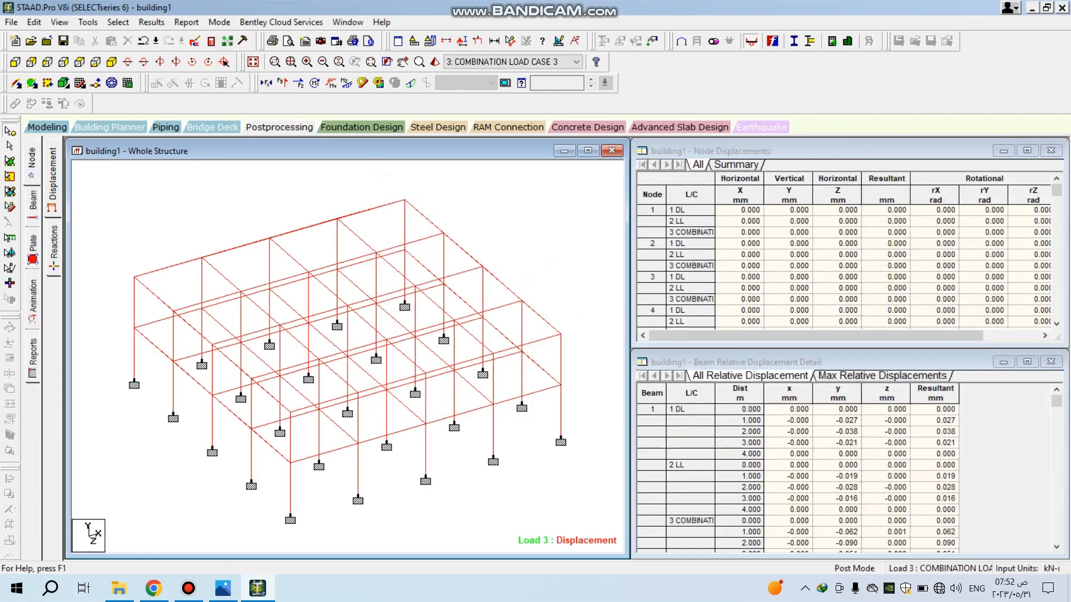
- Examine the structure's displacement for DL, LL, combination load case 3 and the Envelope, and widen the model window
left_click(576, 62)
left_click(502, 75)
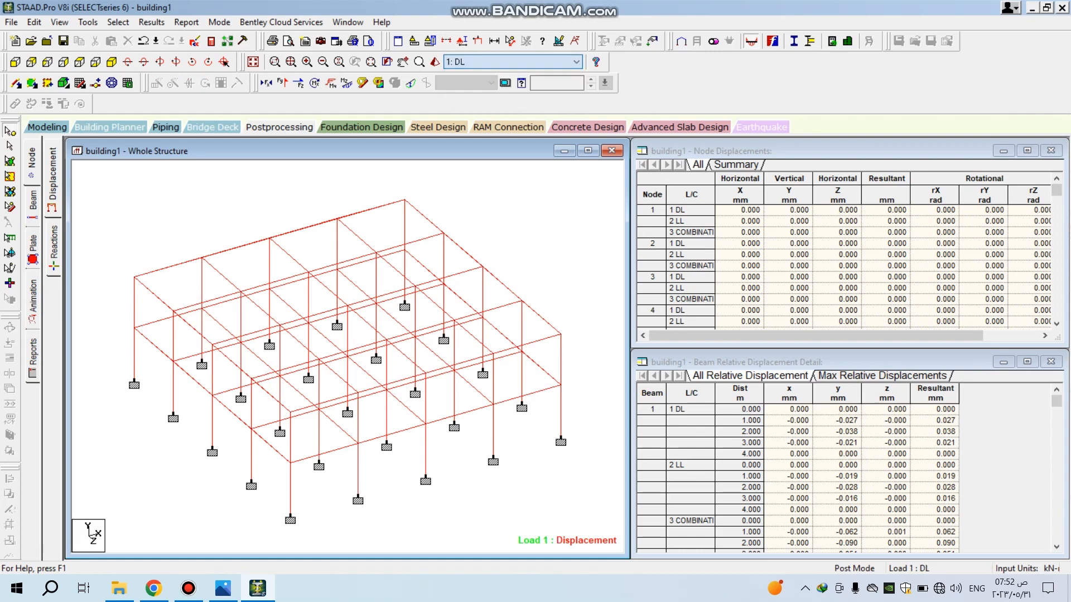
left_click(576, 62)
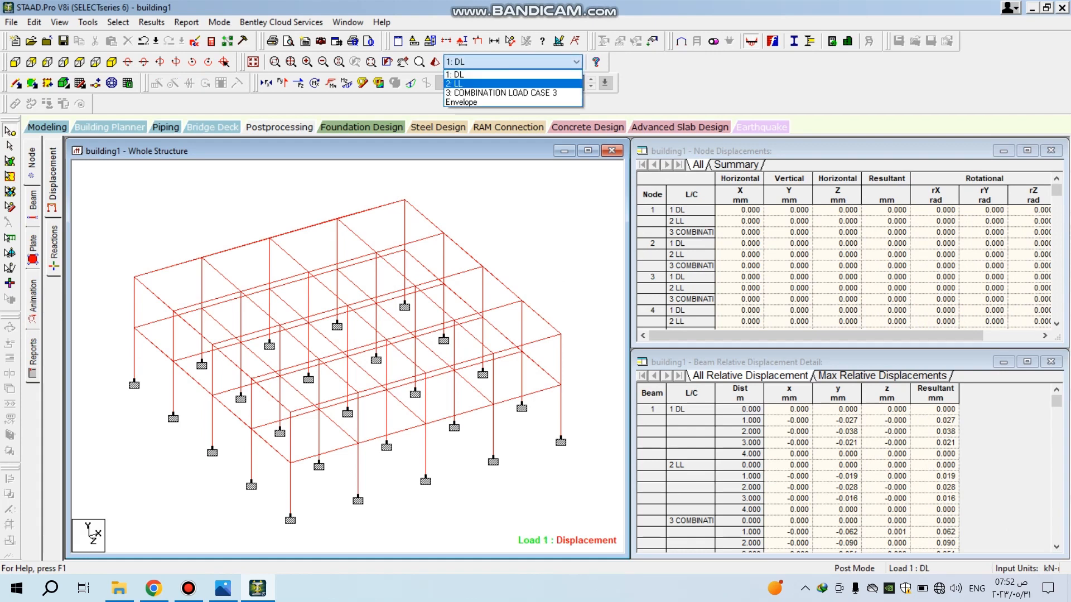
left_click(502, 84)
left_click(513, 62)
left_click(501, 94)
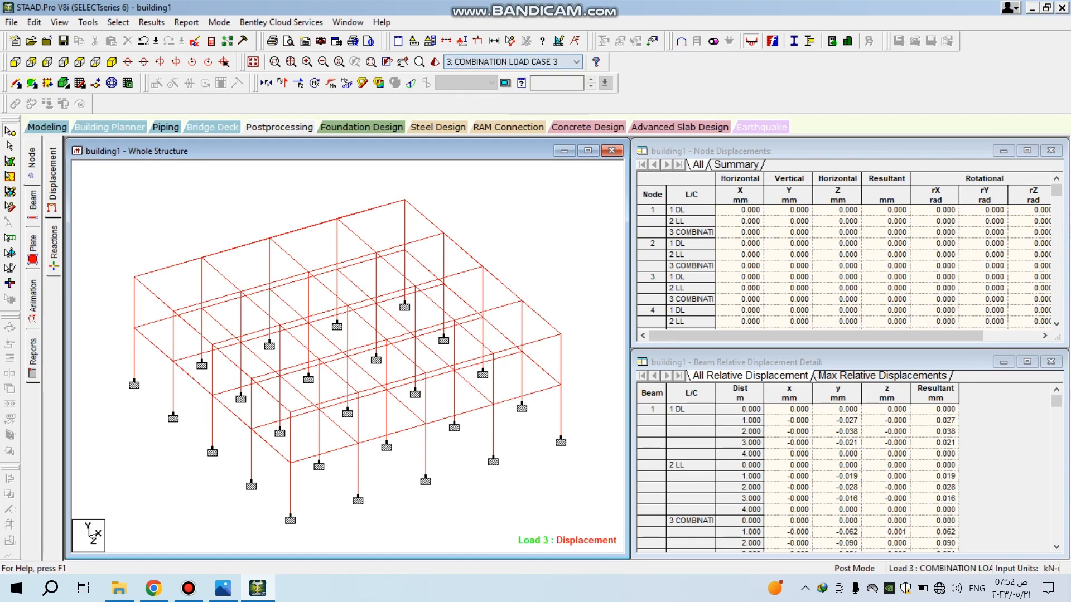
left_click(513, 62)
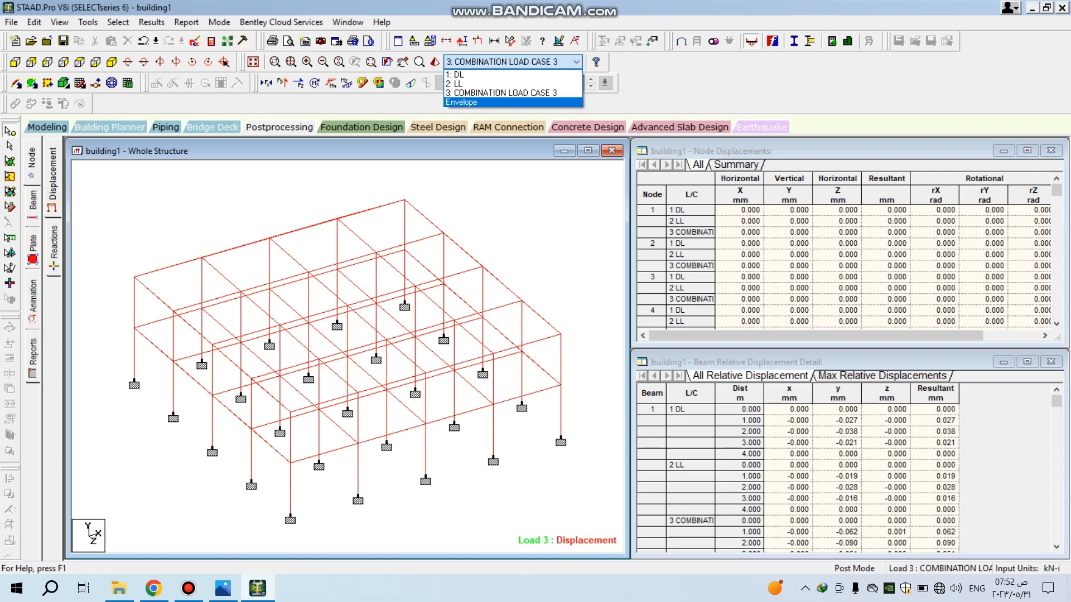
left_click(483, 102)
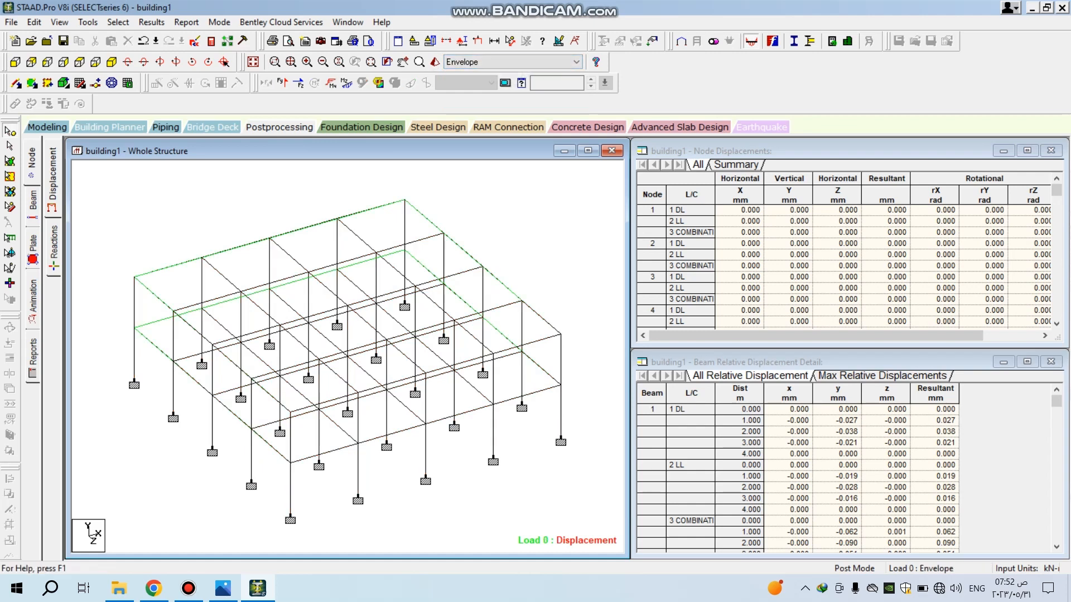
left_click_drag(629, 345, 706, 345)
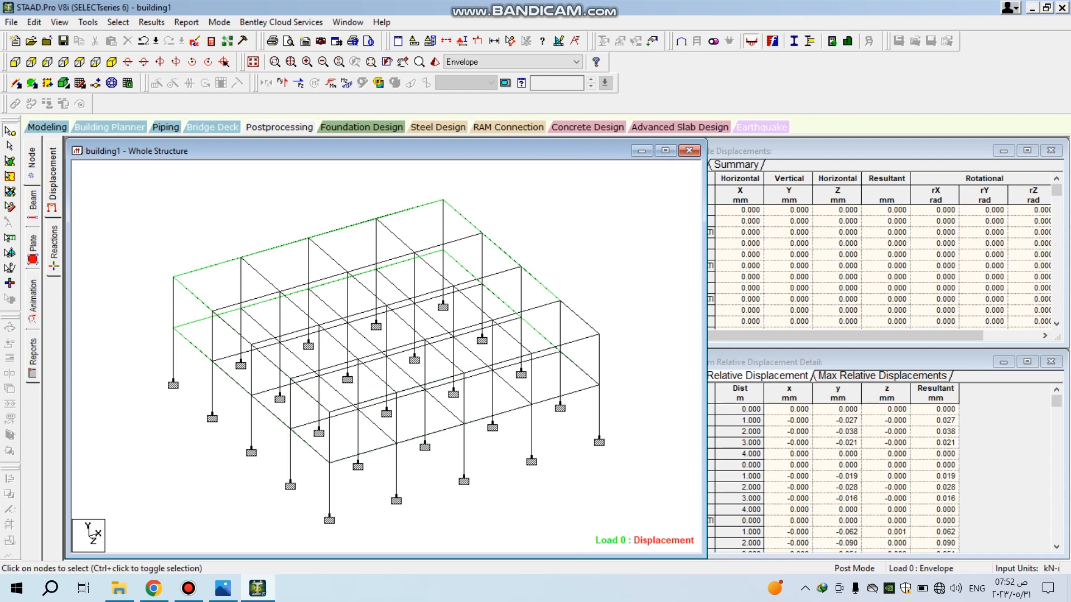
- Show the beam force results with the bending Z diagrams for the Envelope on the whole structure
left_click(33, 204)
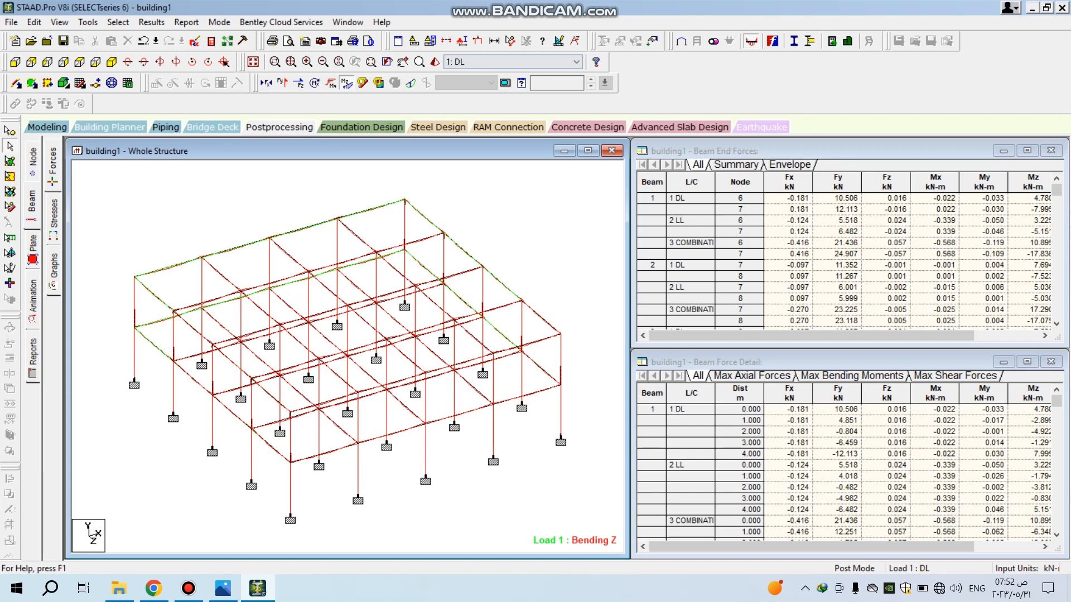
left_click(576, 62)
left_click(491, 102)
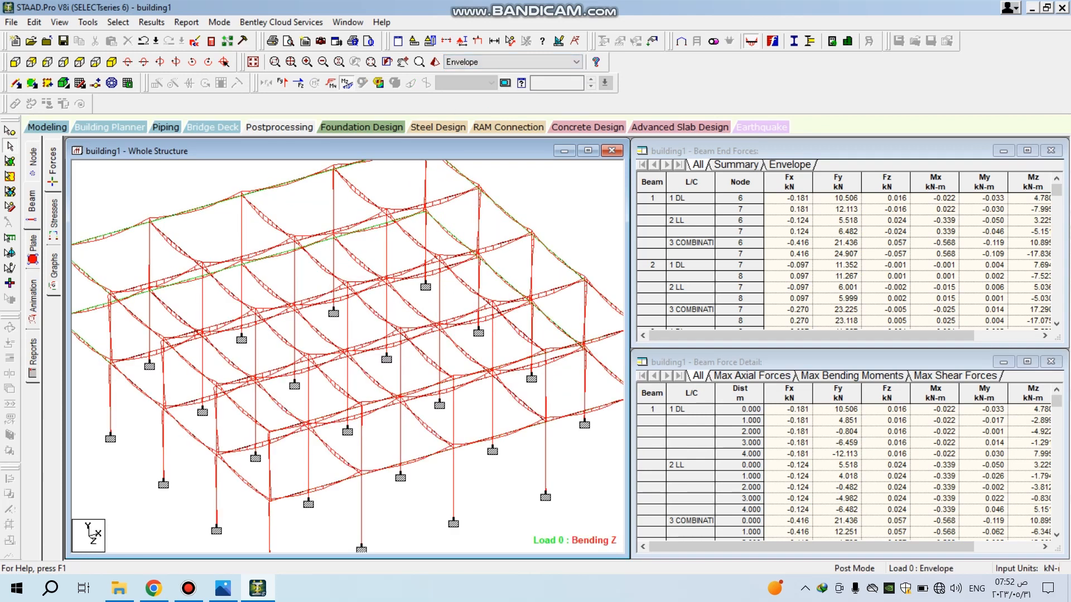
- Inspect the shear bending and deflection results of roof beam 98 between nodes 13 and 28, and close its details
double_click(268, 218)
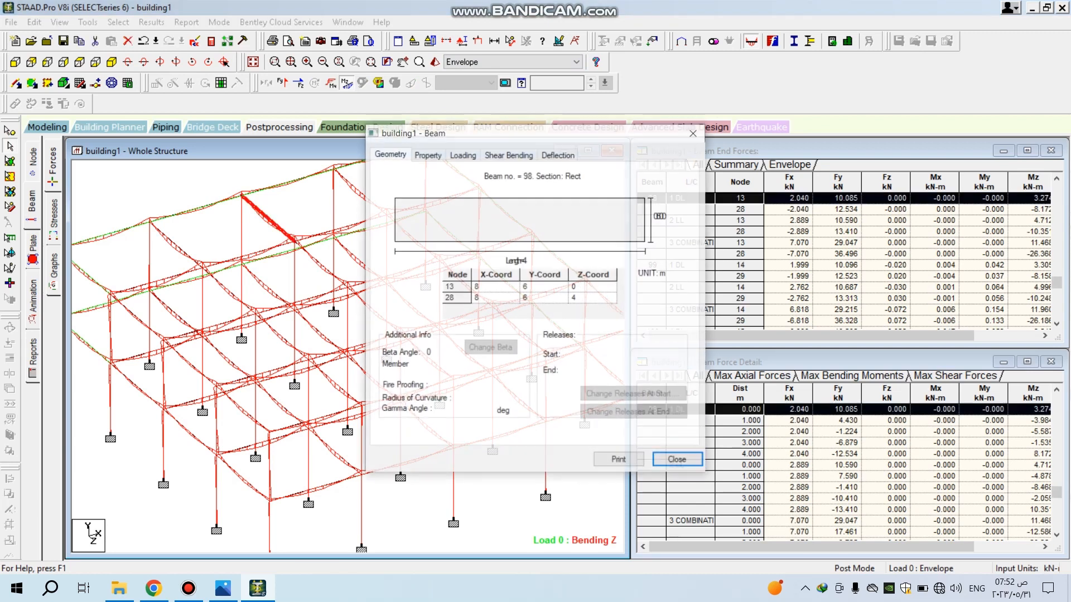
left_click_drag(491, 132, 764, 88)
left_click(758, 109)
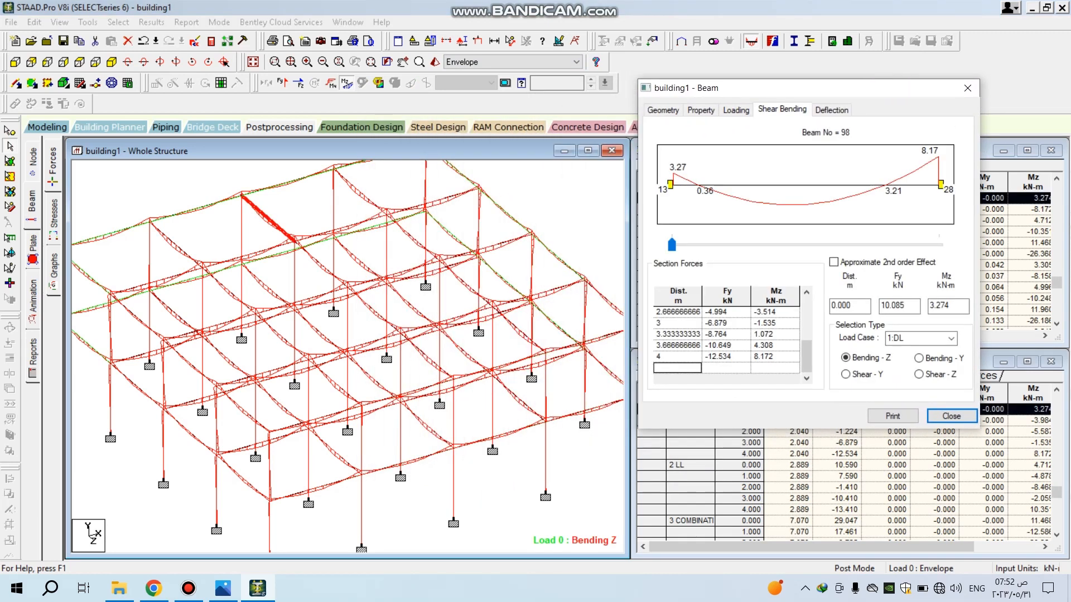
left_click(831, 110)
left_click(781, 108)
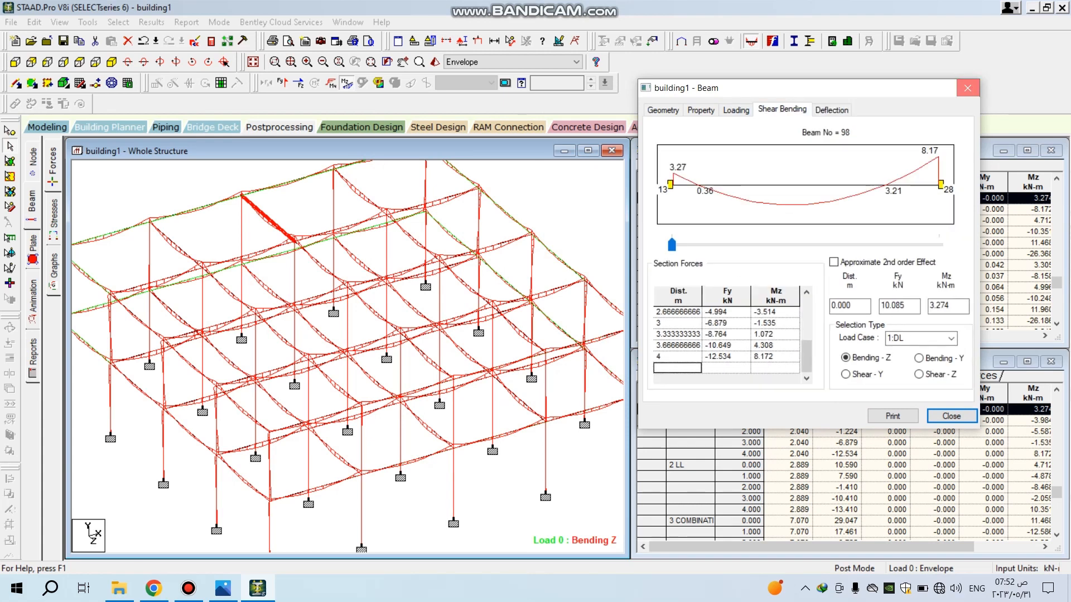
left_click(967, 88)
- Inspect the loading, section property, shear bending and deflection details of ground-storey column 82 between nodes 62 and 67
scroll(347, 357, "down", 1)
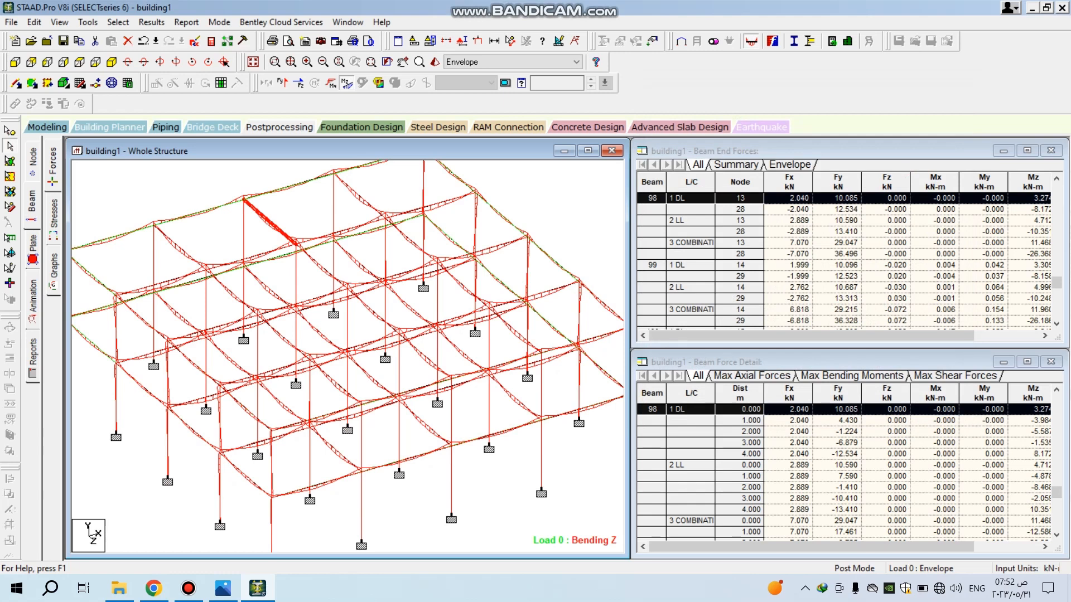
scroll(347, 357, "down", 1)
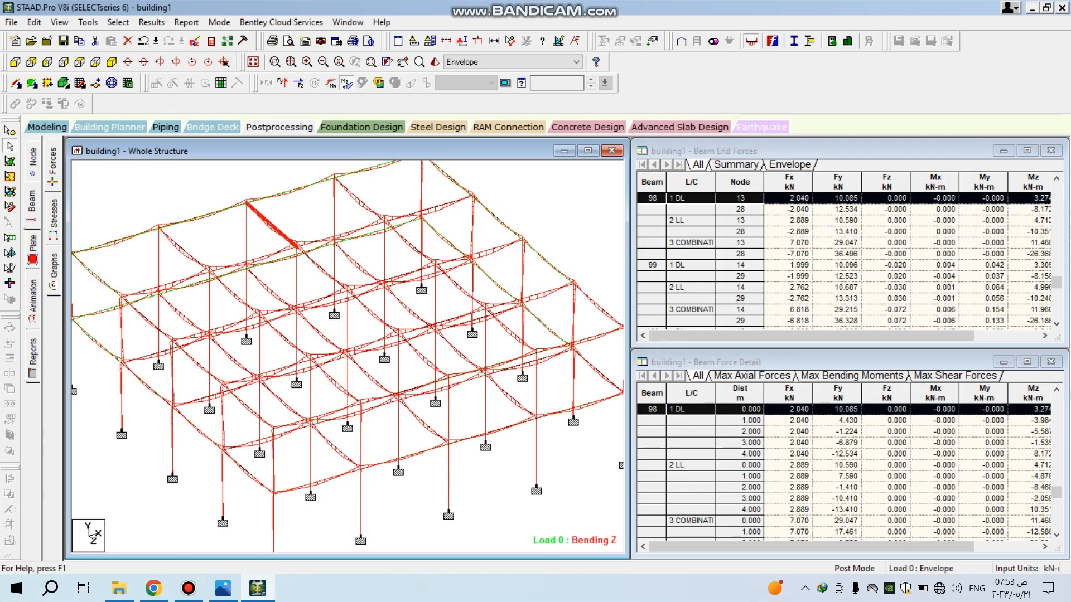
double_click(360, 508)
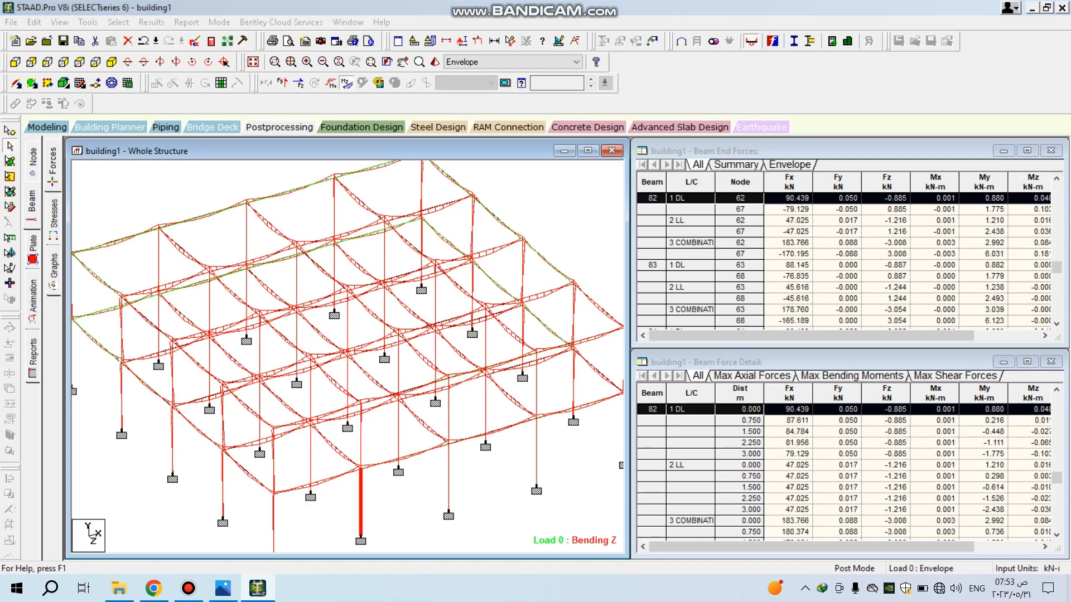
left_click(509, 155)
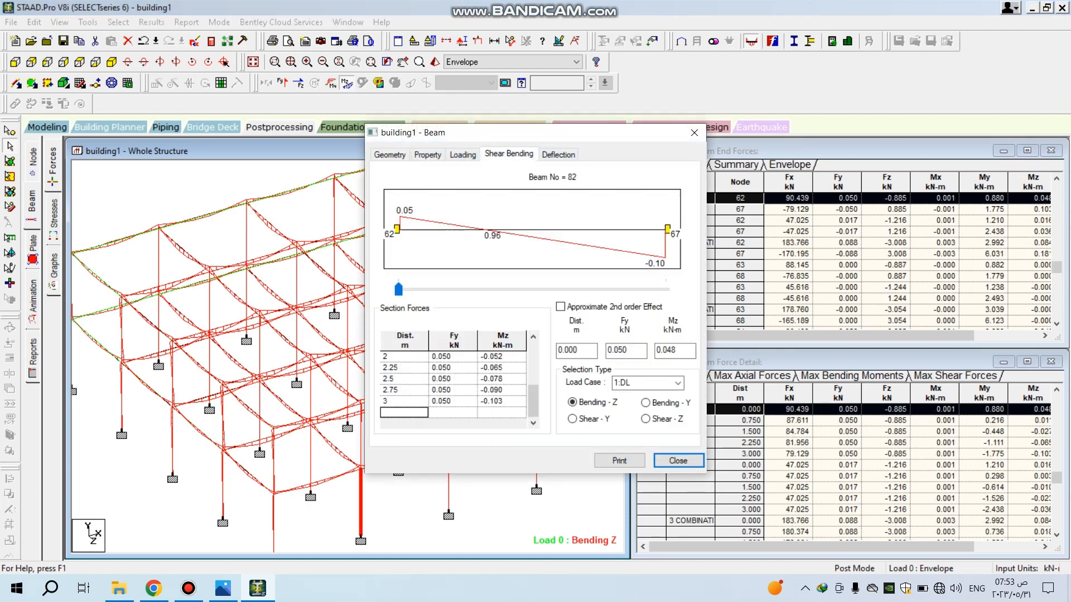
left_click(559, 155)
left_click(462, 155)
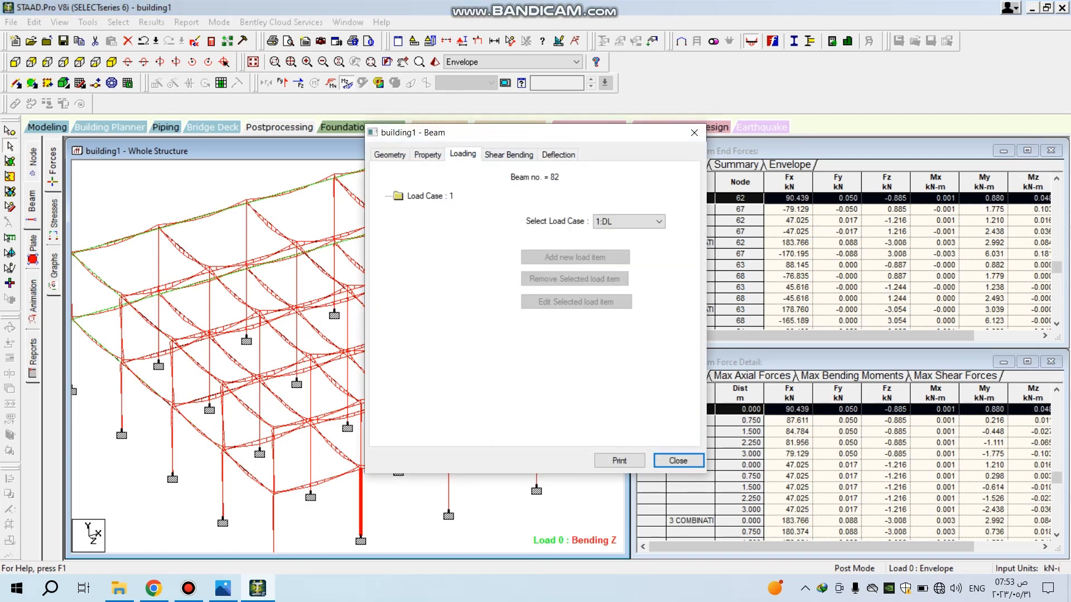
left_click(427, 154)
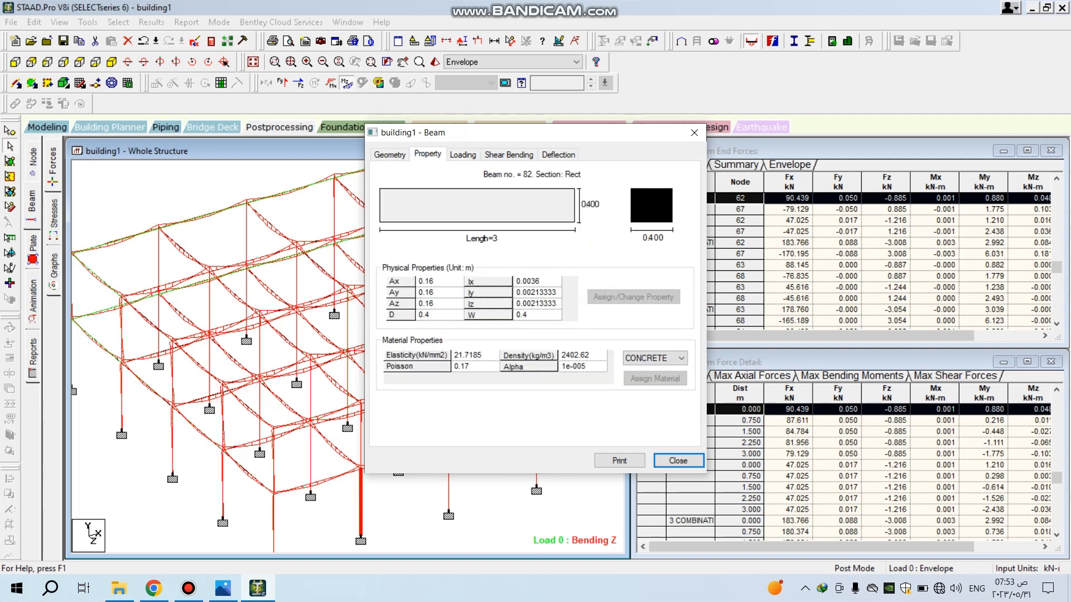
left_click(509, 155)
left_click(558, 155)
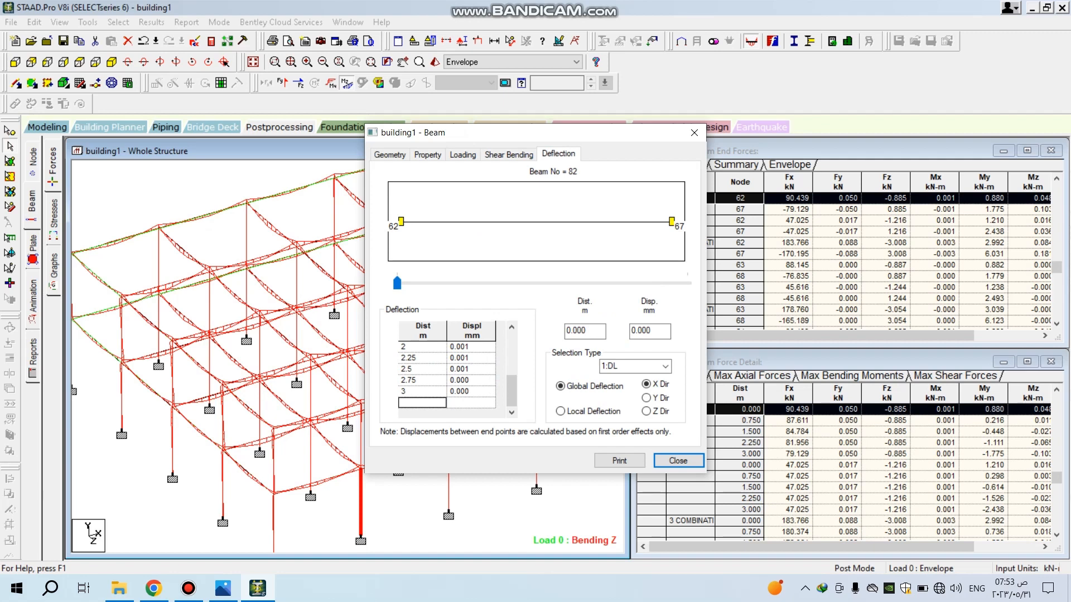
- Close the column 82 details, inspect the geometry of ground-storey column 65 between nodes 48 and 53, and clear the selection
left_click(678, 461)
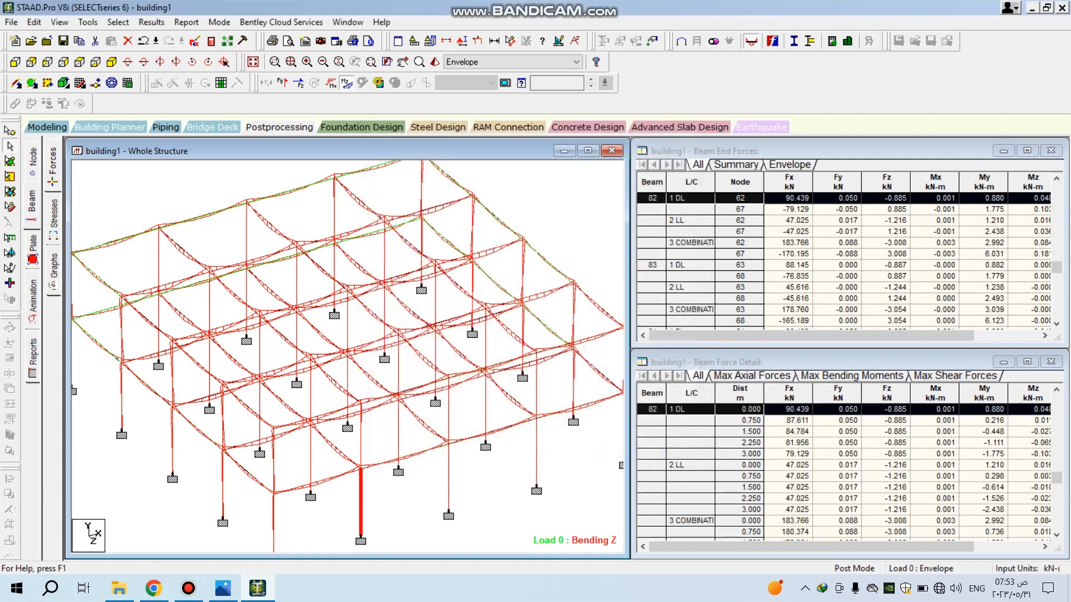
scroll(348, 357, "down", 3)
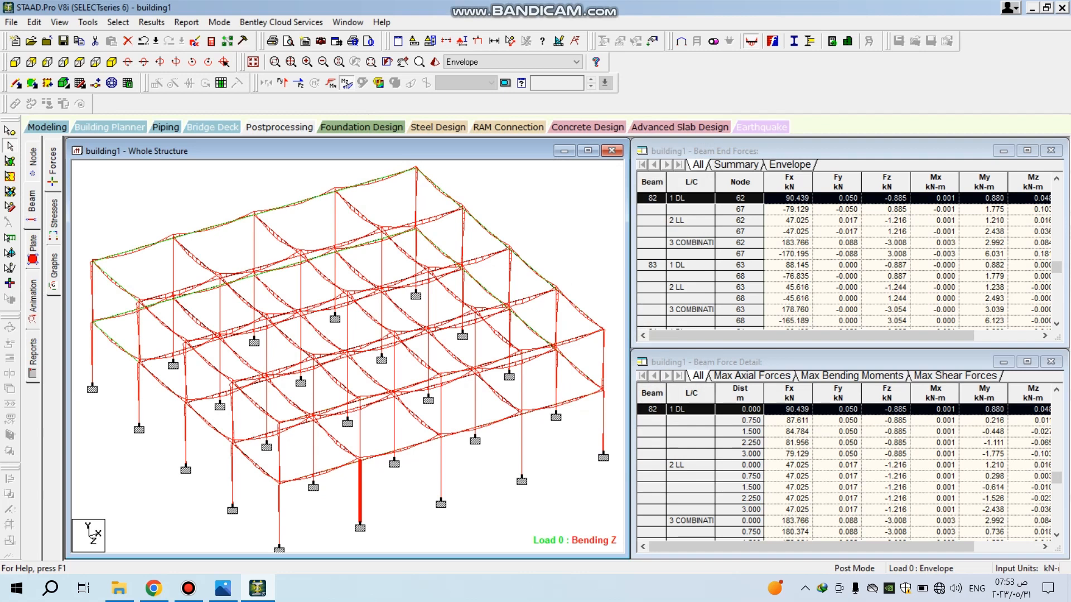
double_click(394, 434)
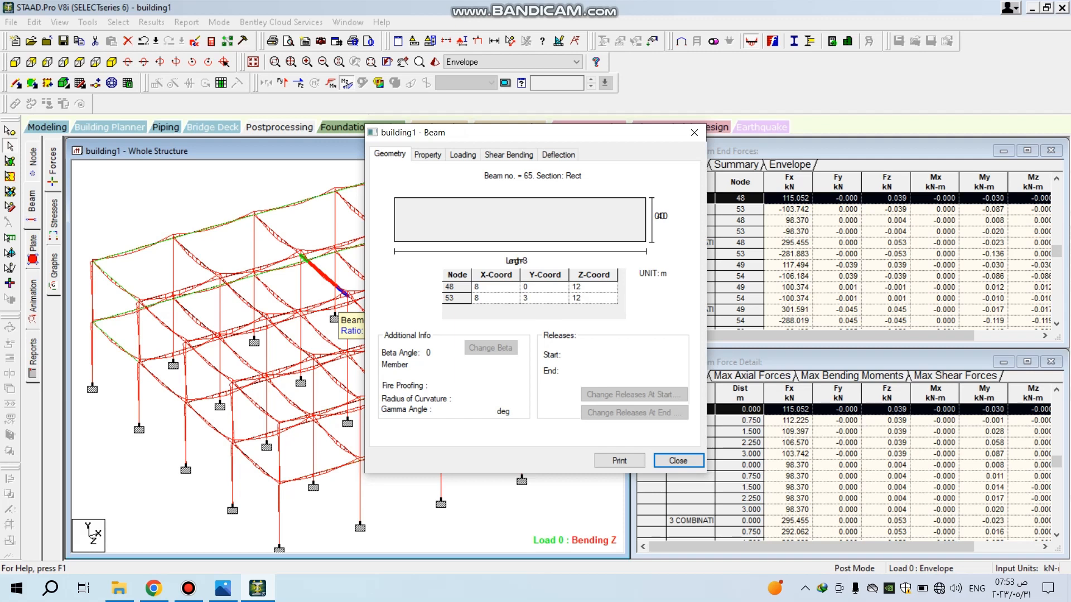
left_click(693, 132)
left_click(538, 209)
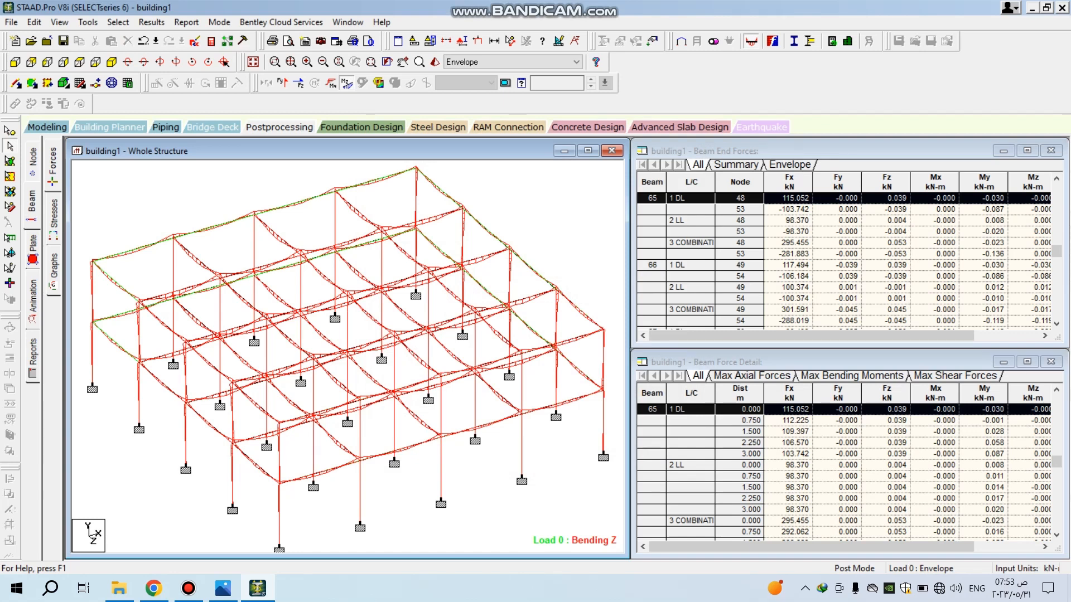
- Return to modeling and open the concrete design setup with ACI 318 2011 as the current code
left_click(46, 127)
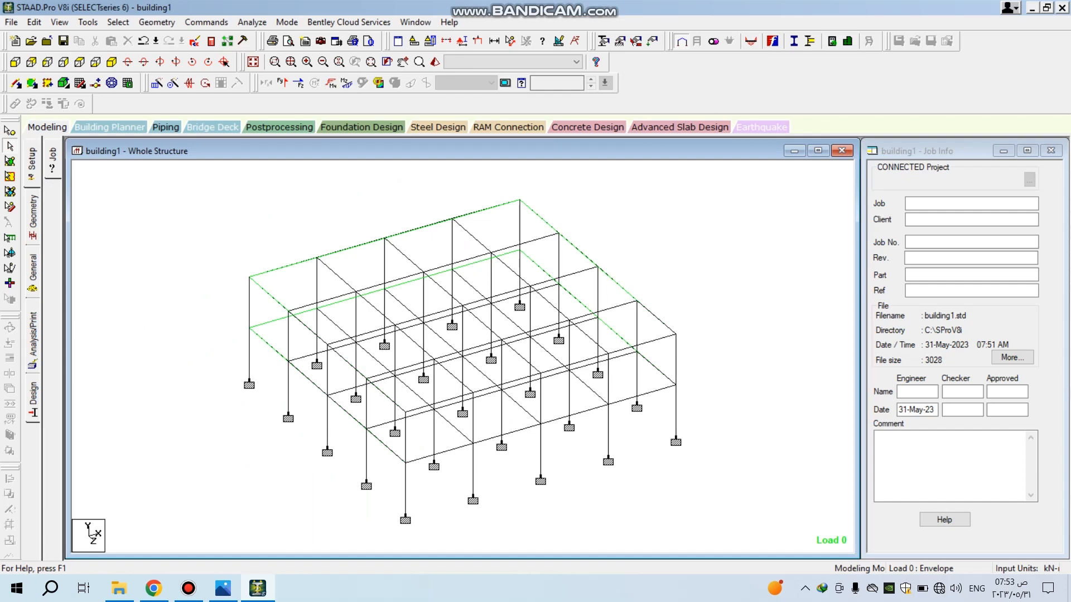
left_click(32, 339)
left_click(604, 443)
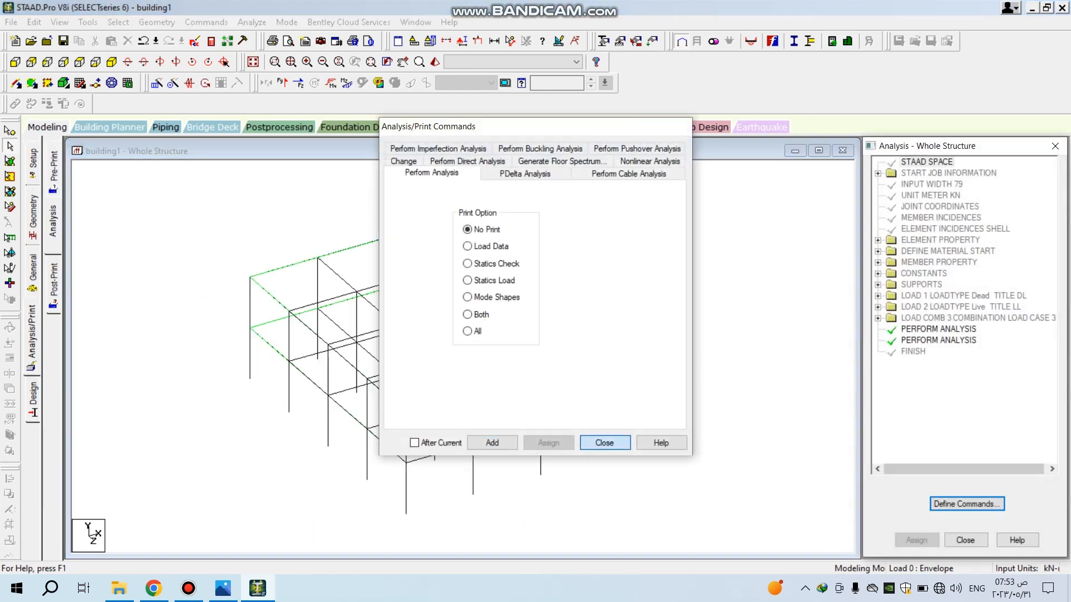
left_click(33, 398)
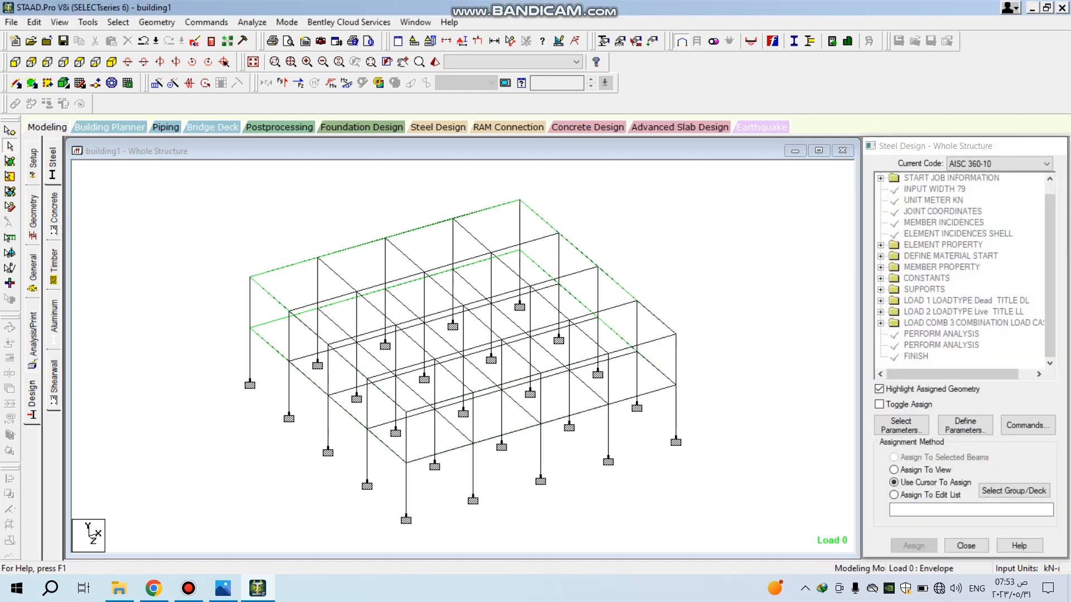
left_click(53, 212)
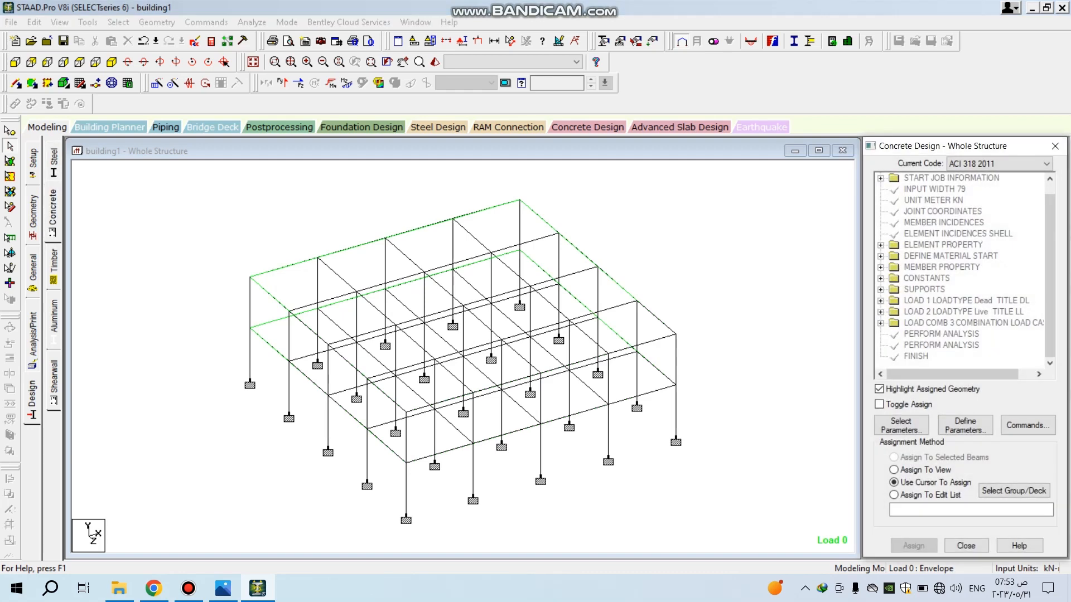
left_click(1020, 164)
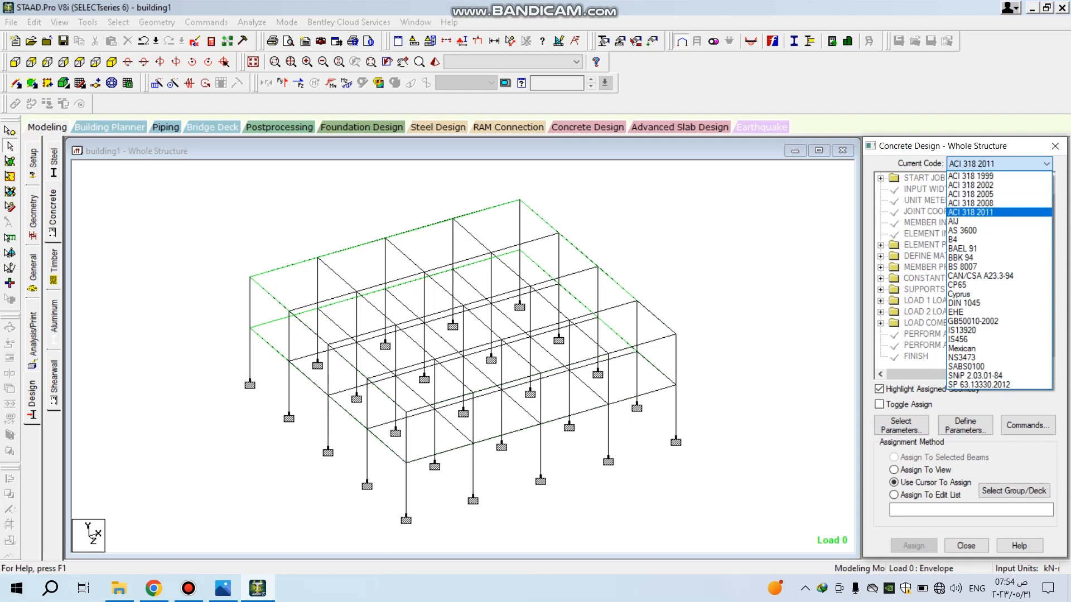
left_click(971, 212)
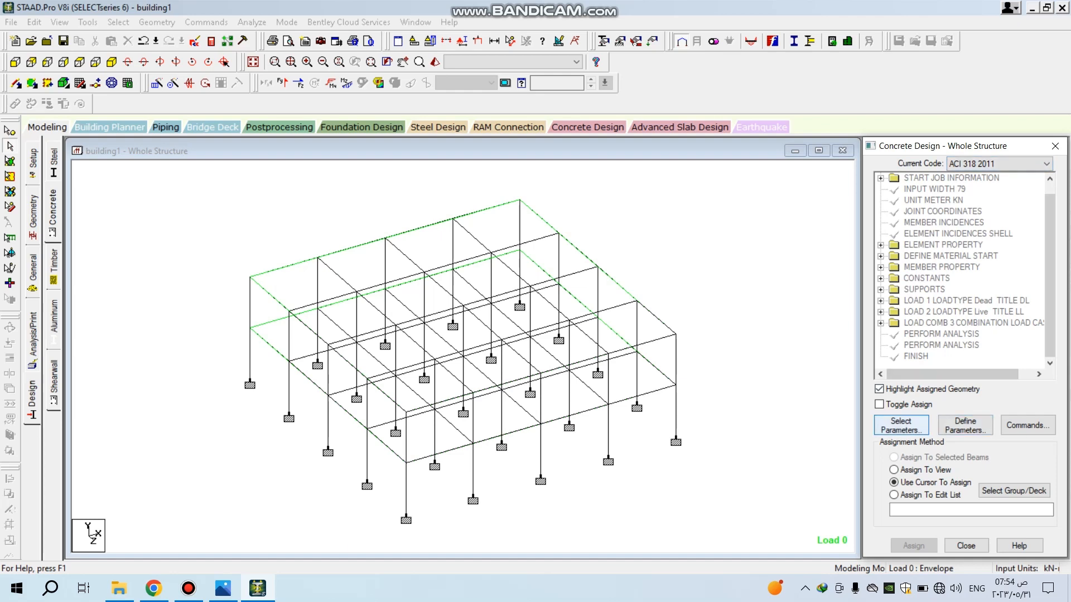
- Open the concrete design parameter selection and remove all parameters from the selected set
left_click(901, 425)
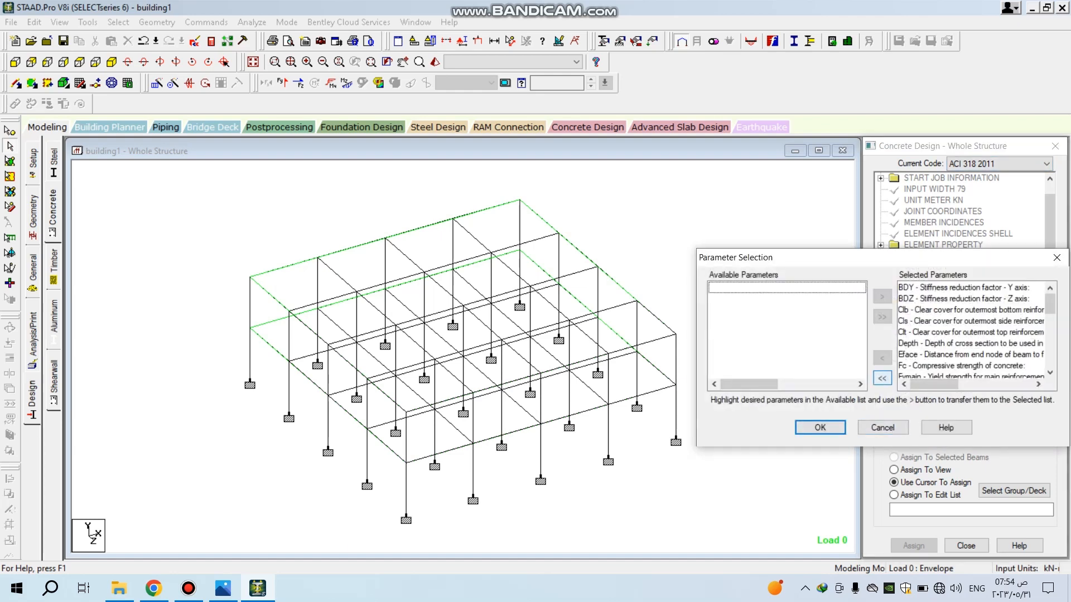
left_click(882, 378)
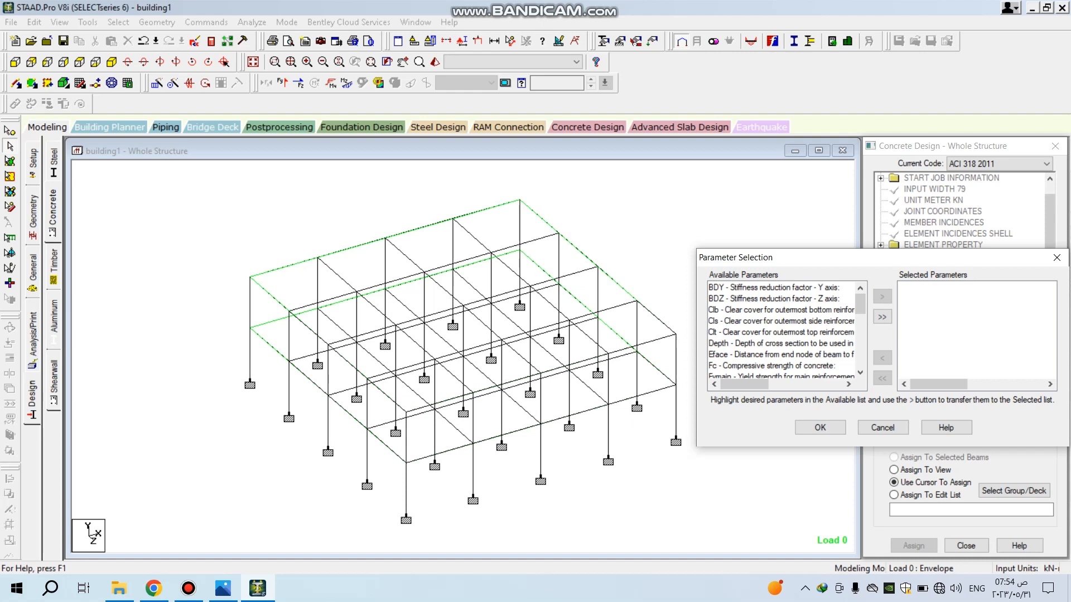
double_click(781, 310)
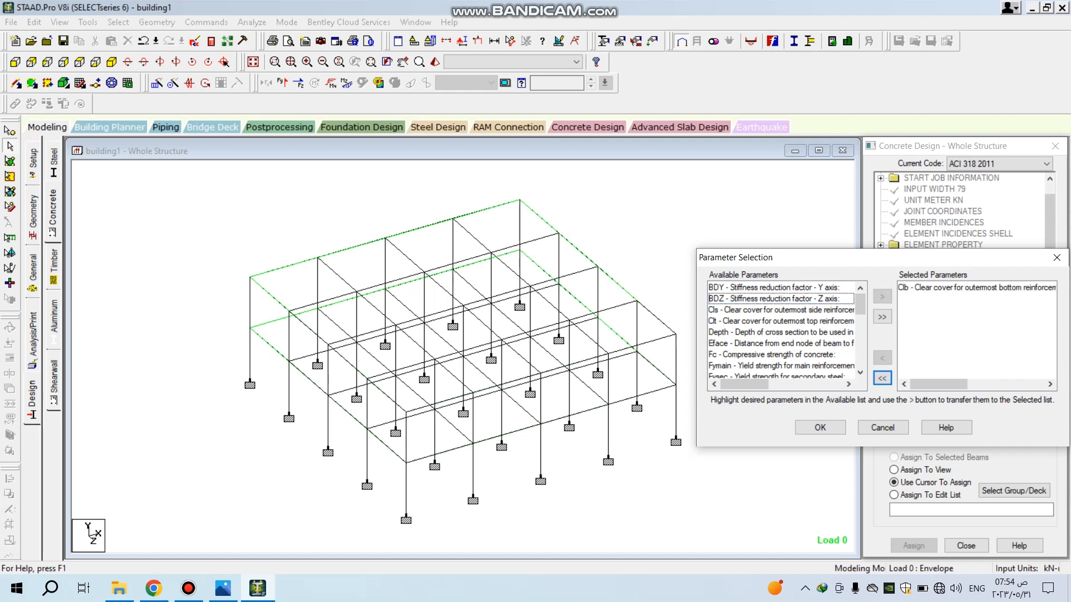
left_click(976, 288)
left_click(882, 378)
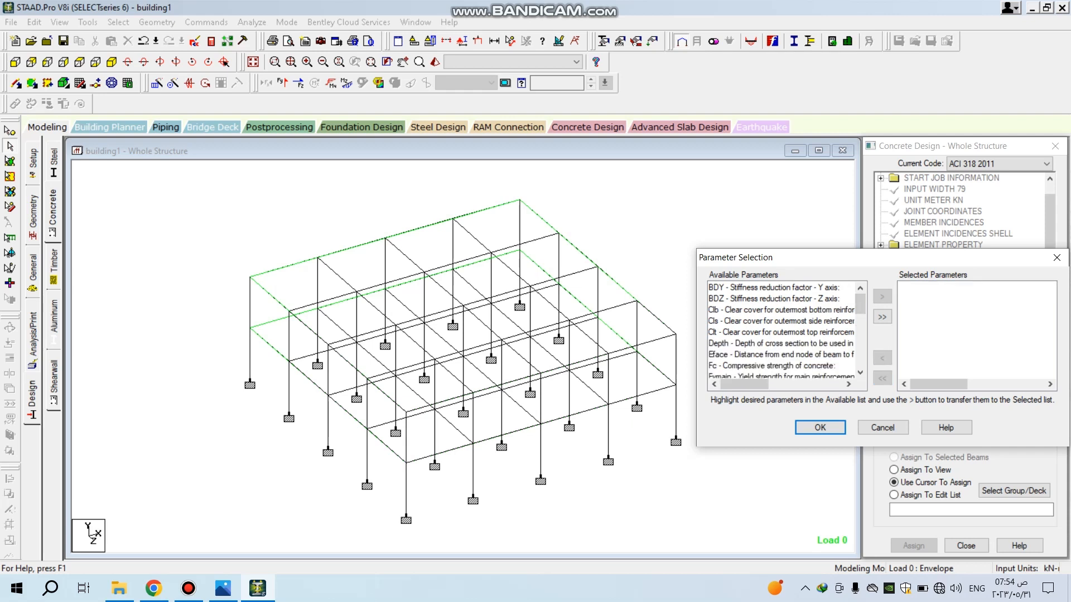
- Choose Clb, Clt, Fc, Fymain and Fysec as the concrete design parameters and confirm the selection
double_click(781, 310)
double_click(780, 321)
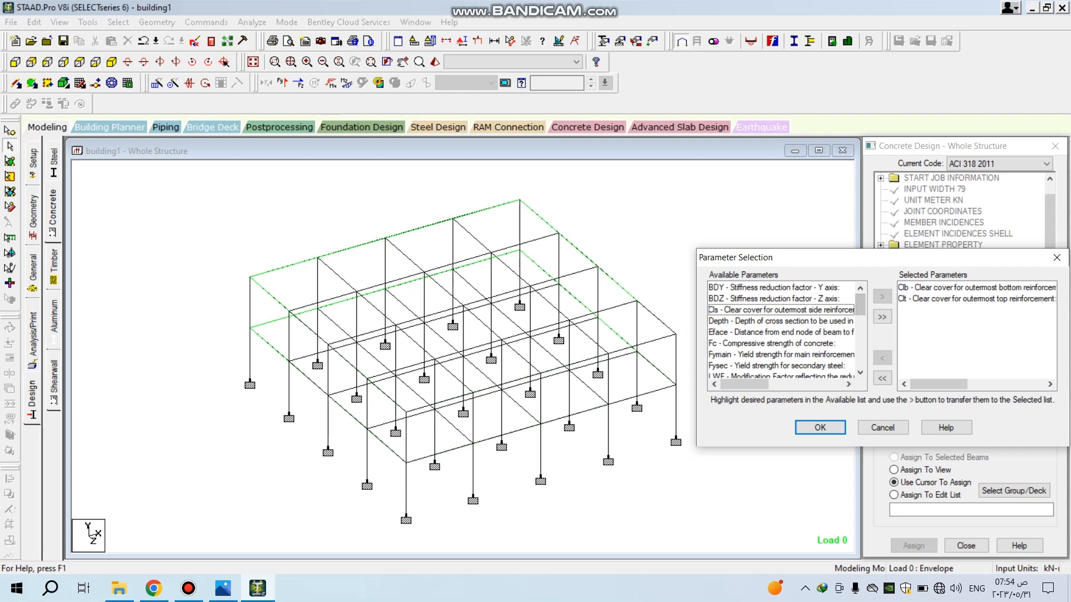
double_click(781, 343)
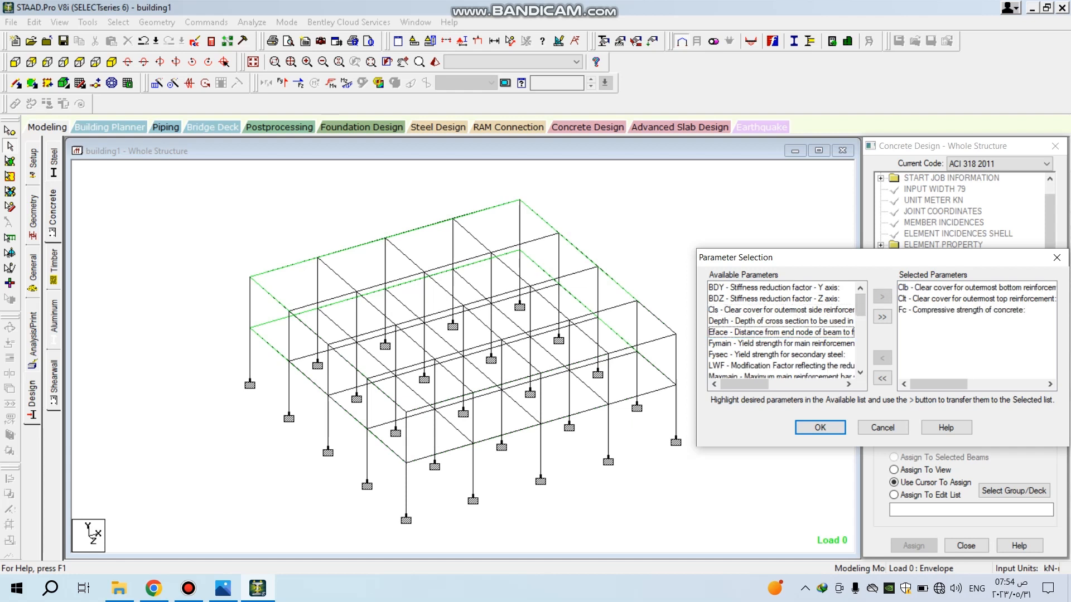
double_click(780, 344)
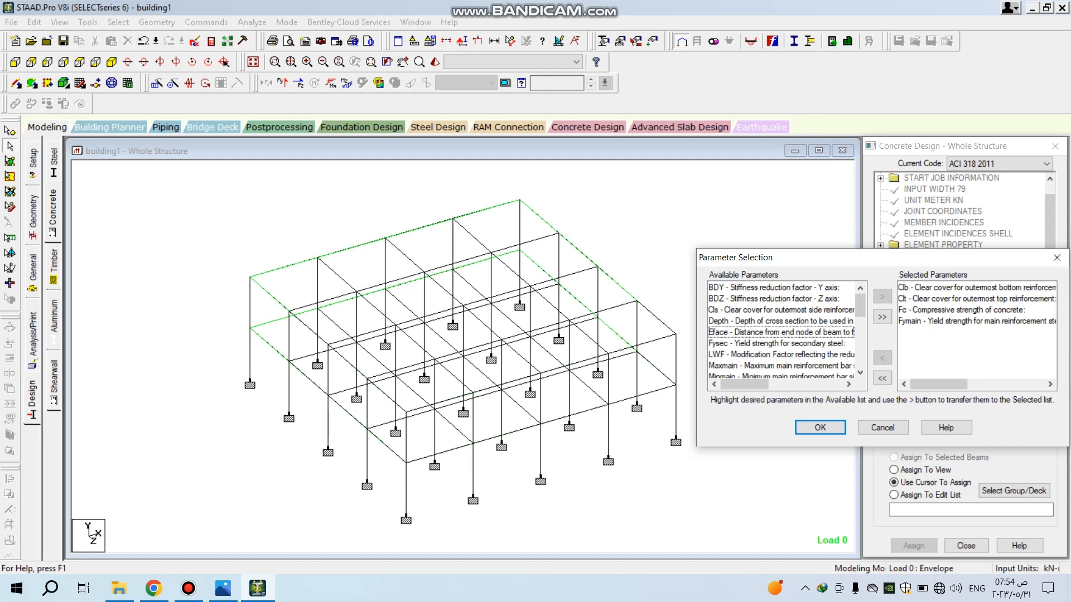
double_click(781, 343)
scroll(781, 334, "down", 2)
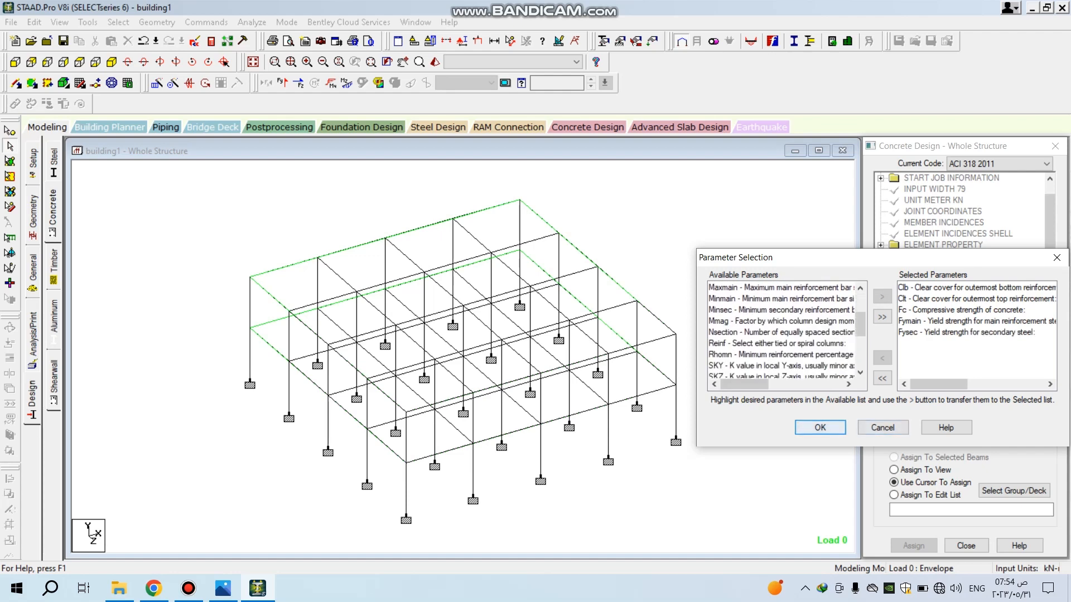
left_click(820, 427)
- Define the clear covers for the outermost bottom and top reinforcement, CLB and CLT, as 0.025 m each
left_click(965, 425)
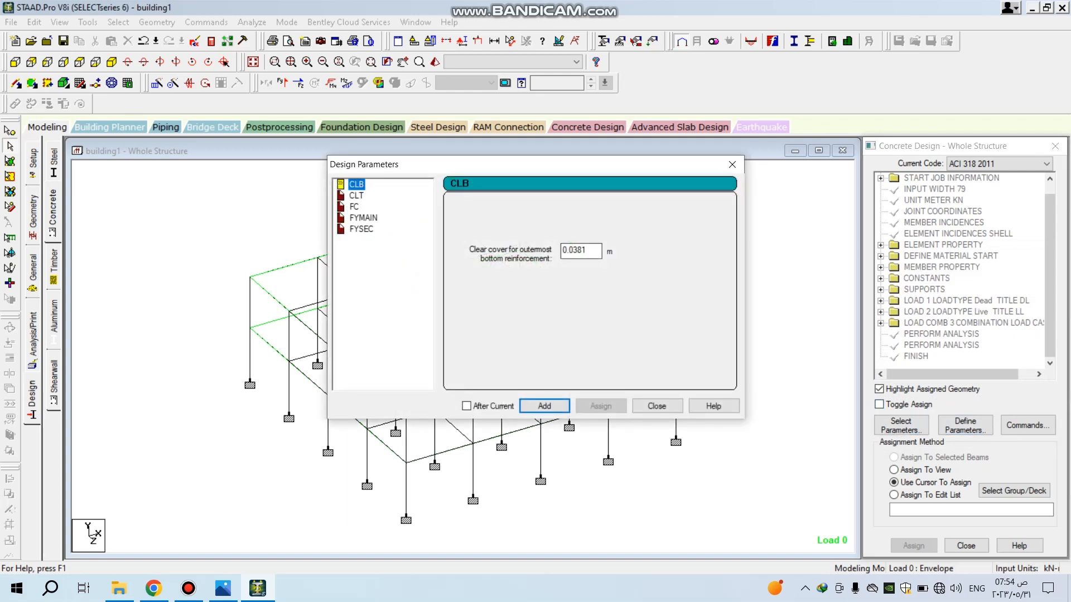
left_click_drag(573, 250, 585, 250)
type("25")
left_click(544, 406)
left_click(356, 195)
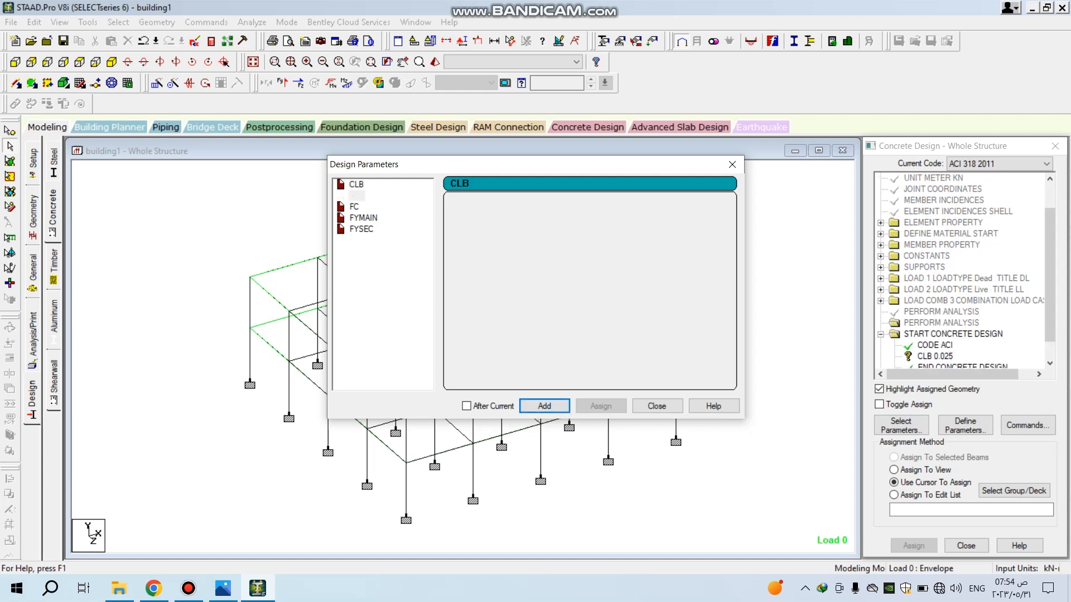
left_click_drag(572, 249, 585, 250)
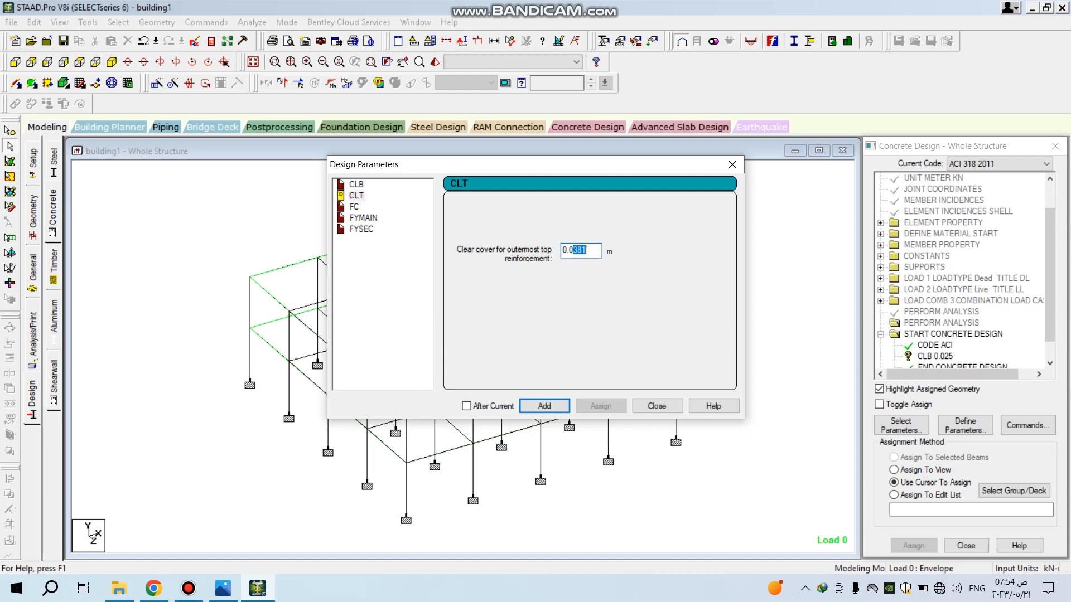
type("25")
key("Return")
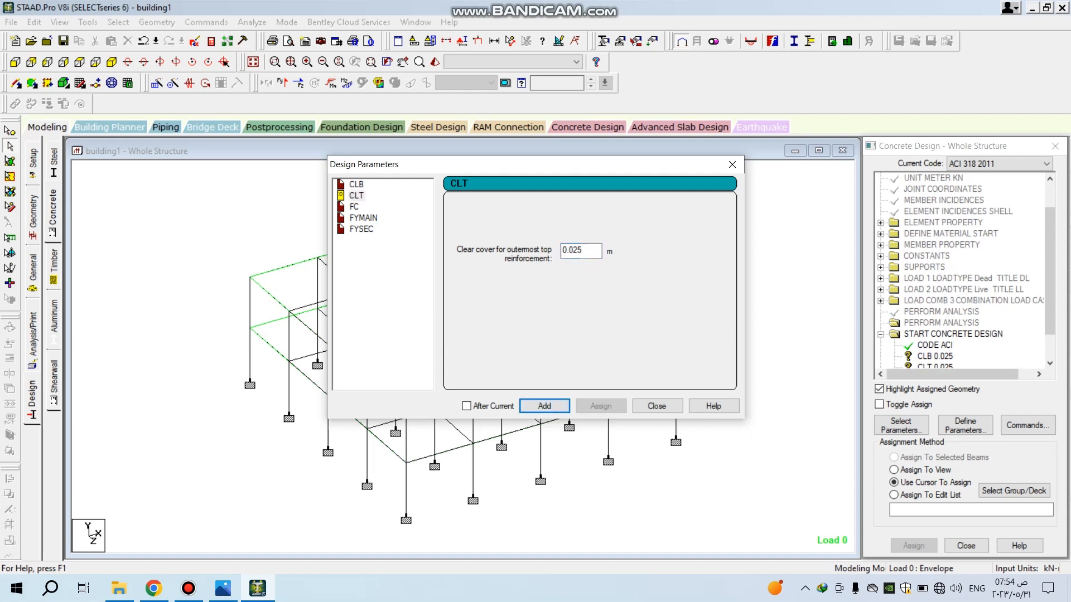
- Define the concrete compressive strength FC as 25579.2 kN/m2
left_click(354, 207)
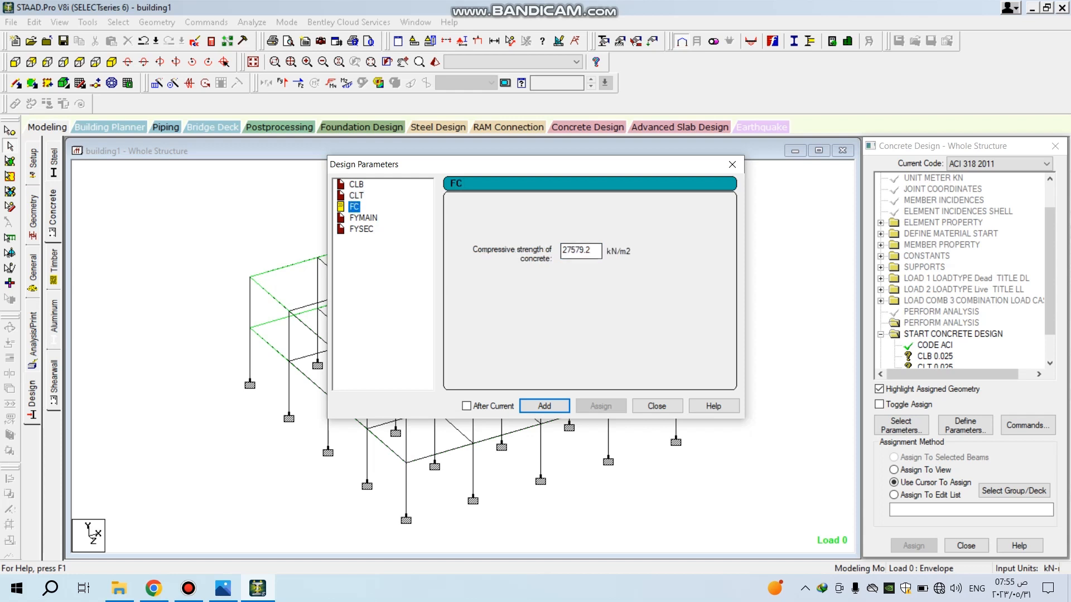
left_click_drag(567, 250, 572, 251)
type("5")
left_click(544, 406)
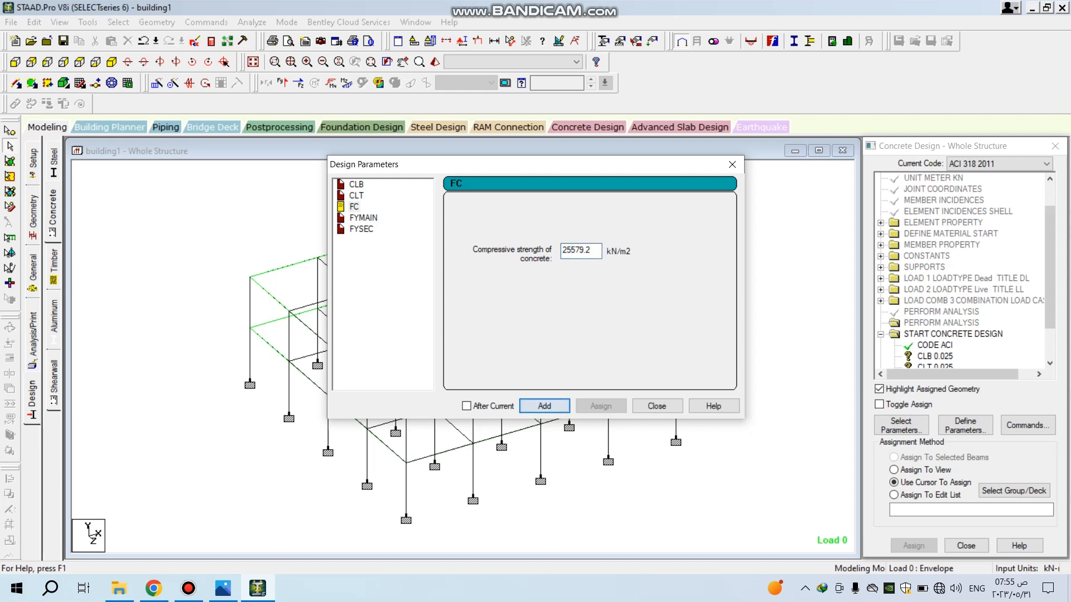
- Add the main and secondary steel yield strengths, FYMAIN and FYSEC, at 413688 kN/m2 each and close the parameter definitions
left_click(363, 218)
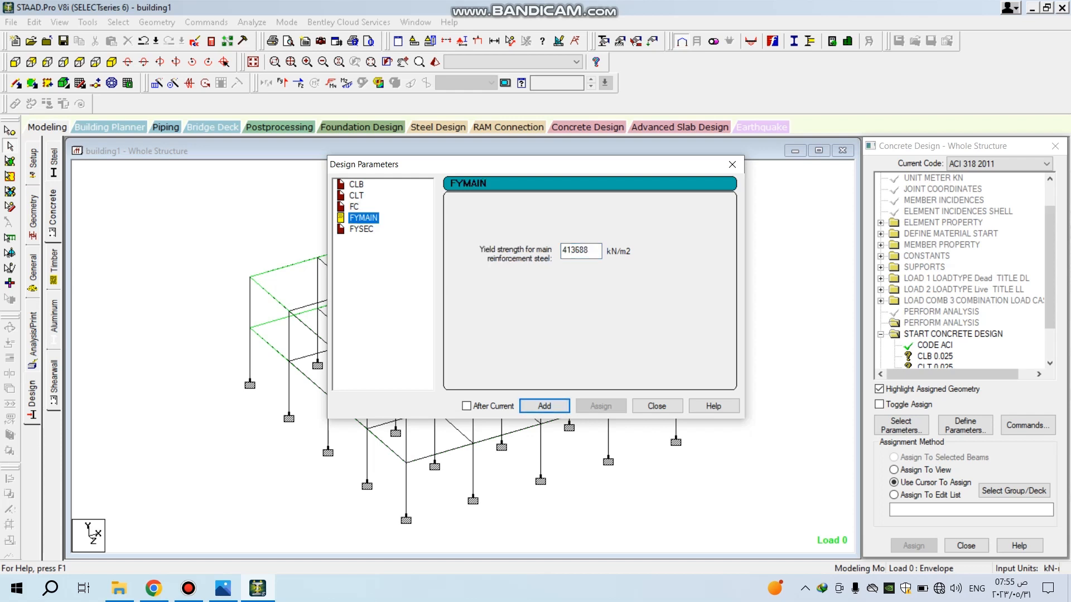
left_click(545, 406)
left_click(361, 229)
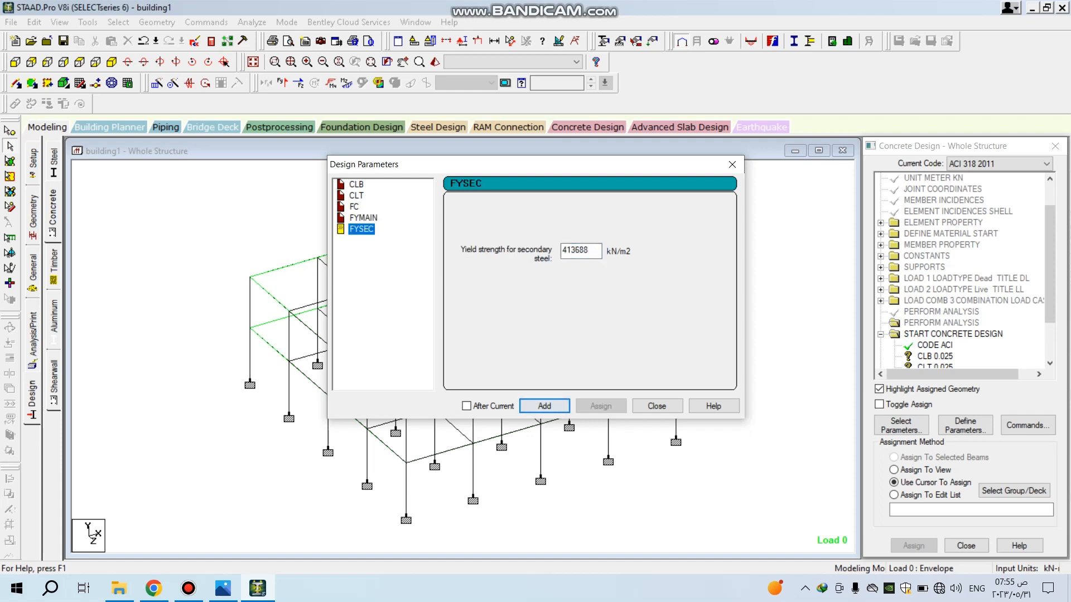
left_click(545, 406)
left_click(657, 406)
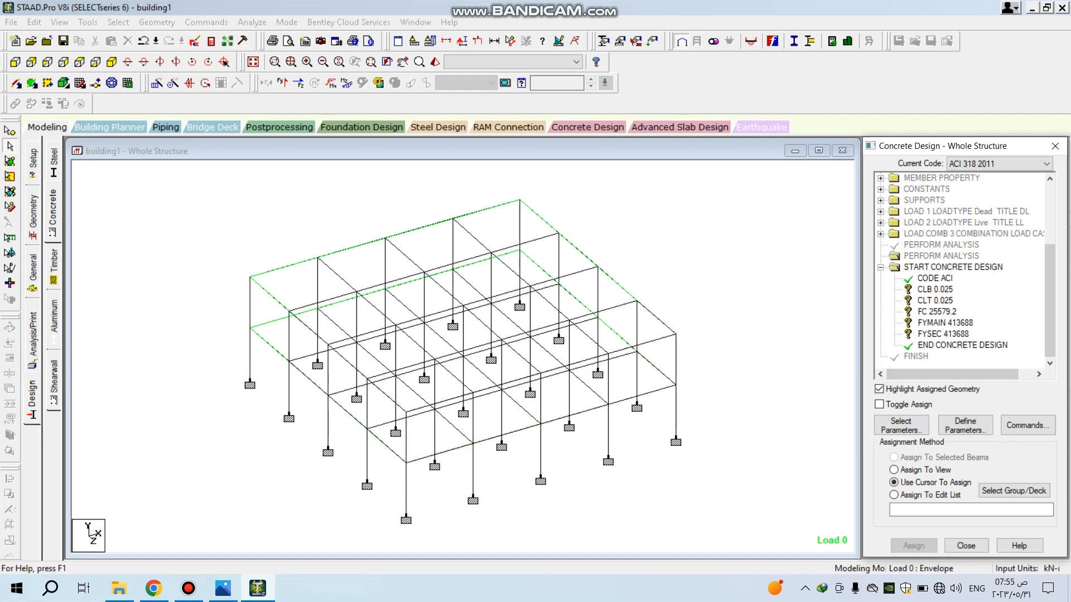
left_click(935, 290)
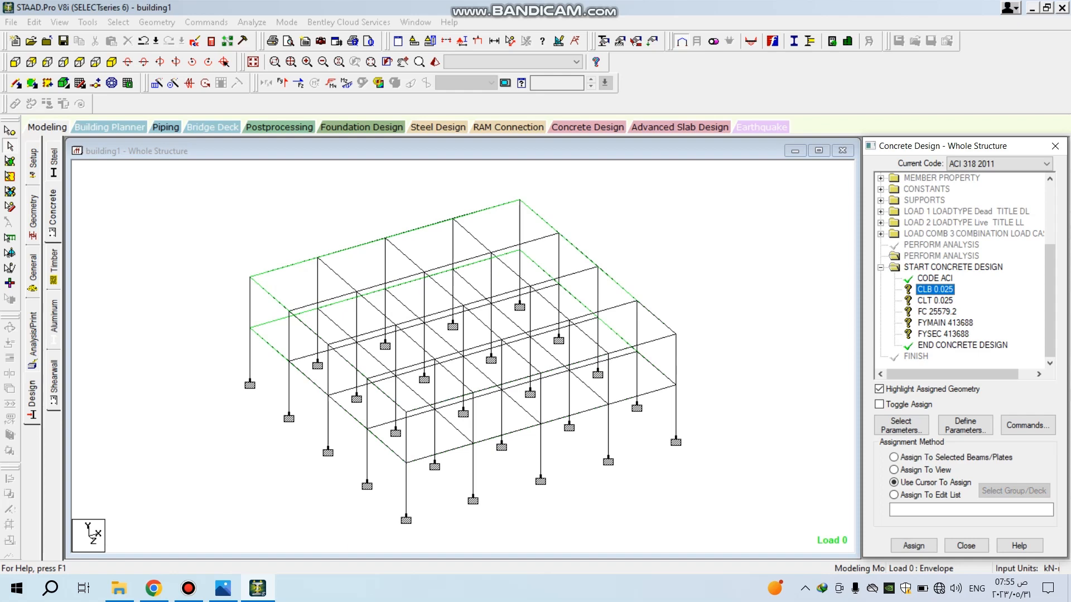
left_click(935, 300)
left_click(934, 290)
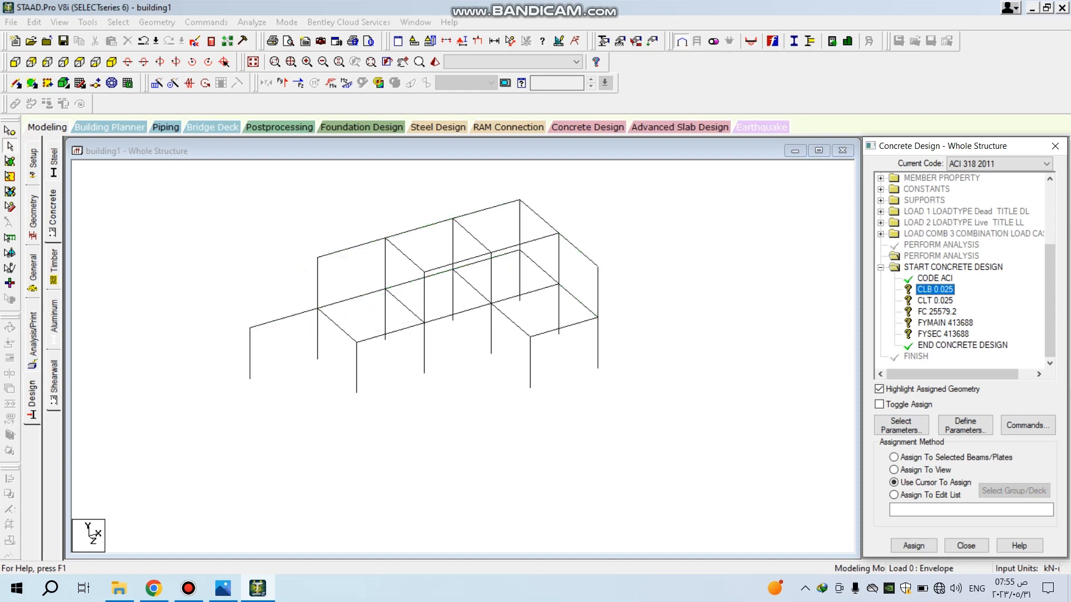
left_click(935, 301)
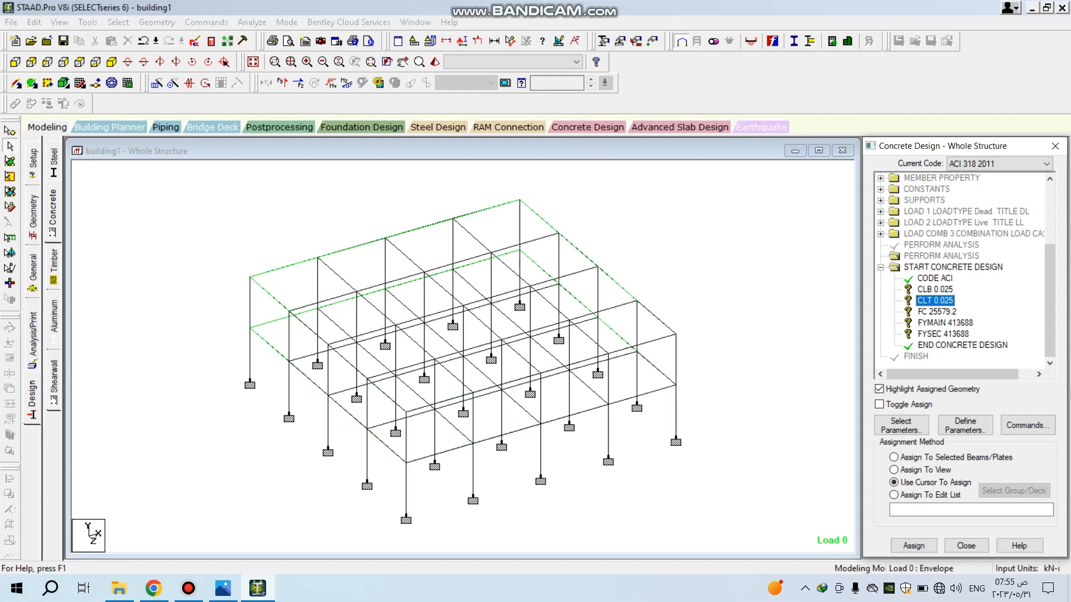
left_click(935, 290)
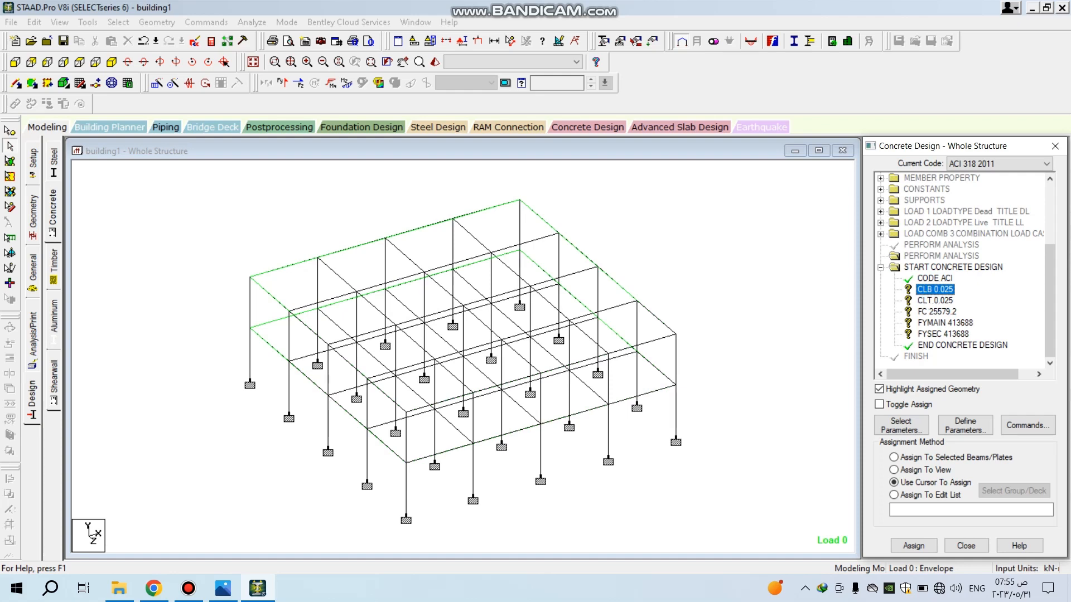
left_click(934, 301)
left_click(935, 289)
left_click(935, 301)
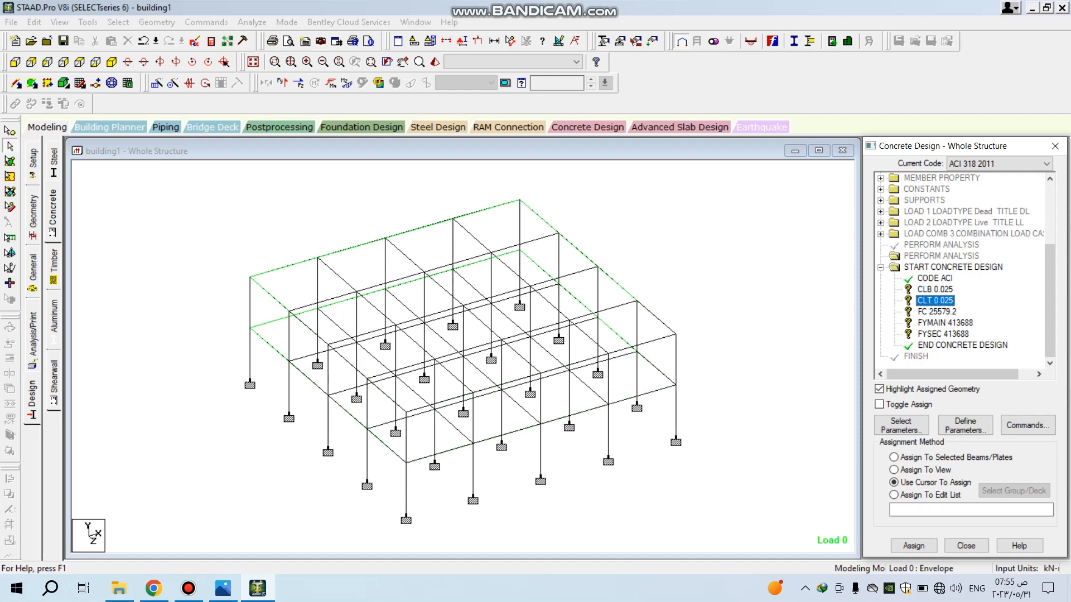
- Assign the bottom clear cover CLB 0.025 to all slab plates of the building
left_click(934, 290)
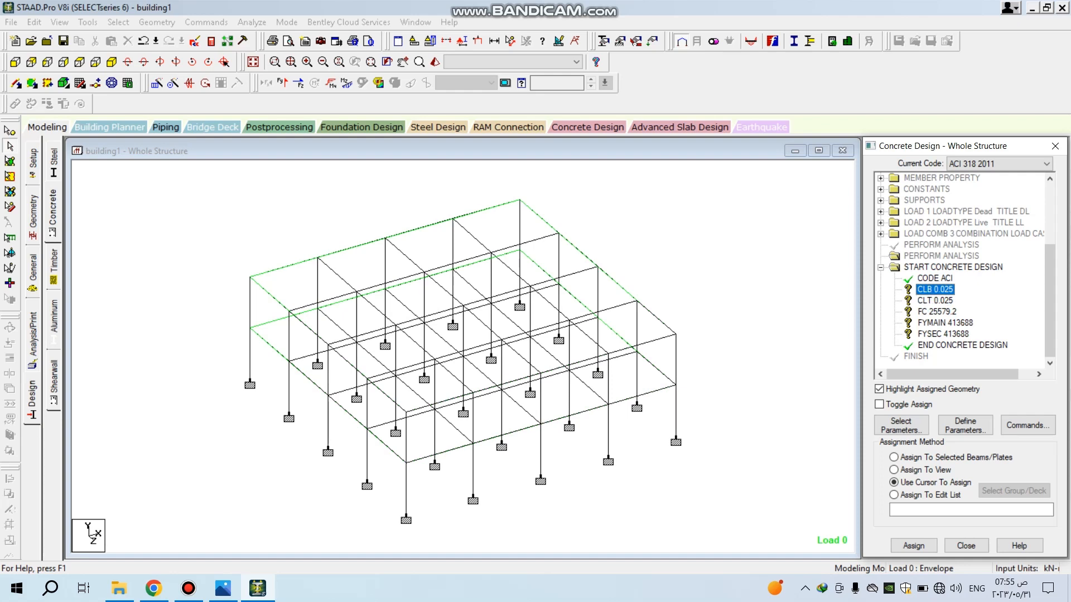
left_click(10, 161)
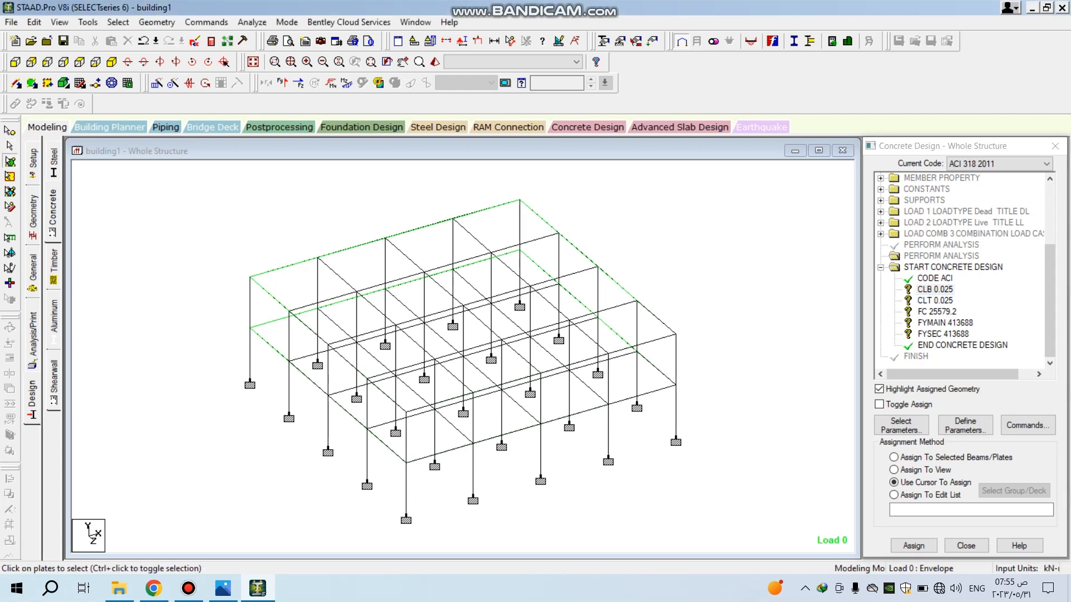
key("ctrl+a")
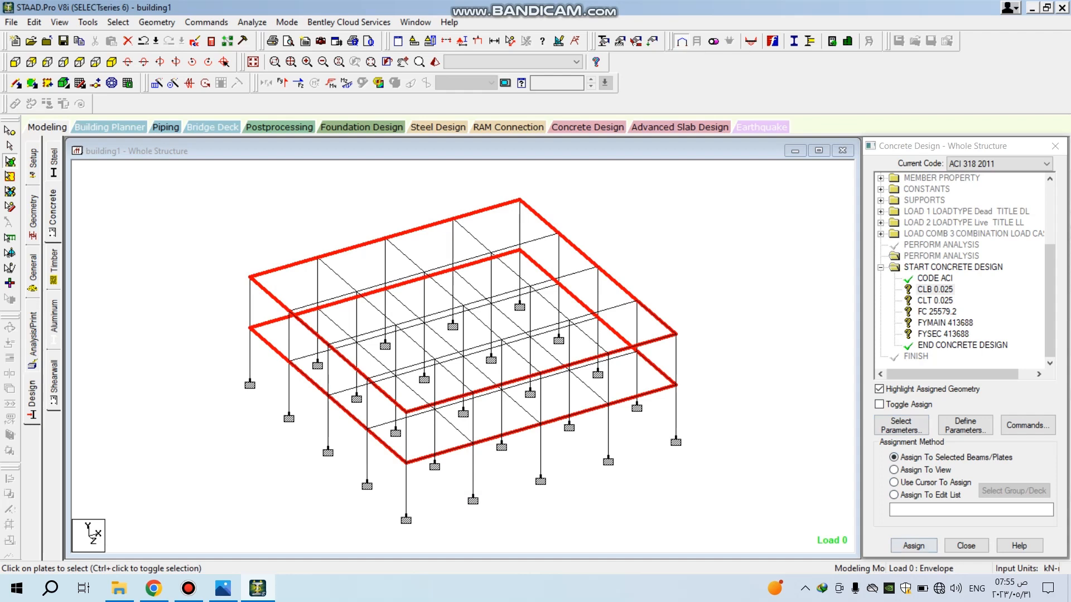
left_click(914, 545)
left_click(973, 385)
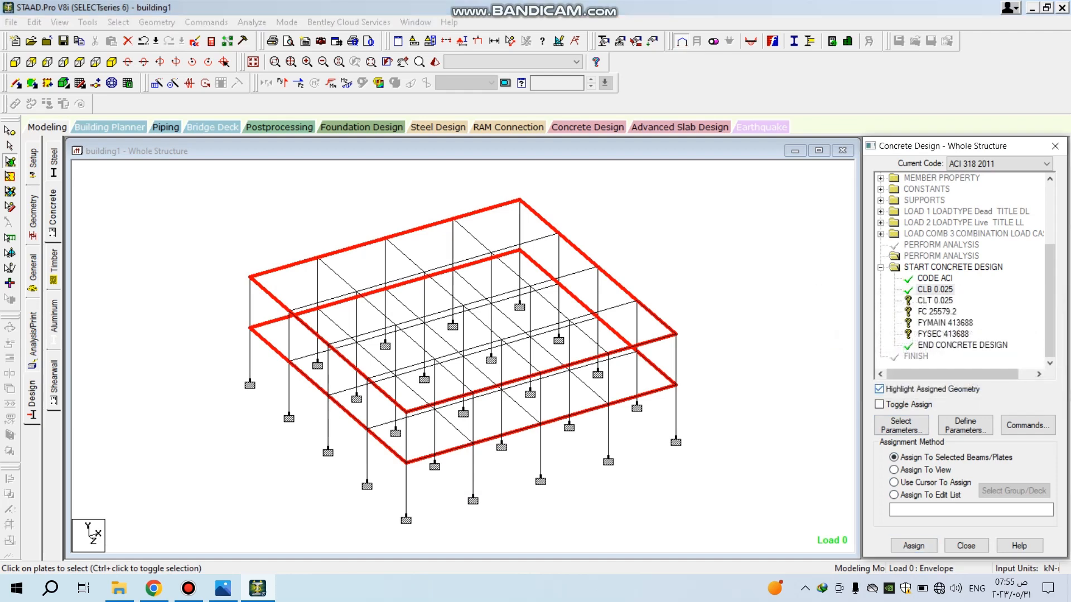
- Assign the top clear cover CLT 0.025 to all slab plates of the building
left_click(935, 301)
left_click(742, 251)
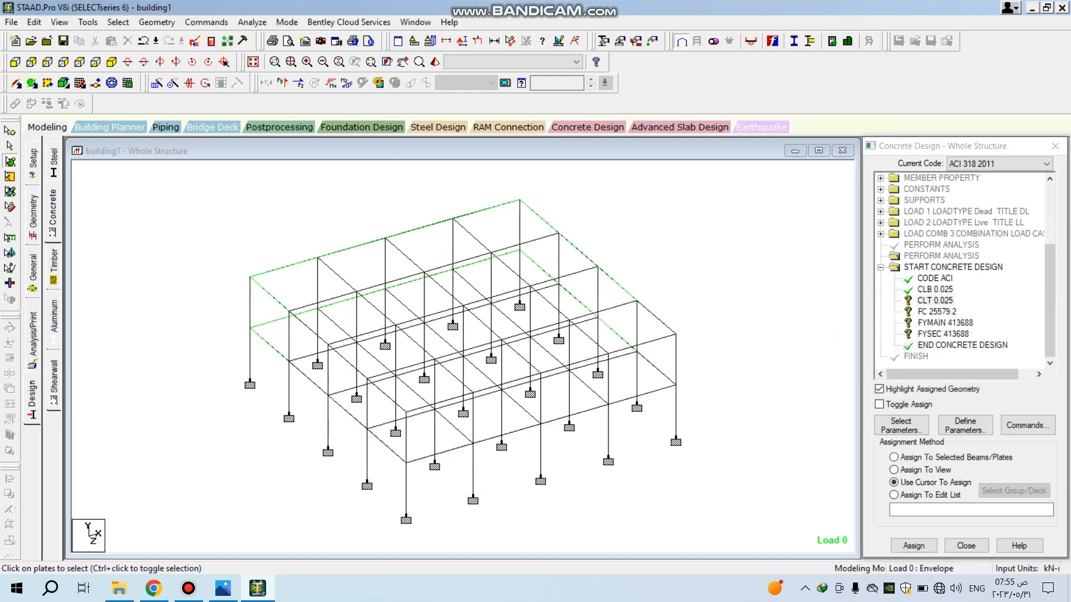
key("ctrl+a")
left_click(913, 545)
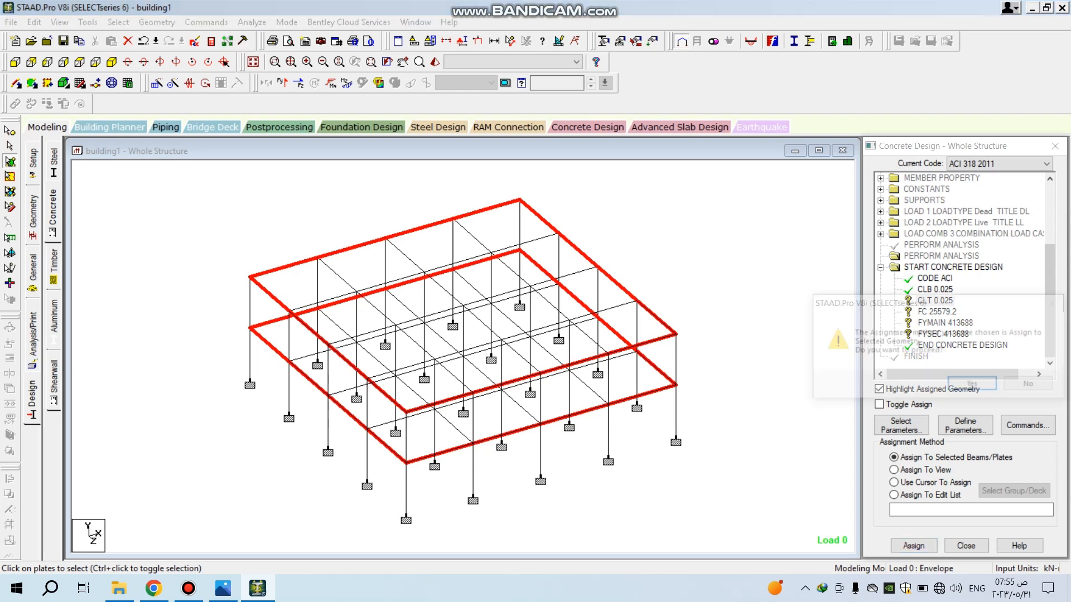
left_click(973, 385)
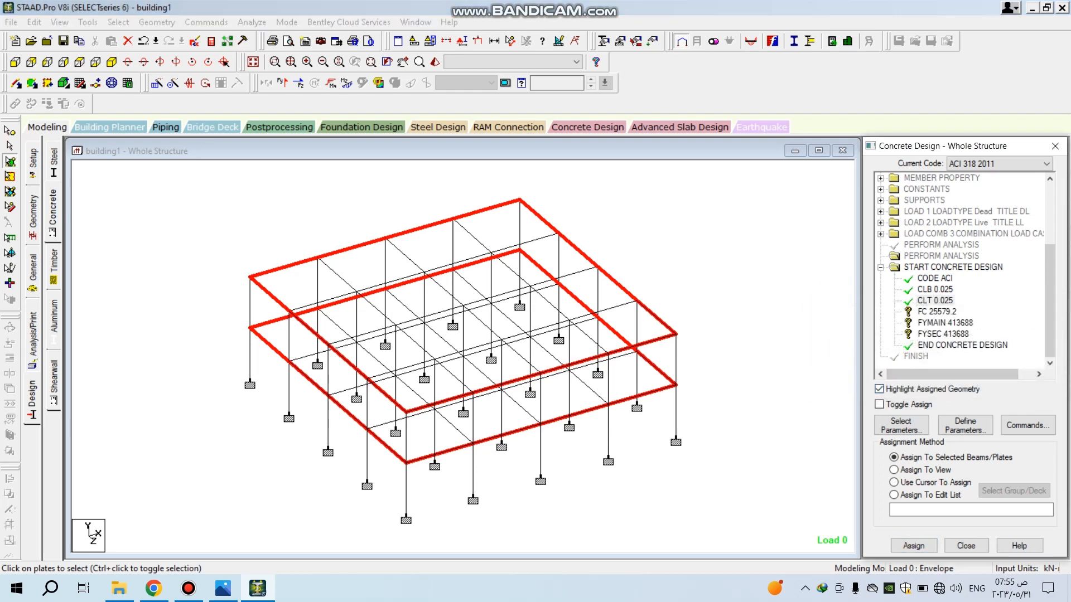
- Assign the concrete compressive strength FC 25579.2 to all slab plates
left_click(936, 312)
left_click(742, 263)
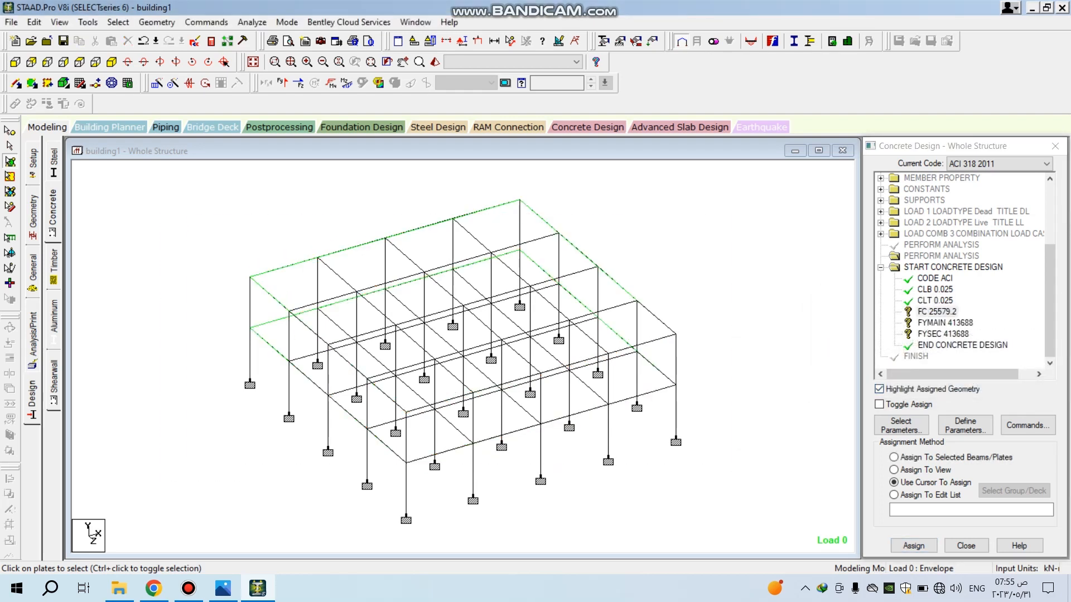
key("ctrl+a")
left_click(913, 546)
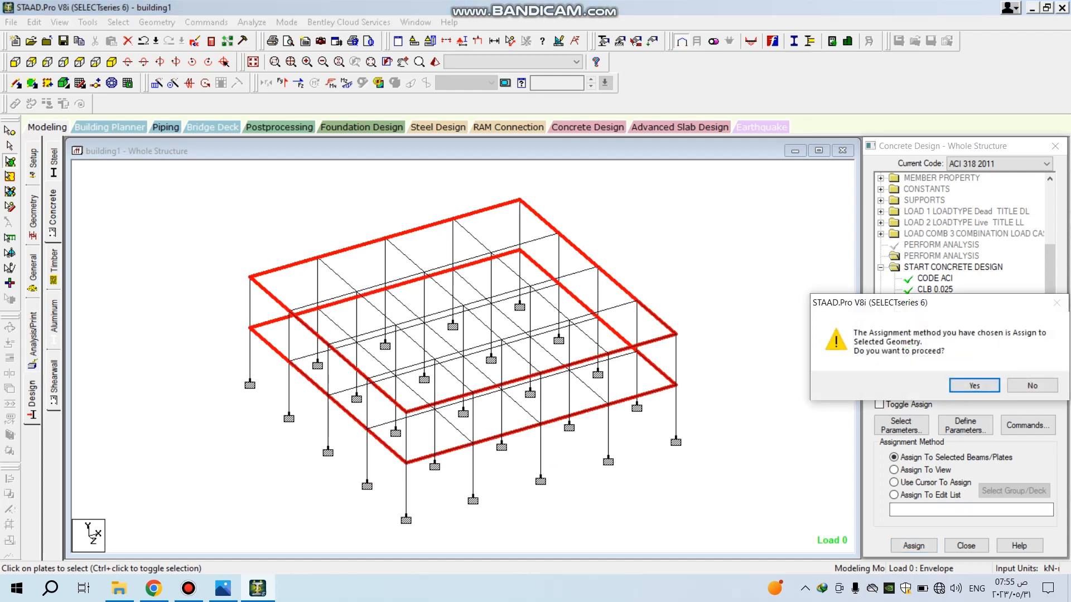
left_click(975, 385)
- Assign the main reinforcement yield strength FYMAIN 413688 to all slab plates
left_click(944, 323)
left_click(741, 262)
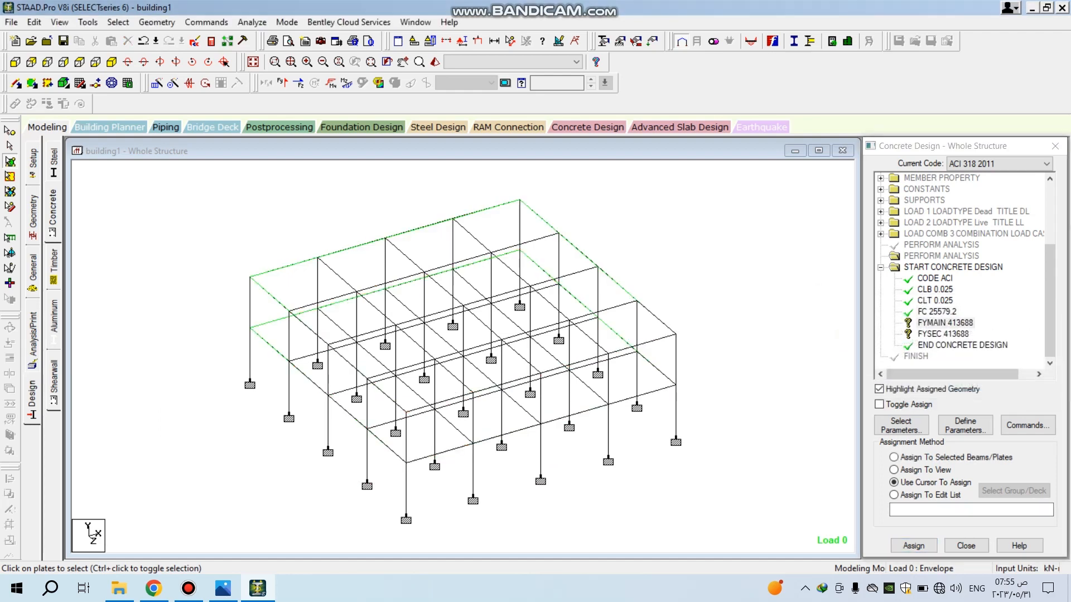
key("ctrl+a")
left_click(913, 546)
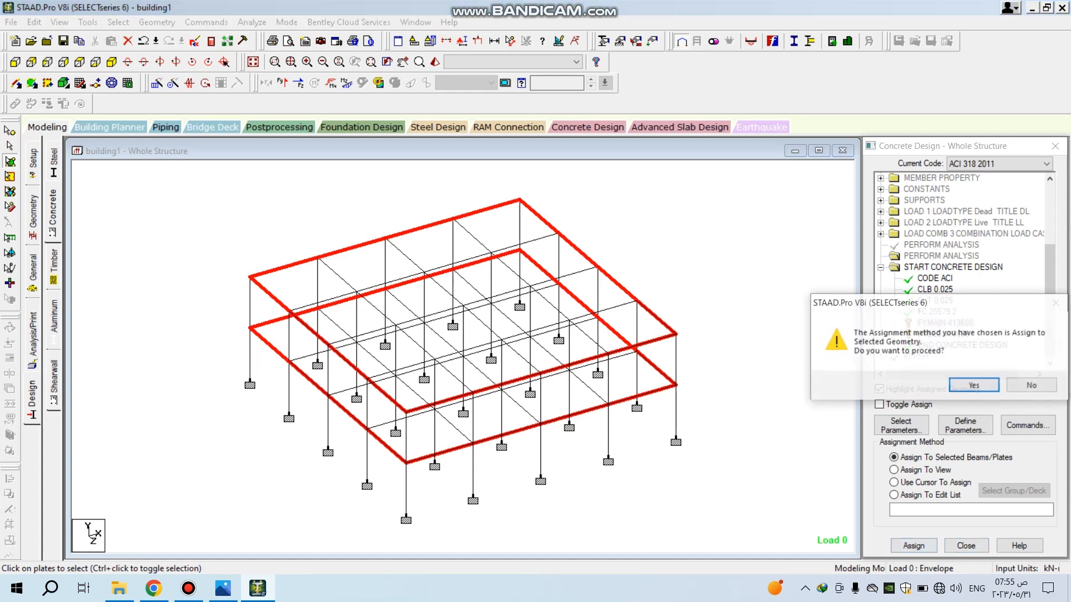
left_click(974, 385)
- Try to assign the secondary steel yield strength FYSEC 413688 to all slab plates
left_click(943, 334)
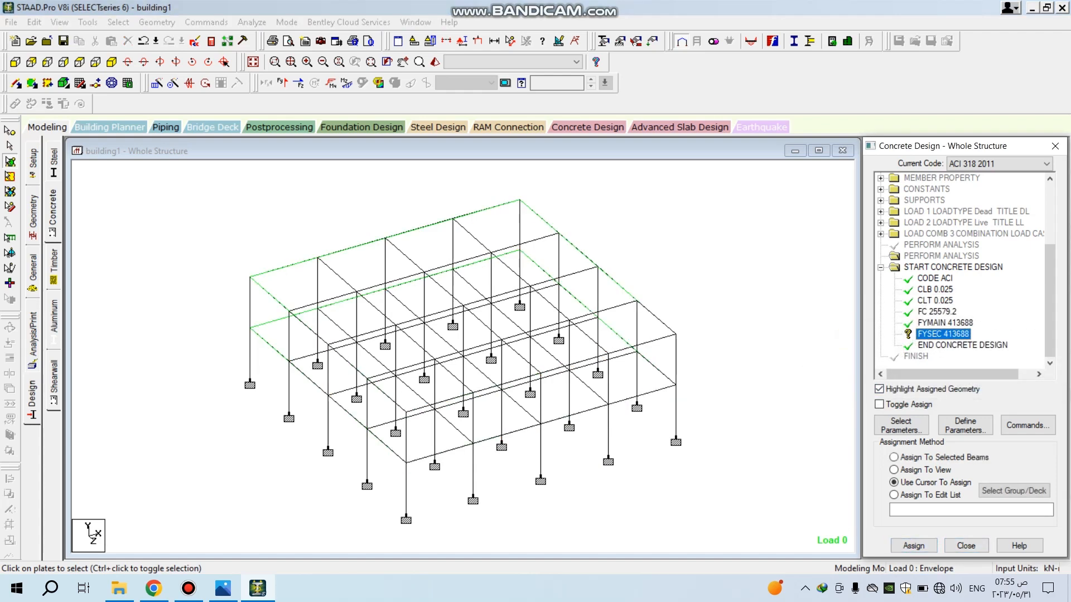
left_click(741, 262)
key("ctrl+a")
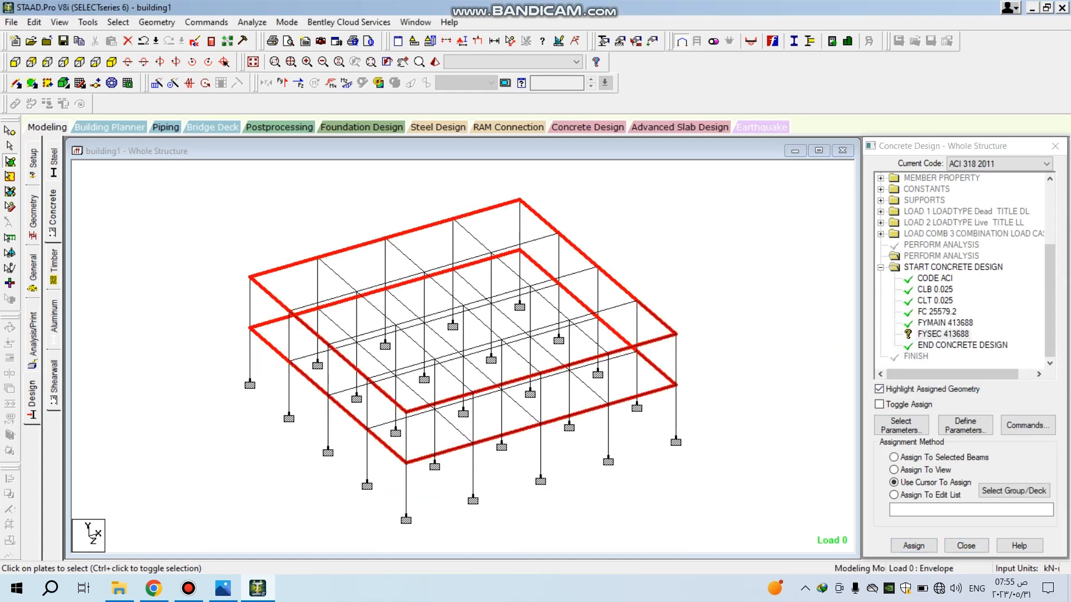
left_click(914, 546)
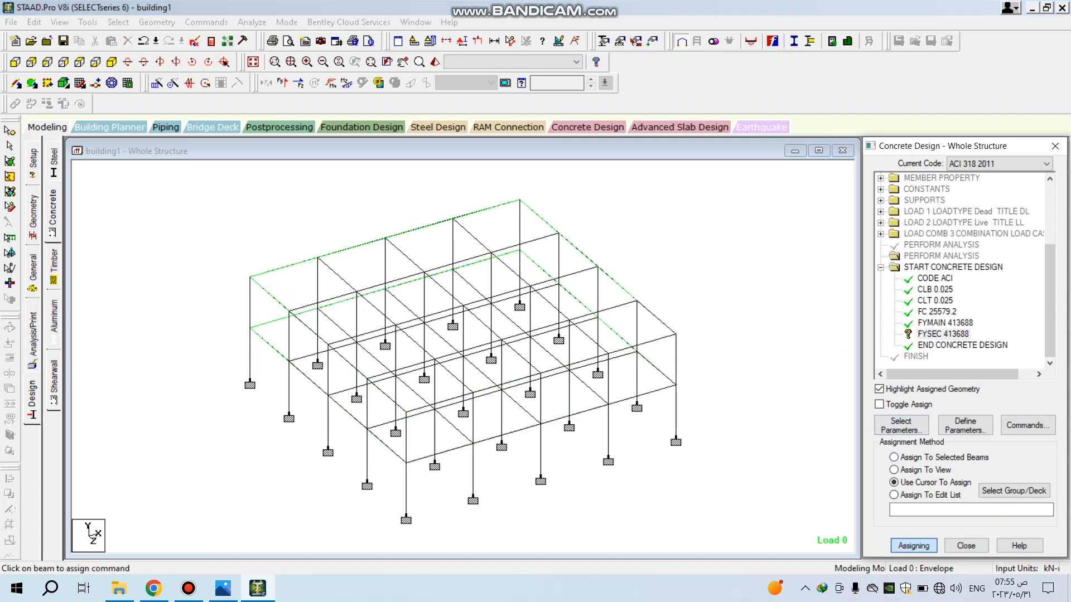
left_click(943, 334)
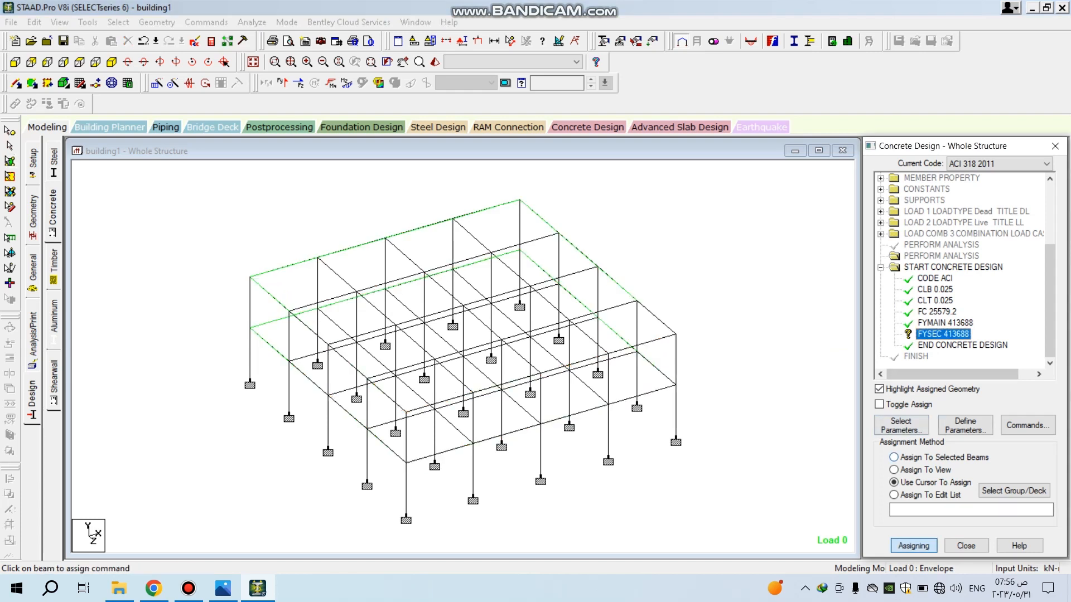
left_click(894, 457)
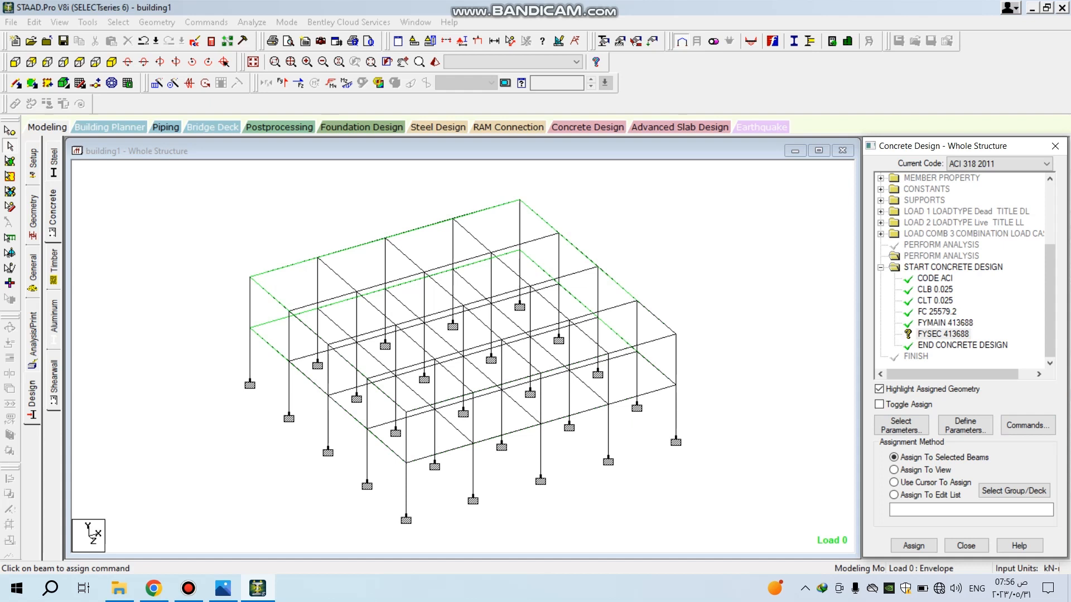
left_click(10, 147)
left_click(10, 161)
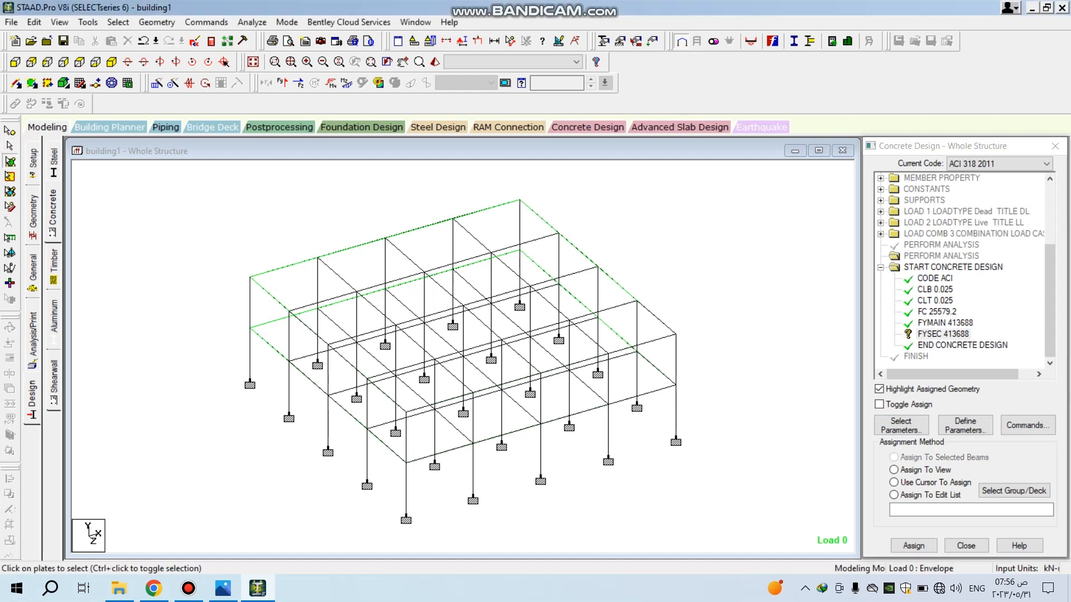
key("ctrl+a")
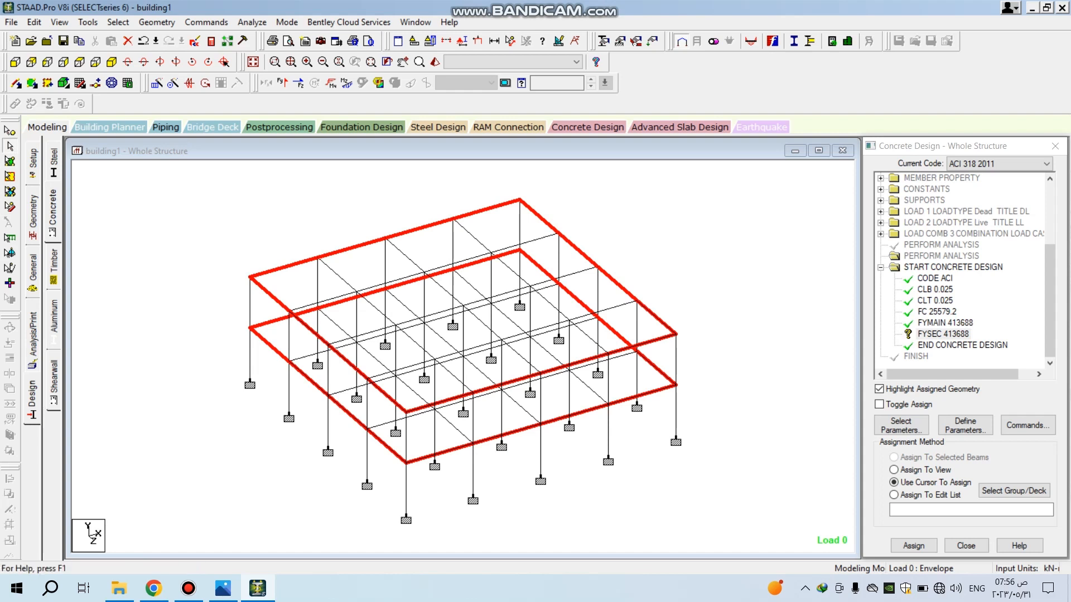
key("Escape")
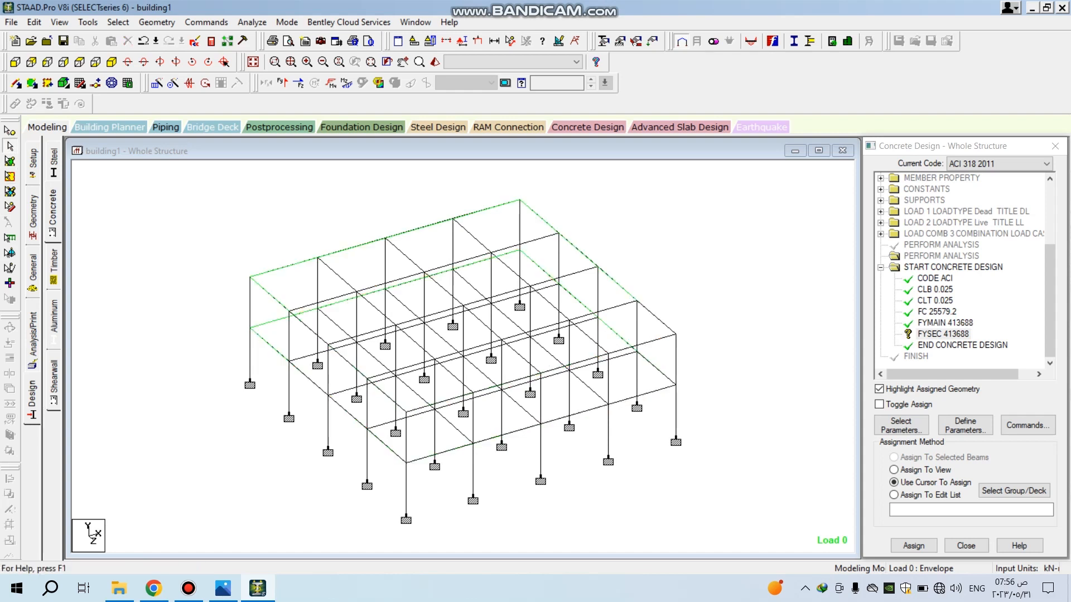
- Assign the secondary steel yield strength FYSEC 413688 to all beams and columns of the structure
left_click(934, 278)
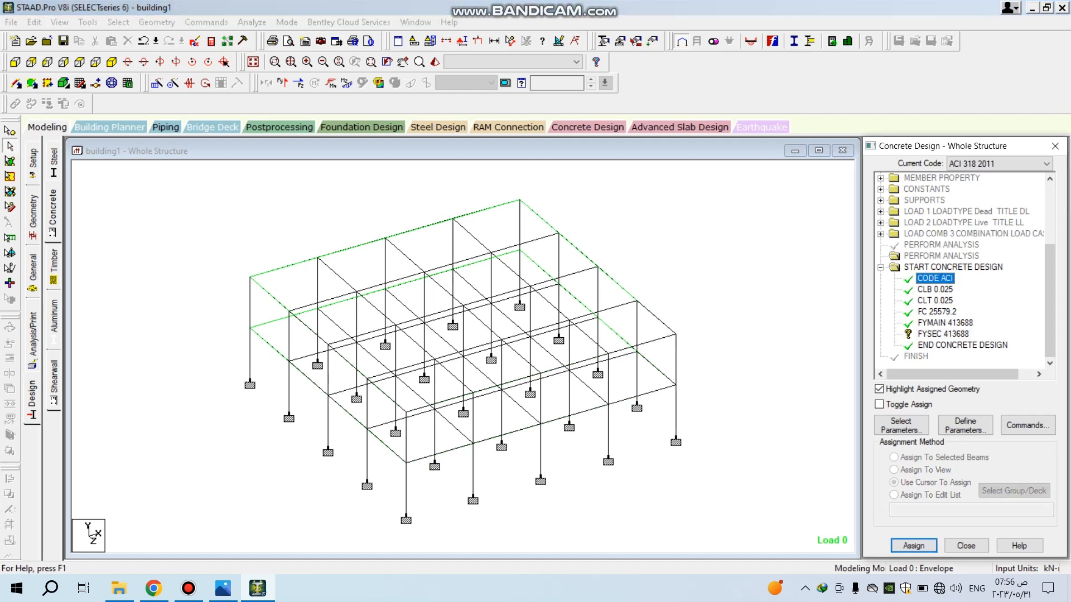
left_click_drag(681, 507, 161, 188)
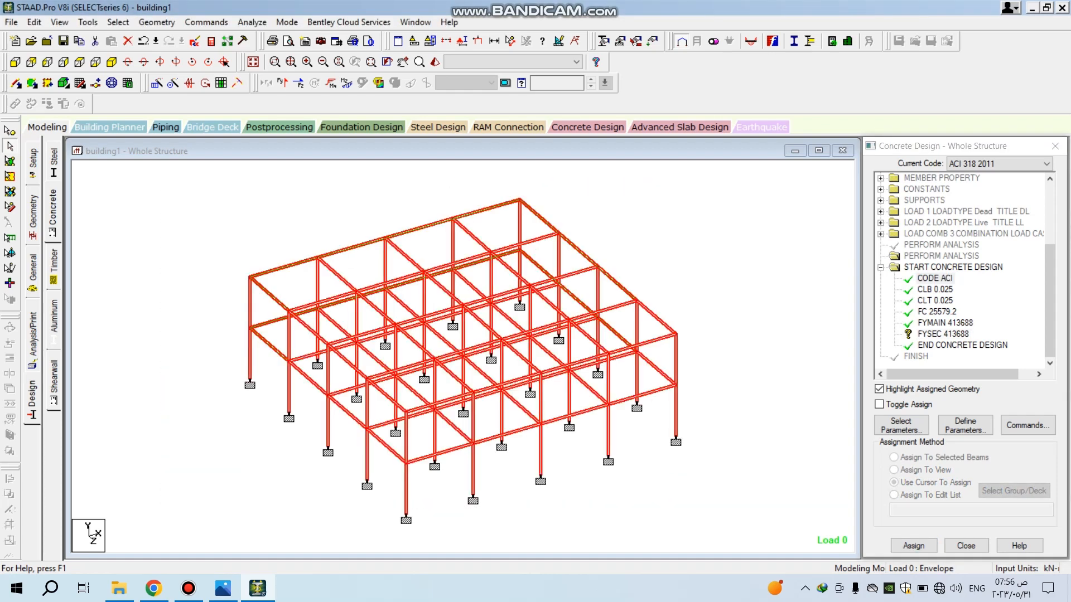
left_click(935, 278)
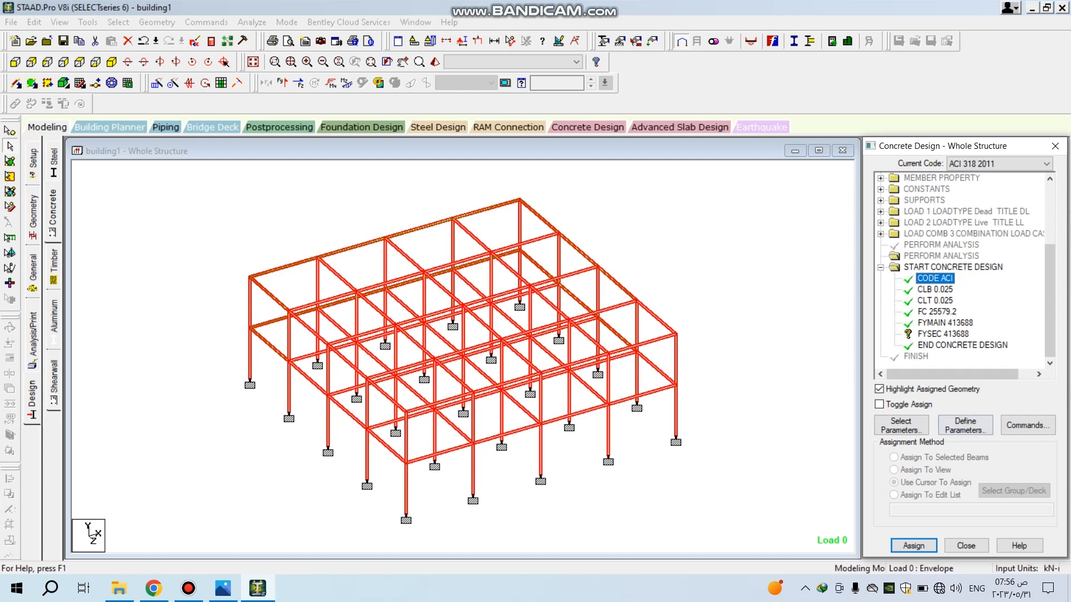
left_click(753, 390)
left_click(943, 334)
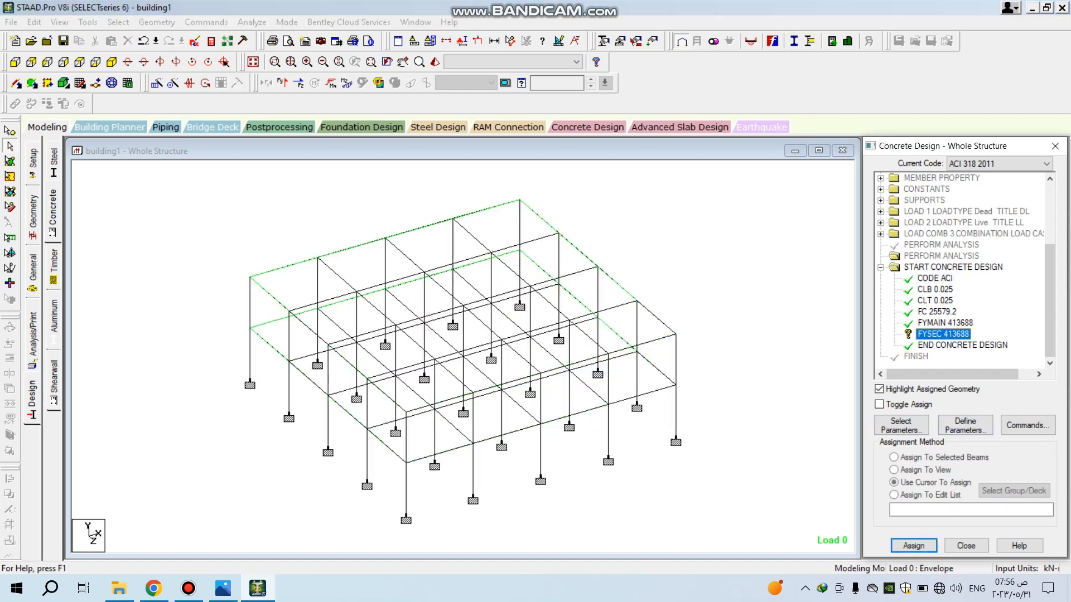
left_click_drag(743, 499, 212, 181)
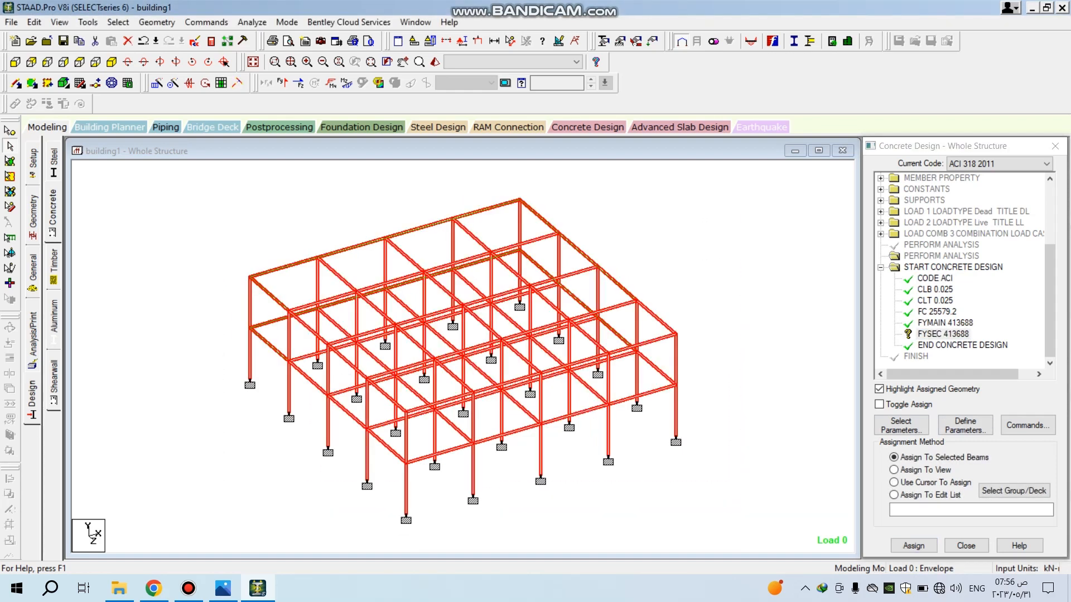
left_click(914, 545)
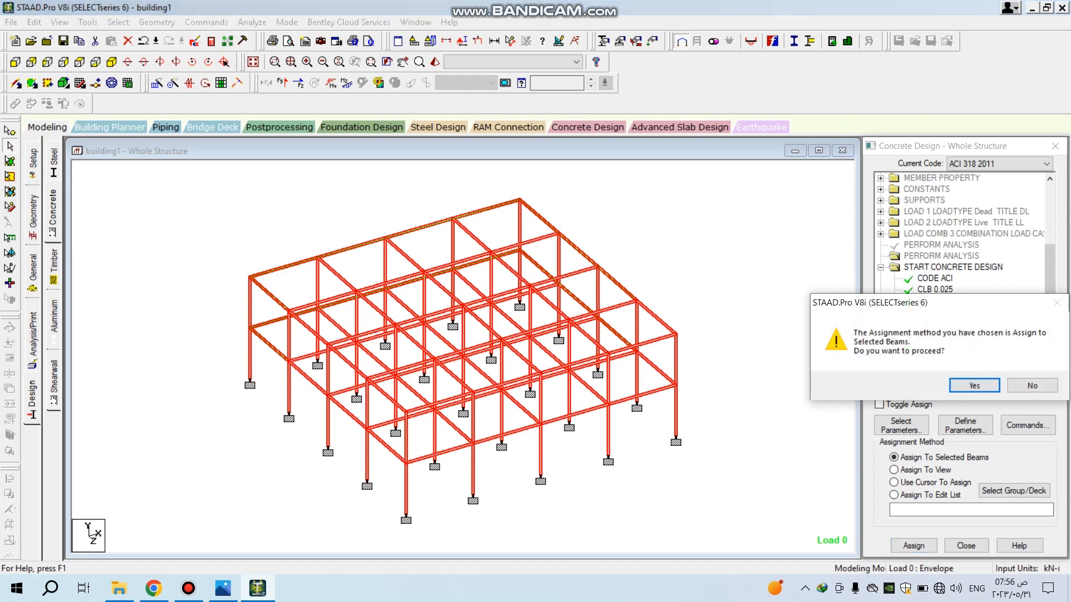
left_click(974, 385)
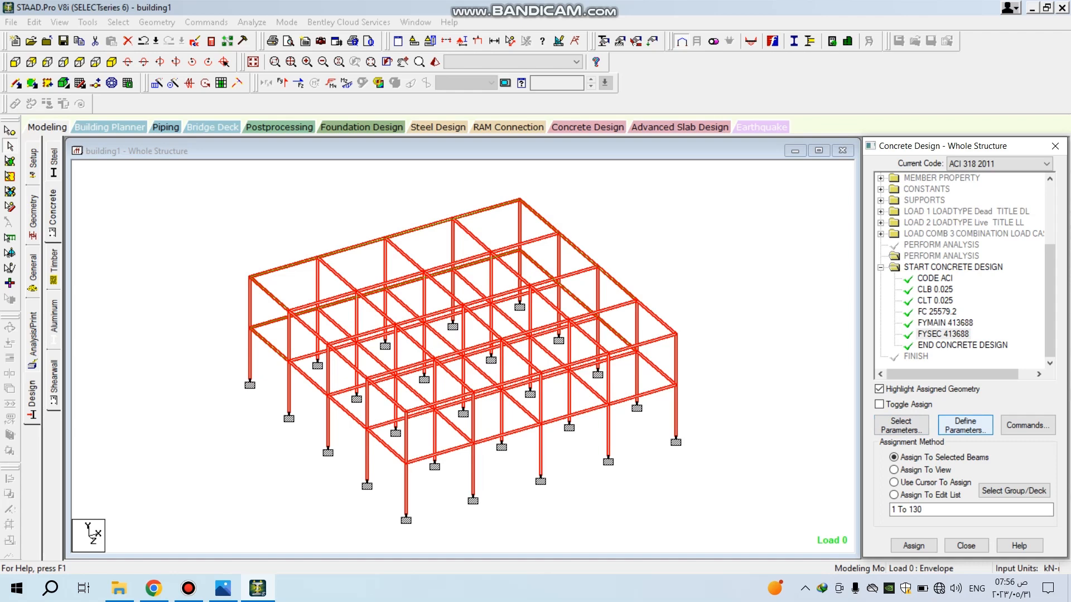
- Review the available ACI 318 2011 design parameters without changing the selection
left_click(900, 425)
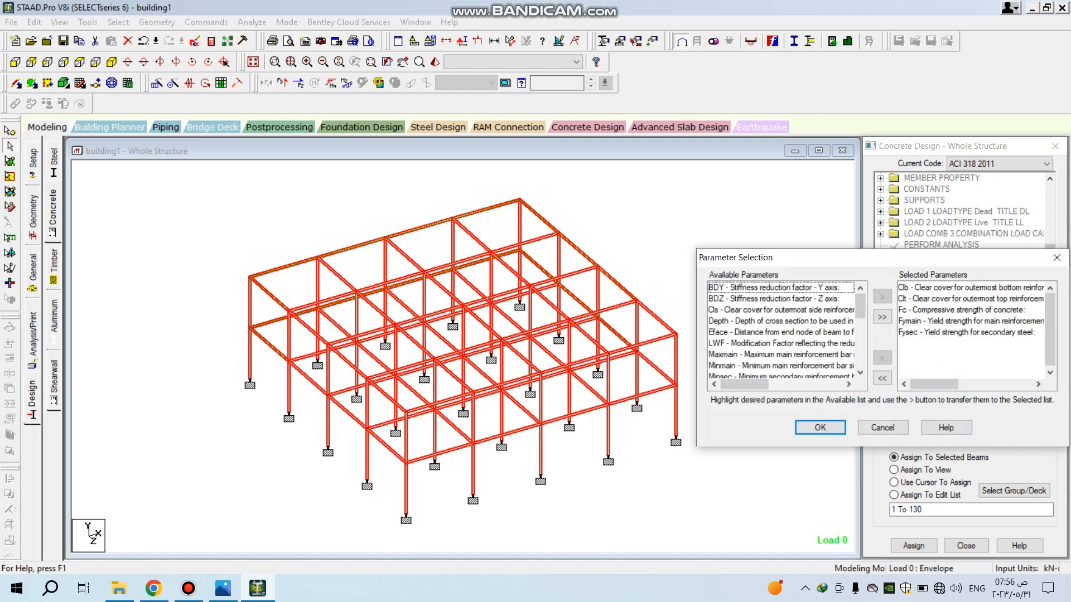
scroll(781, 330, "down", 2)
scroll(781, 330, "up", 2)
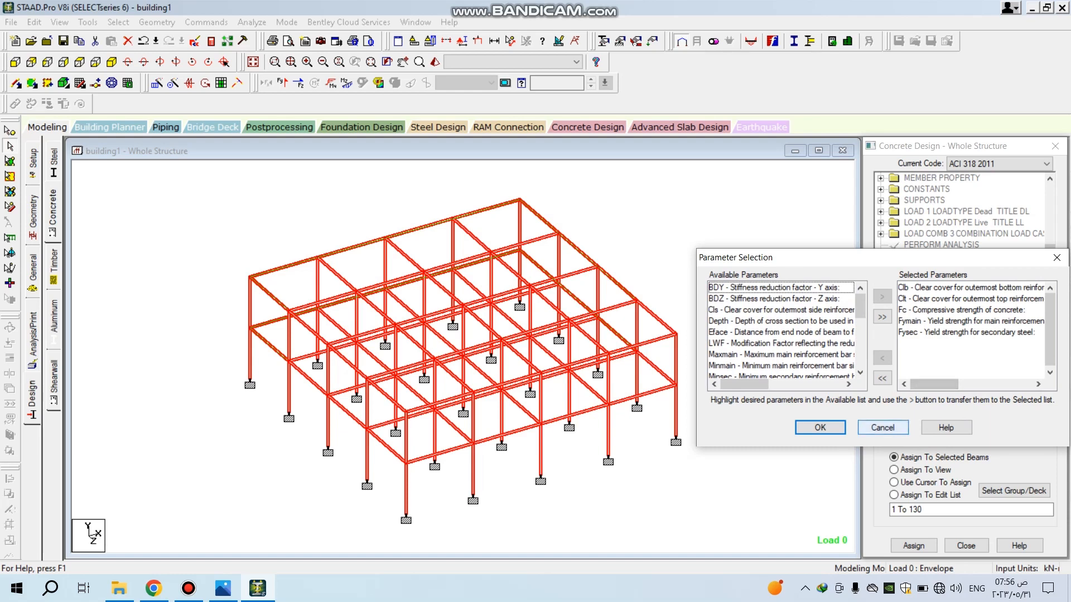
left_click(883, 428)
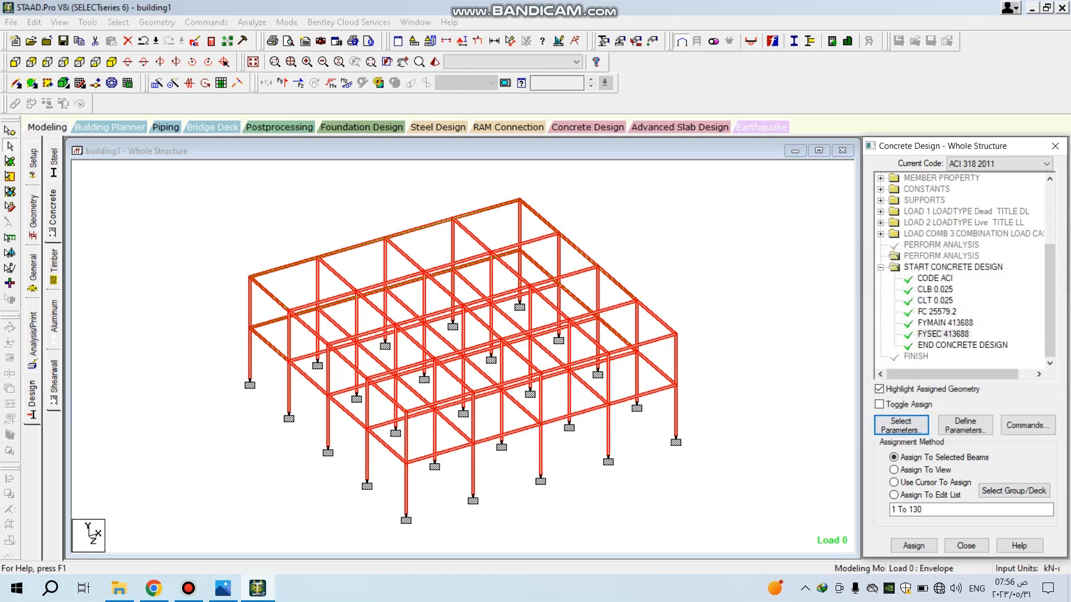
- Set the concrete design code to ACI 318 2008 and review its available design parameters without changing the selection
left_click(1003, 164)
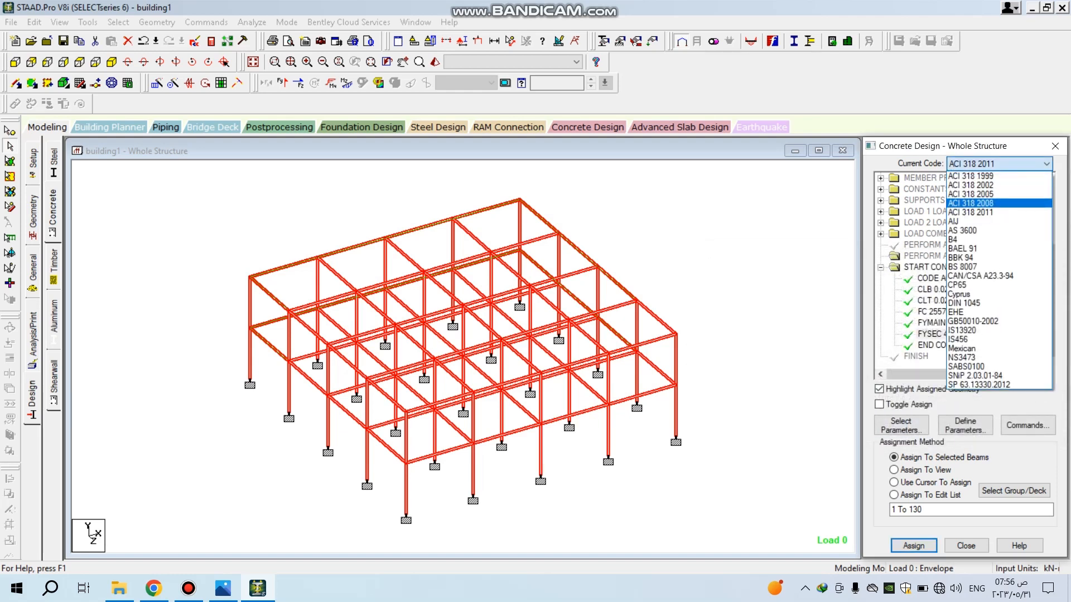
left_click(985, 203)
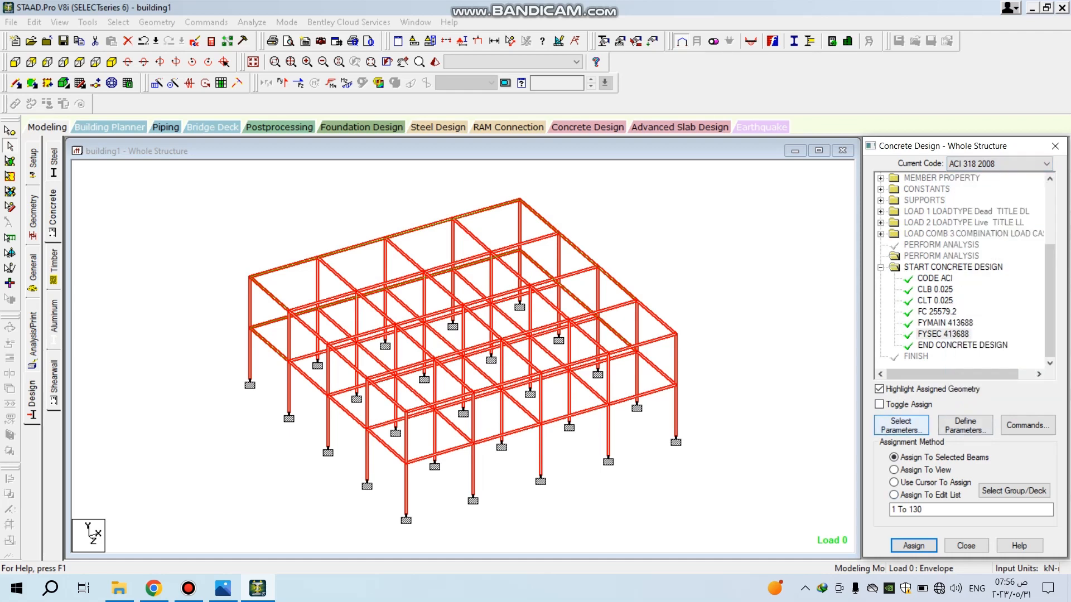
left_click(900, 426)
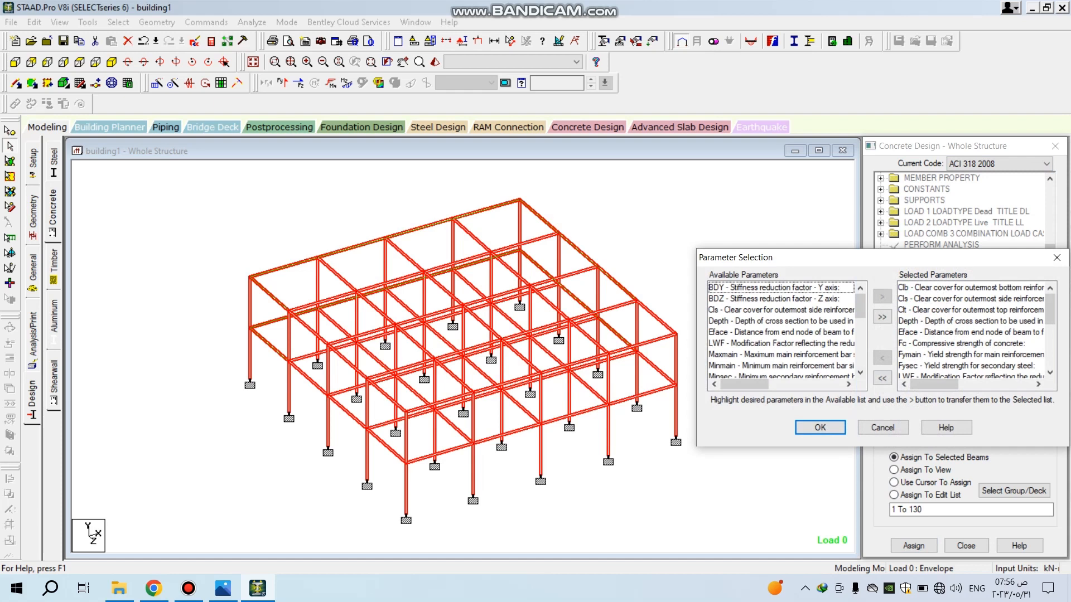
scroll(780, 331, "down", 3)
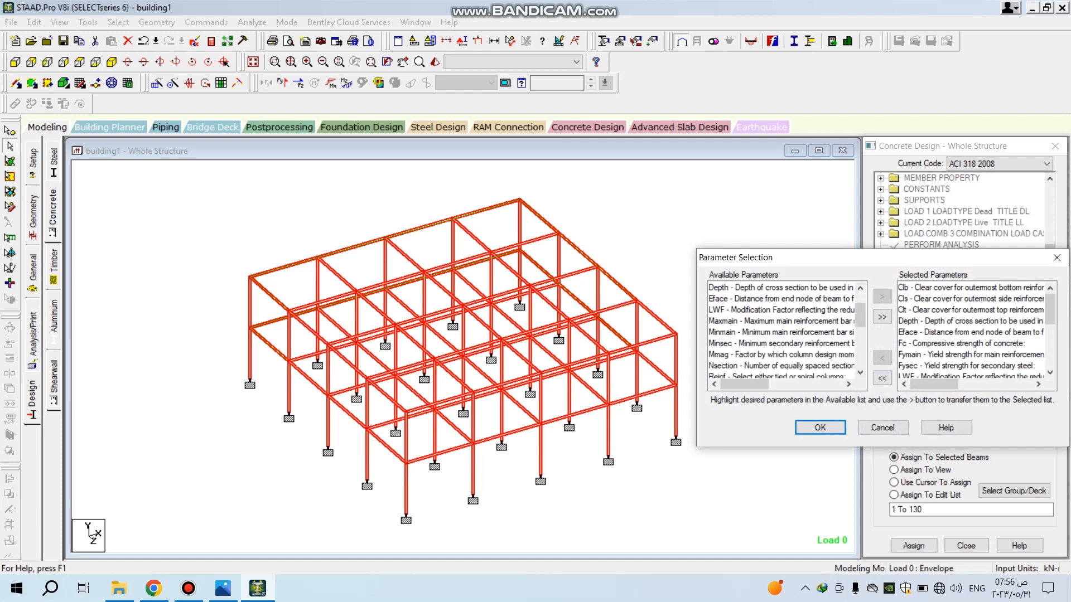
scroll(780, 332, "up", 3)
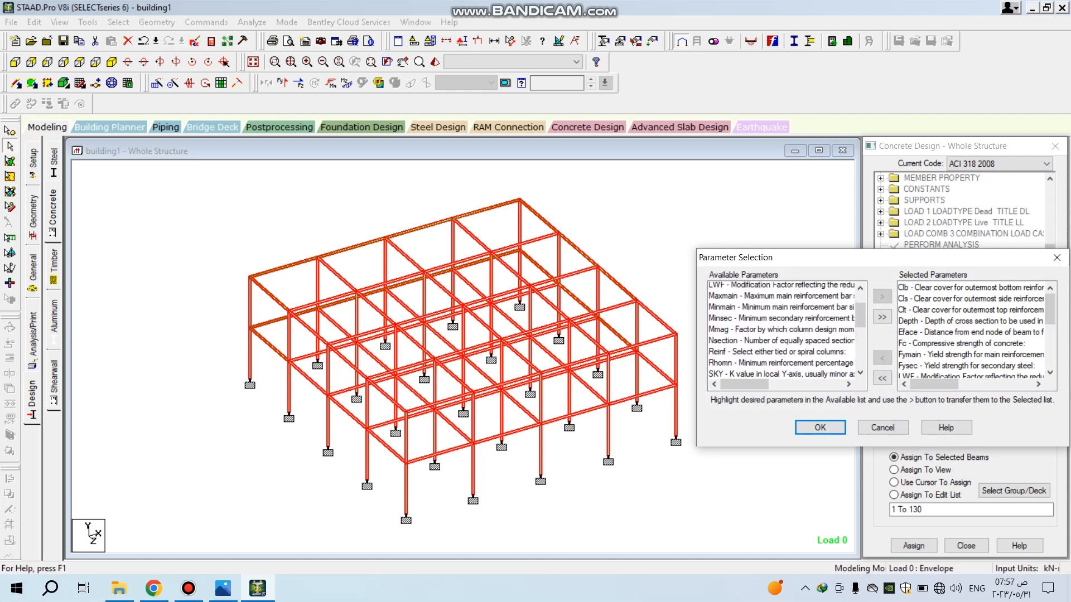
scroll(781, 331, "down", 9)
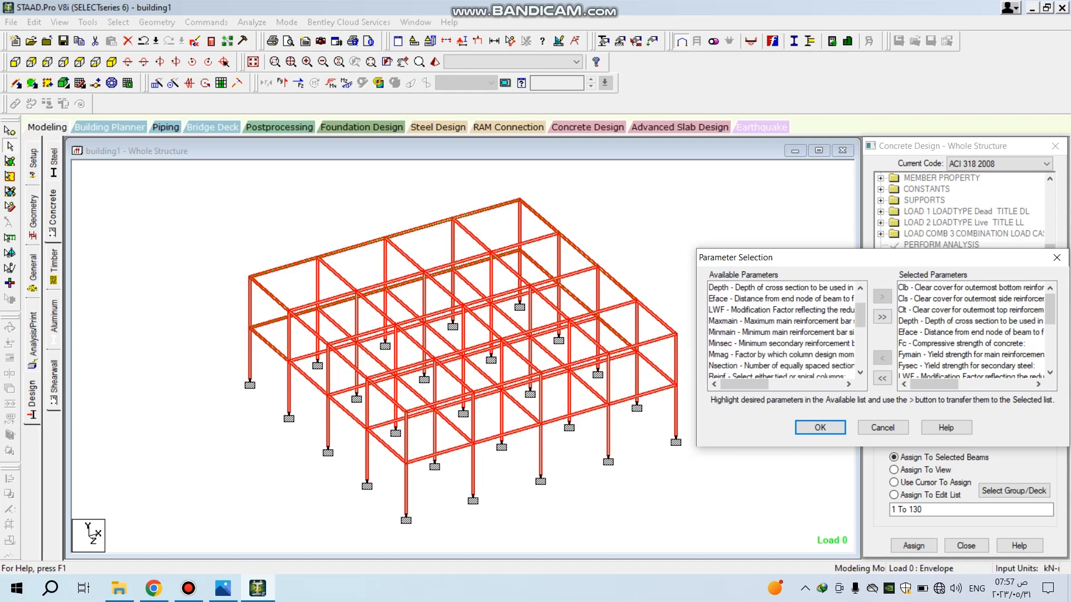
scroll(781, 332, "down", 2)
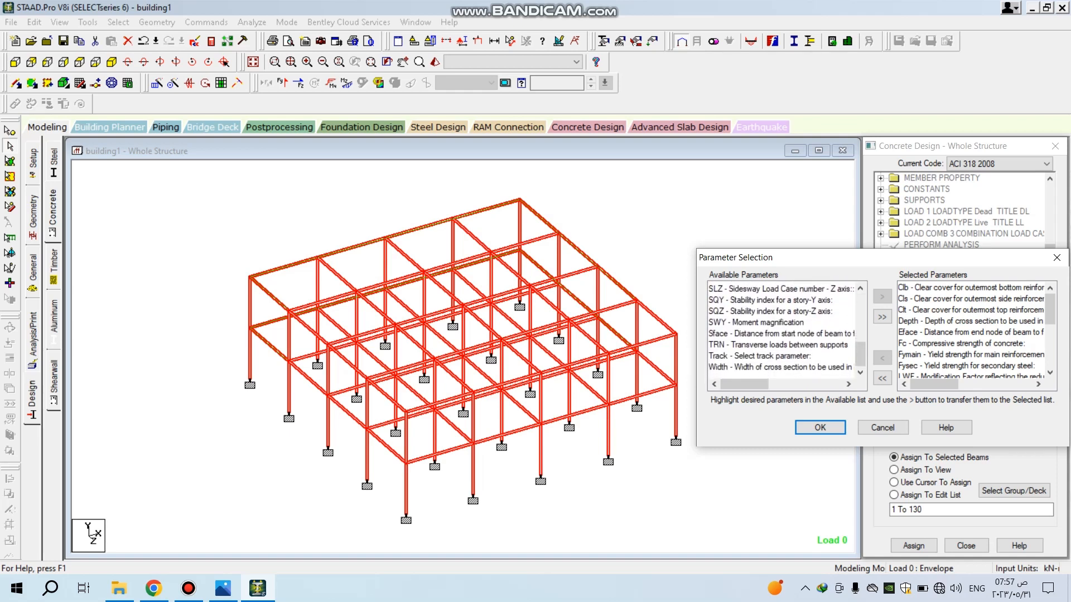
left_click(1056, 258)
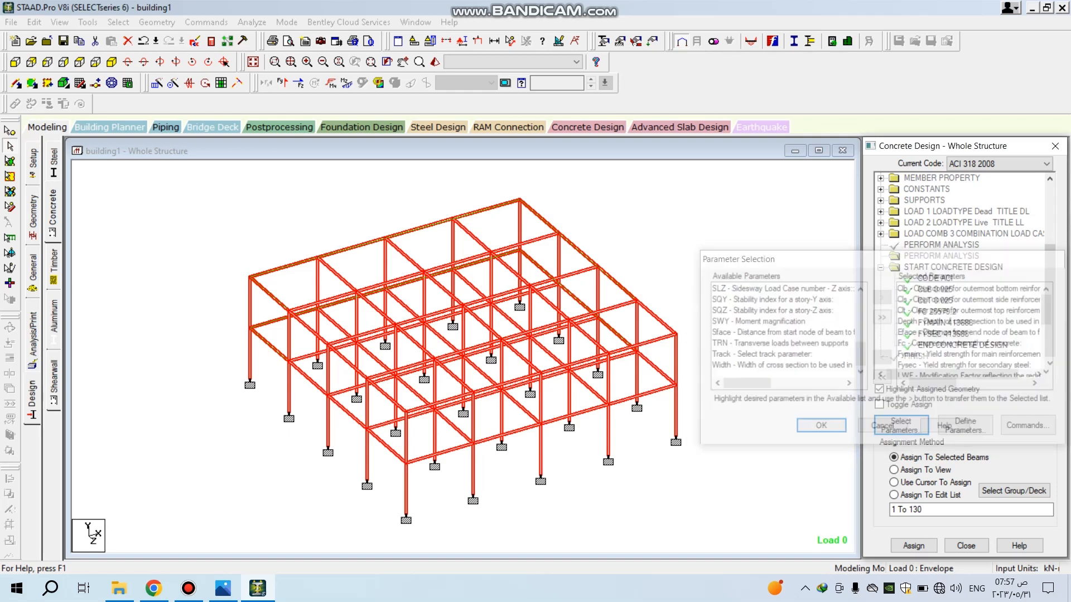
- Set the concrete design code to ACI 318 2005 and reduce the selected parameters to Fc and Fymain only
left_click(1041, 164)
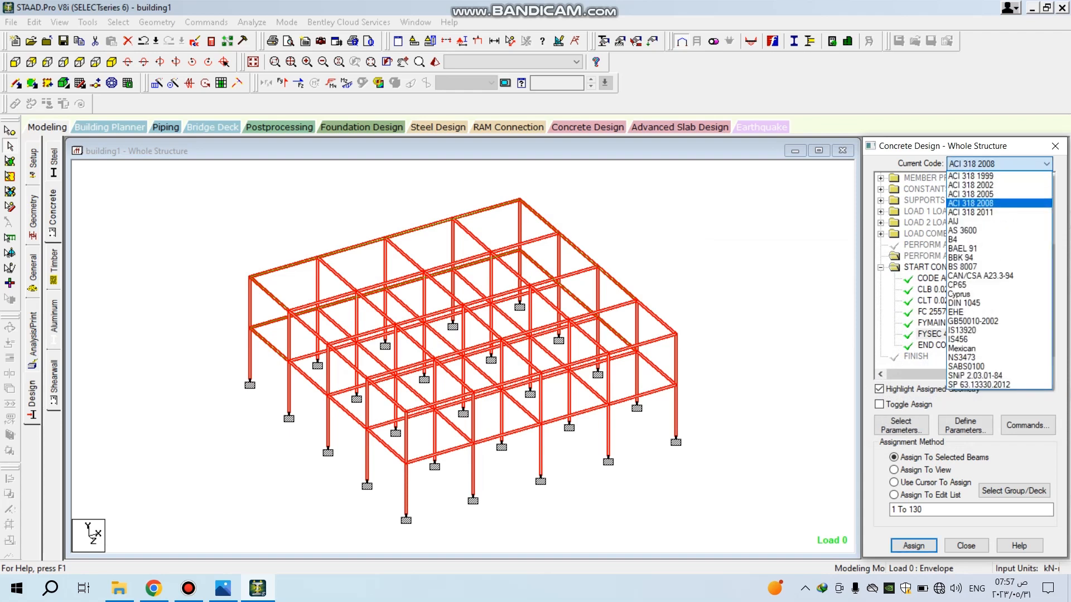
left_click(998, 194)
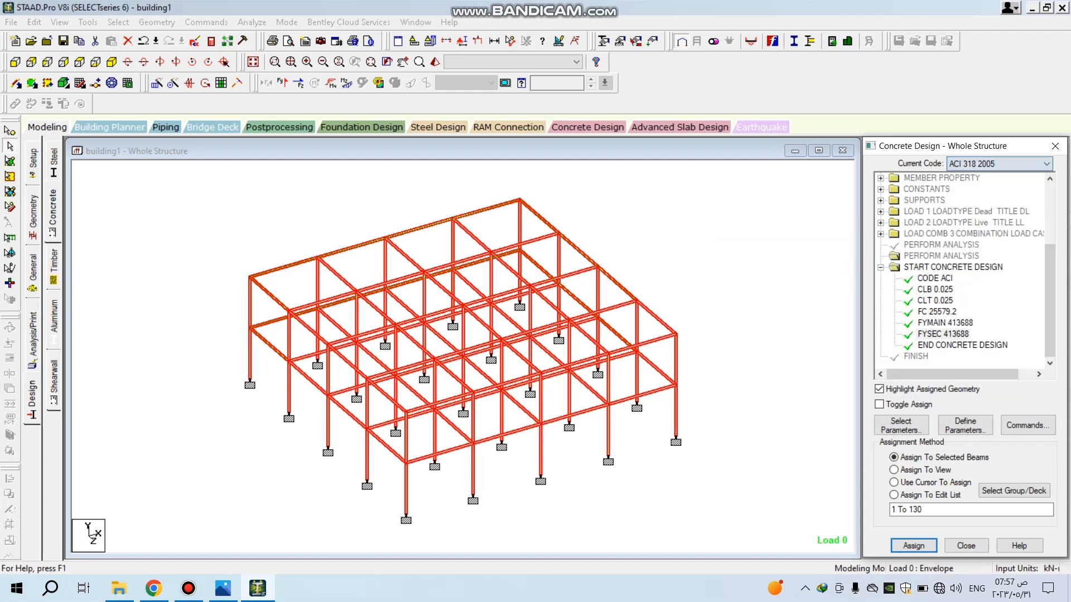
left_click(901, 425)
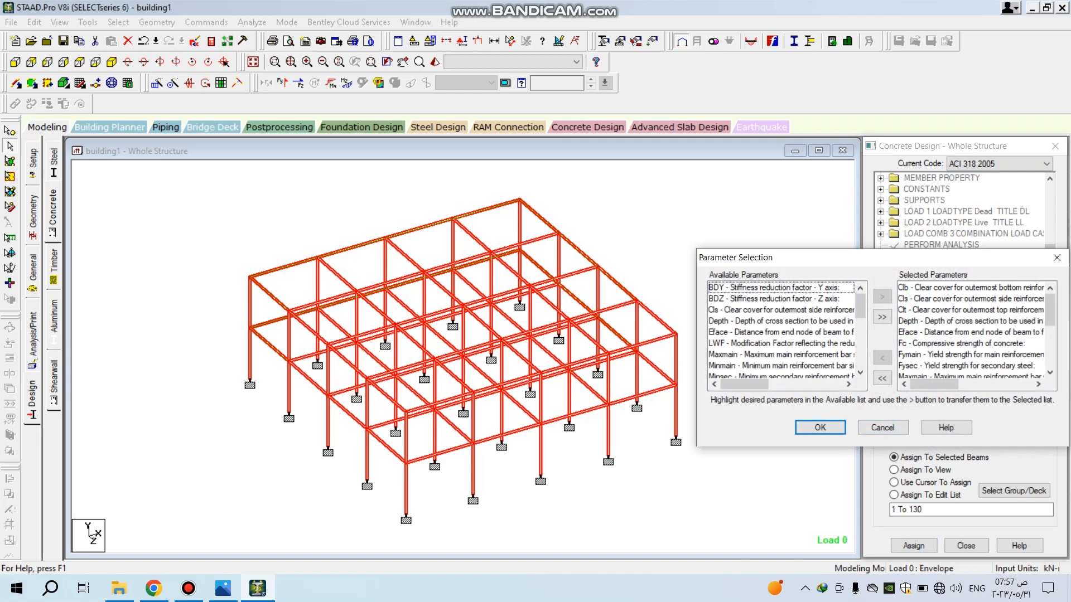
left_click(882, 378)
scroll(781, 329, "down", 1)
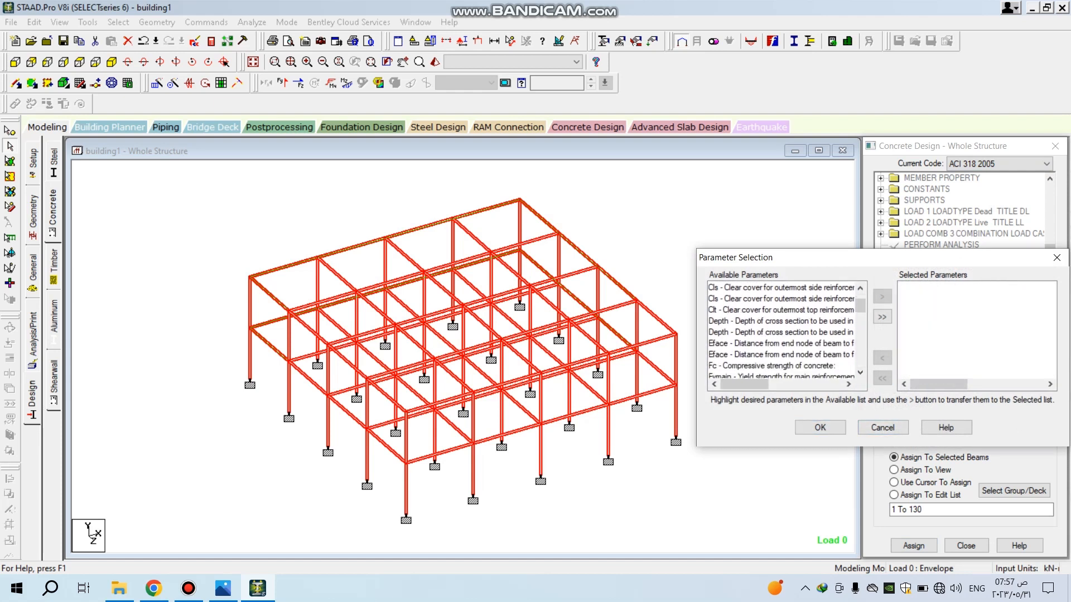
scroll(781, 329, "down", 1)
double_click(781, 332)
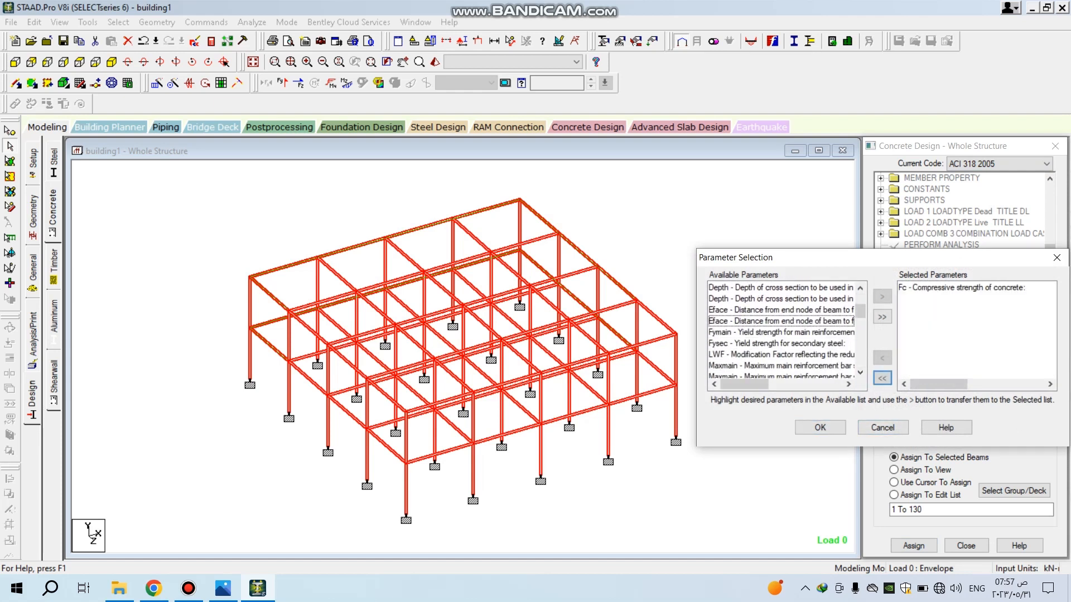
double_click(781, 332)
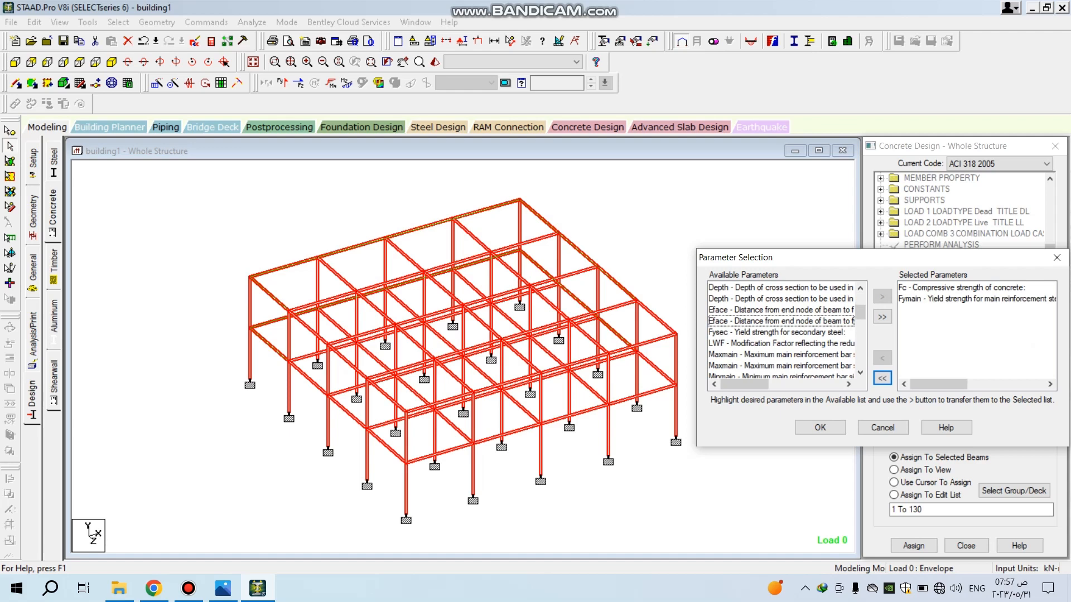
left_click(781, 332)
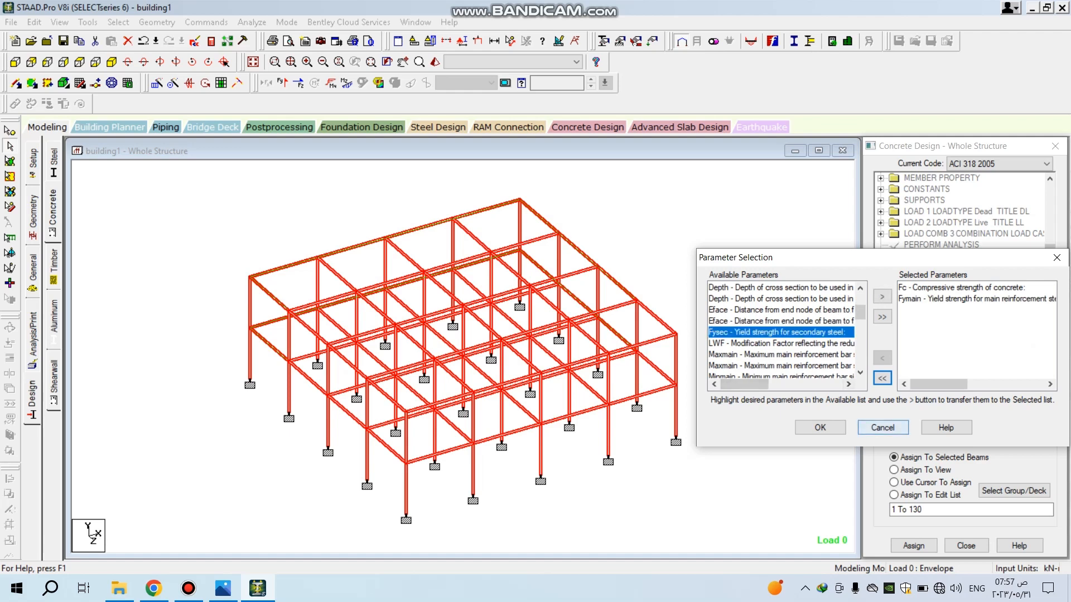
left_click(820, 427)
- Define the ACI 318 2005 parameters FC as 25579.2 kN/m2 and FYMAIN as 413688 kN/m2
left_click(961, 425)
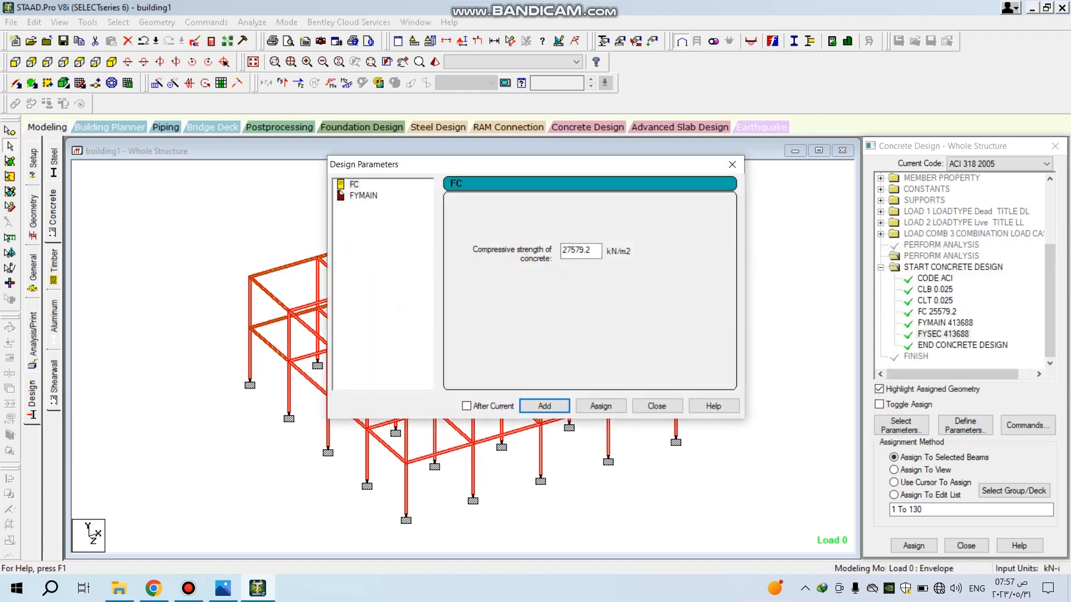
left_click(354, 185)
left_click(569, 250)
type("5")
left_click(544, 406)
left_click(363, 196)
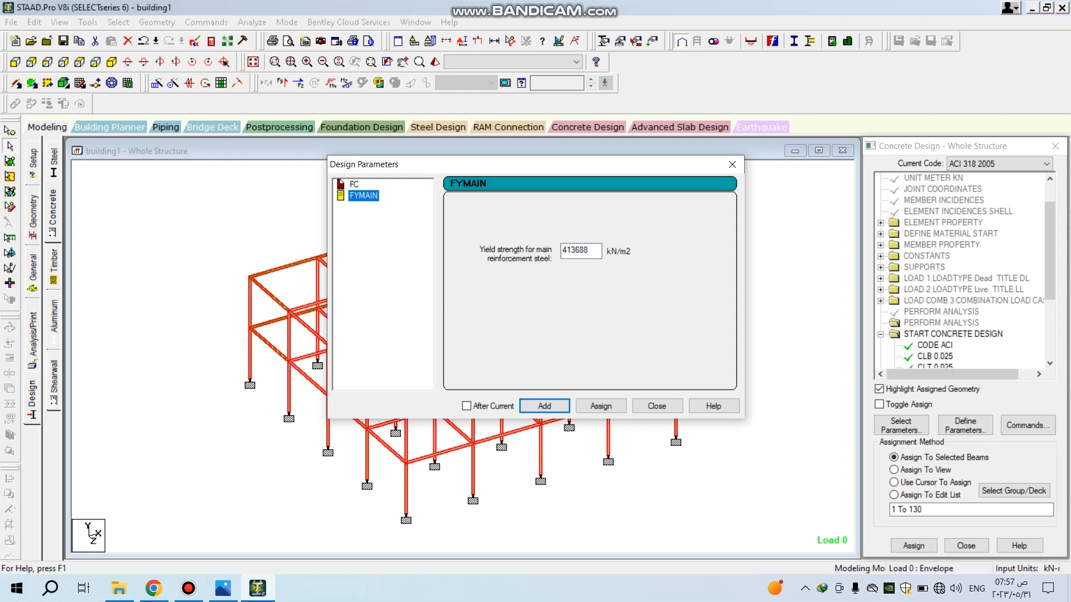
left_click(544, 406)
left_click(657, 406)
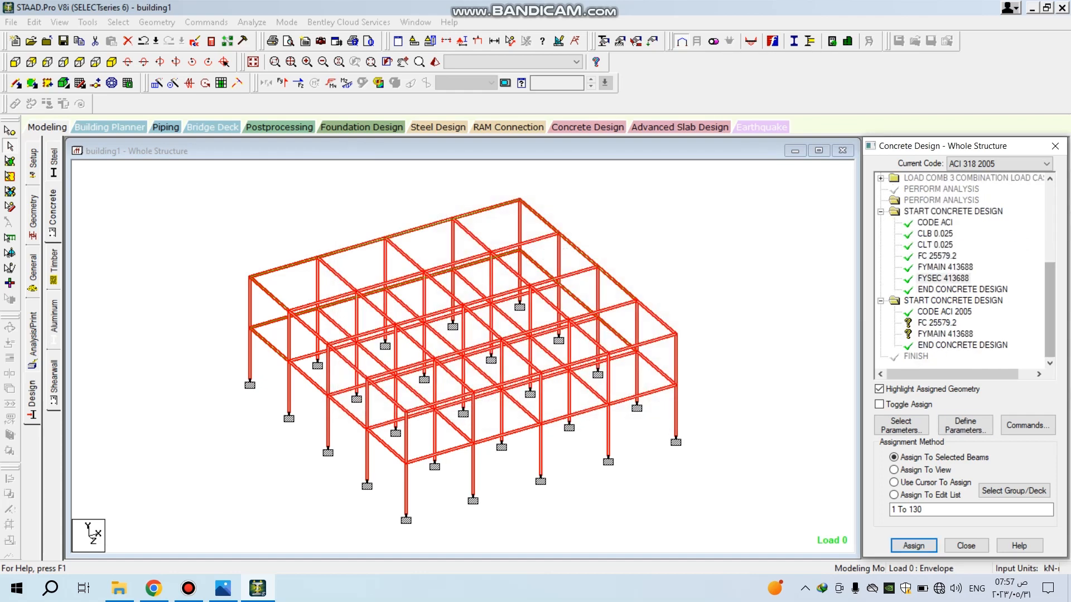
- Assign the ACI 2005 concrete compressive strength FC 25579.2 to all beams and columns of the structure
left_click(944, 334)
left_click(936, 323)
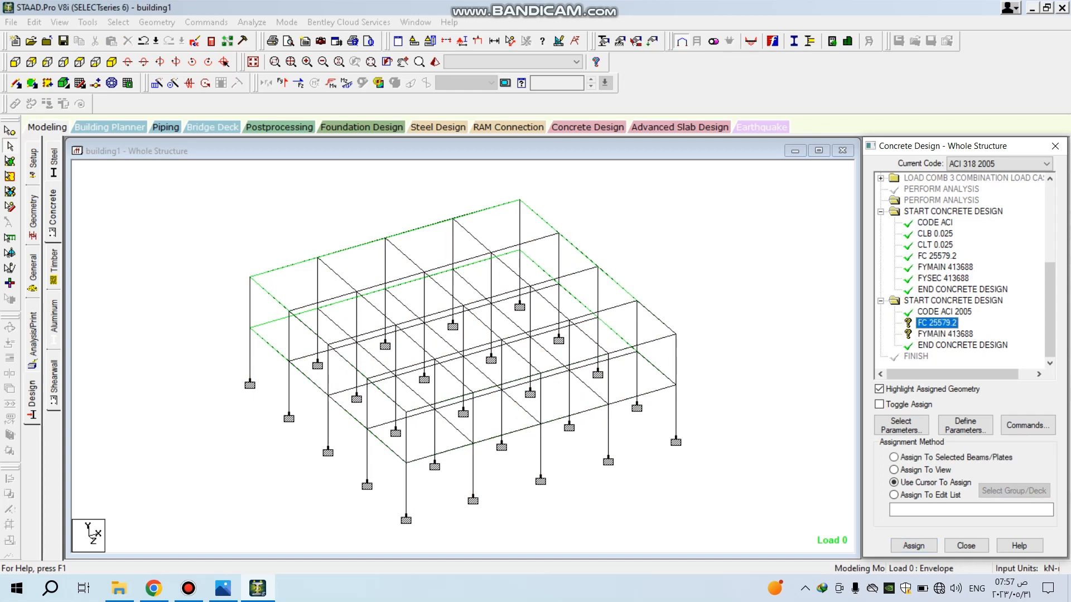
left_click_drag(726, 196, 210, 513)
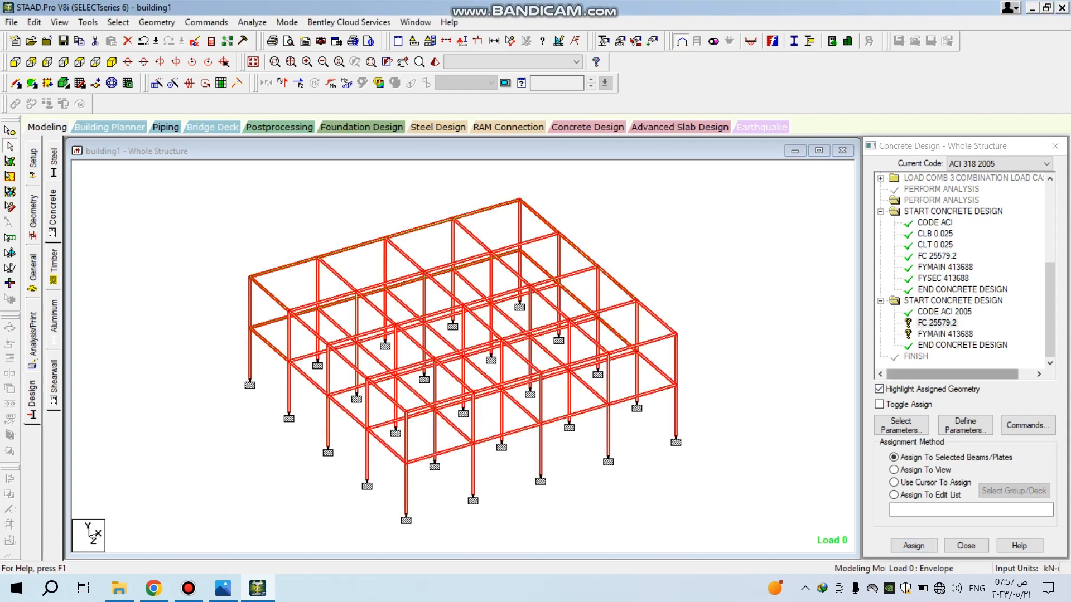
left_click(914, 545)
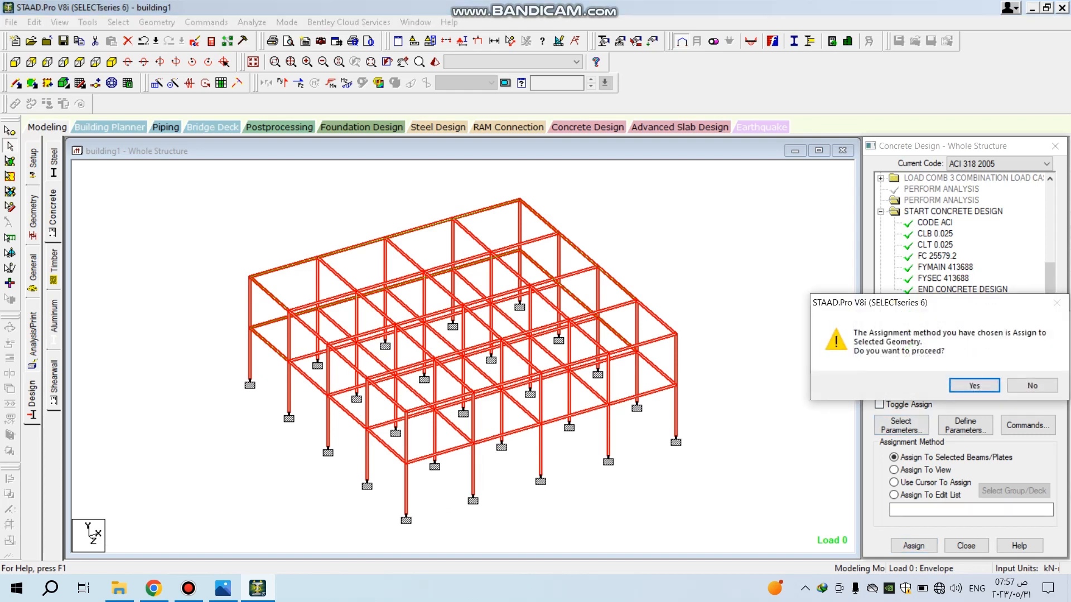
left_click(972, 384)
- Assign the ACI 2005 main reinforcement yield strength FYMAIN 413688 to members 1 to 84, 86 to 89 and 91 to 130
left_click(945, 334)
left_click_drag(676, 207, 214, 518)
left_click(914, 546)
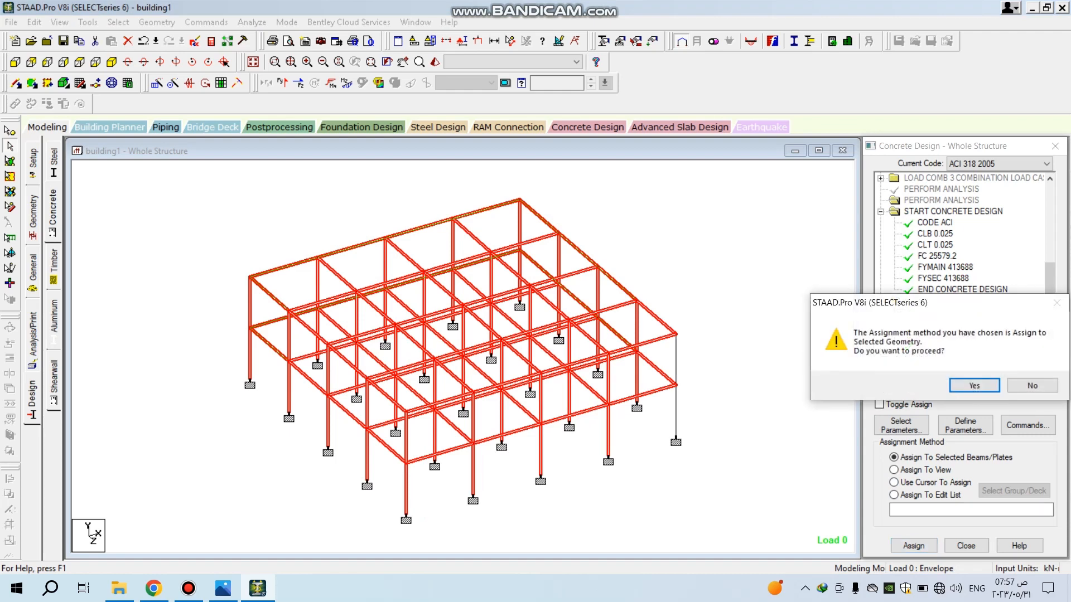
left_click(972, 384)
left_click(893, 482)
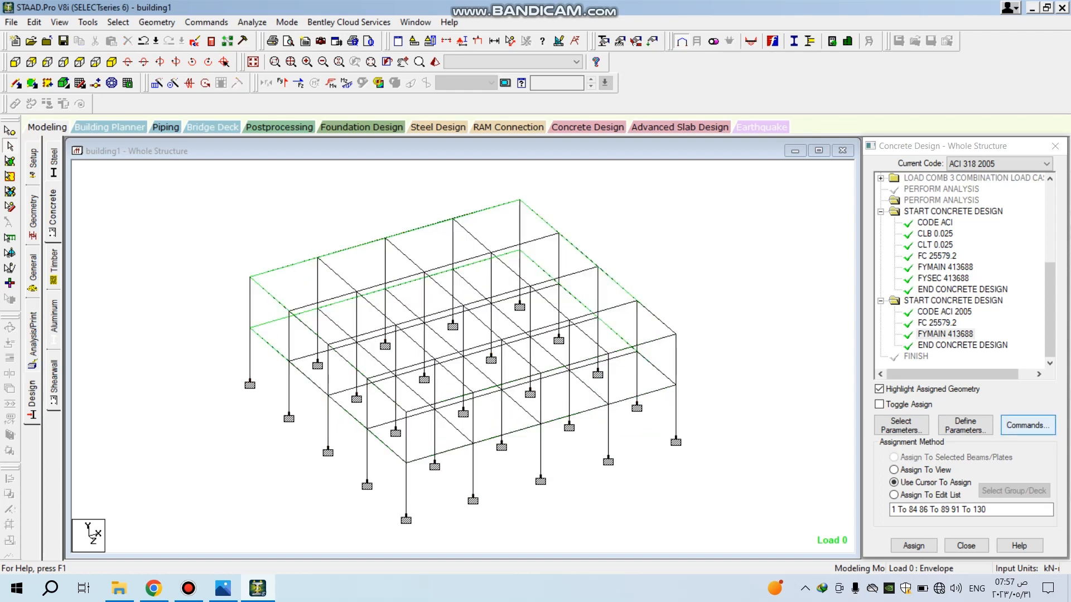
- Try to add the DESIGN BEAM, DESIGN COLUMN and DESIGN SLAB/ELEMENT commands to the concrete design
left_click(1026, 425)
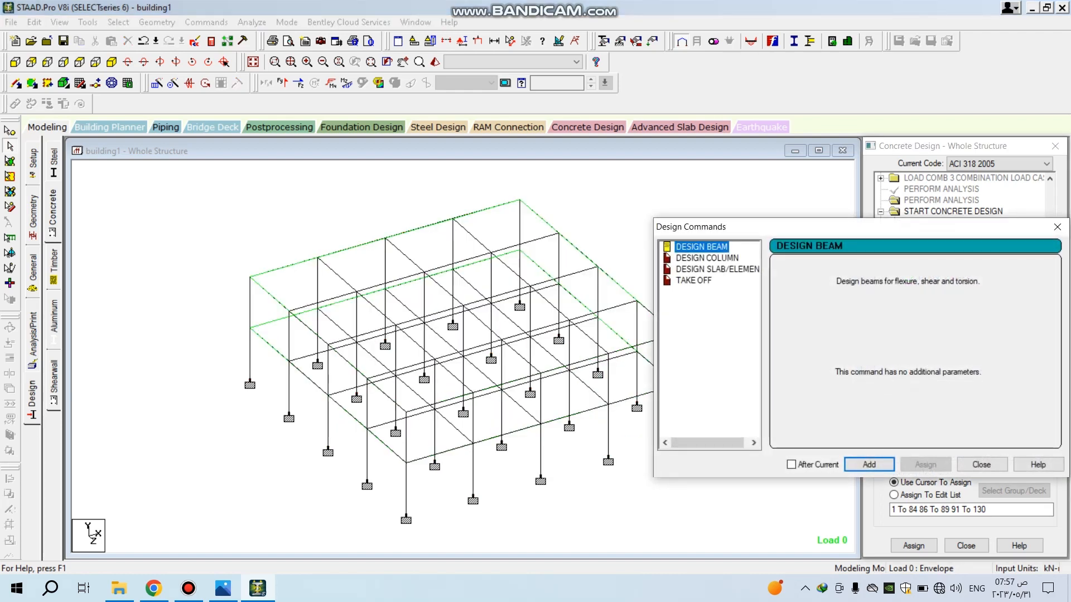
left_click(706, 258)
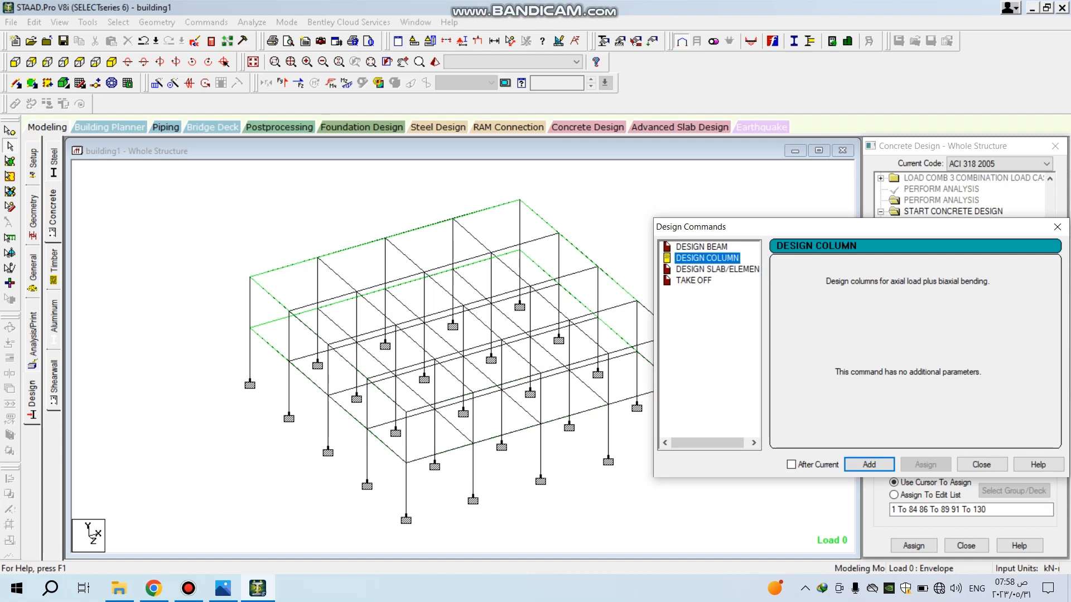
left_click(701, 247)
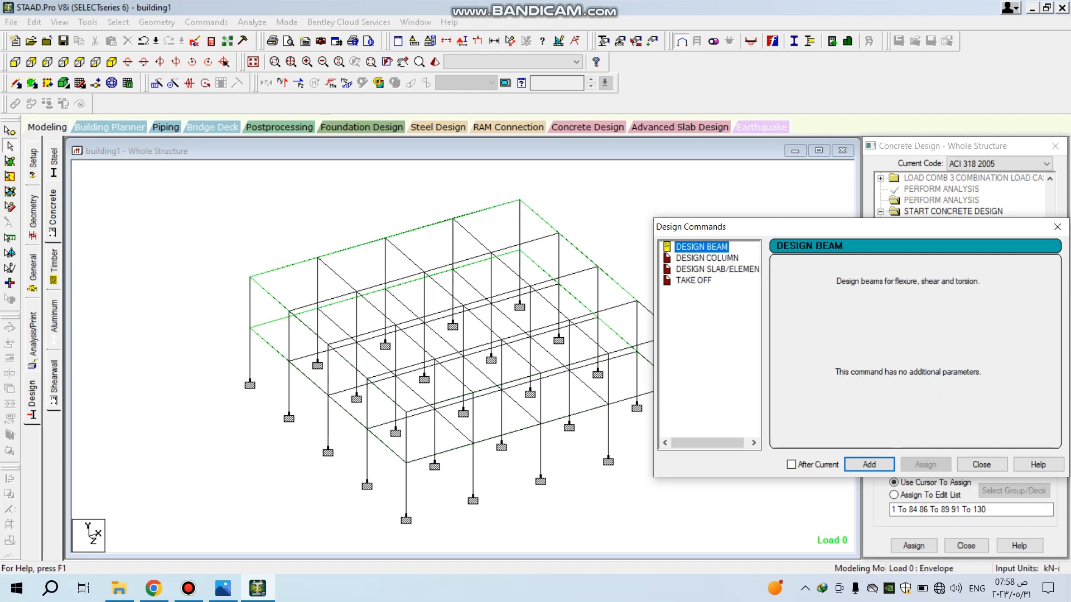
left_click(869, 465)
left_click(707, 259)
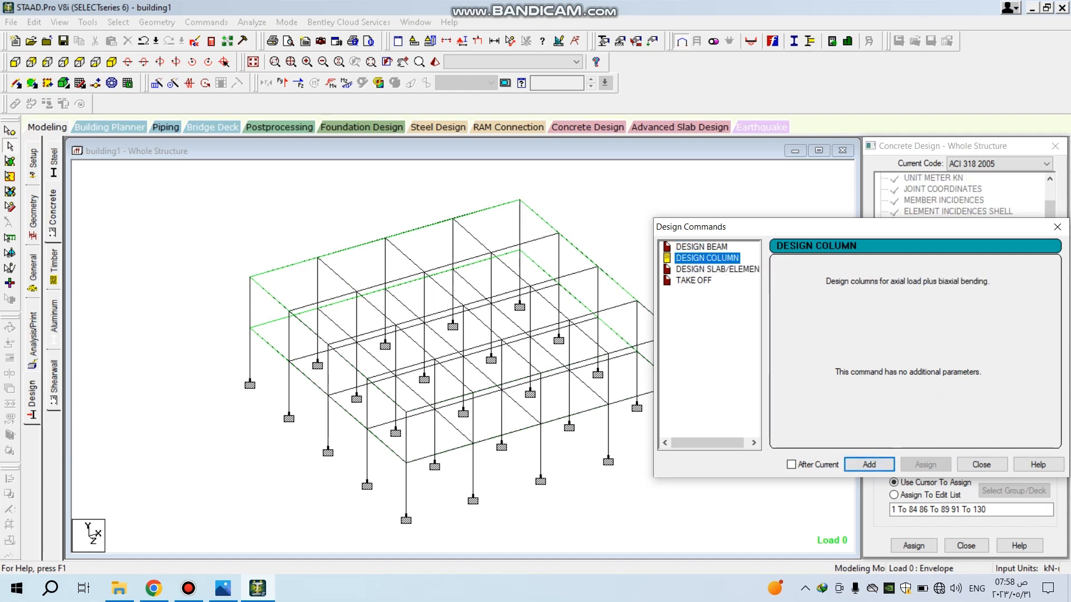
left_click(869, 465)
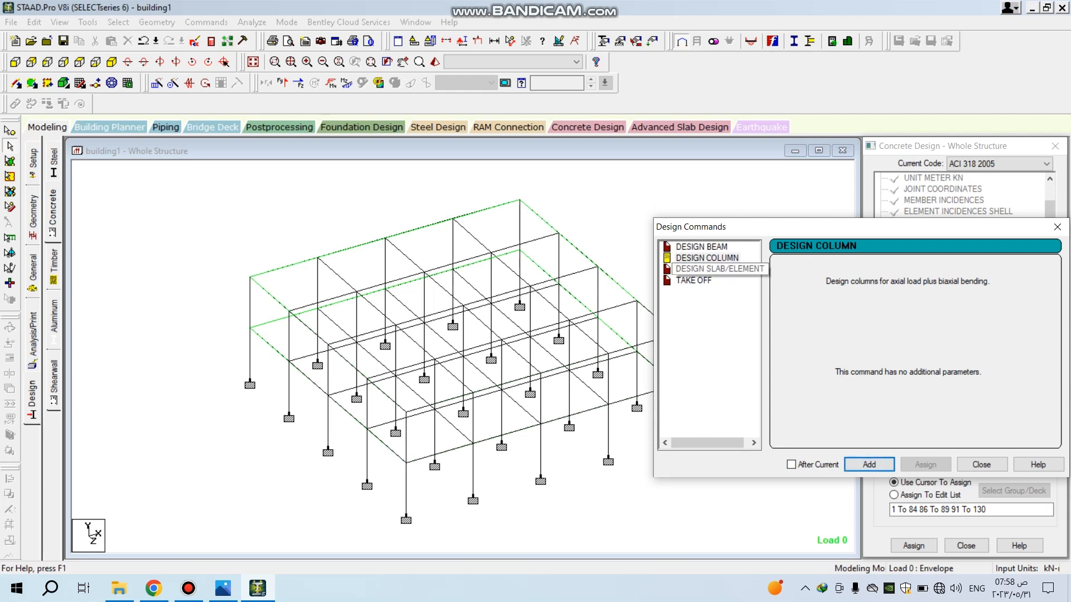
left_click(718, 269)
left_click(869, 465)
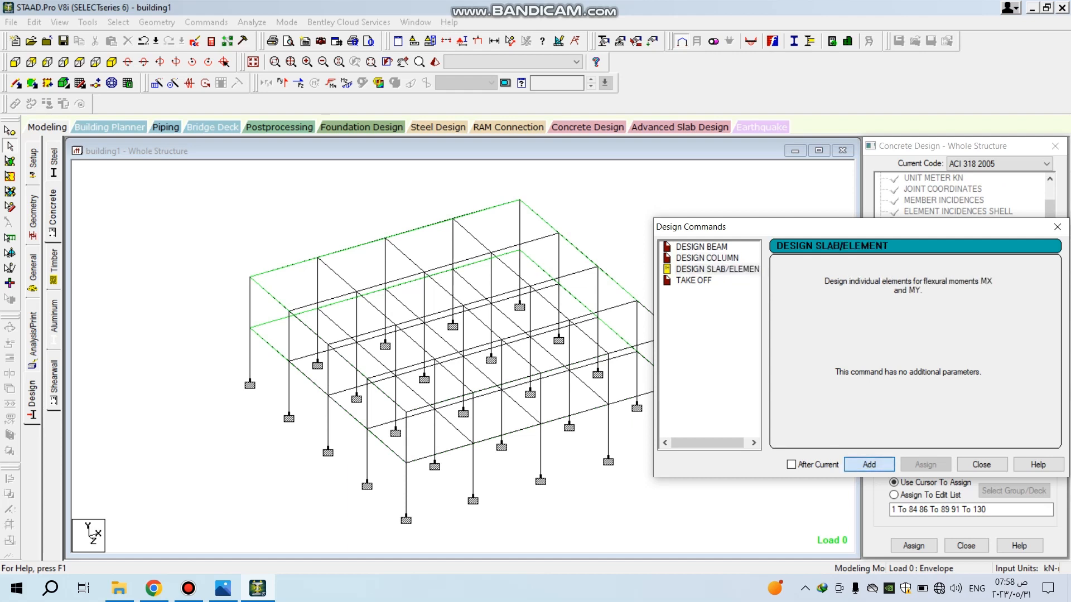
left_click(981, 465)
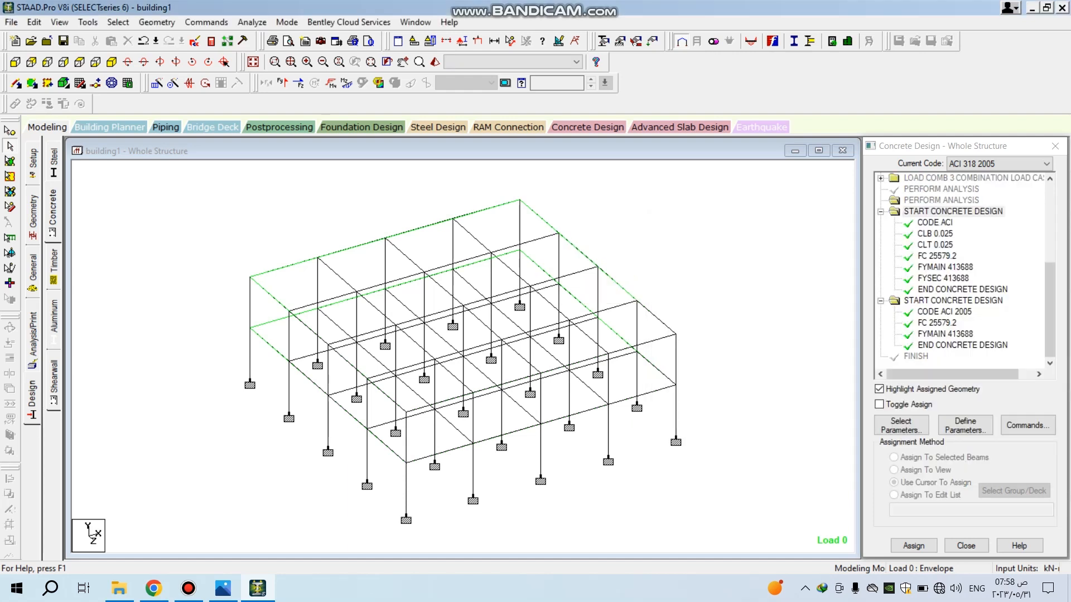
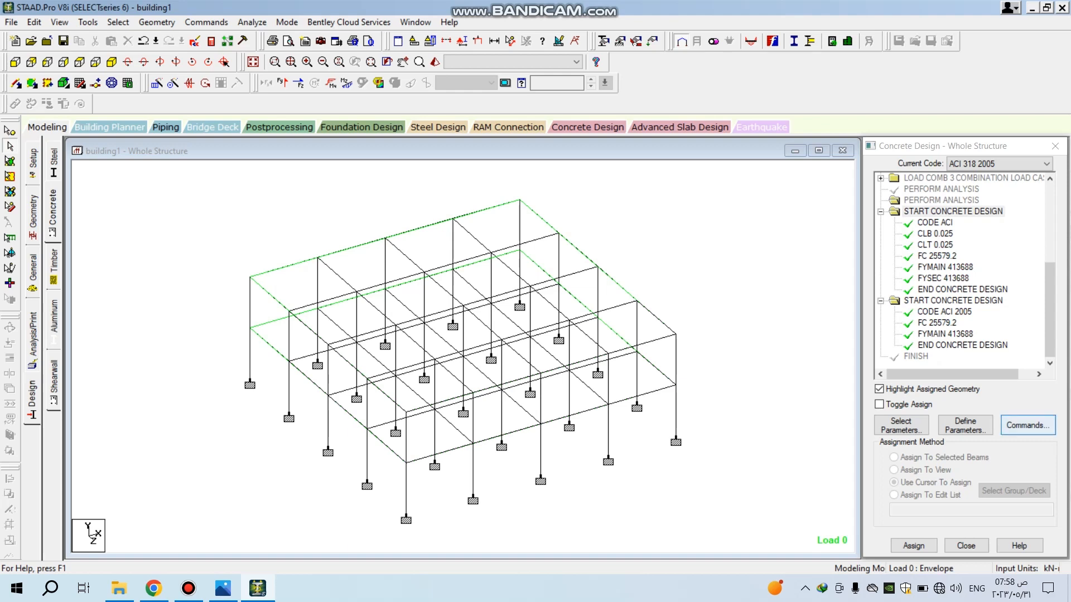
- Add the DESIGN BEAM, DESIGN COLUMN, DESIGN SLAB/ELEMENT and TAKE OFF commands to the ACI 318 2005 concrete design
left_click(1027, 425)
left_click(701, 247)
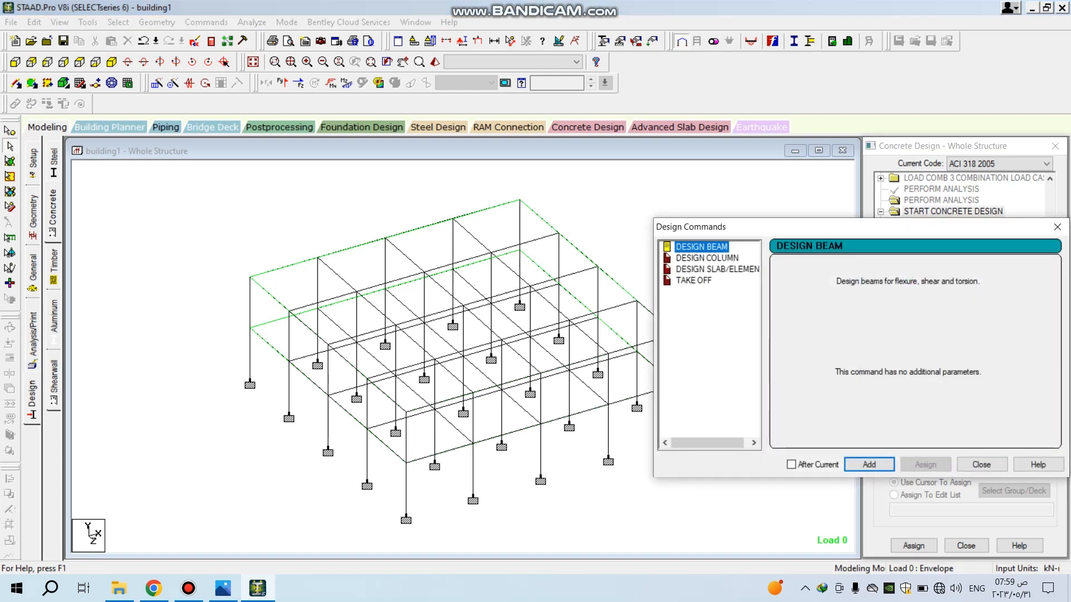
left_click(869, 464)
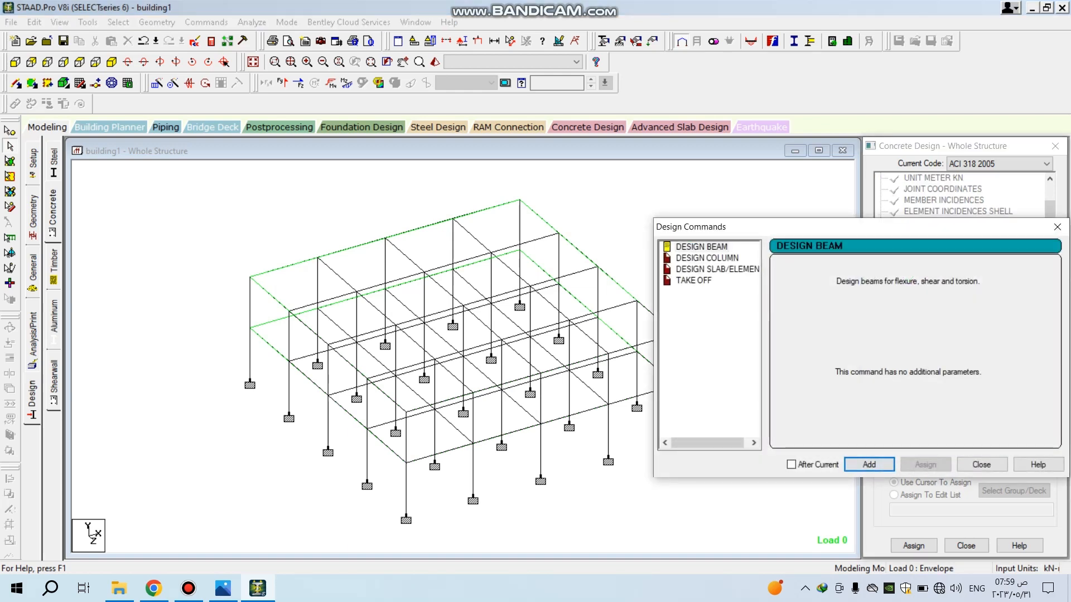
left_click(706, 258)
left_click(868, 465)
left_click(717, 270)
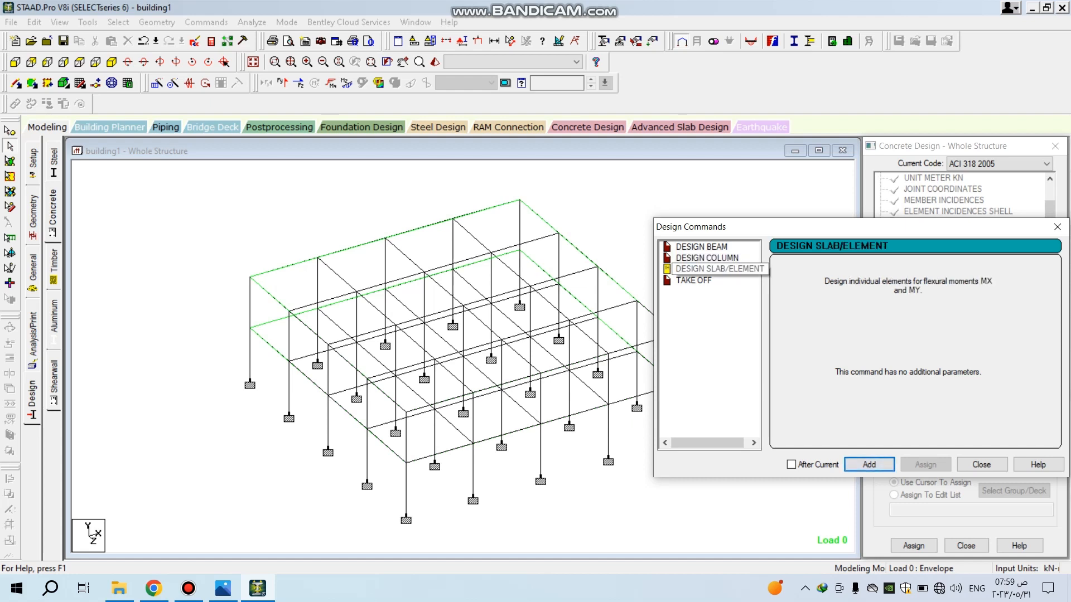
left_click(869, 465)
left_click(694, 281)
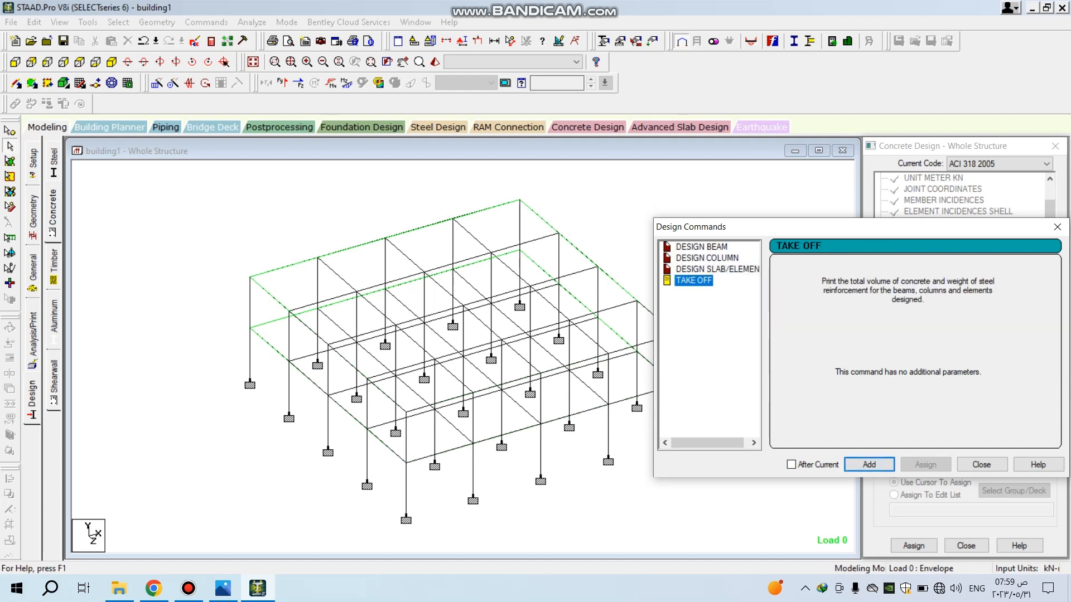
left_click(869, 465)
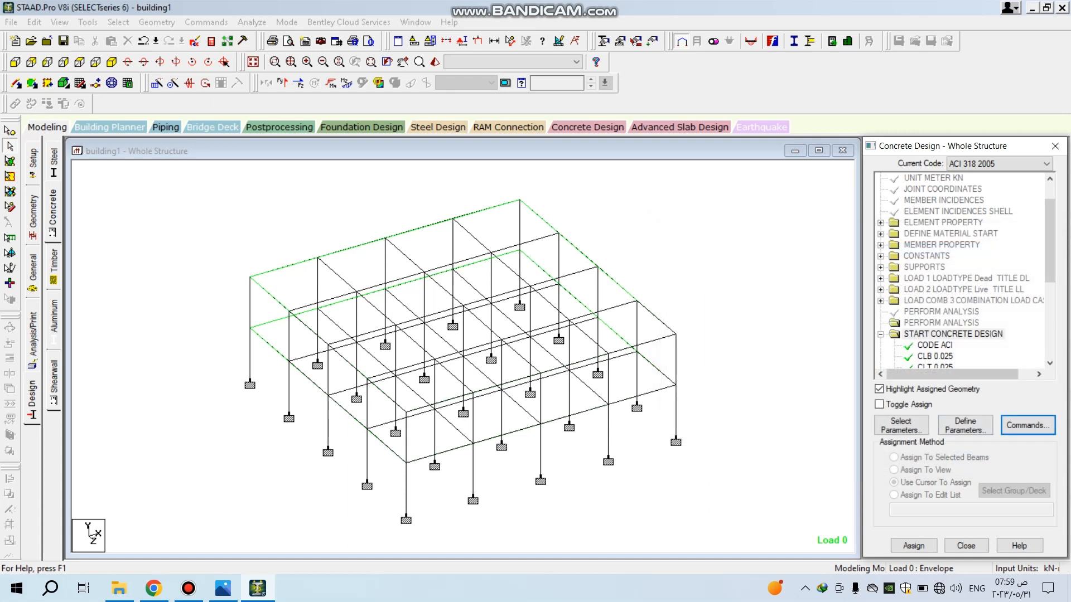
- Assign the DESIGN BEAM command to all beams parallel to the X and Z axes
left_click_drag(1049, 245, 1050, 320)
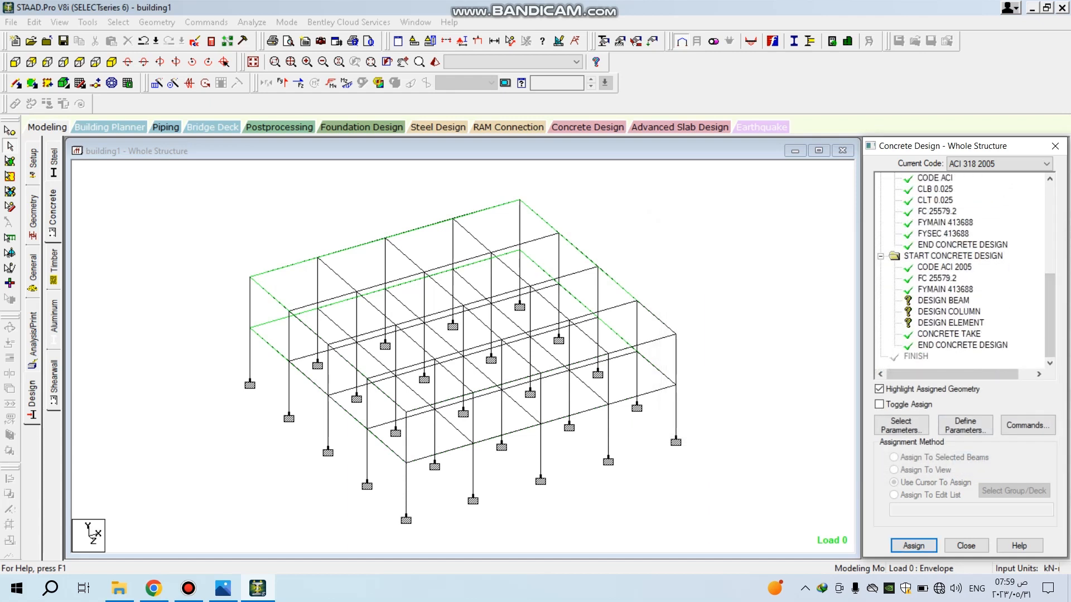
left_click(943, 301)
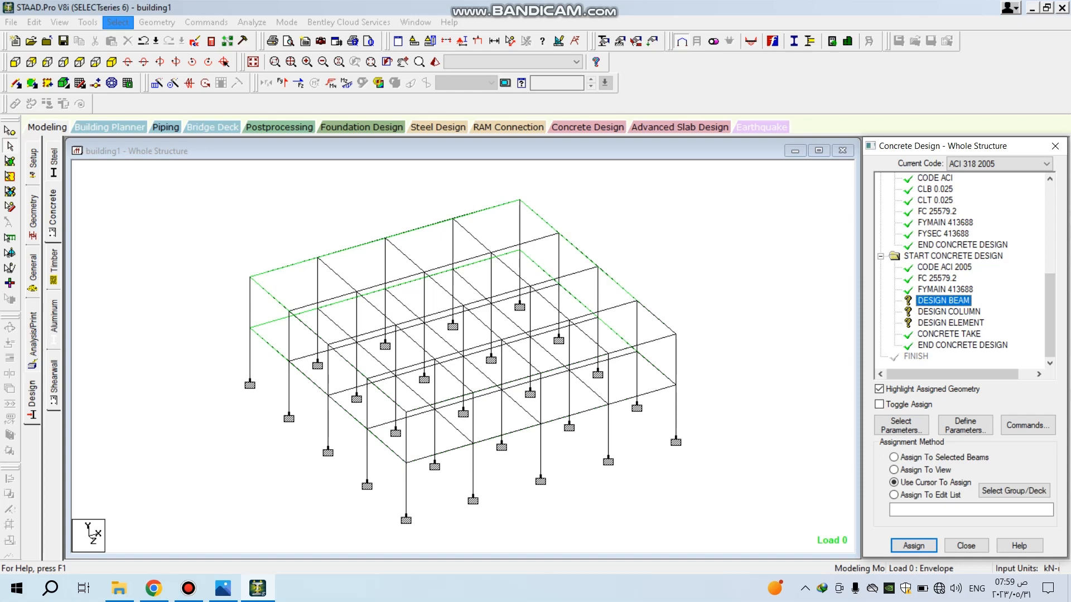
left_click(118, 22)
mouse_move(184, 273)
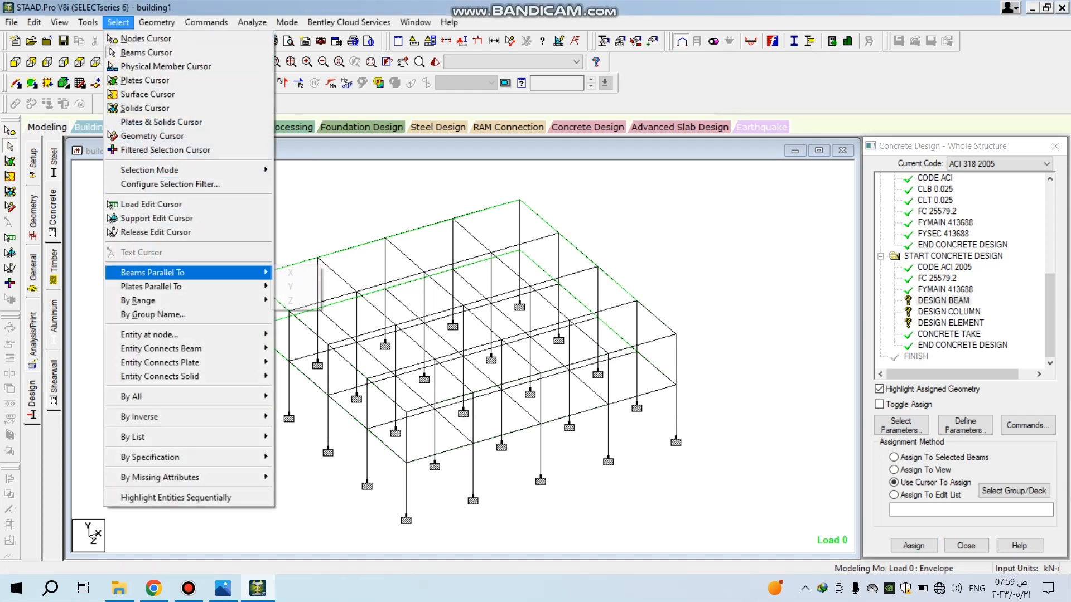
left_click(290, 272)
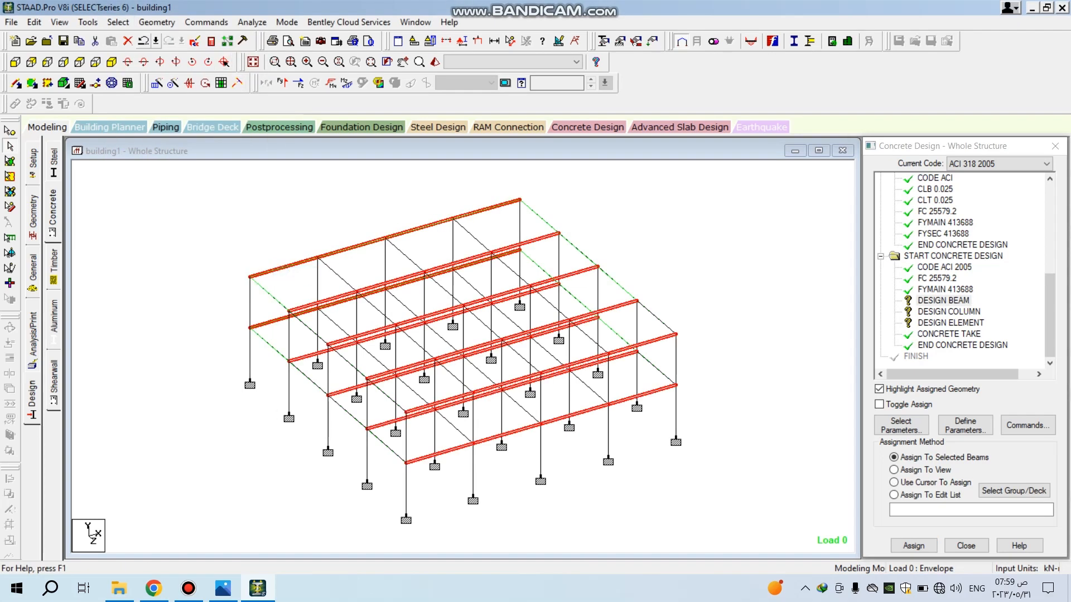
left_click(118, 21)
mouse_move(184, 272)
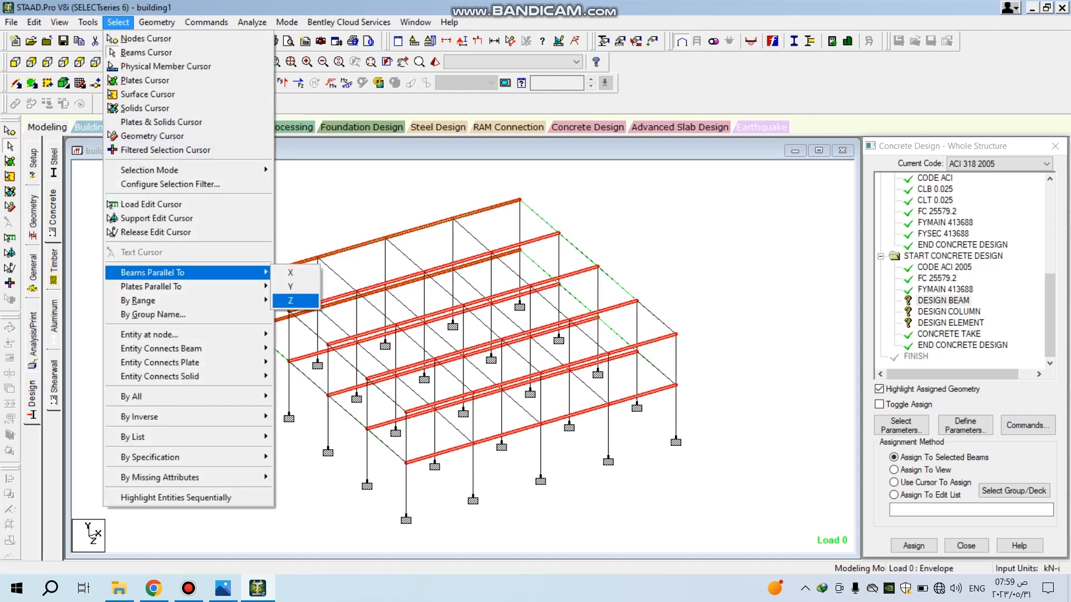
left_click(287, 300)
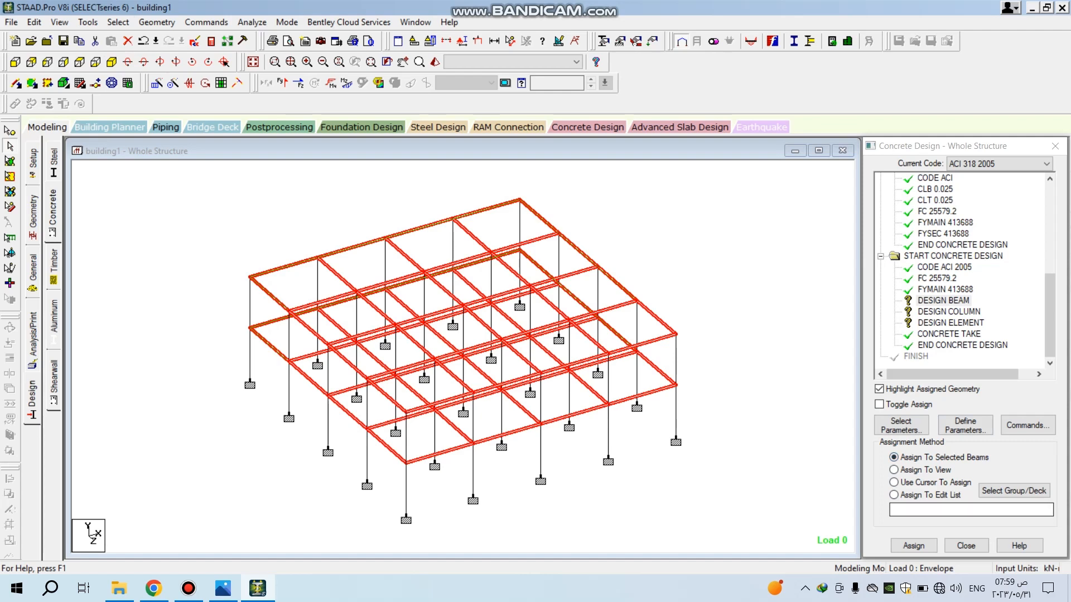
left_click(913, 545)
key("Return")
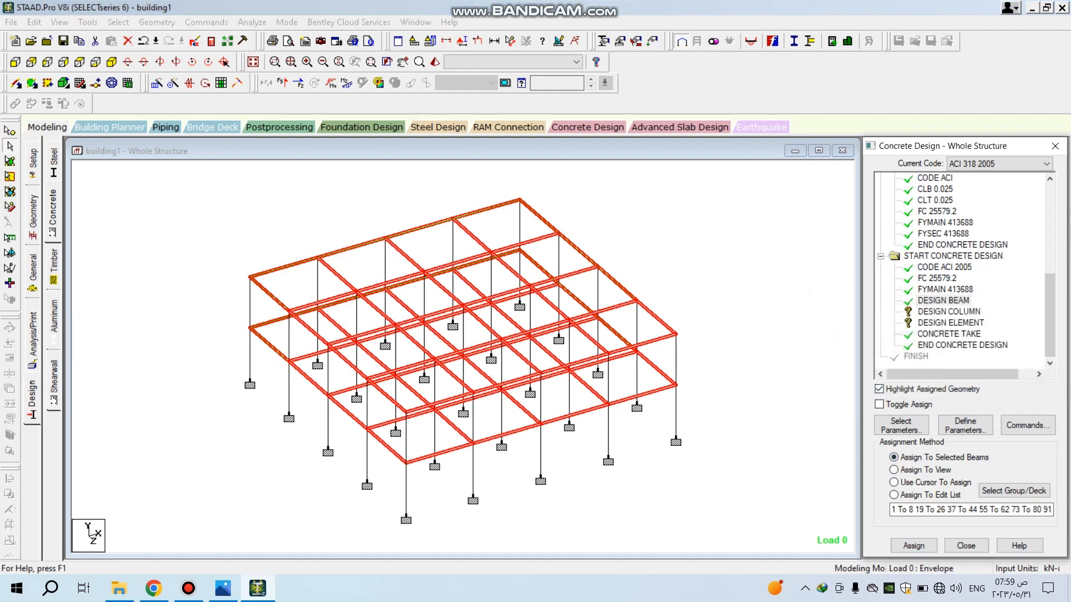
- Assign the DESIGN COLUMN command to all columns, the members parallel to the Y axis
left_click(948, 311)
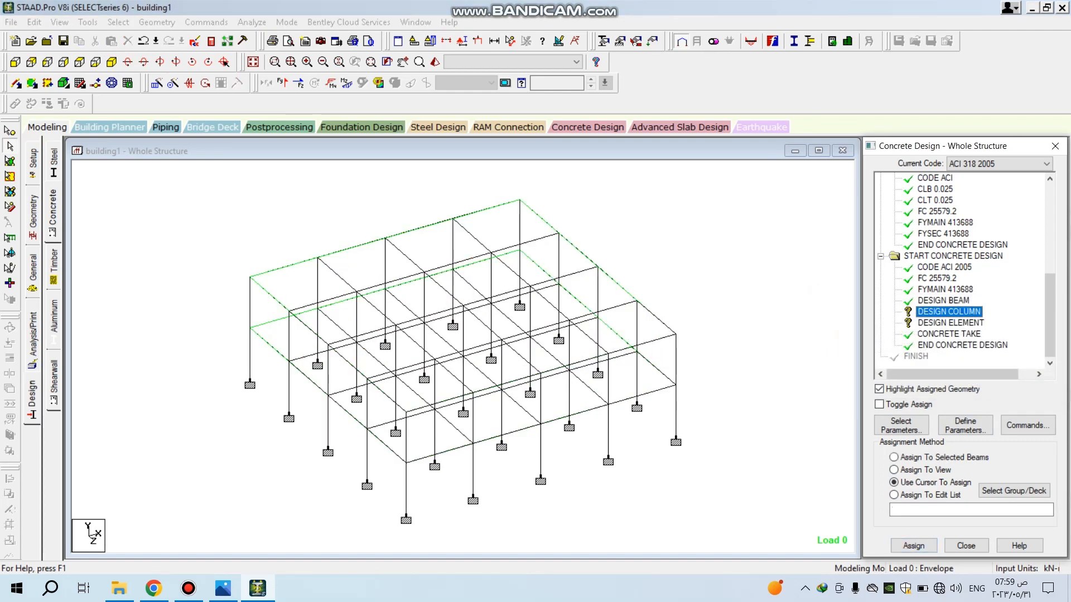
left_click(119, 22)
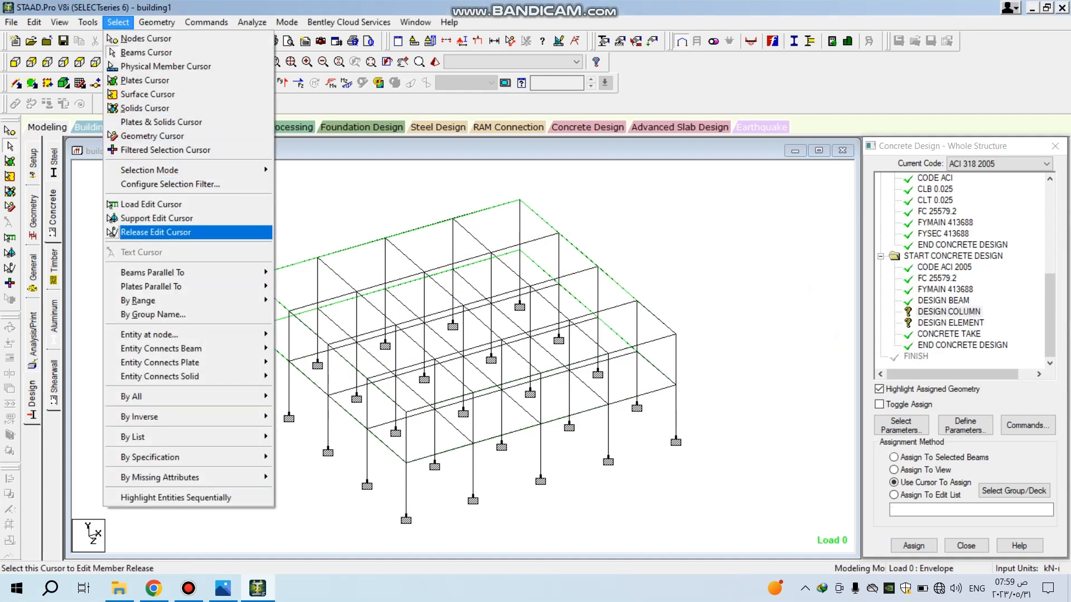
mouse_move(184, 273)
left_click(290, 273)
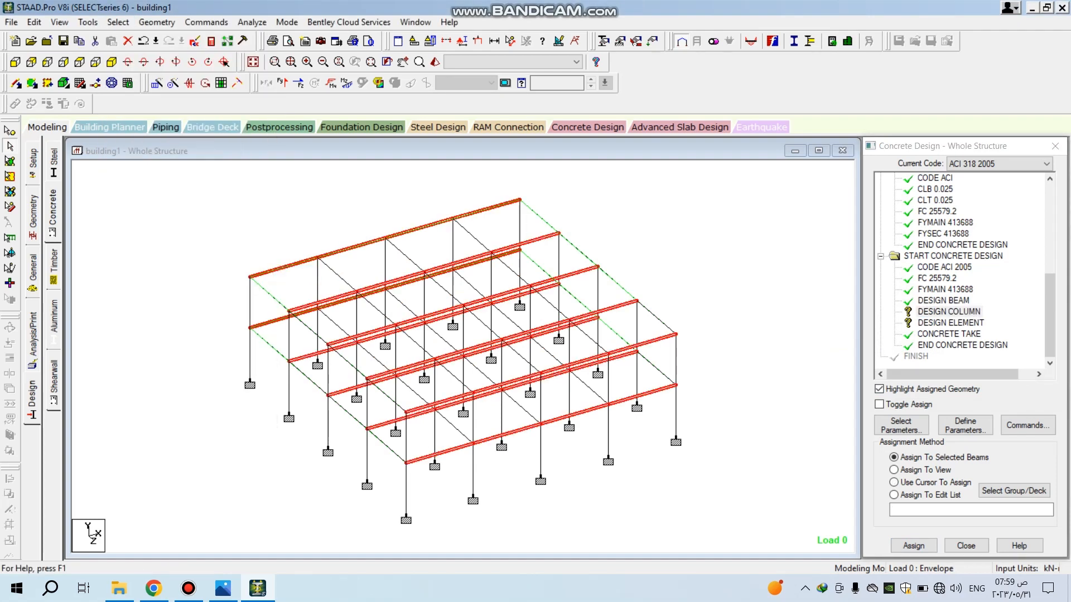
left_click(114, 203)
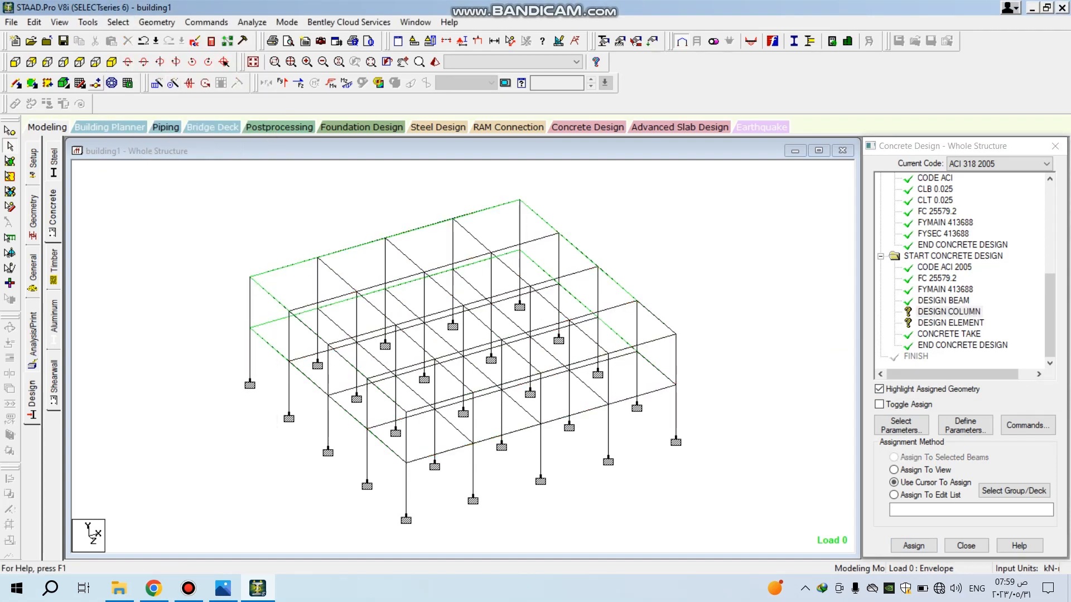
left_click(118, 22)
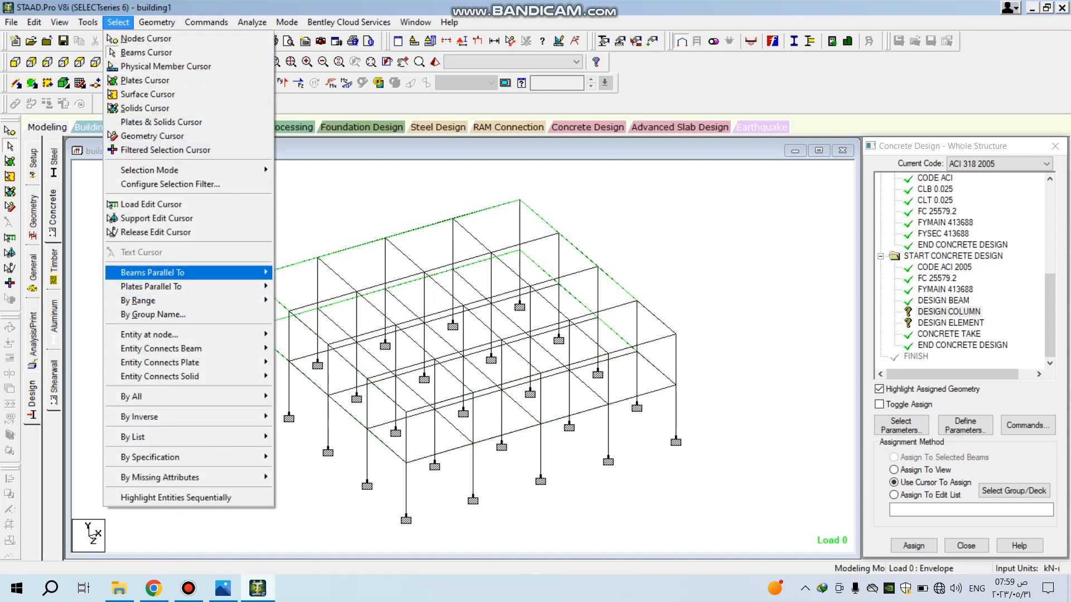
mouse_move(184, 272)
left_click(290, 286)
left_click(894, 457)
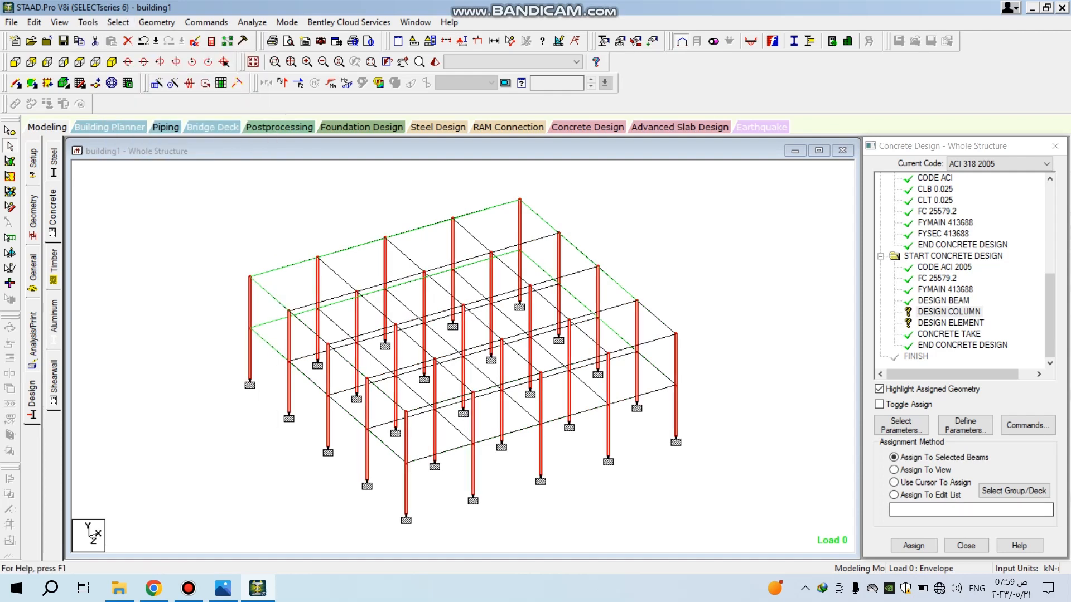
left_click(913, 545)
key("Return")
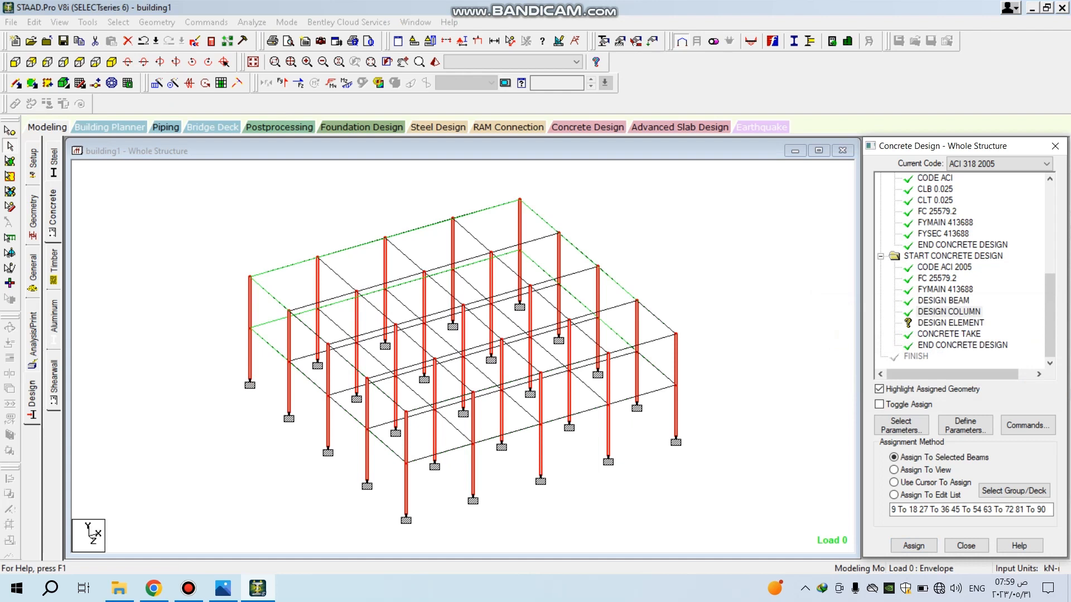
- Assign the DESIGN ELEMENT command to the slab plates of both storeys and clear the selection
left_click(950, 323)
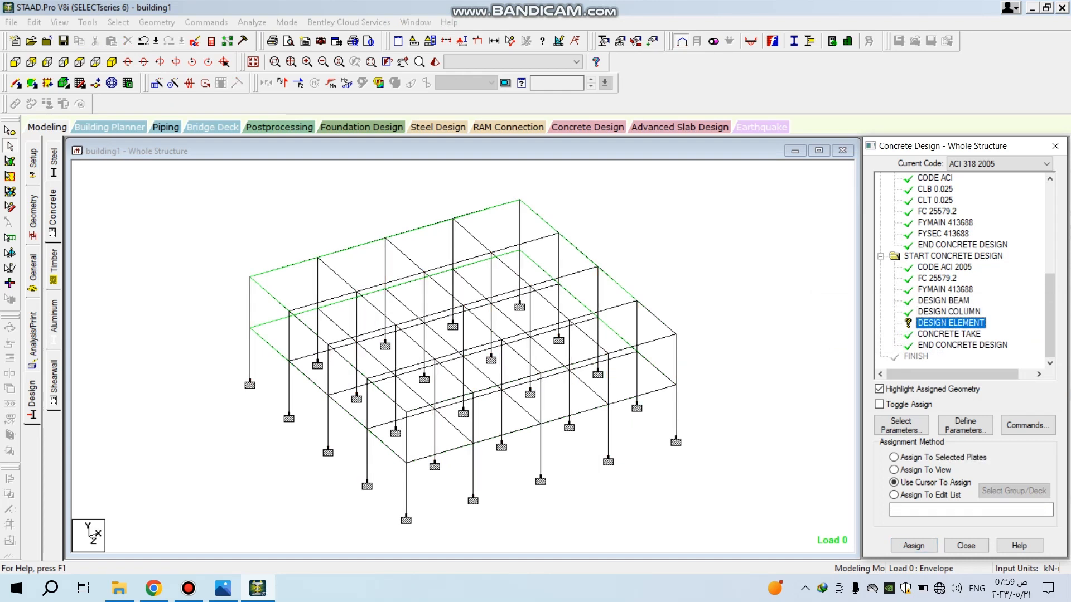
left_click(10, 162)
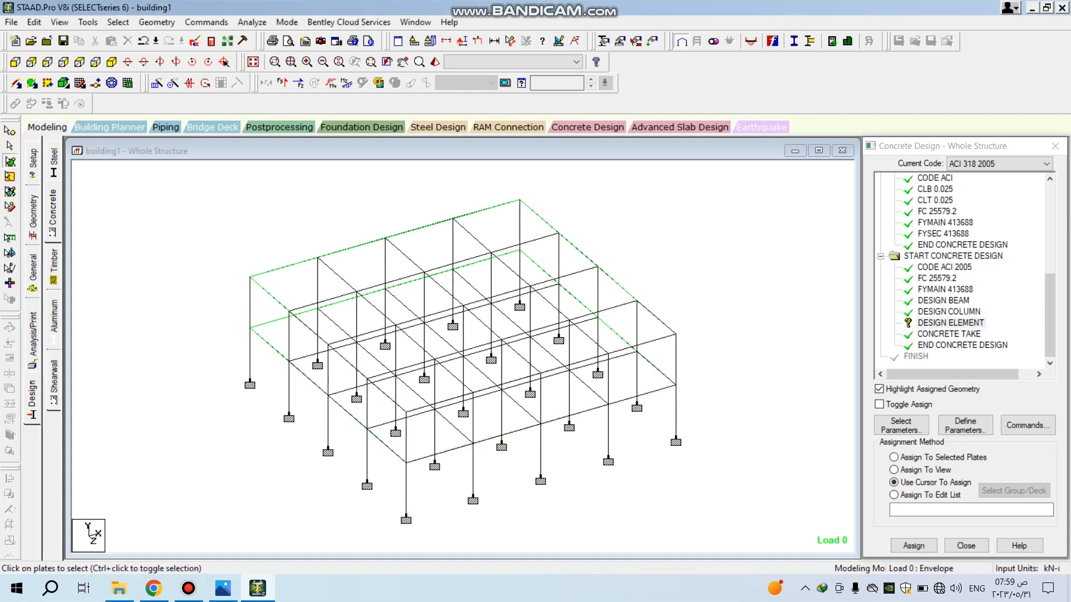
left_click_drag(179, 234, 748, 464)
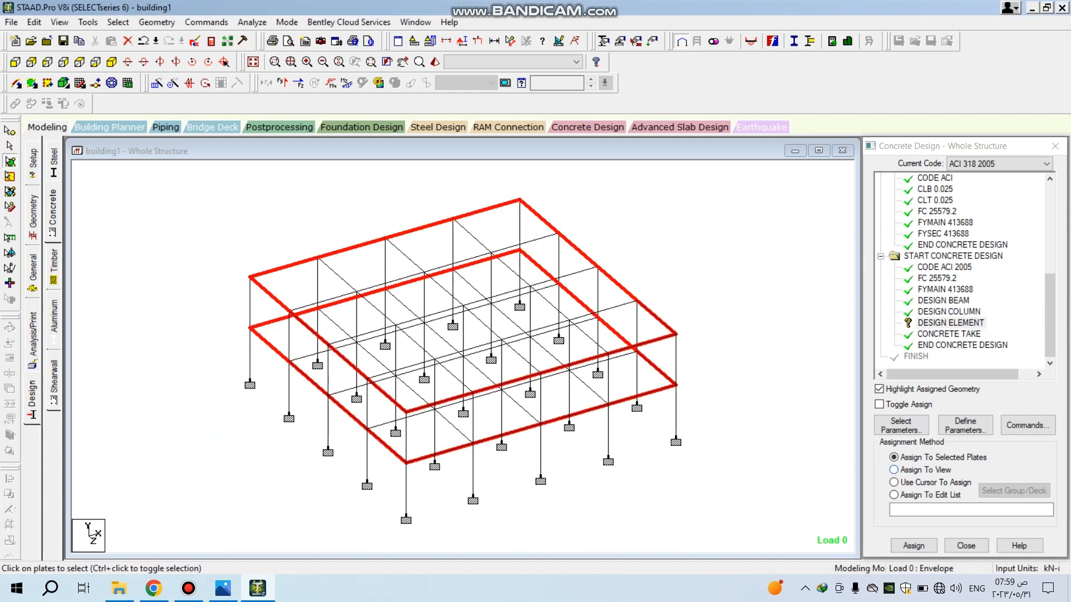
left_click(913, 546)
left_click(911, 386)
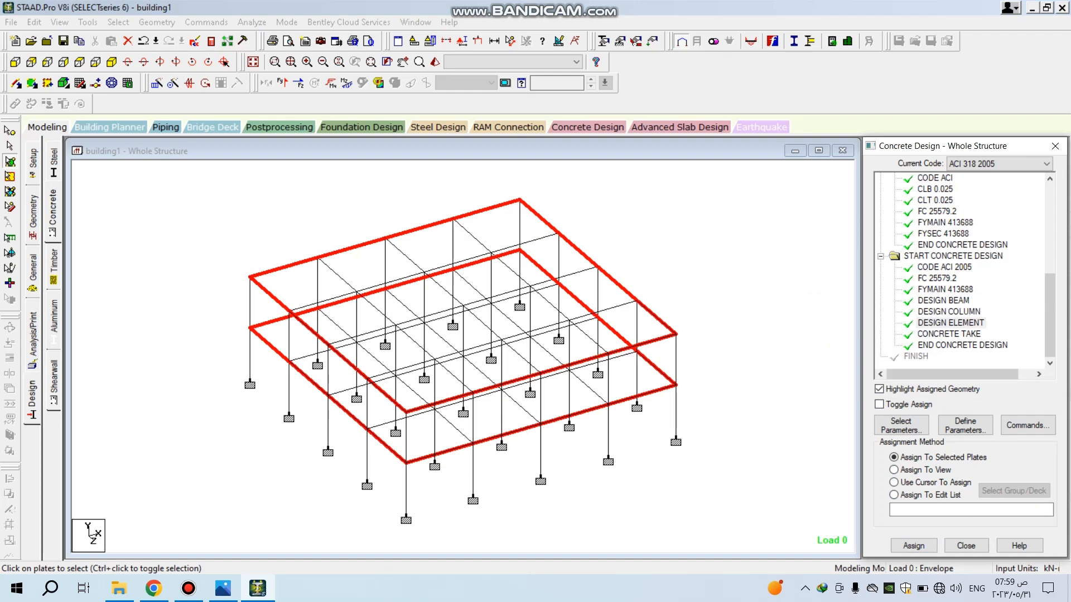
left_click(764, 313)
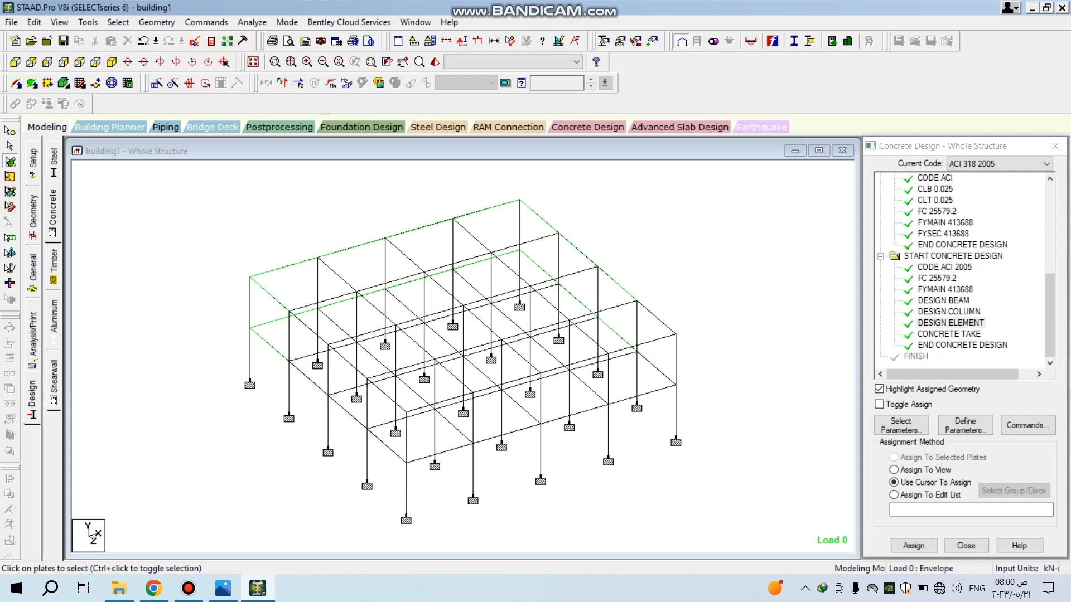
- Add a Perform Analysis command with the No Print option after the concrete design commands
left_click(32, 337)
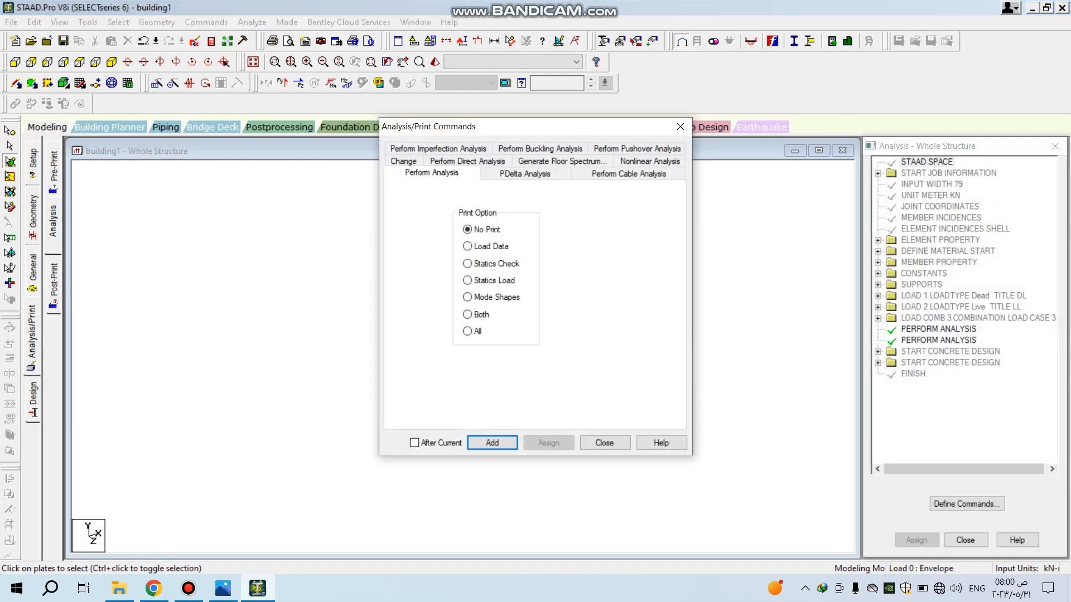
left_click(492, 442)
left_click(604, 442)
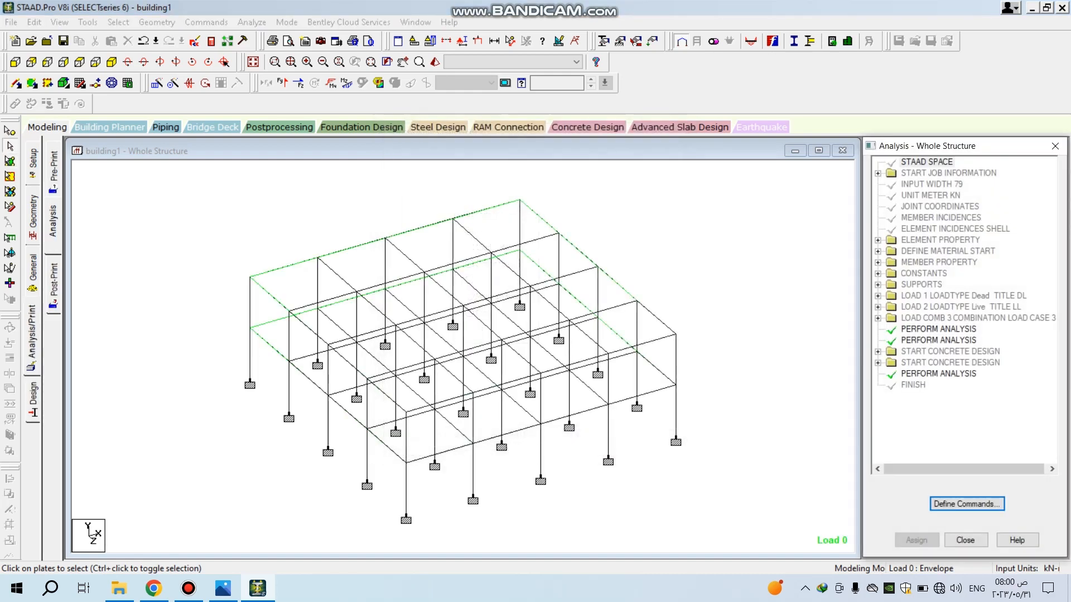
- Save the modified structure, run the analysis and go to Post Processing Mode
left_click(252, 22)
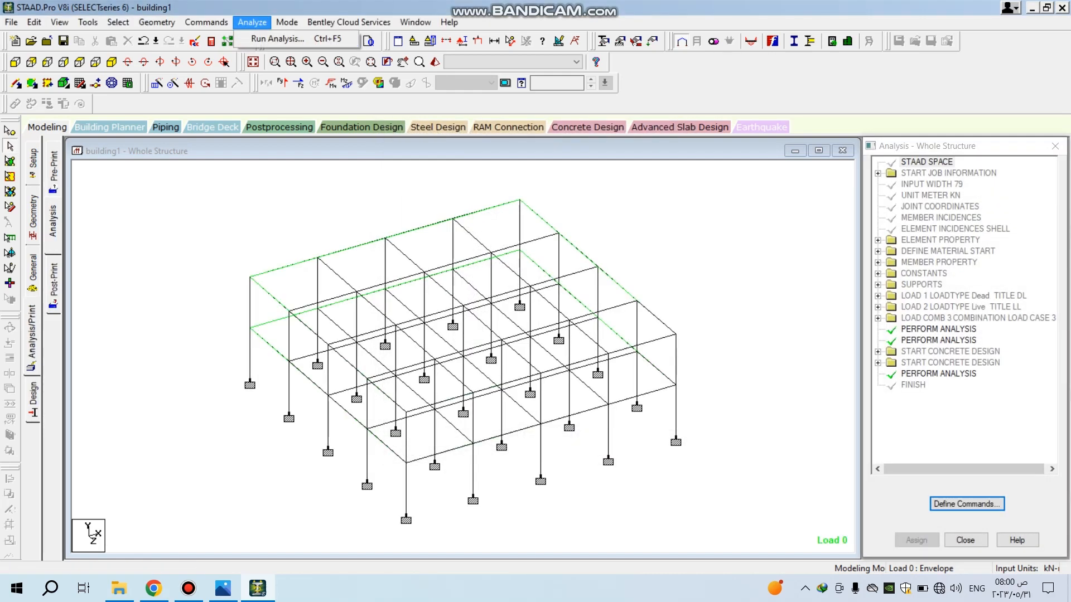
left_click(277, 38)
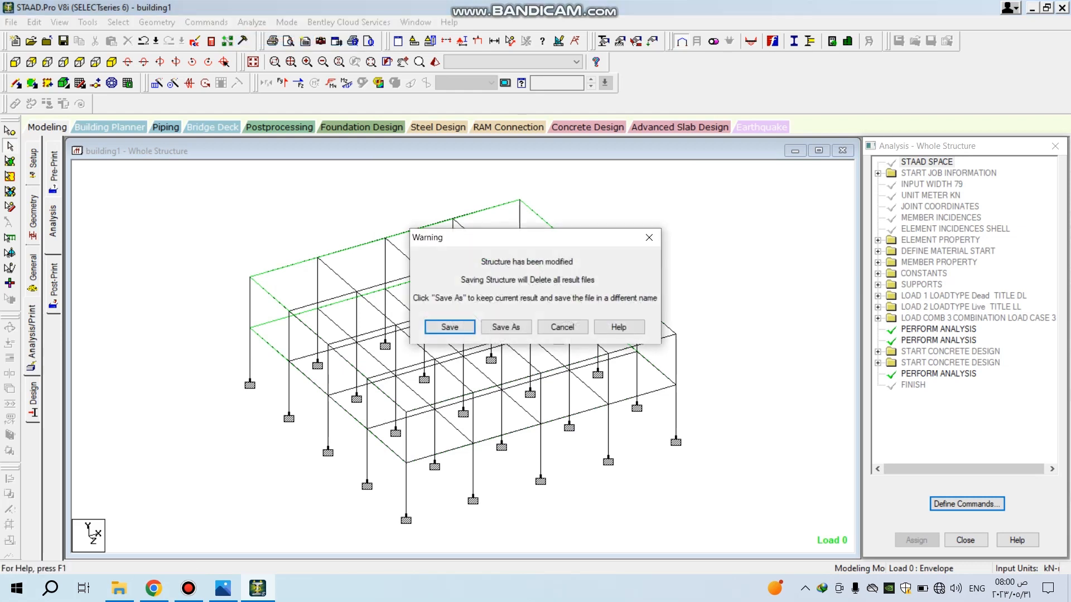
left_click(449, 326)
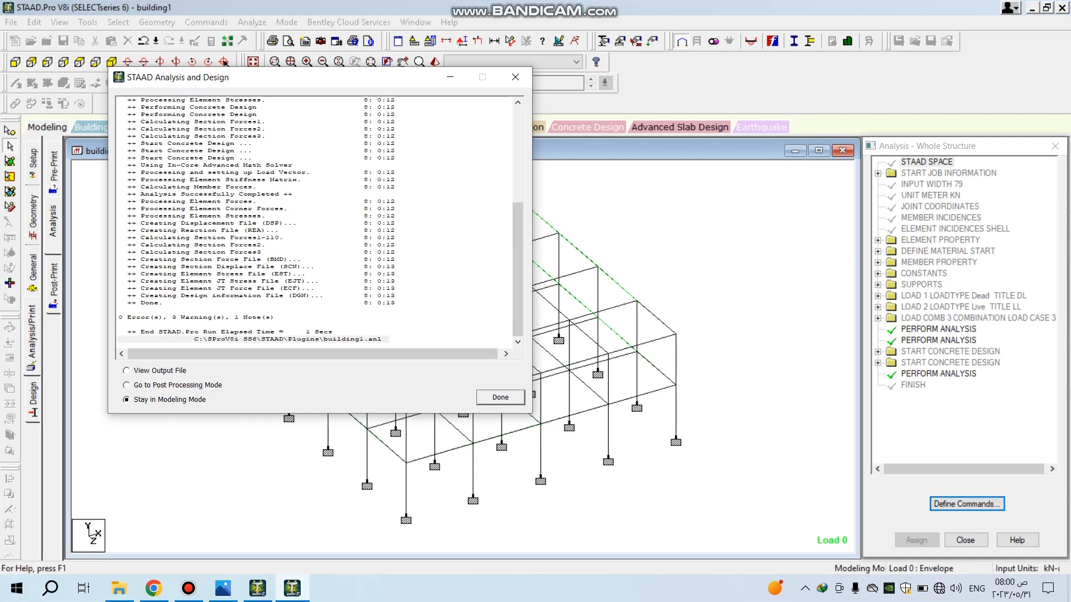
left_click(127, 385)
left_click(500, 397)
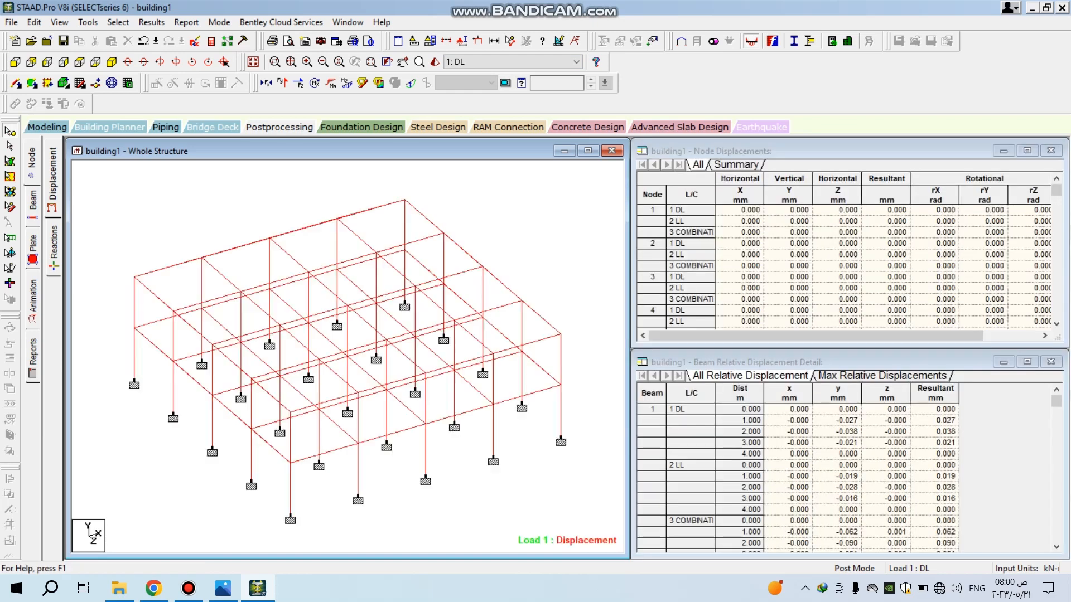
- Switch the displayed load to Envelope and examine the concrete design of ground-storey column 82 on the front edge
left_click(576, 62)
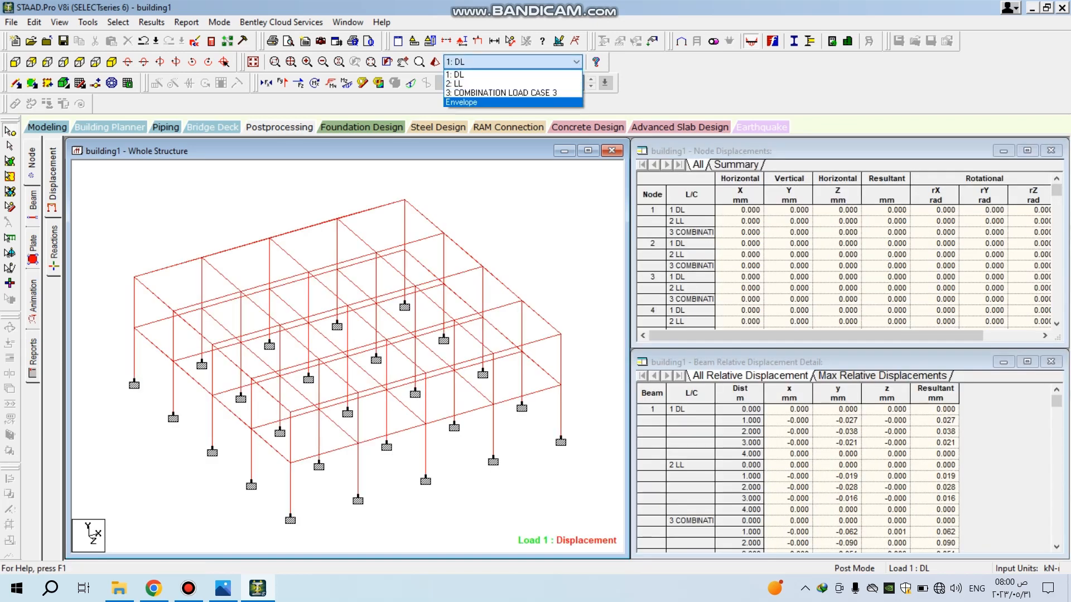
key("Return")
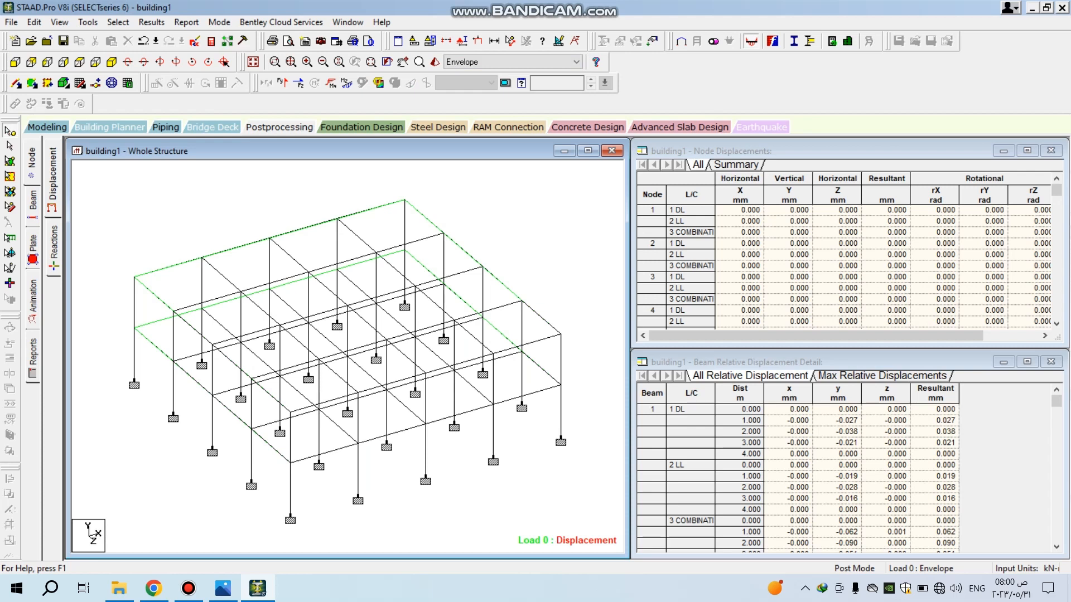
left_click(10, 146)
scroll(348, 357, "up", 3)
double_click(359, 490)
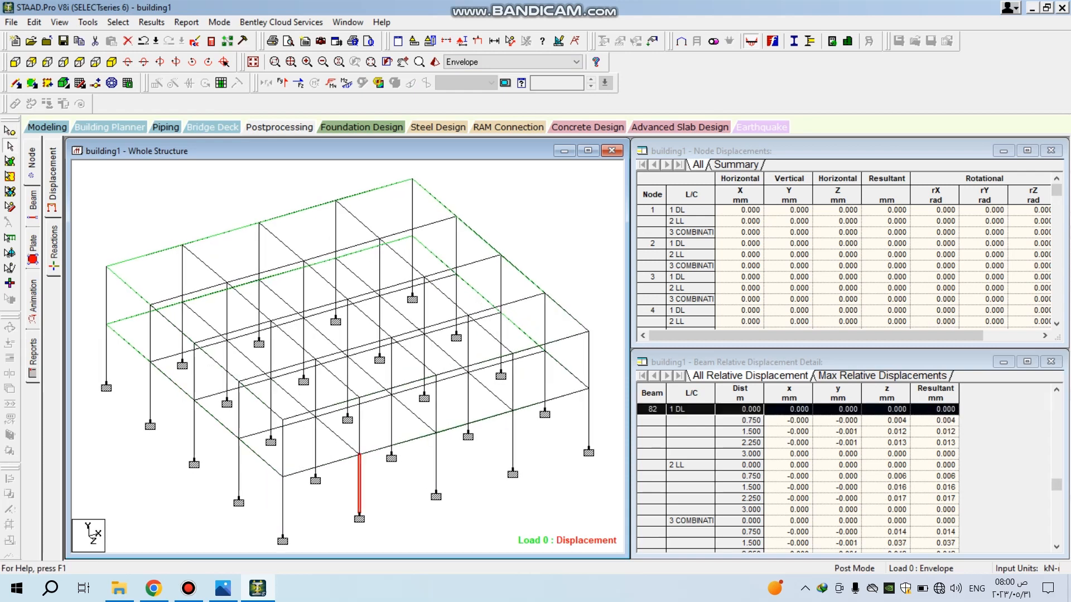
left_click_drag(593, 133, 839, 128)
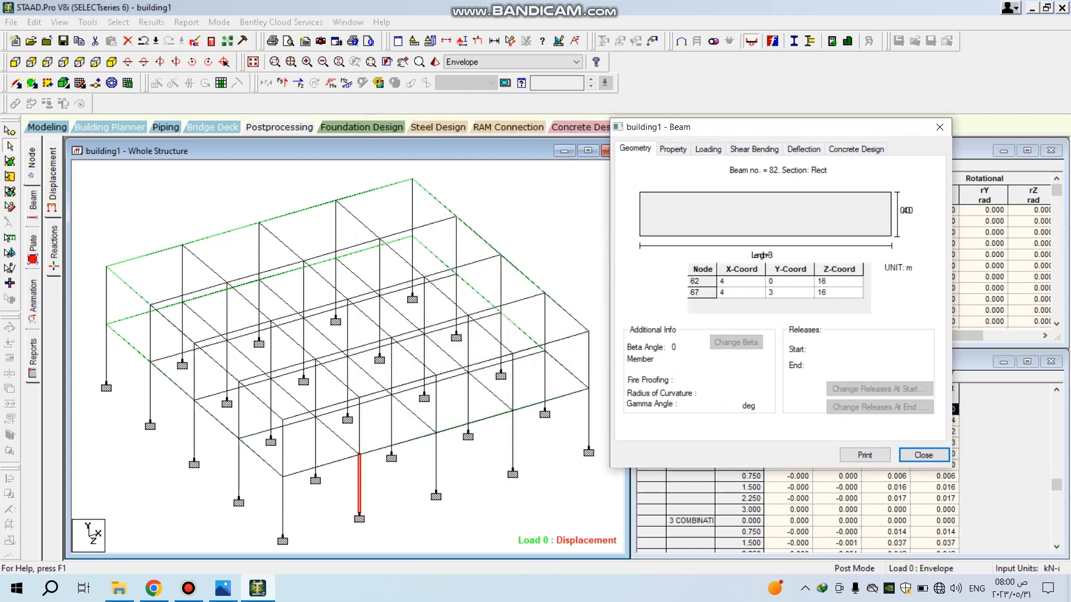
left_click(856, 149)
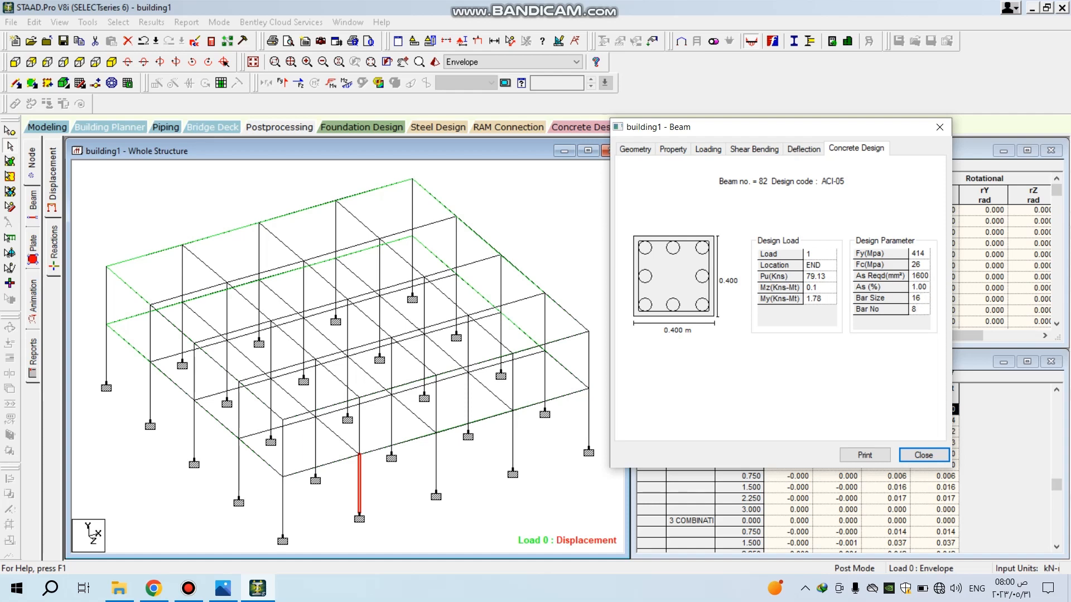
- Close column 82's results and examine the concrete design of interior roof beam 117
left_click(939, 127)
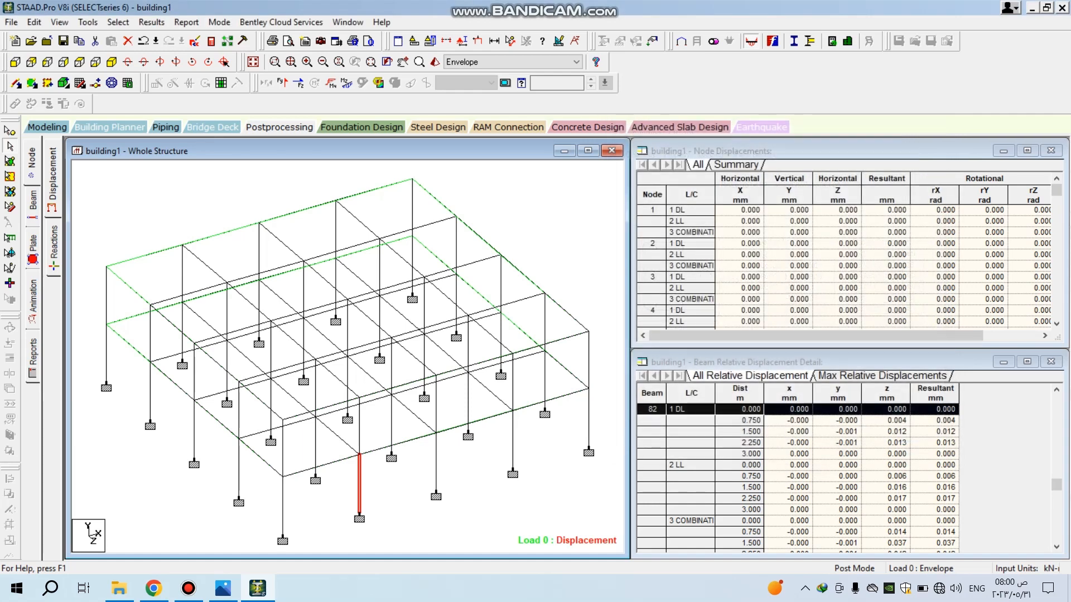
double_click(293, 340)
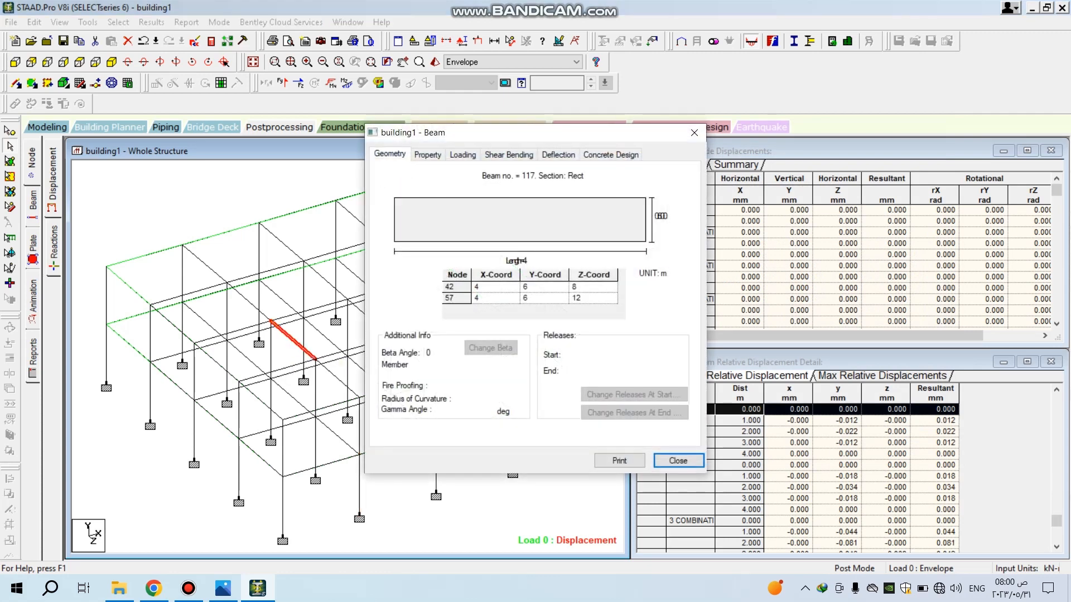
left_click(610, 153)
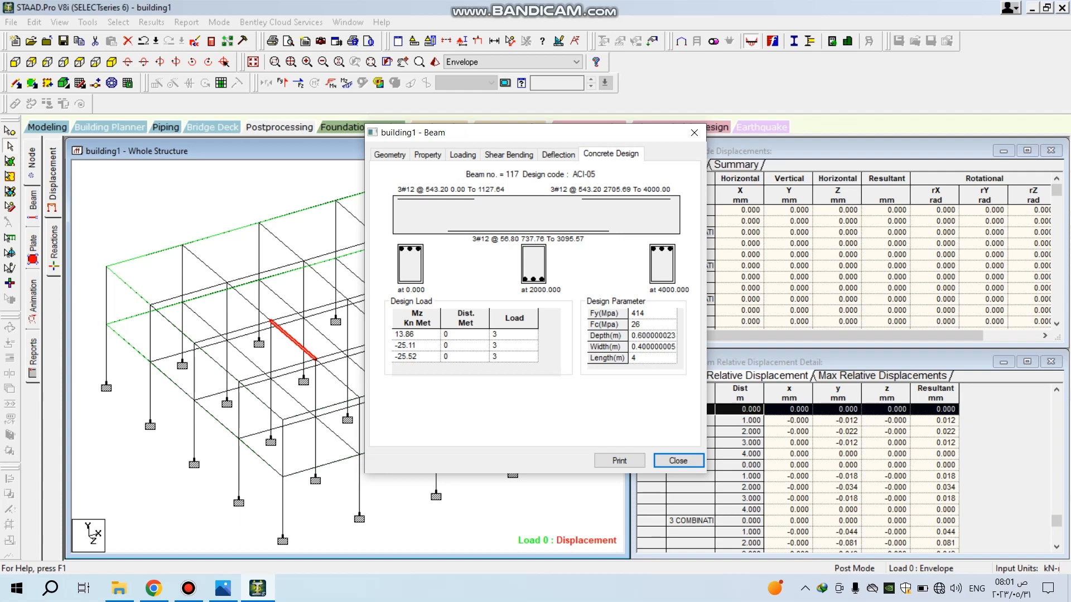
left_click(695, 132)
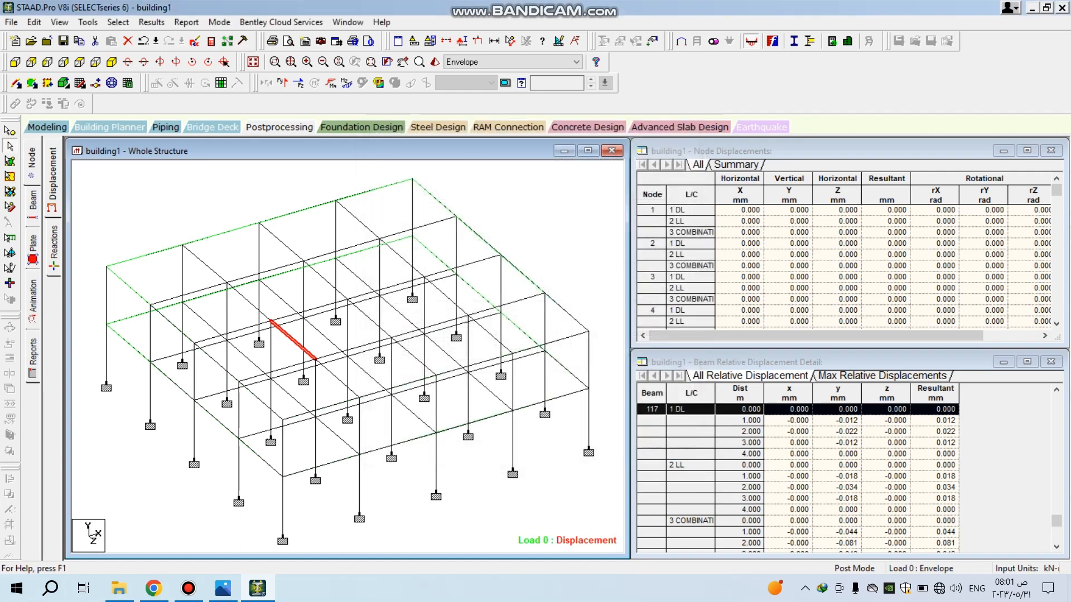
- Isolate the first-floor beams in the active view window and show them in isometric view
left_click(315, 385)
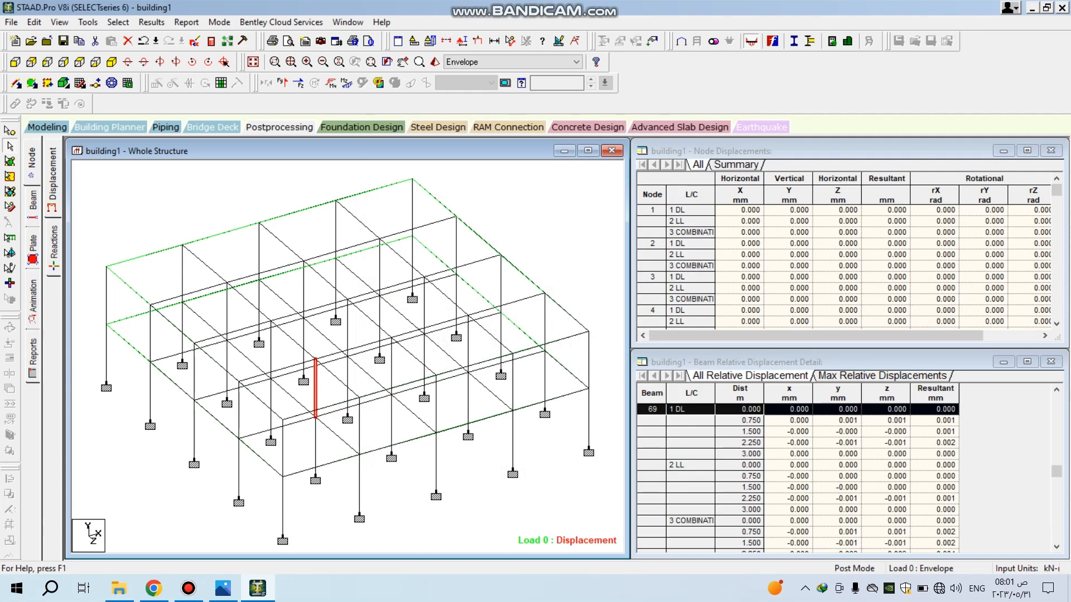
left_click(63, 62)
scroll(347, 356, "down", 1)
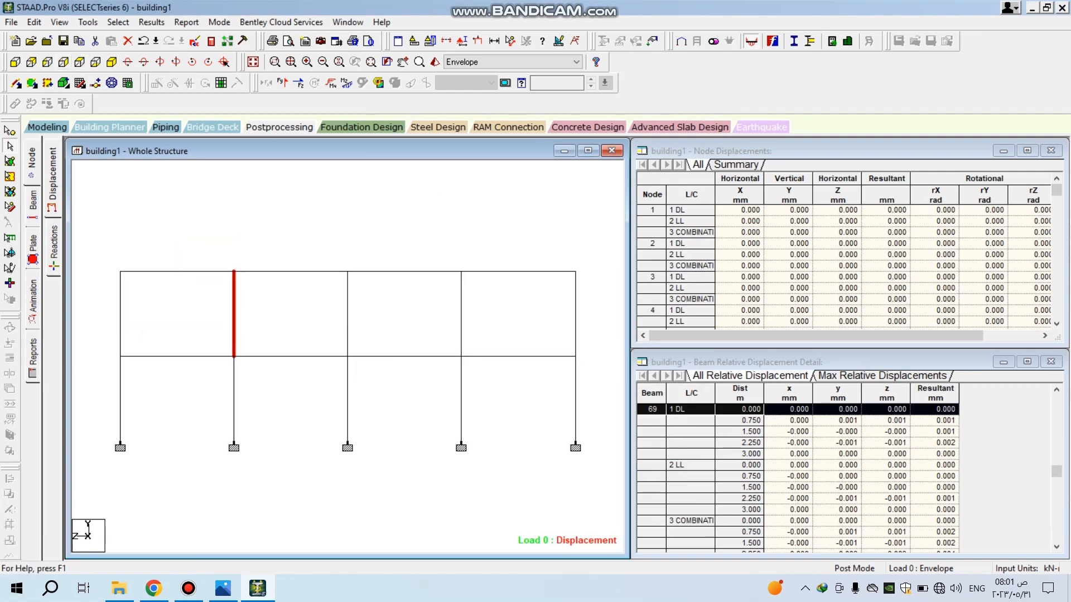
left_click_drag(98, 372, 589, 348)
right_click(168, 228)
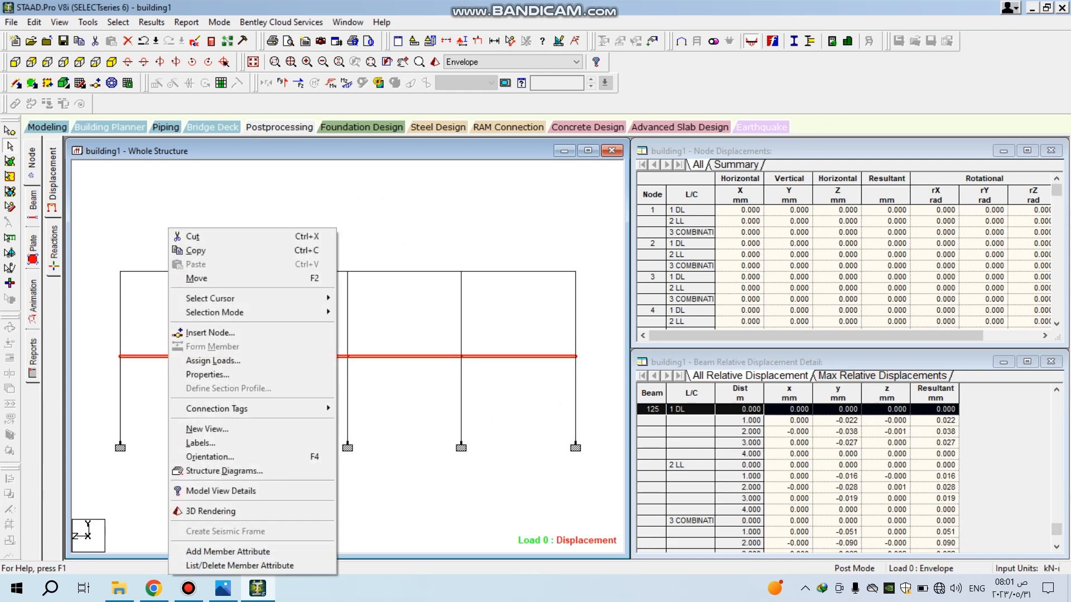
left_click(207, 429)
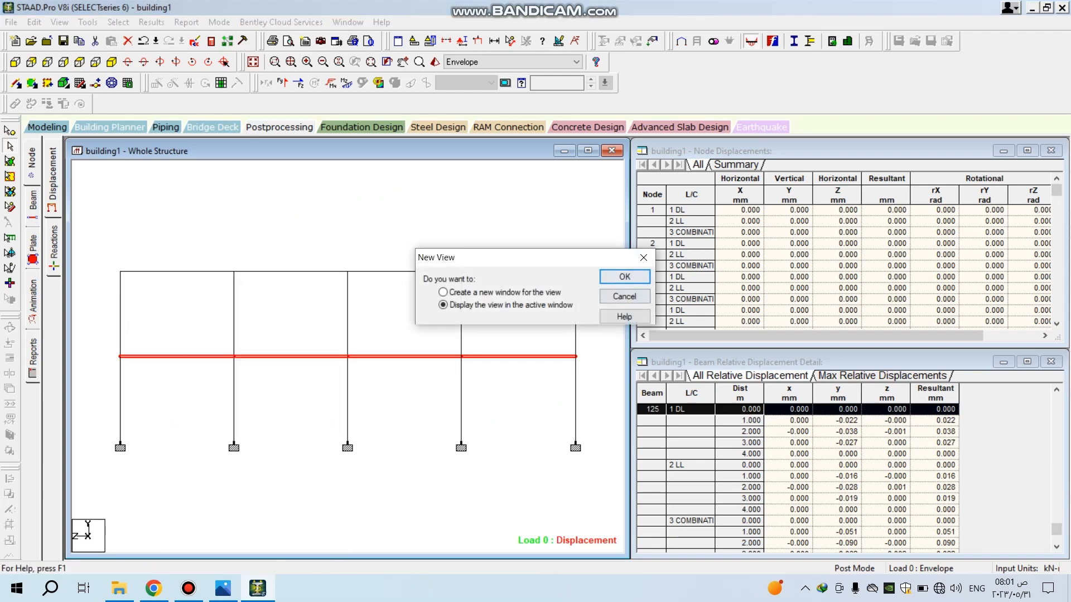
left_click(618, 276)
left_click(112, 61)
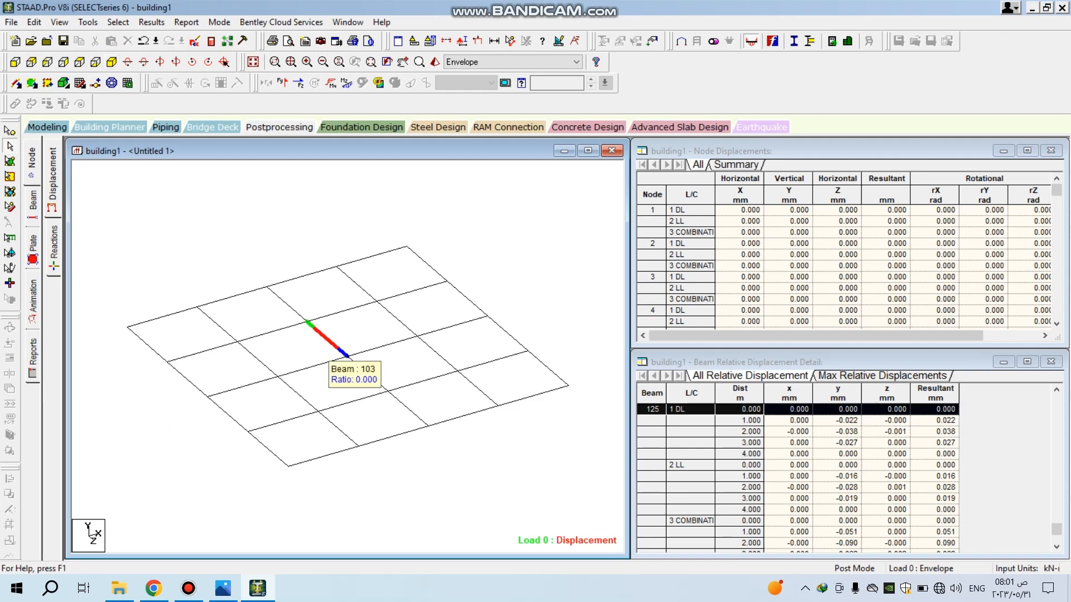
- Examine the concrete design of interior first-floor beam 103, and briefly open the details of neighbouring beam 104
double_click(327, 340)
left_click_drag(502, 133, 660, 105)
left_click(768, 127)
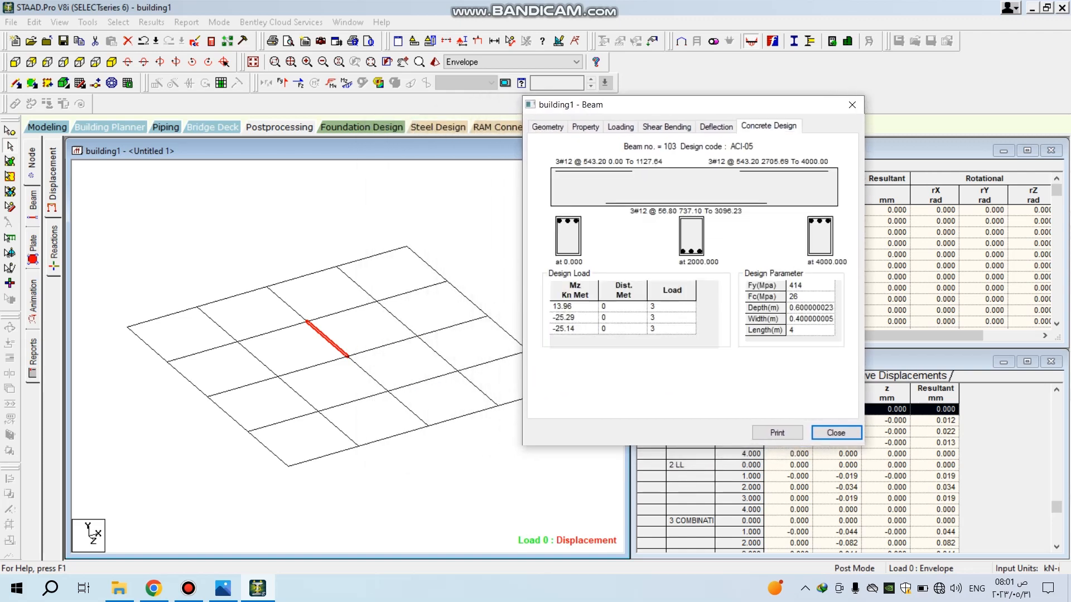
left_click(851, 105)
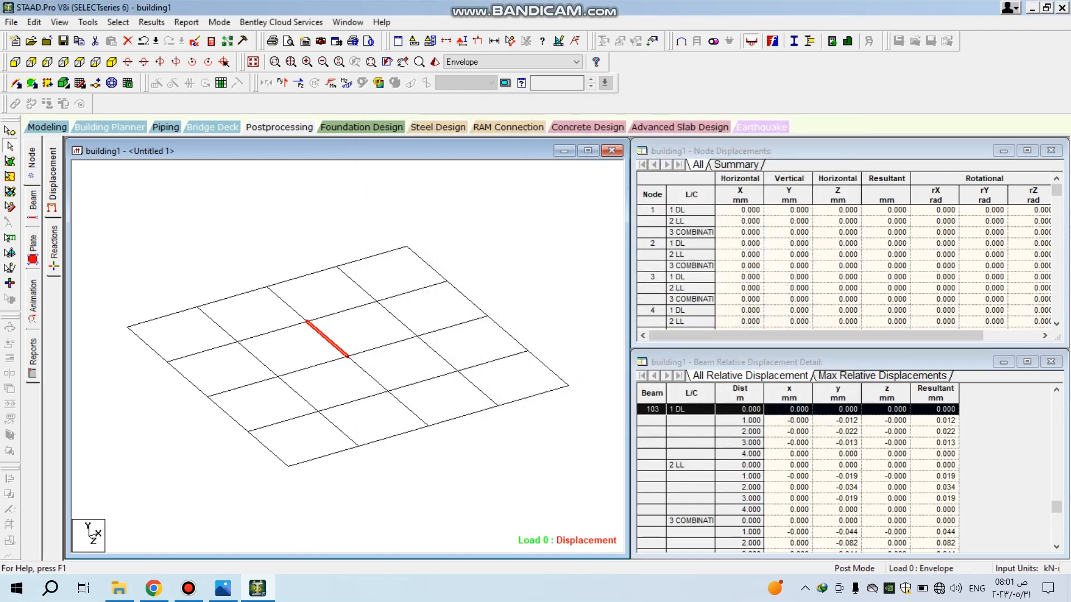
double_click(396, 318)
left_click(694, 132)
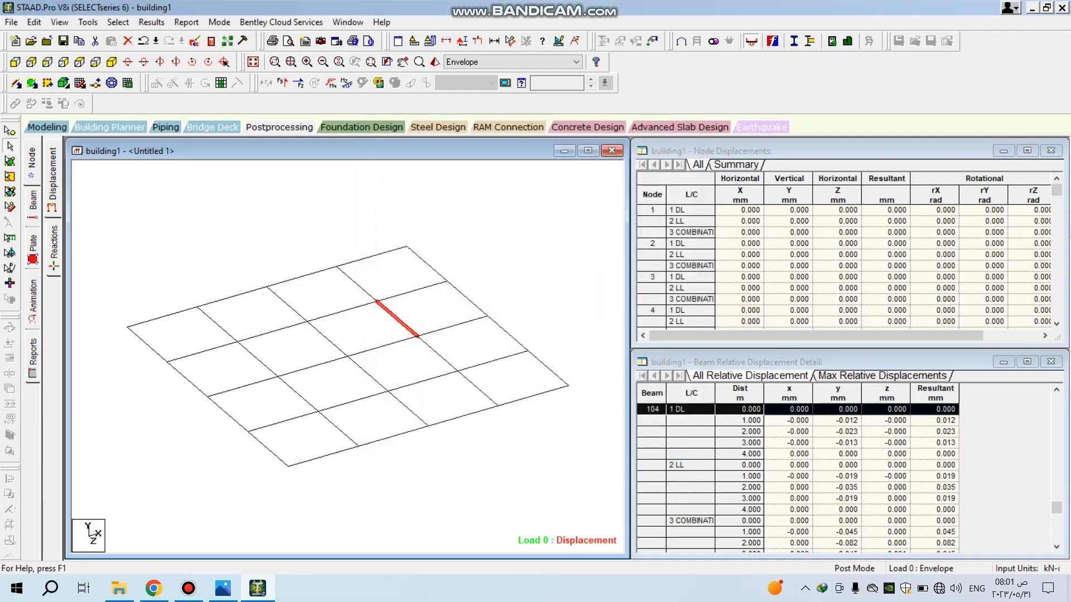
- Clear the beam selection, display the whole structure again and examine the support reactions for load case 1: DL
key("Escape")
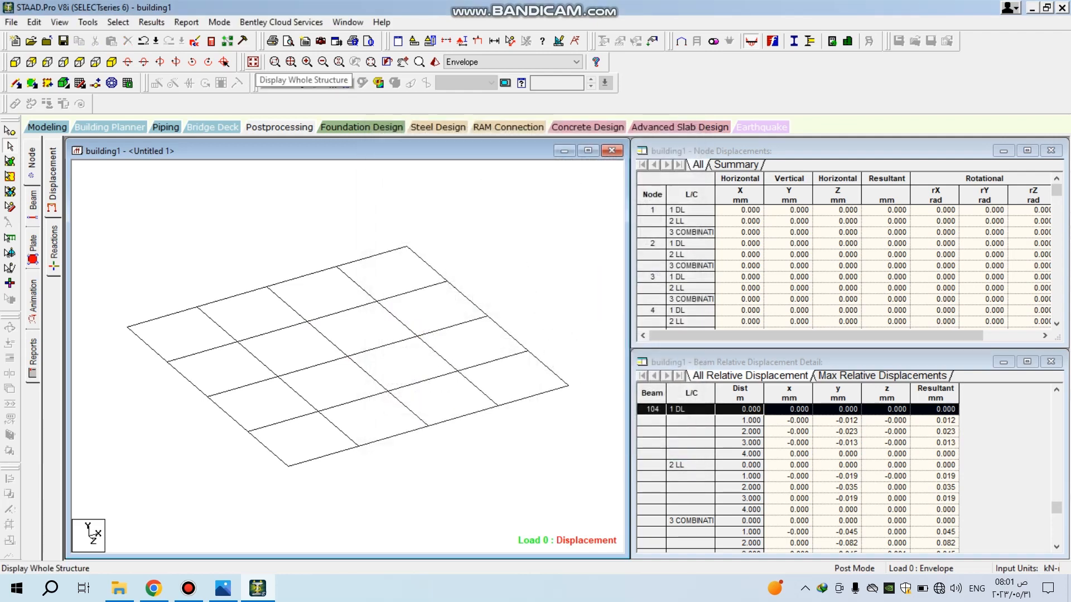
left_click(252, 62)
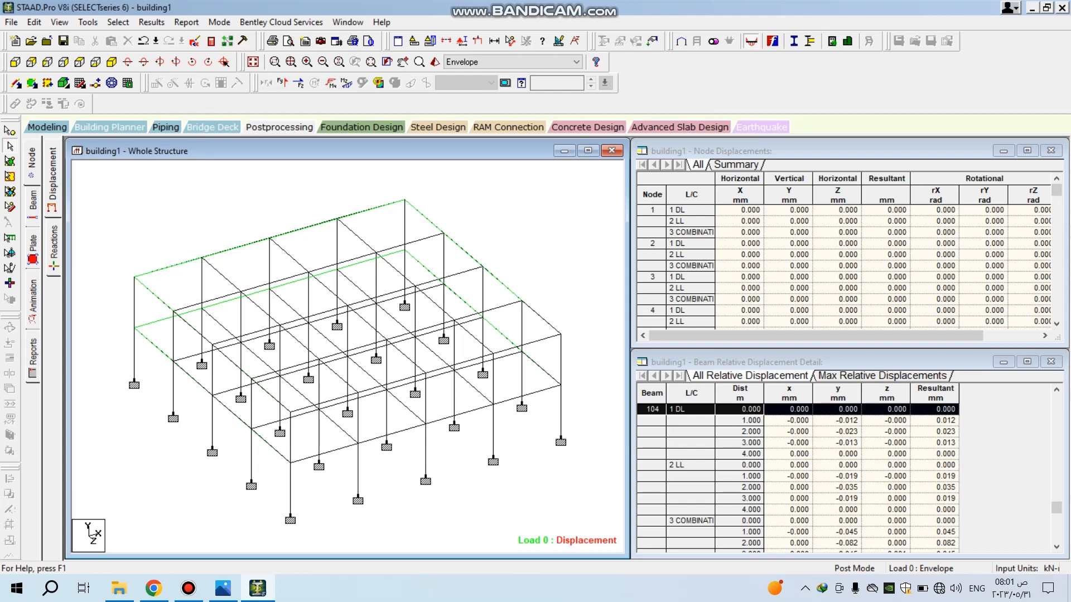
left_click(54, 254)
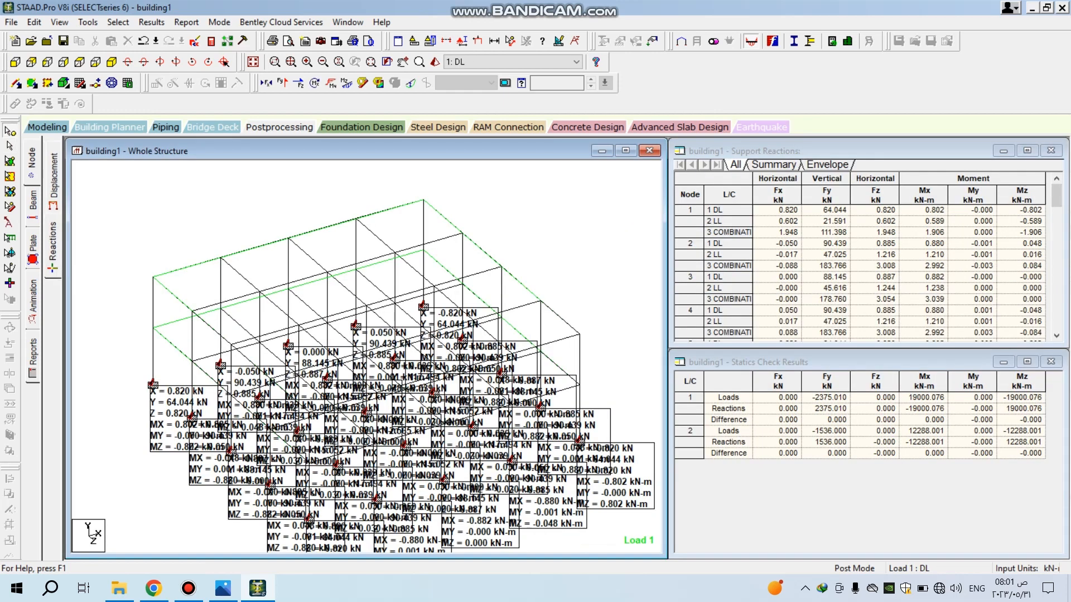
scroll(366, 357, "up", 3)
scroll(367, 357, "down", 4)
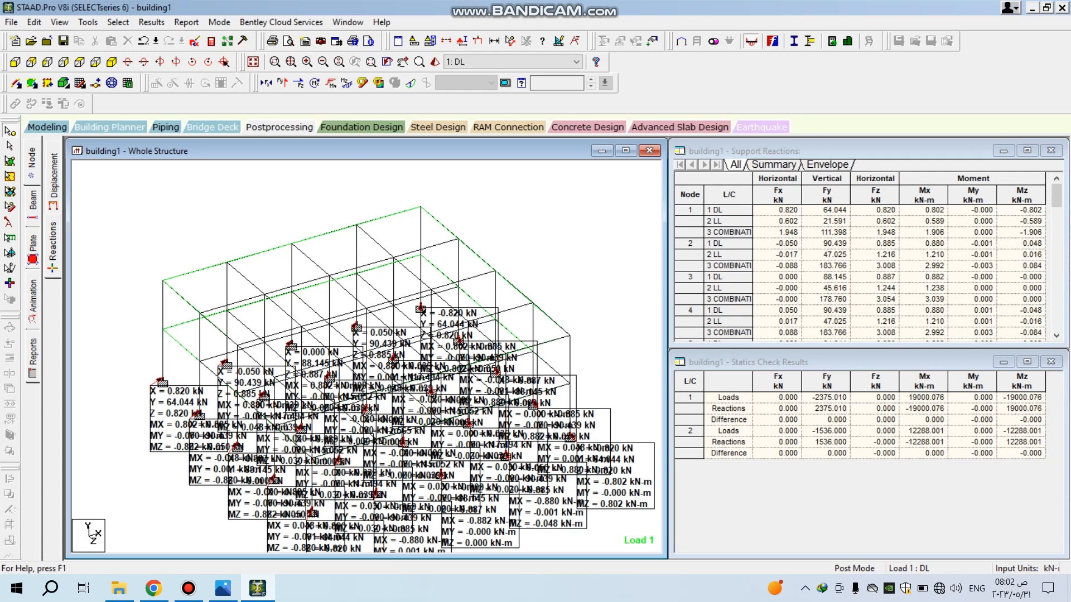
- Show the beam force results for the whole structure
left_click(32, 205)
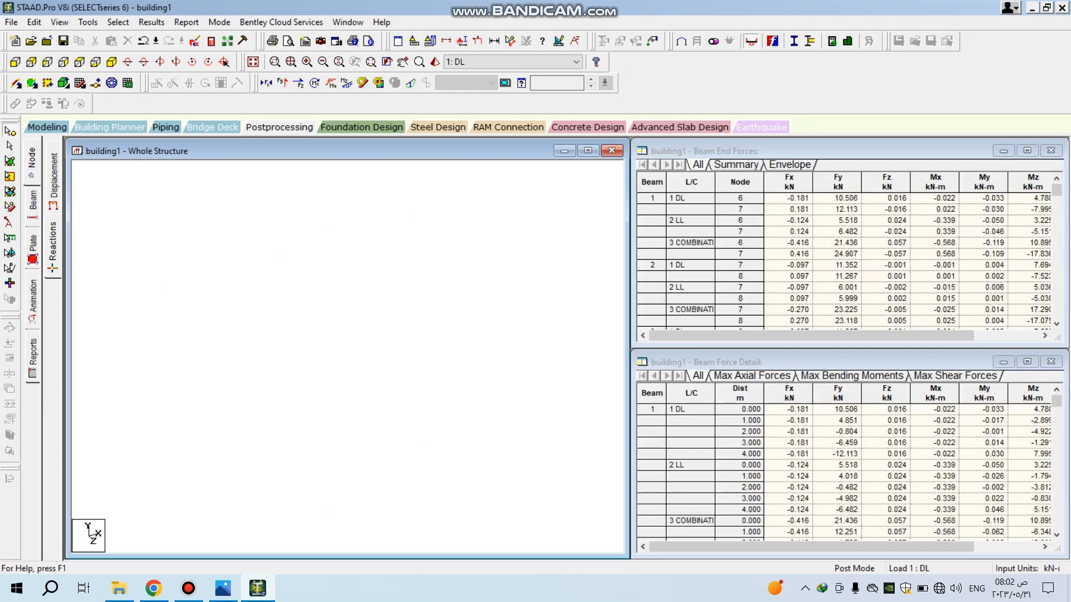